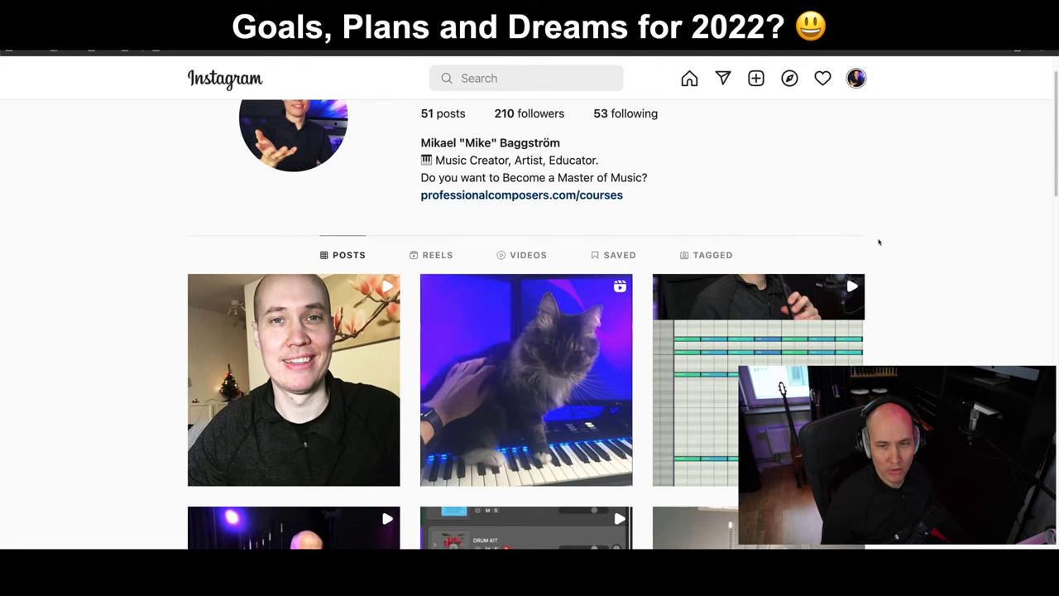
pyautogui.scroll(2, 910, 247)
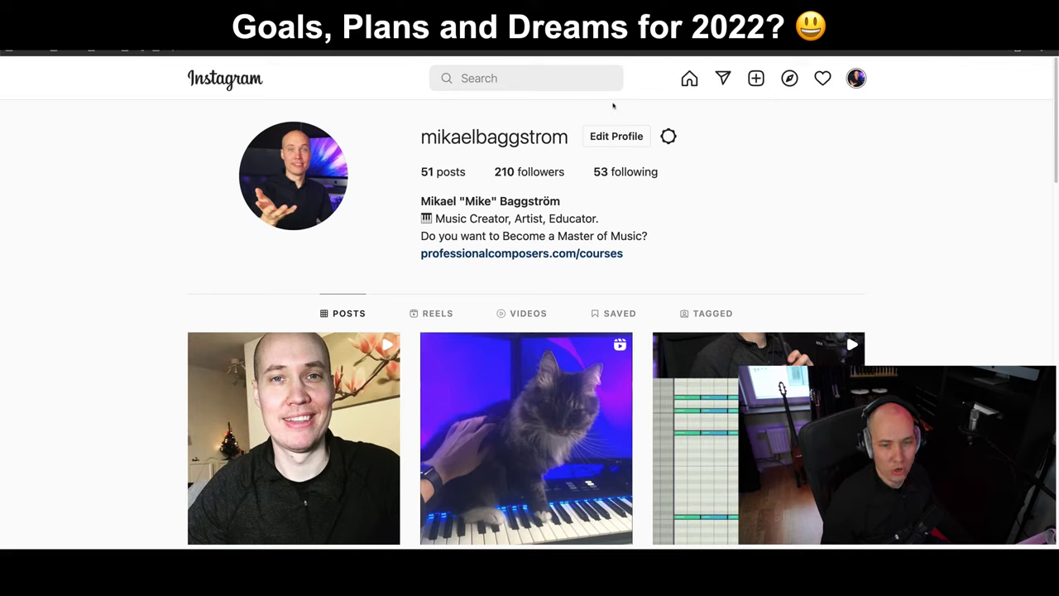
pyautogui.scroll(-1, 907, 216)
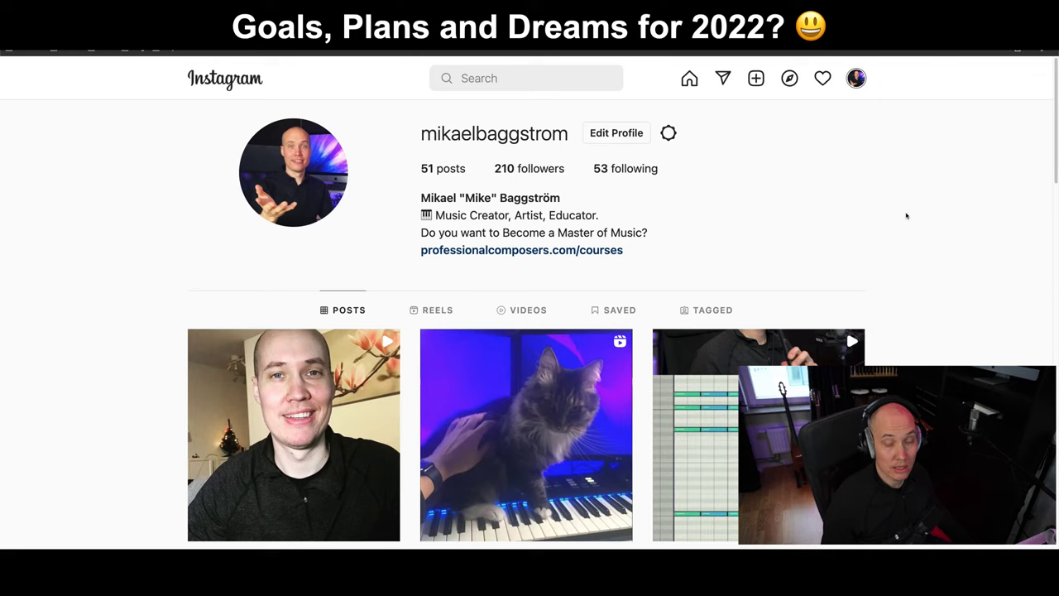
pyautogui.scroll(1, 906, 215)
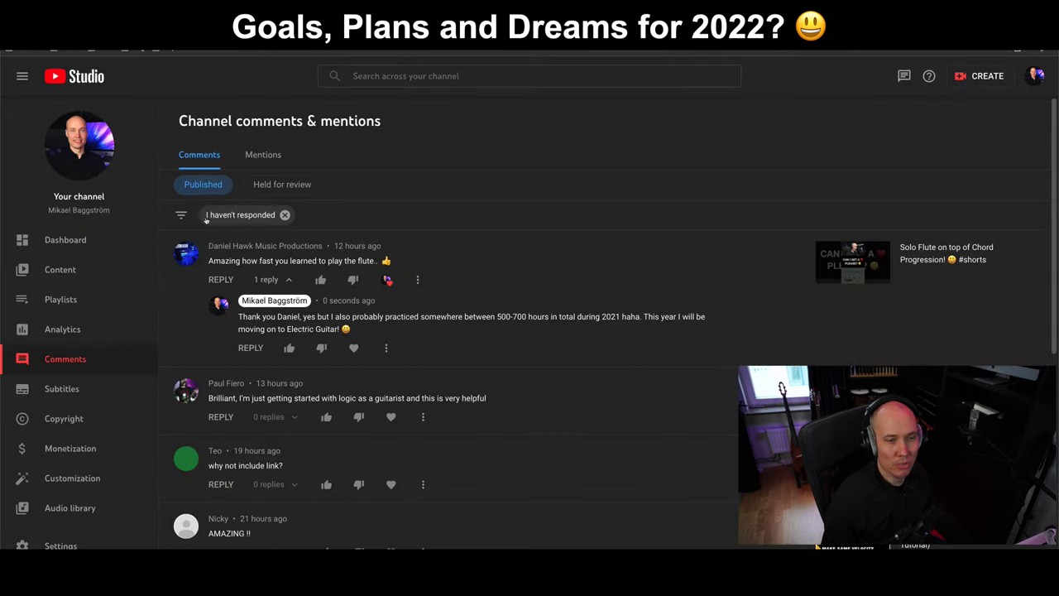
# Step: View the channel's list of uploaded videos in YouTube Studio and return to the Instagram profile
pyautogui.click(77, 271)
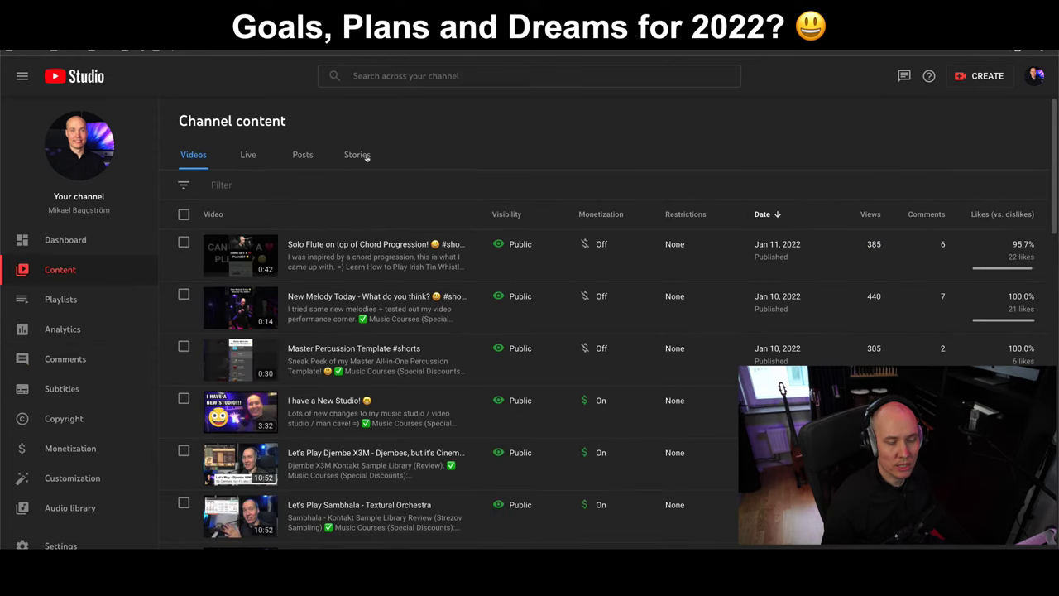
pyautogui.moveTo(385, 256)
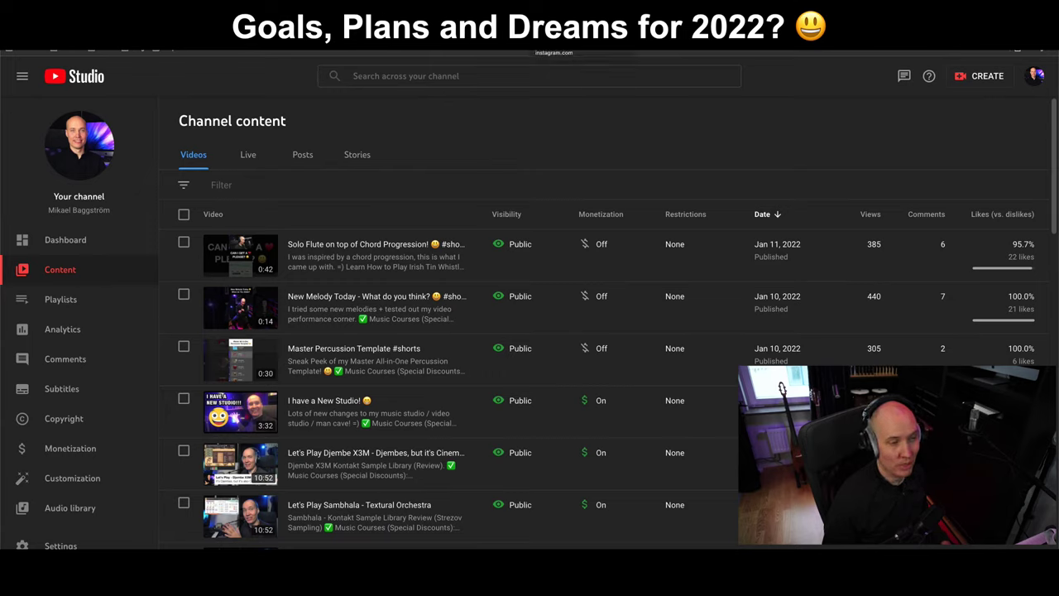
pyautogui.hotkey('ctrl', 'Tab')
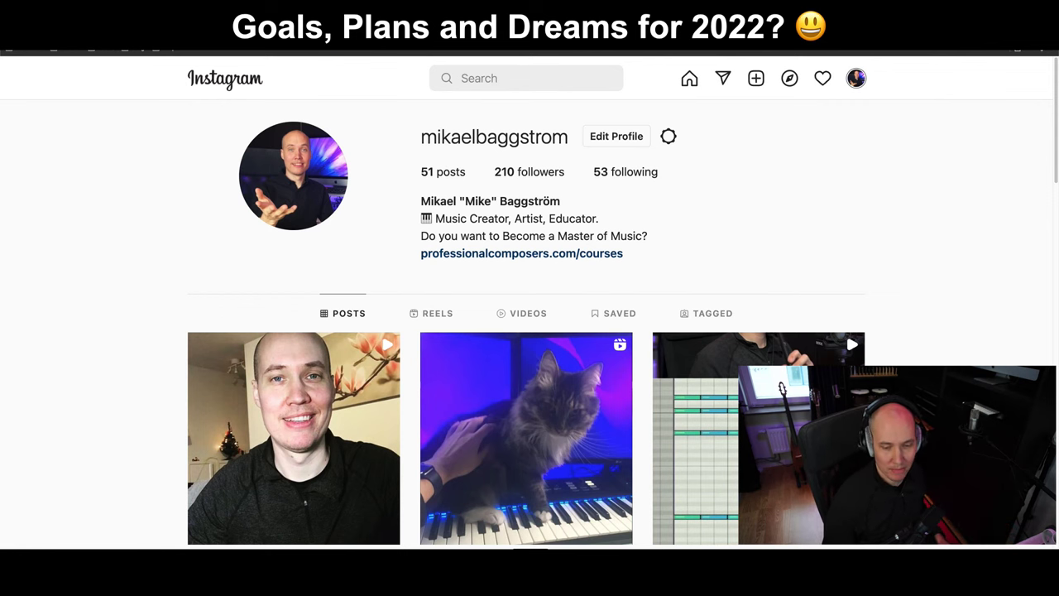
# Step: Switch to Logic Pro and close the Addictive Keys instrument window of the Inst 70 track
pyautogui.click(530, 574)
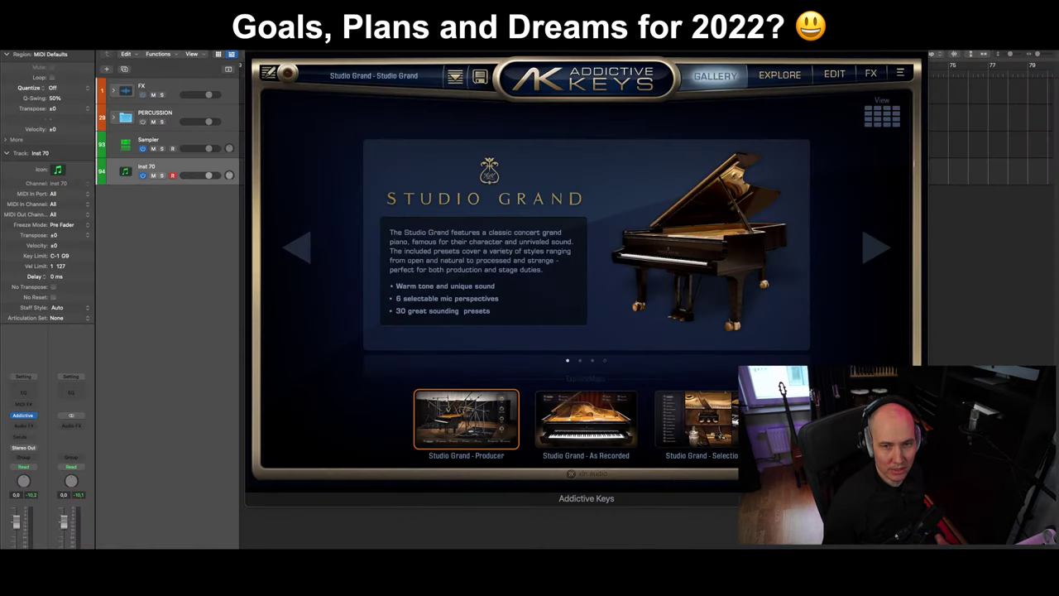
pyautogui.moveTo(546, 33); pyautogui.dragTo(545, 104)
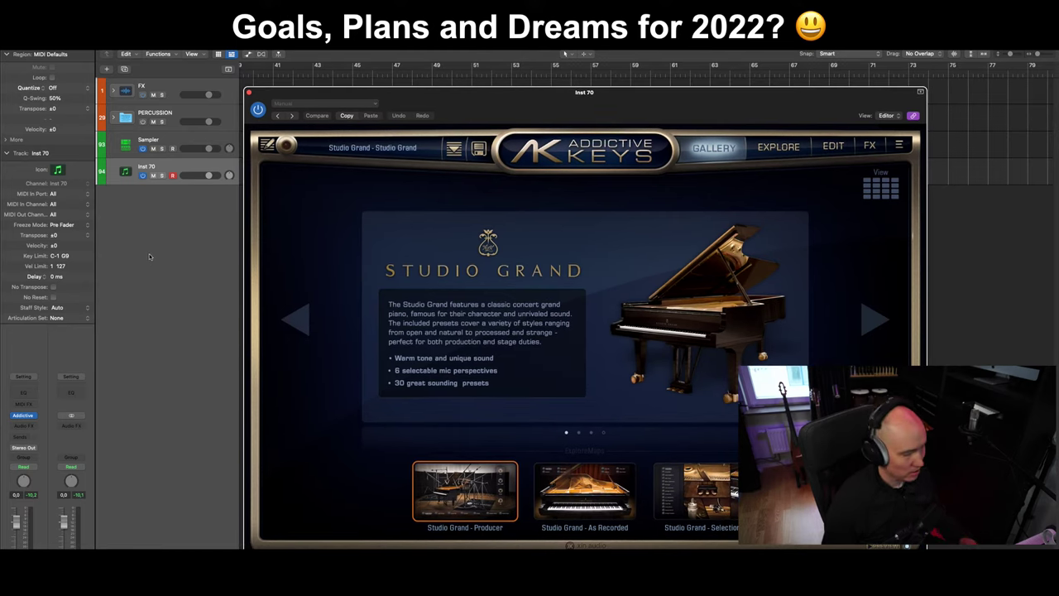
pyautogui.press('super+w')
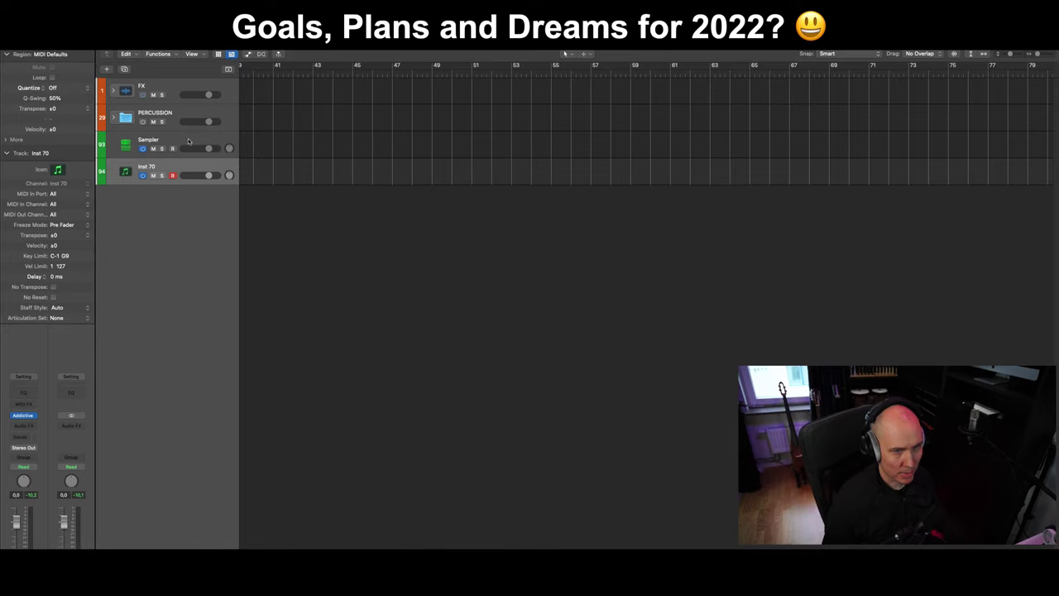
# Step: Look into the PERCUSSION and FX track stacks, leave both collapsed, and check the Sampler and Inst 70 tracks
pyautogui.click(189, 140)
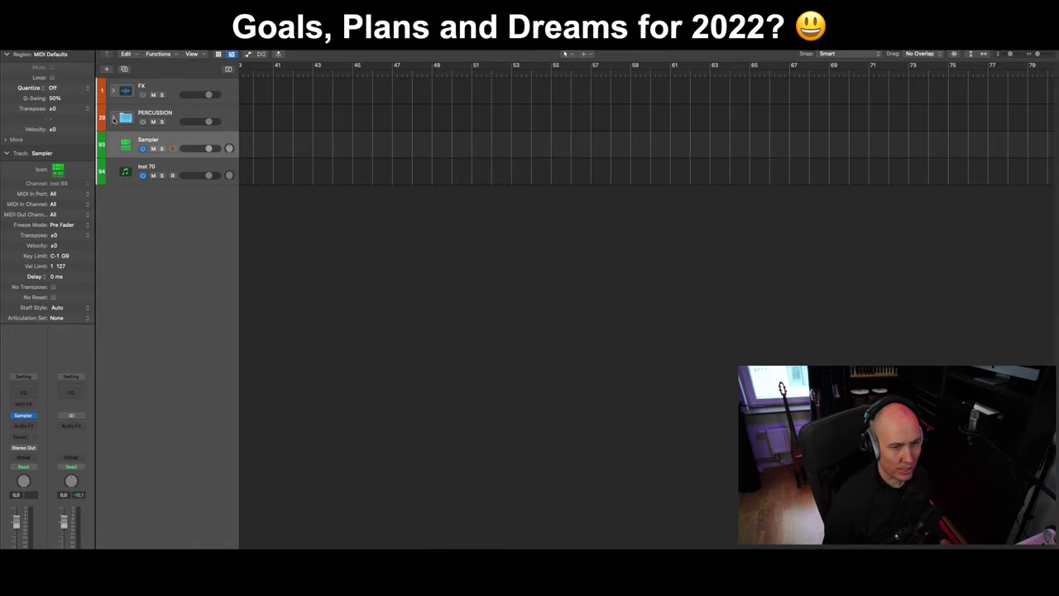
pyautogui.click(114, 119)
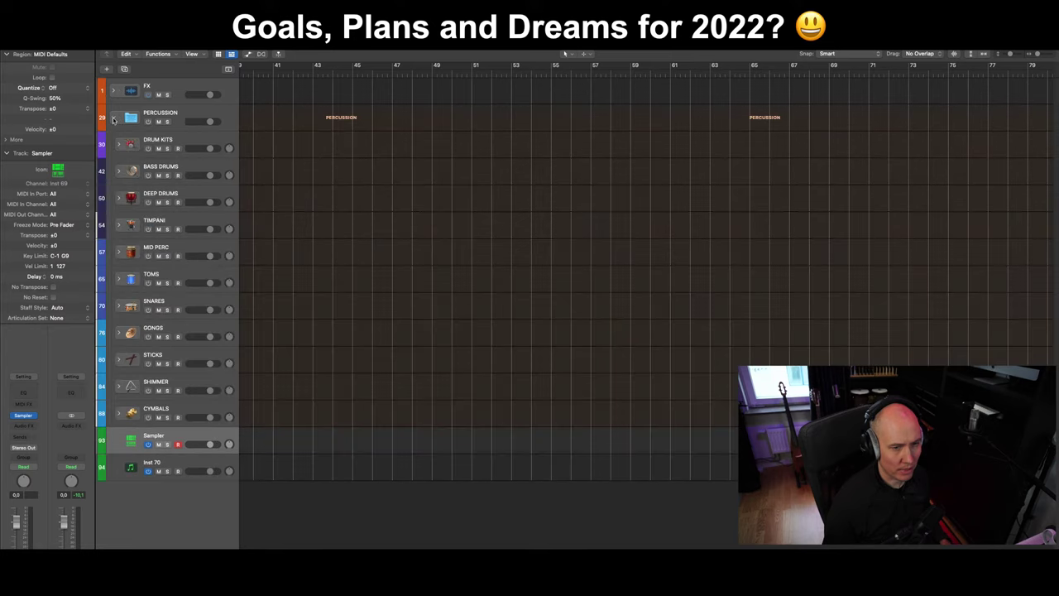
pyautogui.click(114, 120)
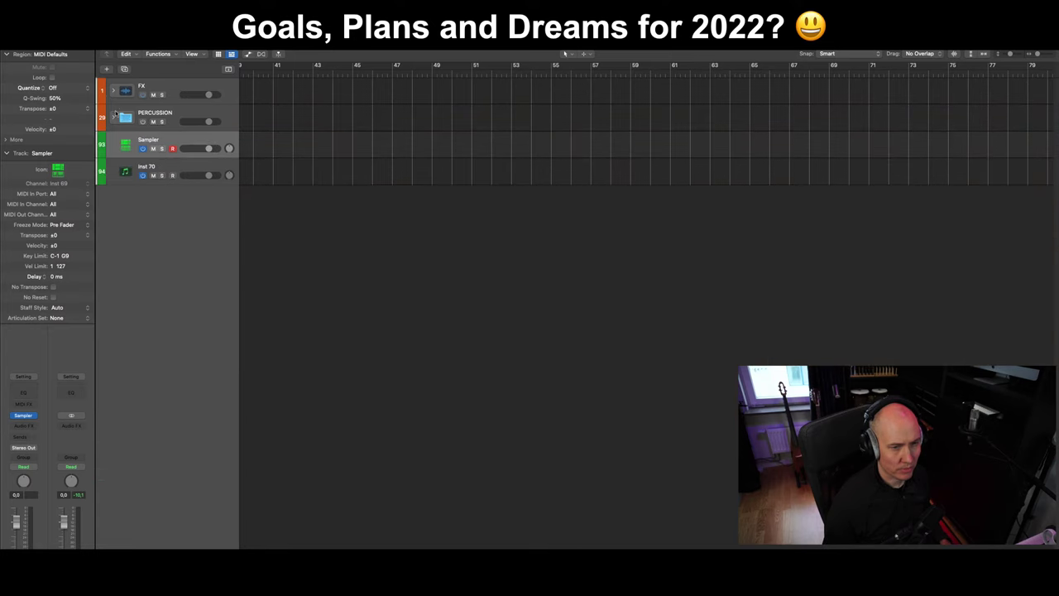
pyautogui.click(114, 91)
pyautogui.click(114, 91)
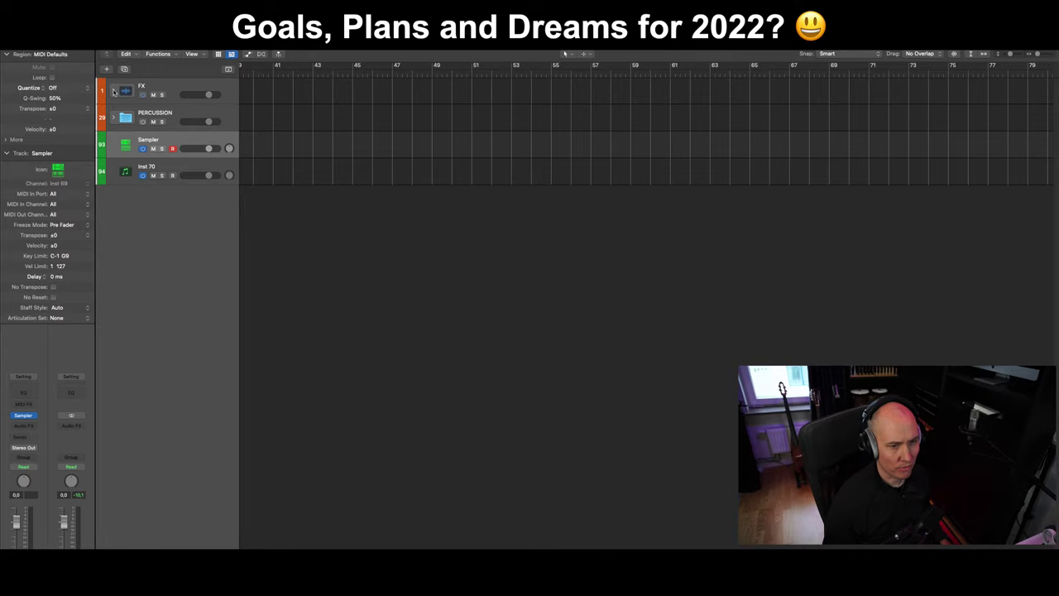
pyautogui.click(187, 161)
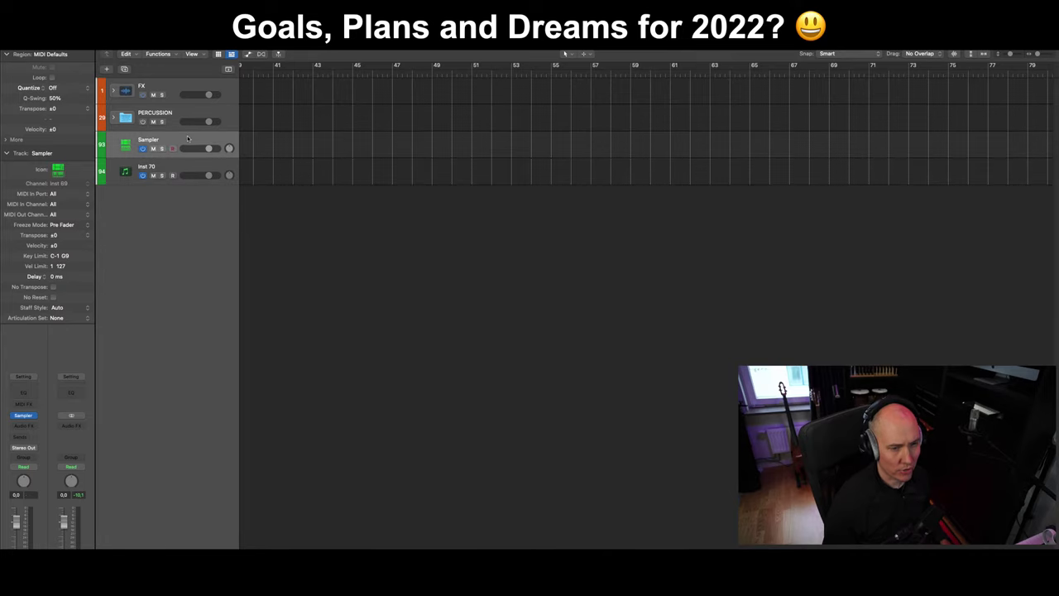
pyautogui.click(186, 168)
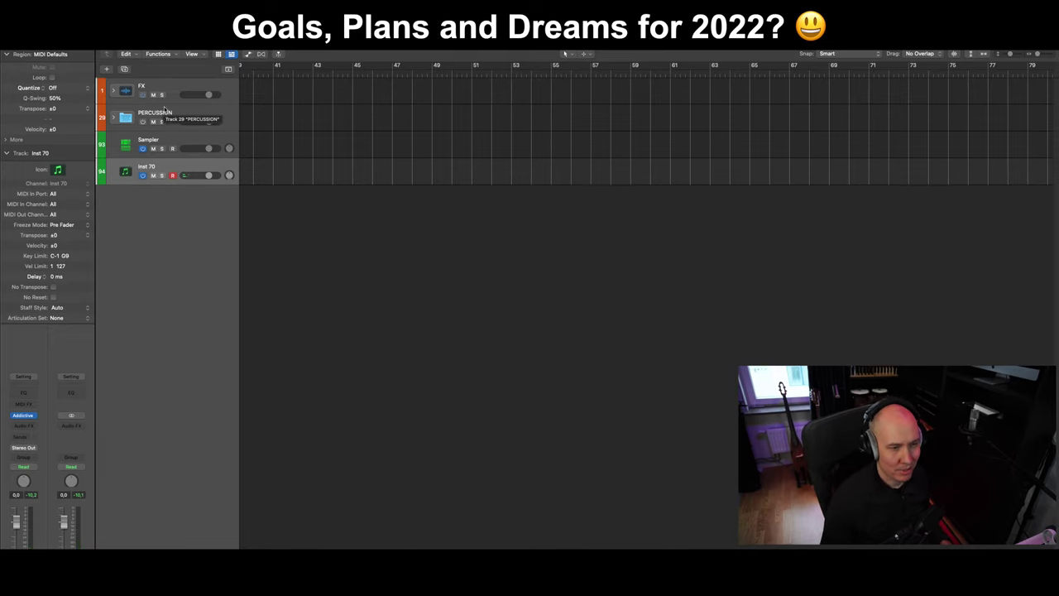
# Step: Look through the drum groups inside the PERCUSSION stack, from DRUM KITS to DEEP DRUMS, and collapse the stack again
pyautogui.click(191, 115)
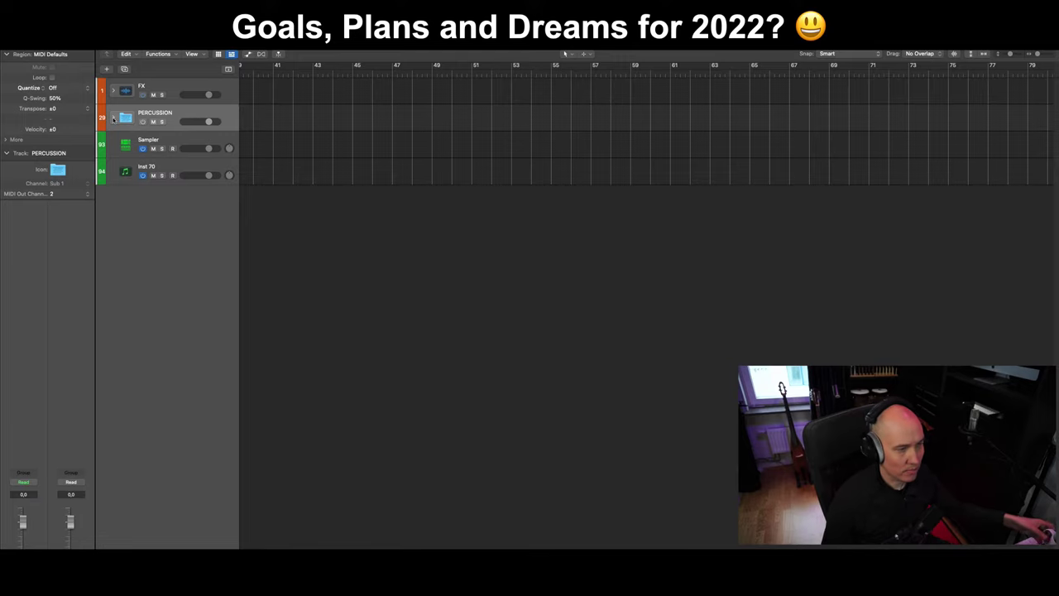
pyautogui.click(114, 119)
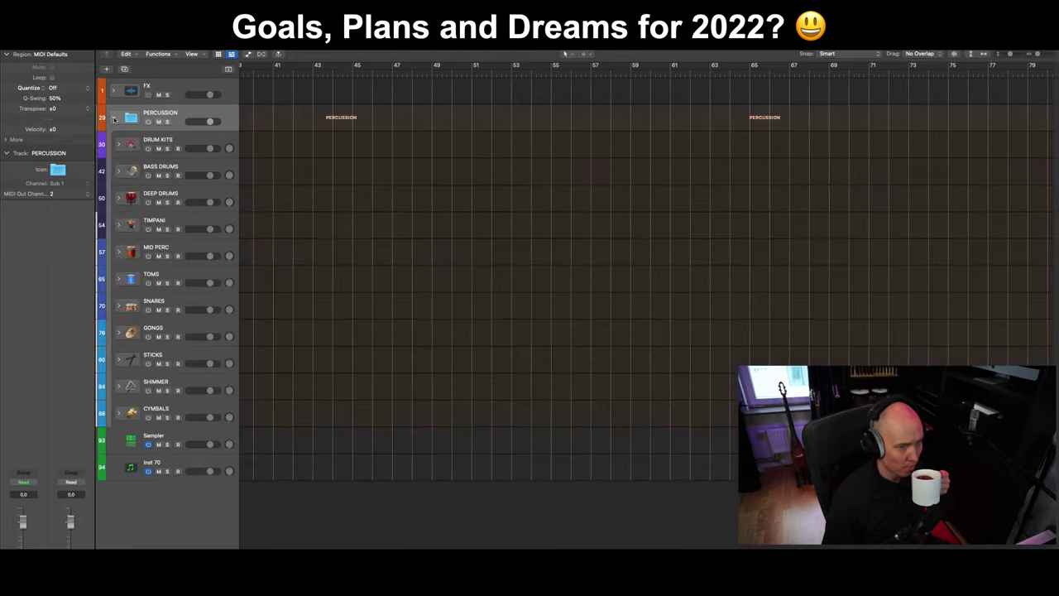
pyautogui.click(204, 144)
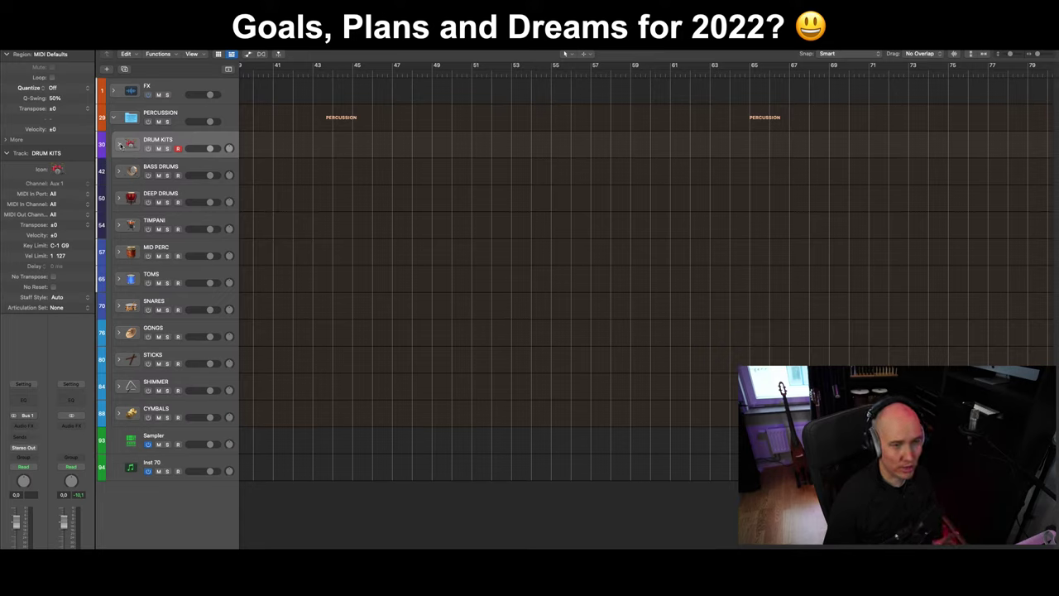
pyautogui.click(204, 171)
pyautogui.click(201, 190)
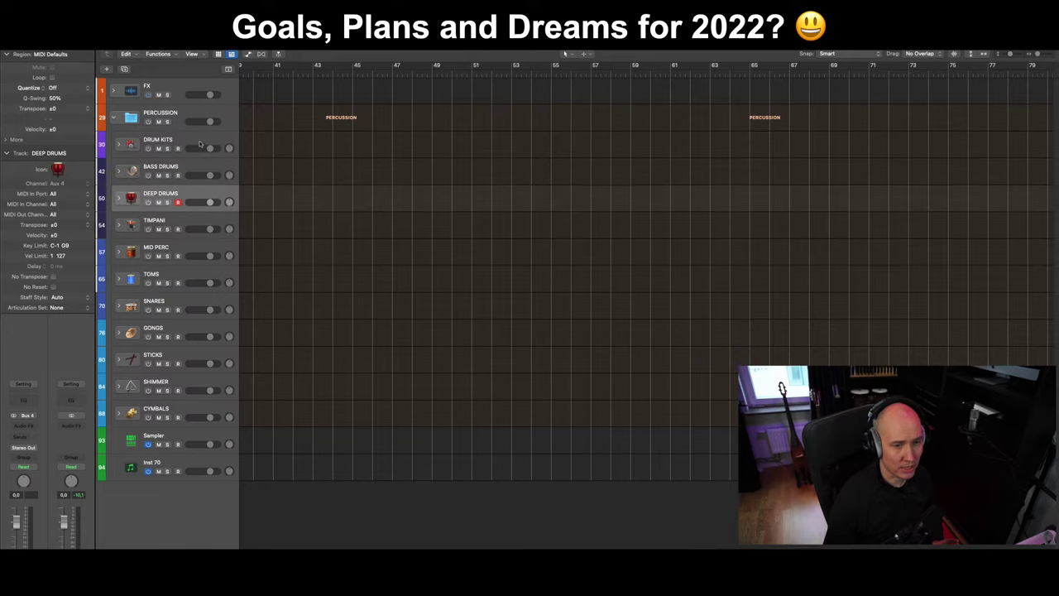
pyautogui.click(200, 140)
pyautogui.click(114, 119)
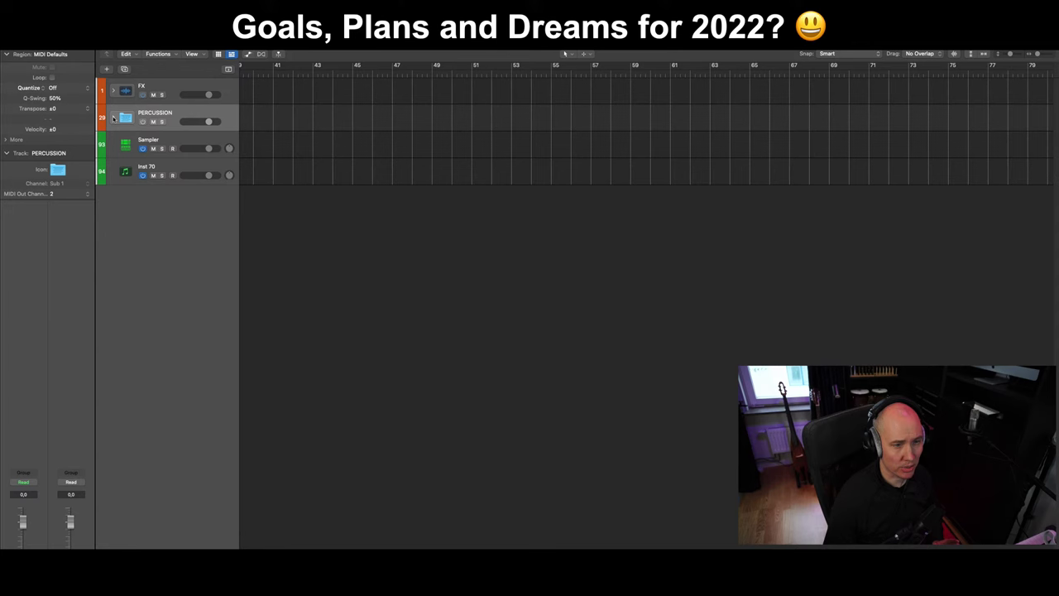
# Step: Expand the PERCUSSION stack and its DRUM KITS group to show the individual drum instrument tracks
pyautogui.click(114, 118)
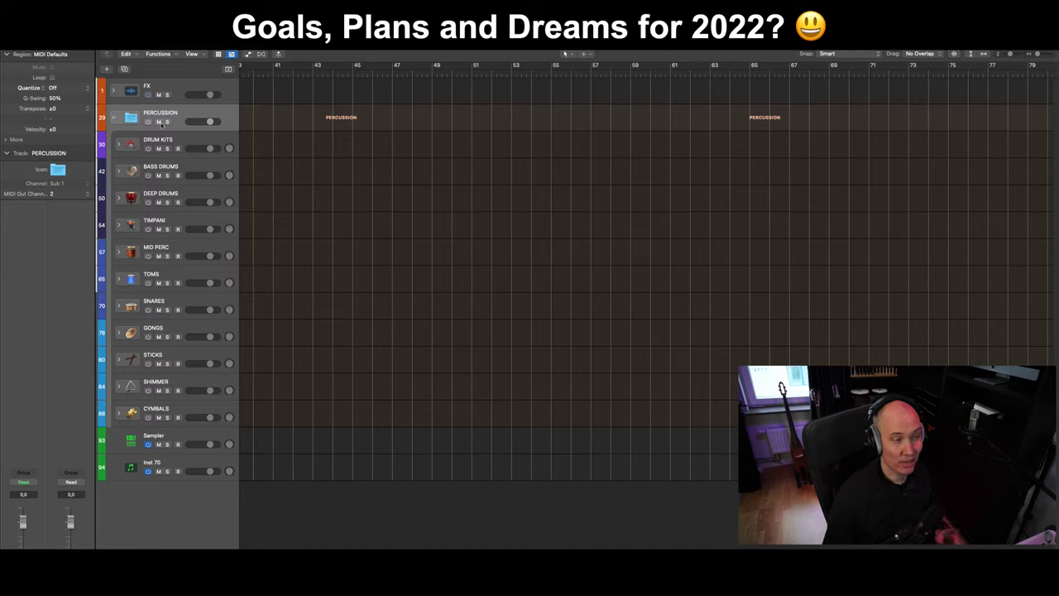
pyautogui.click(193, 139)
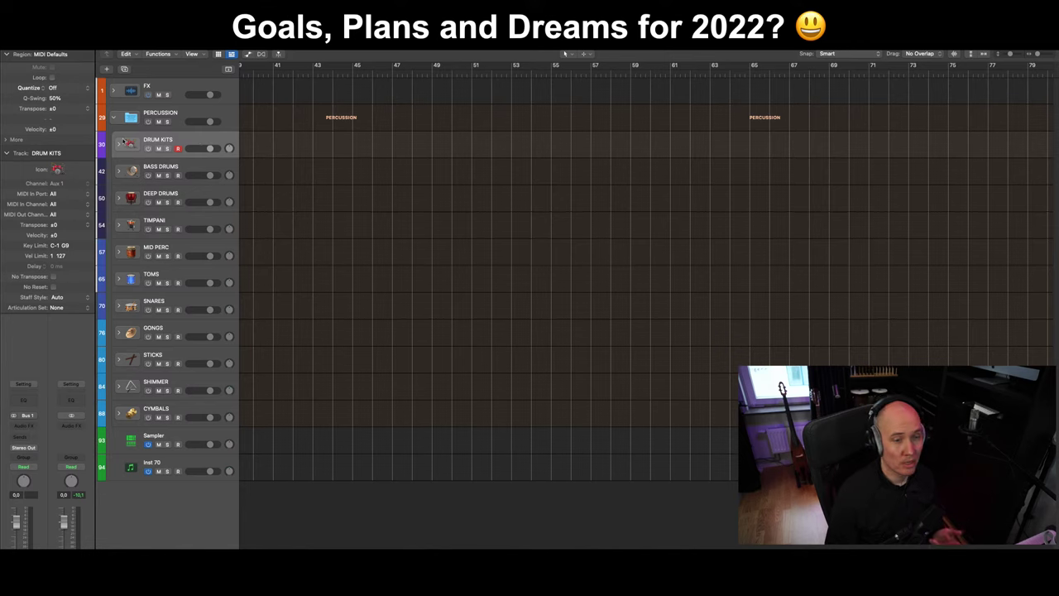
pyautogui.click(118, 144)
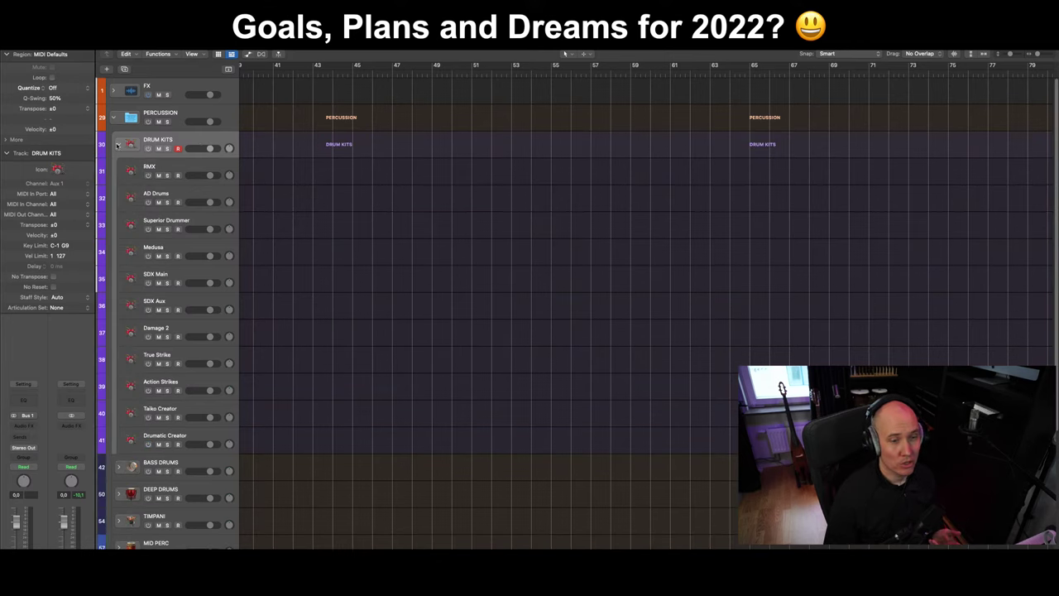
# Step: Turn on the RMX track and open its Stylus RMX instrument, placing the window over the middle of the arrangement
pyautogui.click(191, 169)
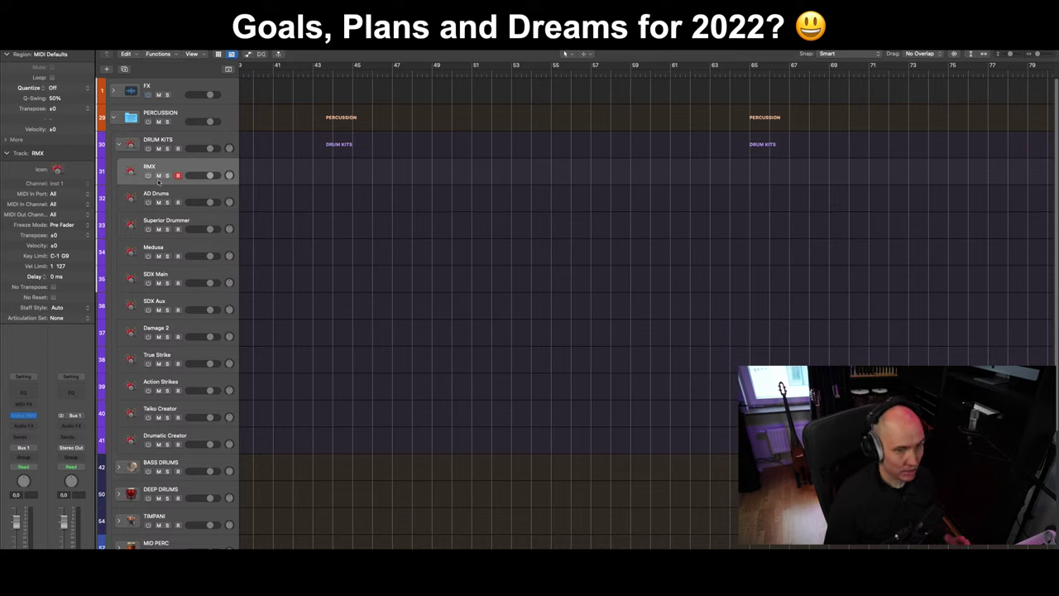
pyautogui.click(148, 176)
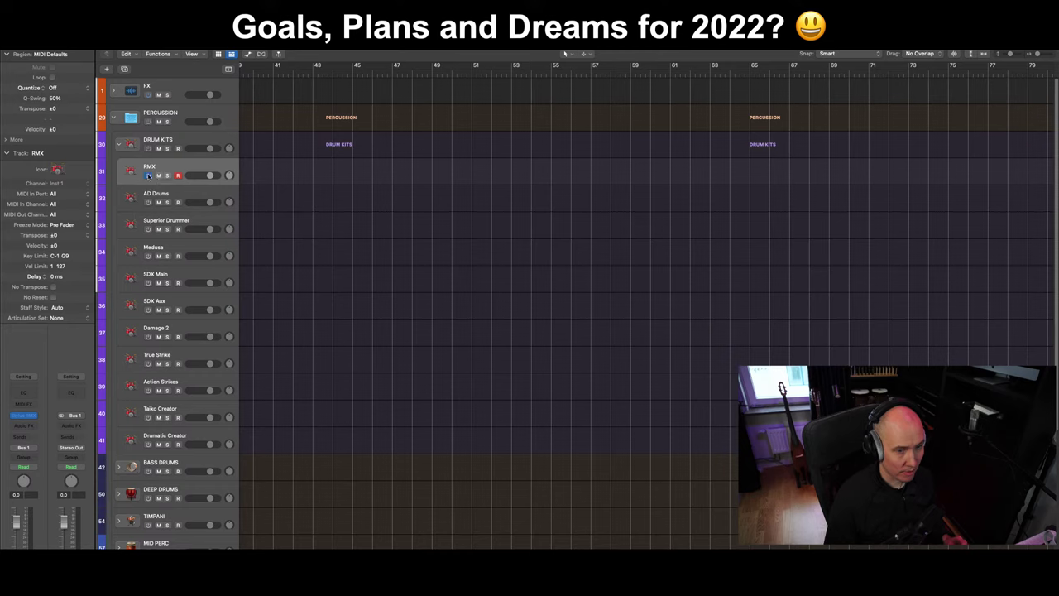
pyautogui.doubleClick(185, 167)
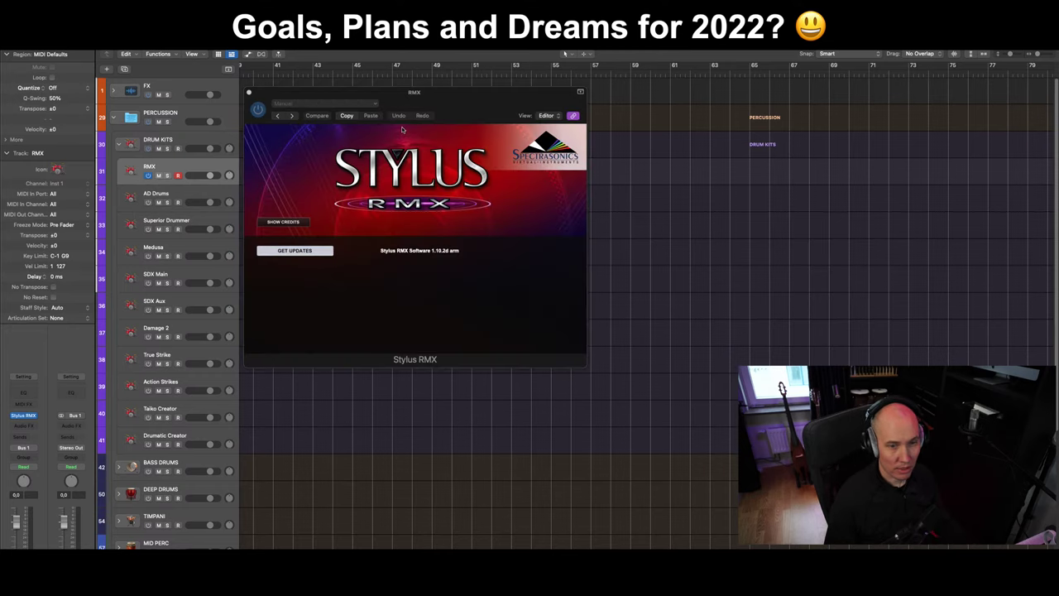
pyautogui.moveTo(483, 89); pyautogui.dragTo(537, 187)
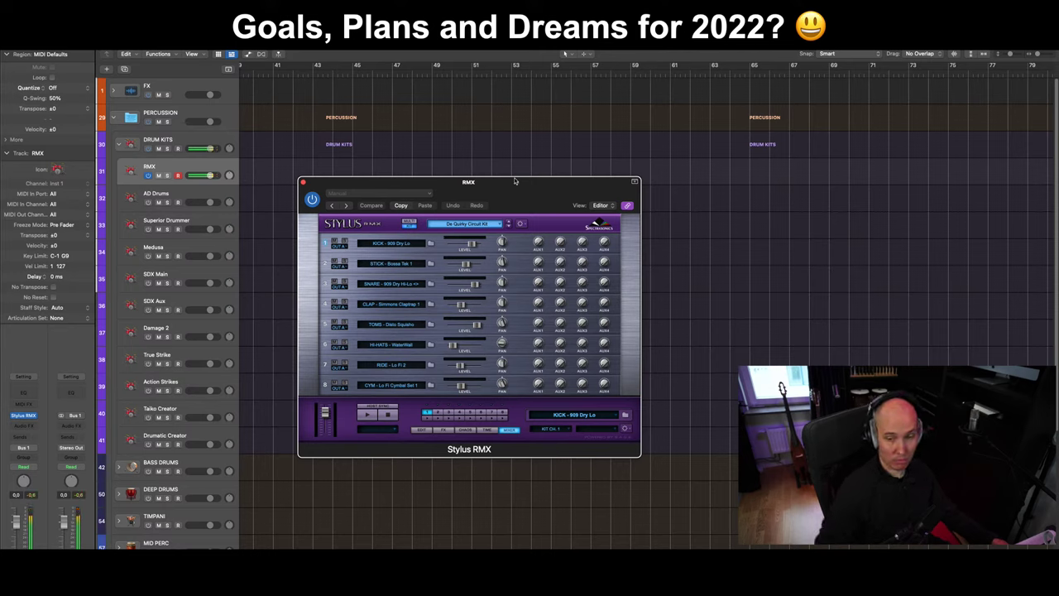
pyautogui.moveTo(523, 187); pyautogui.dragTo(514, 186)
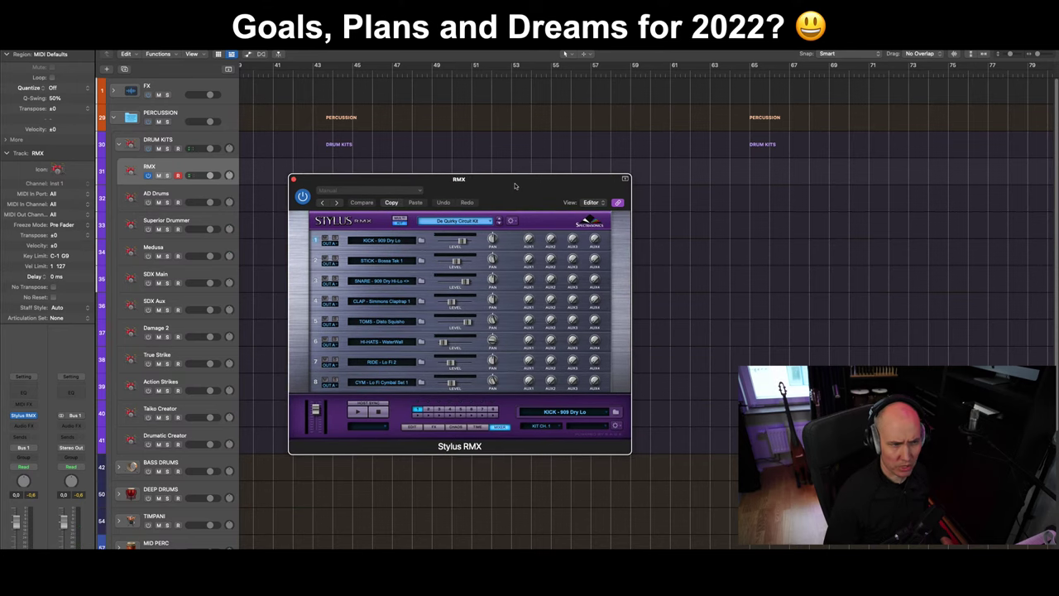
# Step: Turn on the AD Drums track and move its Addictive Drums 2 window up so the drum kit is in view
pyautogui.click(145, 200)
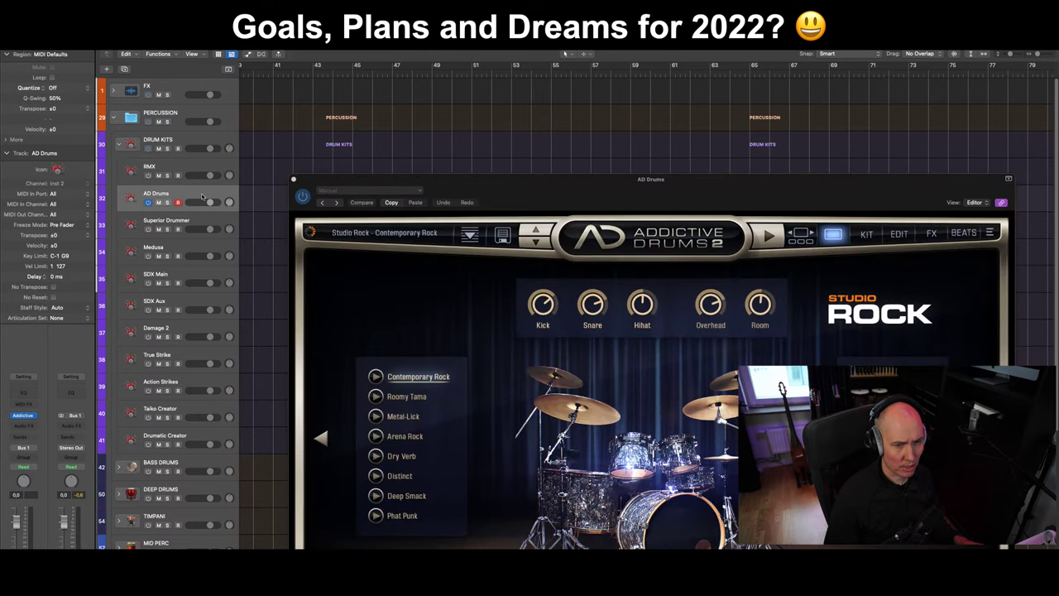
pyautogui.moveTo(542, 197); pyautogui.dragTo(520, 93)
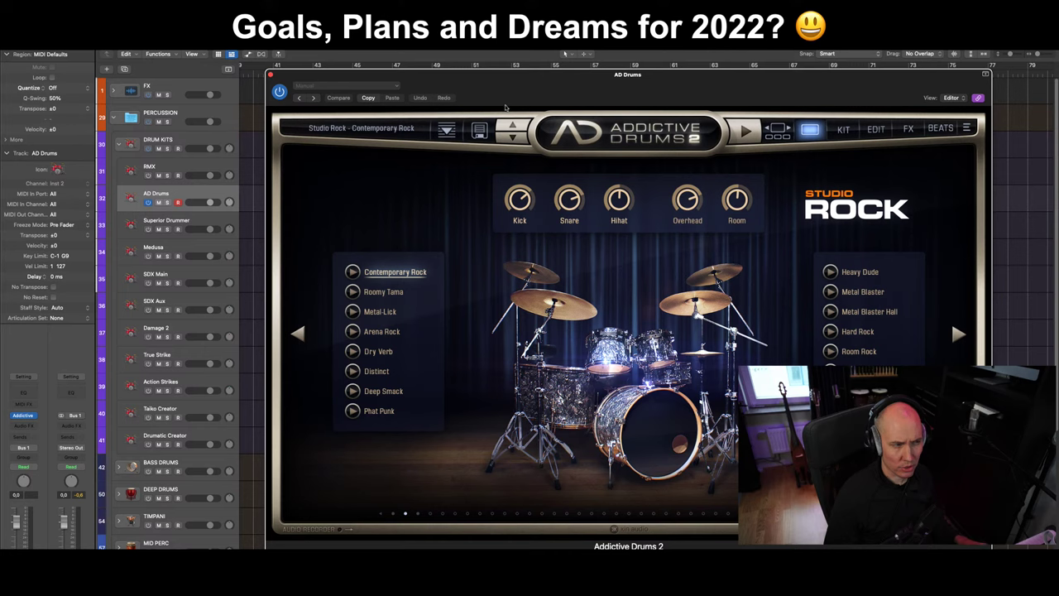
pyautogui.moveTo(716, 89); pyautogui.dragTo(711, 94)
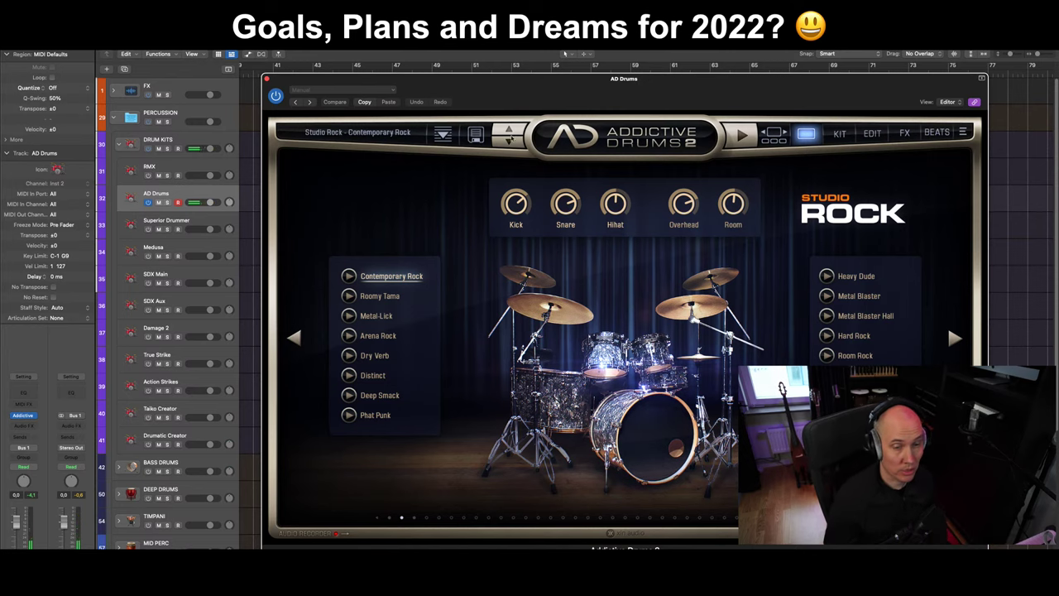
# Step: Turn on the Superior Drummer track, then shrink and reposition its plugin window beside the track list
pyautogui.click(149, 230)
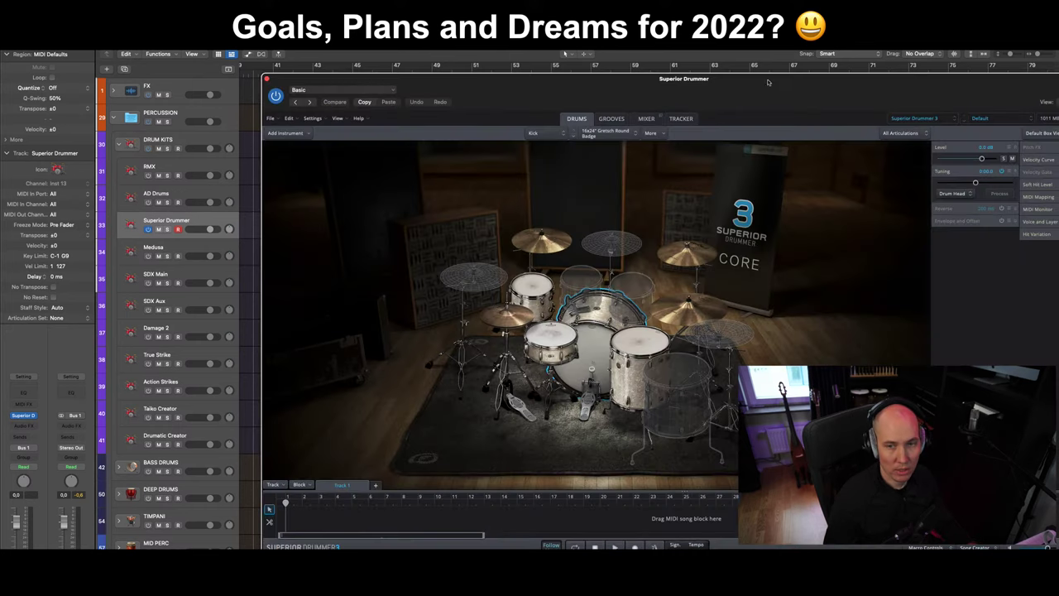
pyautogui.moveTo(769, 83); pyautogui.dragTo(619, 83)
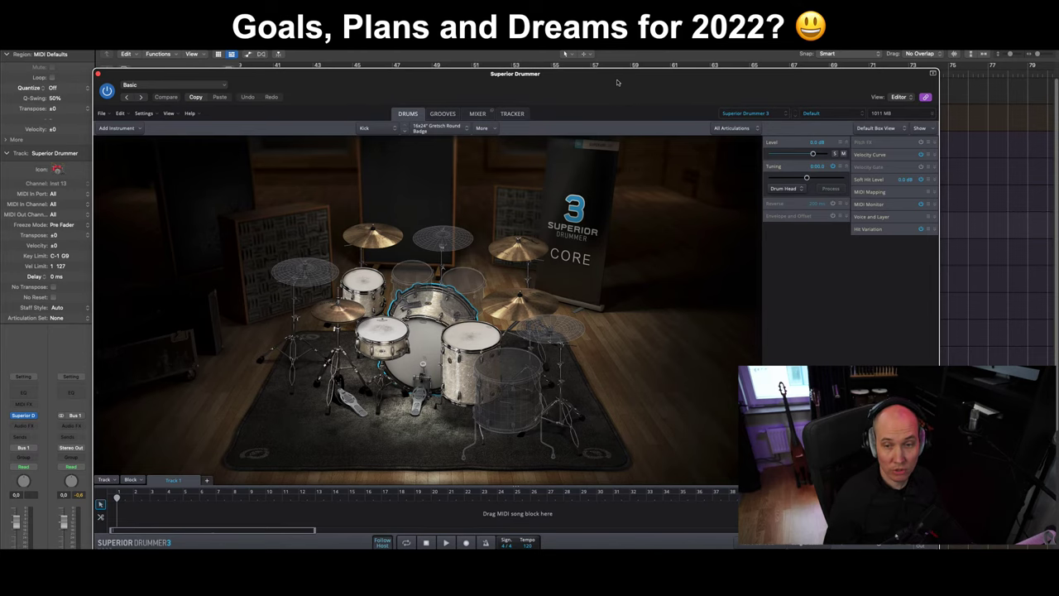
pyautogui.moveTo(628, 81); pyautogui.dragTo(533, 24)
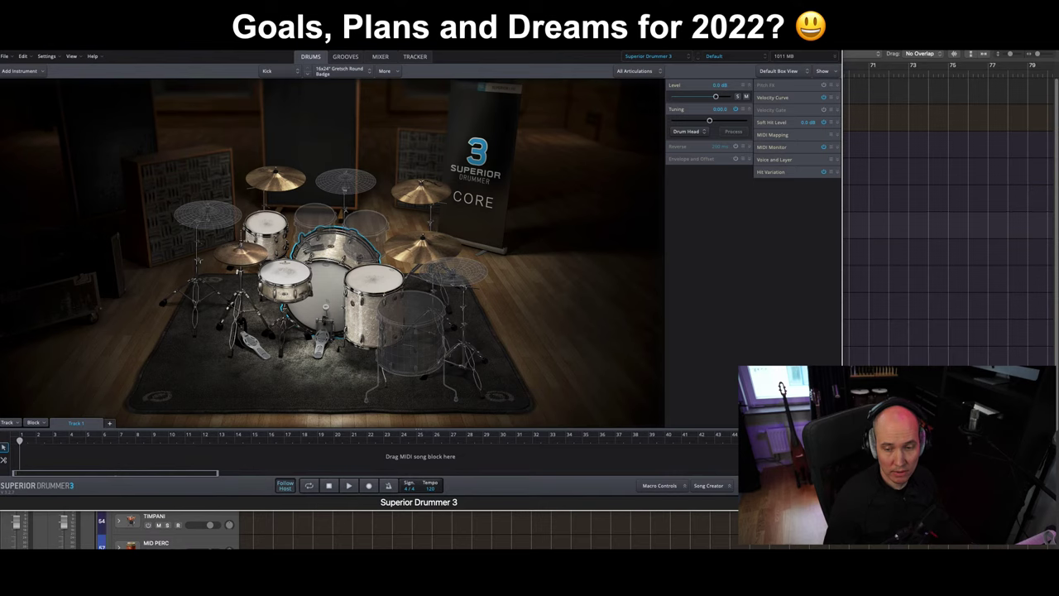
pyautogui.moveTo(842, 509); pyautogui.dragTo(590, 455)
pyautogui.moveTo(405, 27); pyautogui.dragTo(674, 89)
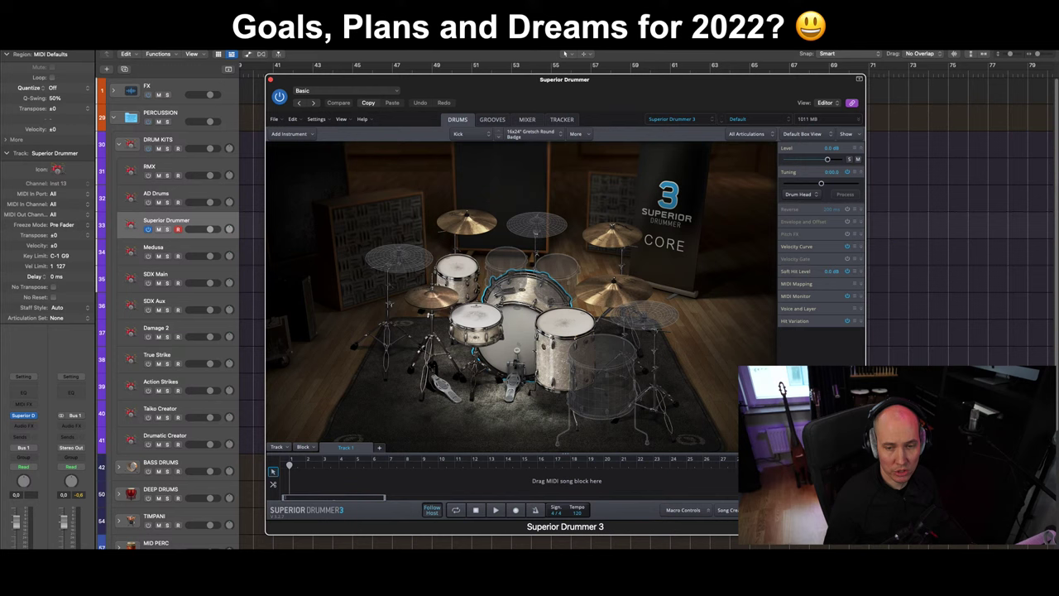
# Step: Shrink the Superior Drummer plugin window slightly and move it down a little, and turn the Superior Drummer track off
pyautogui.moveTo(866, 534); pyautogui.dragTo(857, 511)
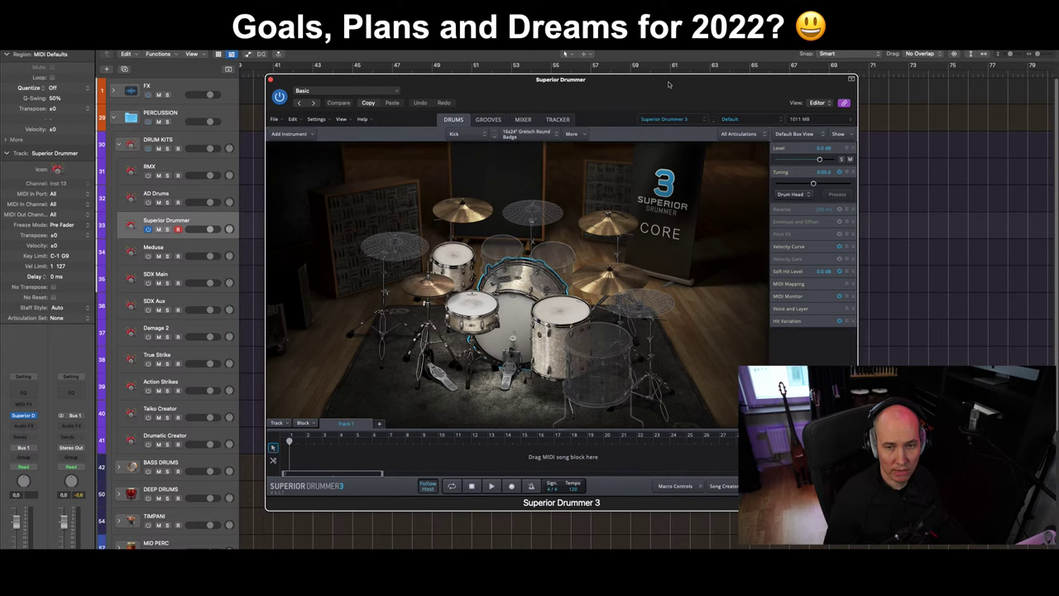
pyautogui.moveTo(669, 83); pyautogui.dragTo(674, 99)
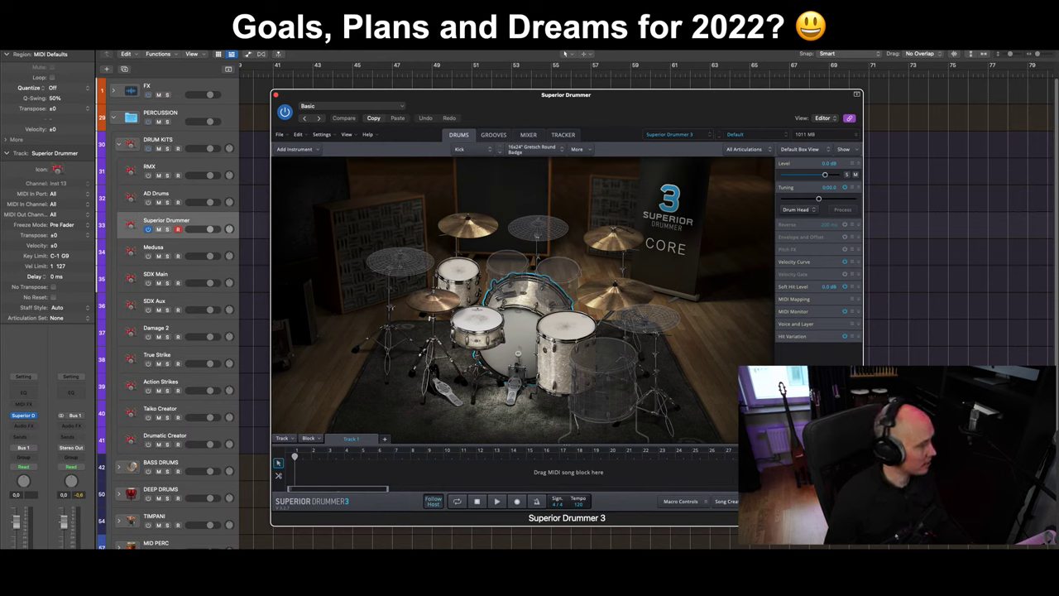
pyautogui.press('super+Tab')
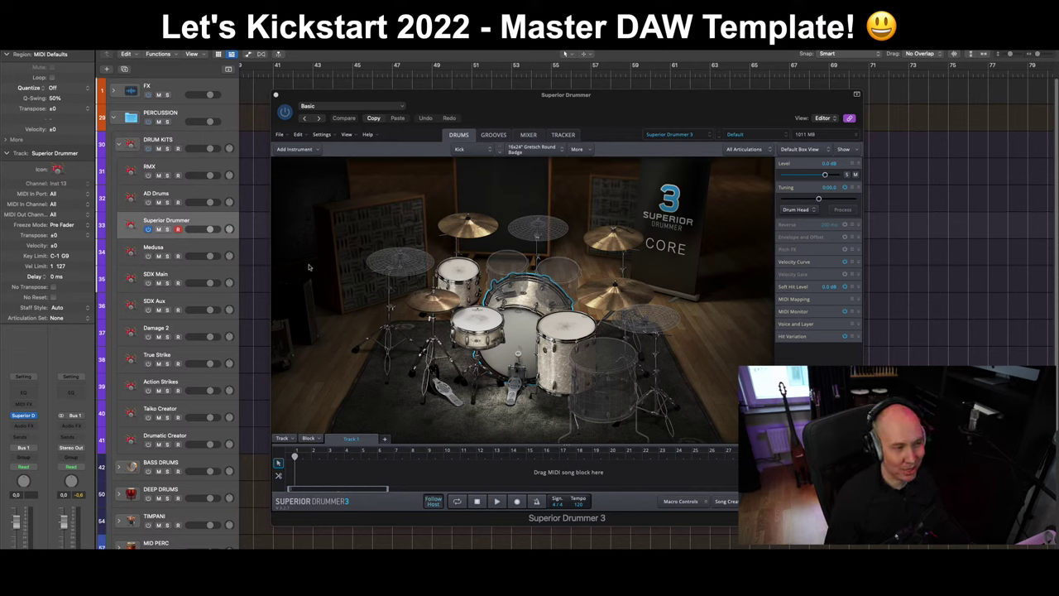
pyautogui.click(527, 102)
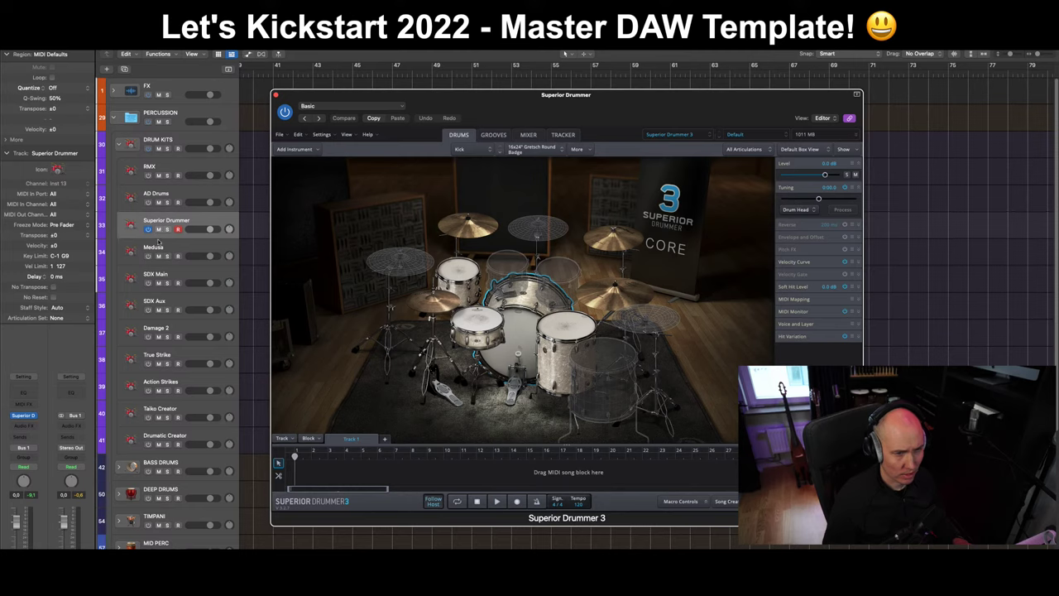
pyautogui.click(149, 231)
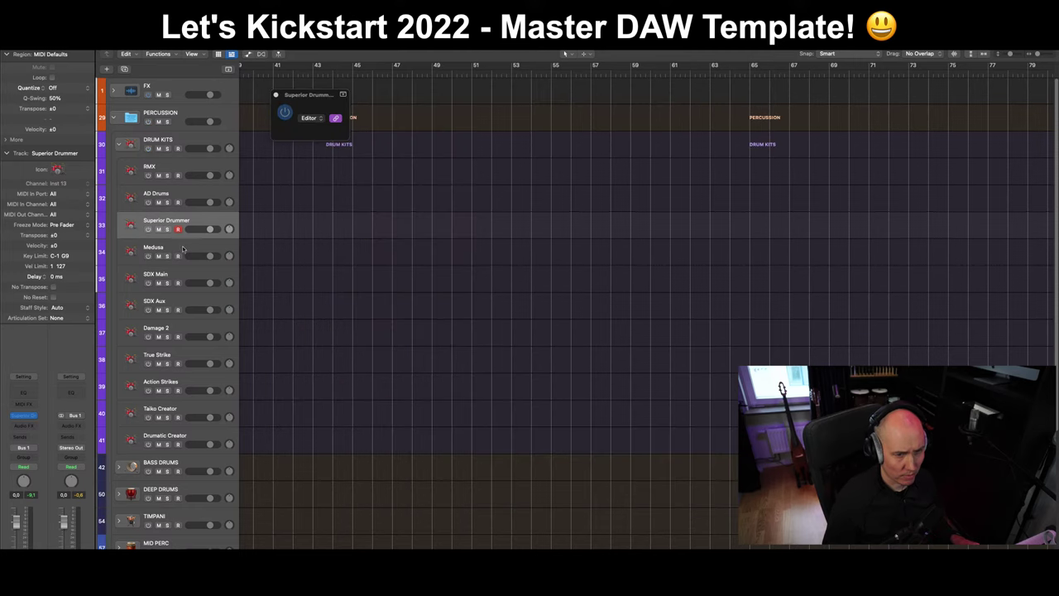
# Step: Turn on the Medusa track and pause the "ROYALTY FREE Chill Music for Twitch" video on YouTube
pyautogui.click(168, 252)
pyautogui.click(148, 256)
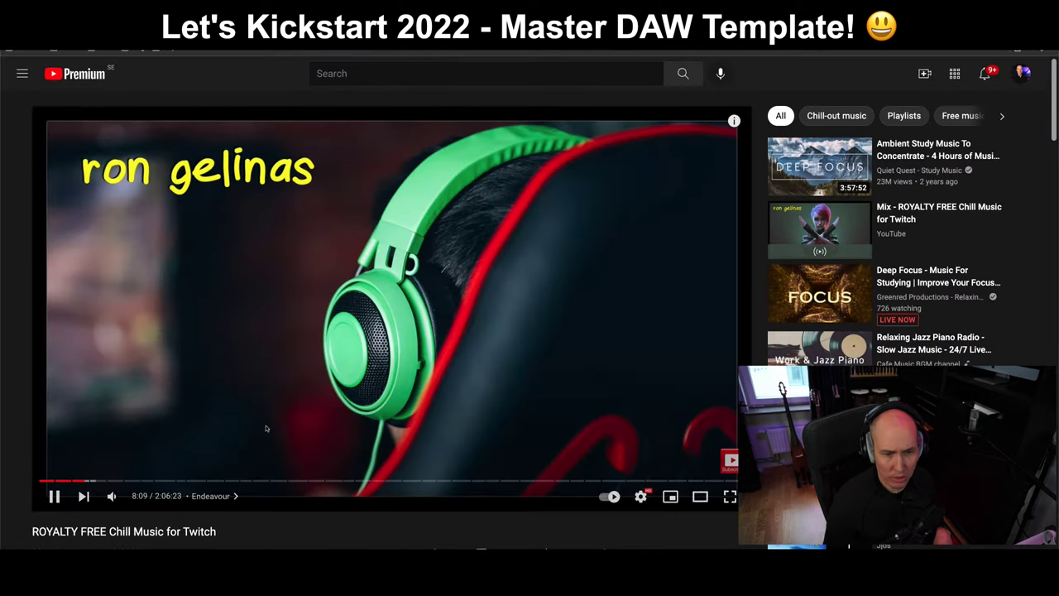
pyautogui.click(54, 496)
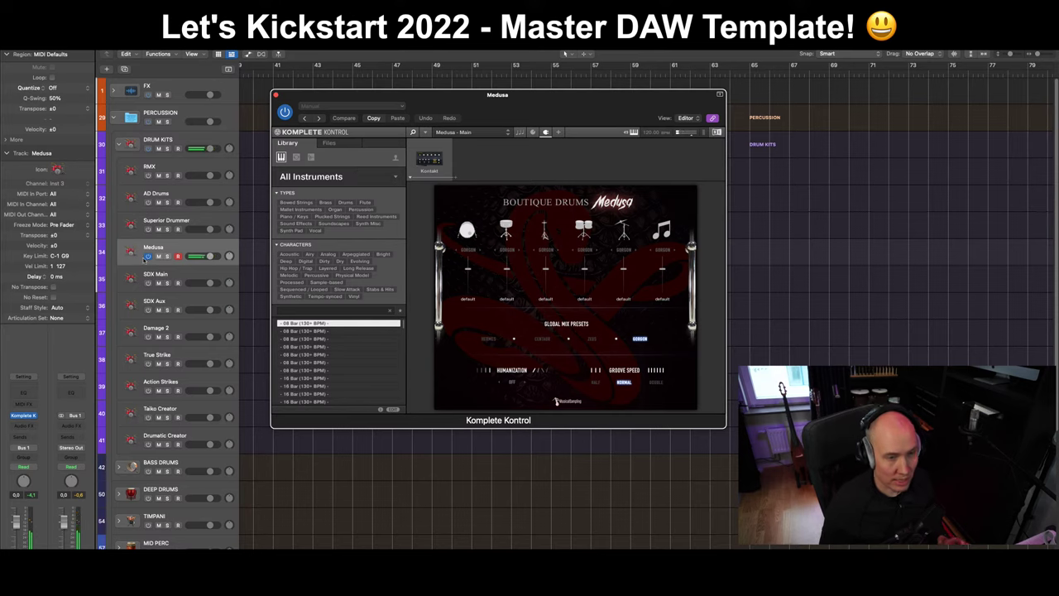
# Step: Turn off the Medusa track and select the RMX, AD Drums, Superior Drummer and Medusa tracks one after another
pyautogui.click(148, 256)
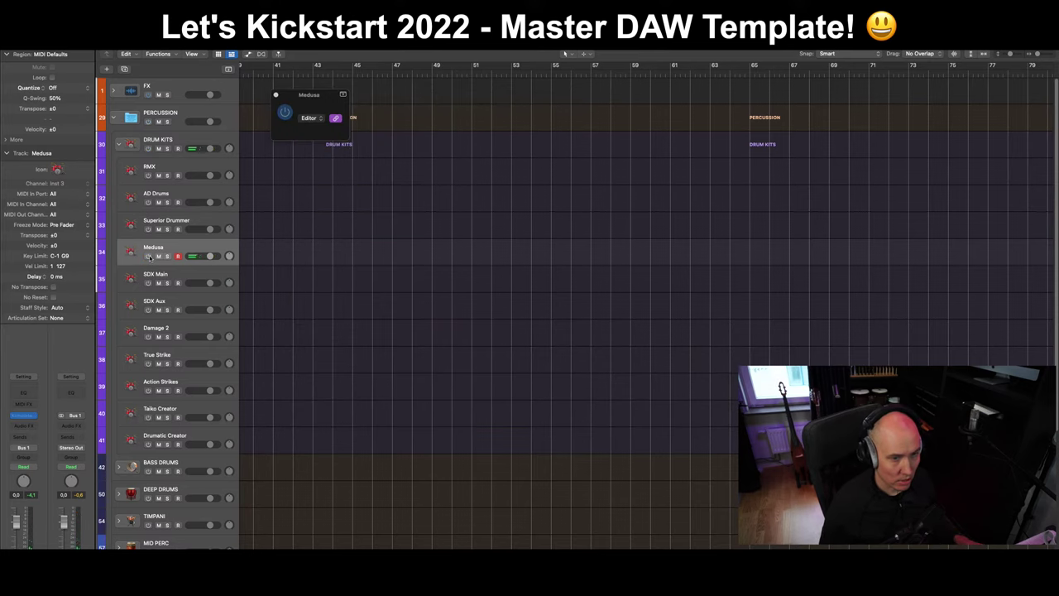
pyautogui.click(189, 170)
pyautogui.click(193, 201)
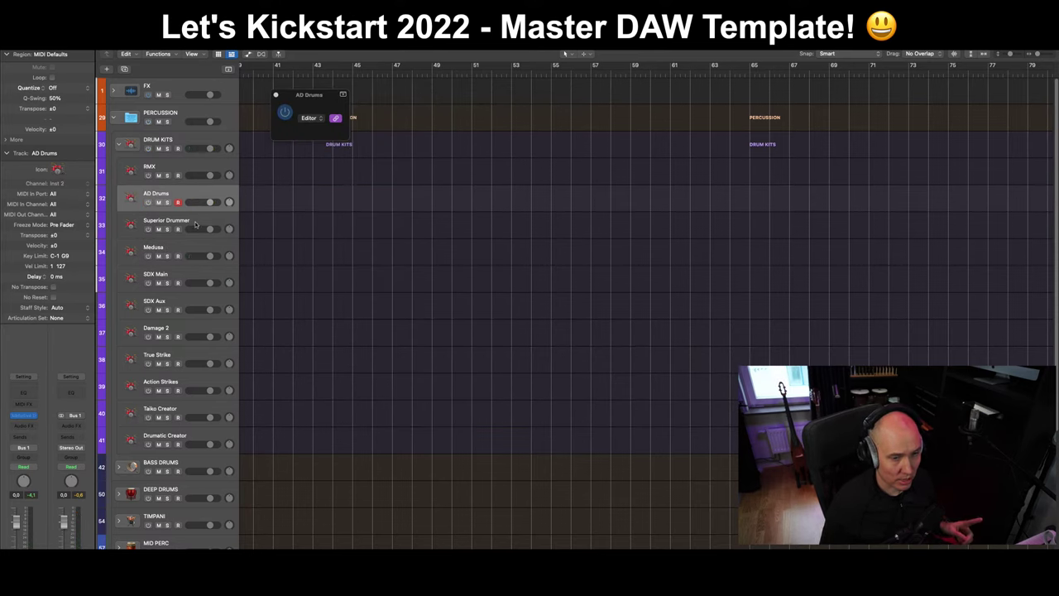
pyautogui.click(196, 223)
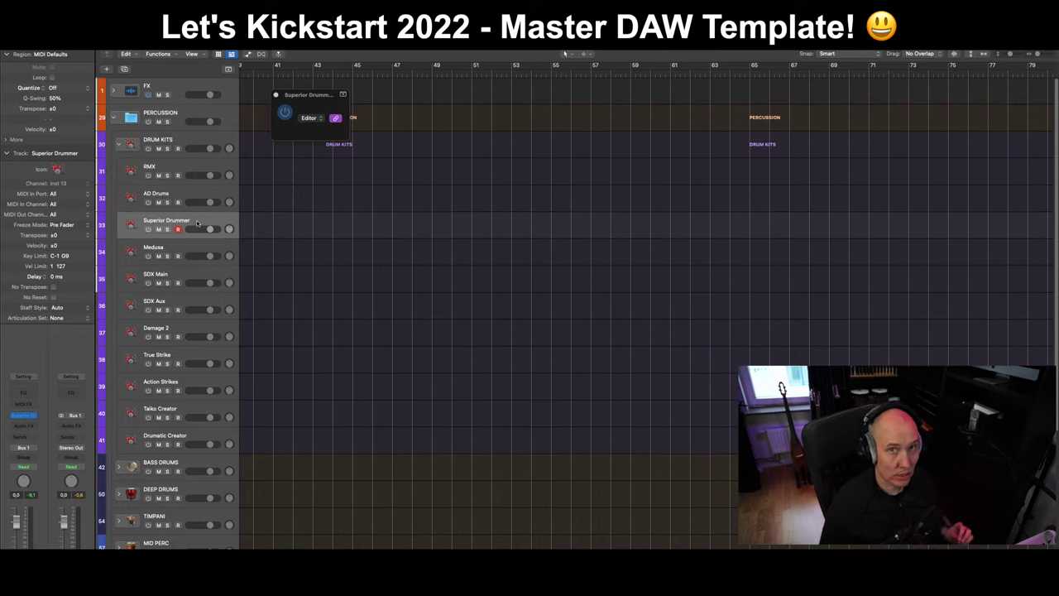
pyautogui.click(192, 250)
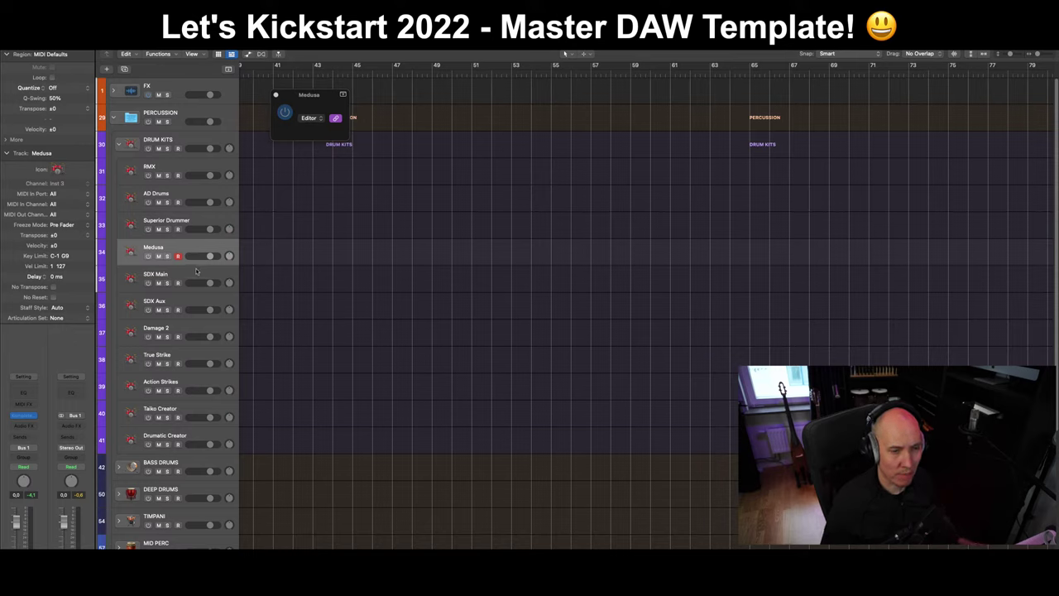
# Step: Turn on the SDX Main track and enlarge its Superior Drummer window until the whole orchestral percussion kit is in view
pyautogui.click(194, 272)
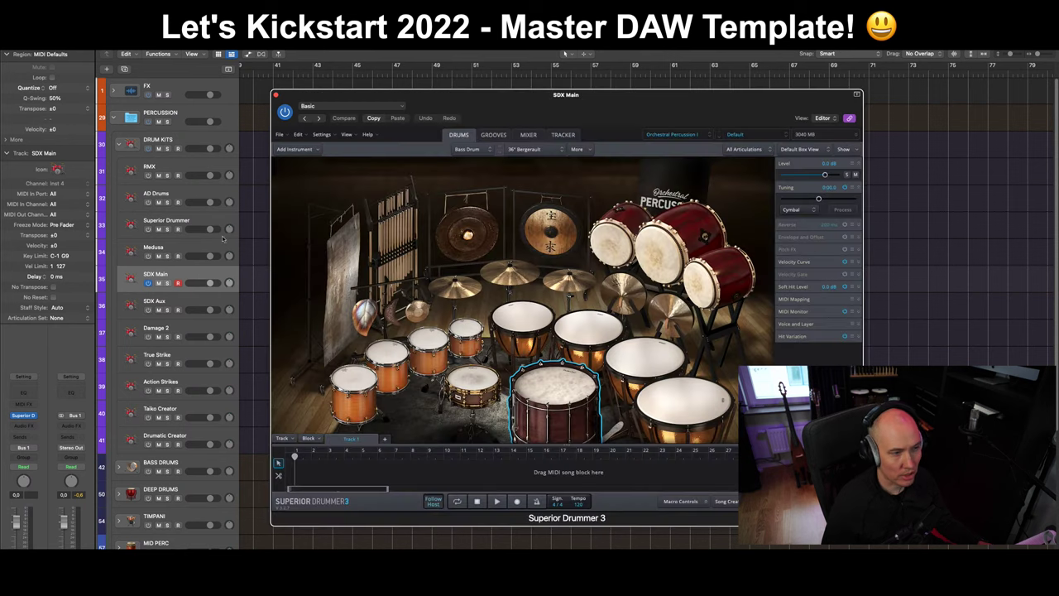
pyautogui.moveTo(618, 119); pyautogui.dragTo(398, 41)
pyautogui.moveTo(642, 429); pyautogui.dragTo(781, 546)
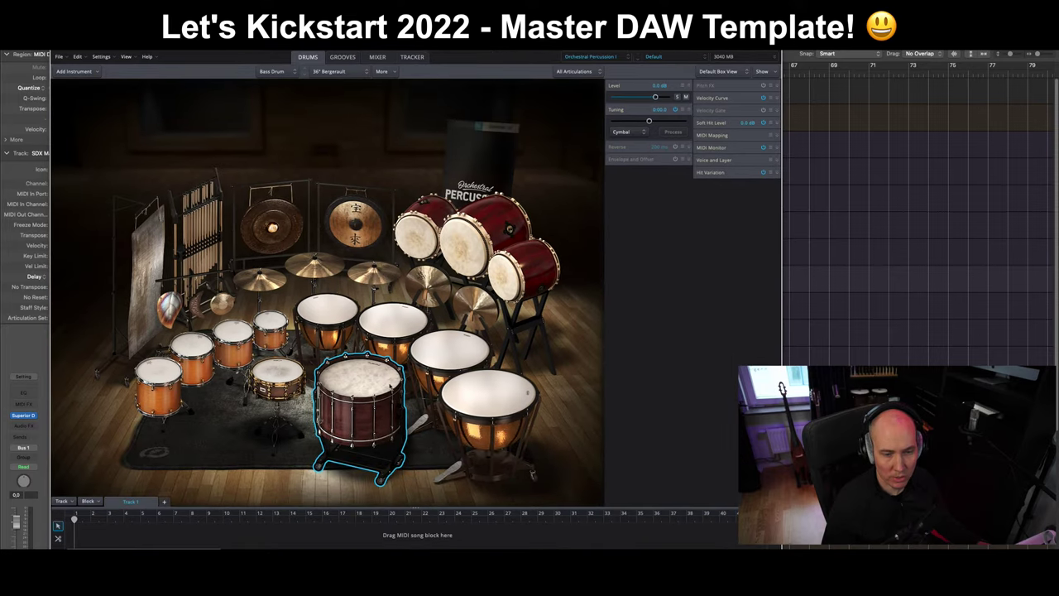
# Step: Audition the bass drum, timpani, snare, the four toms and a cymbal in the SDX Main kit
pyautogui.click(358, 381)
pyautogui.click(509, 406)
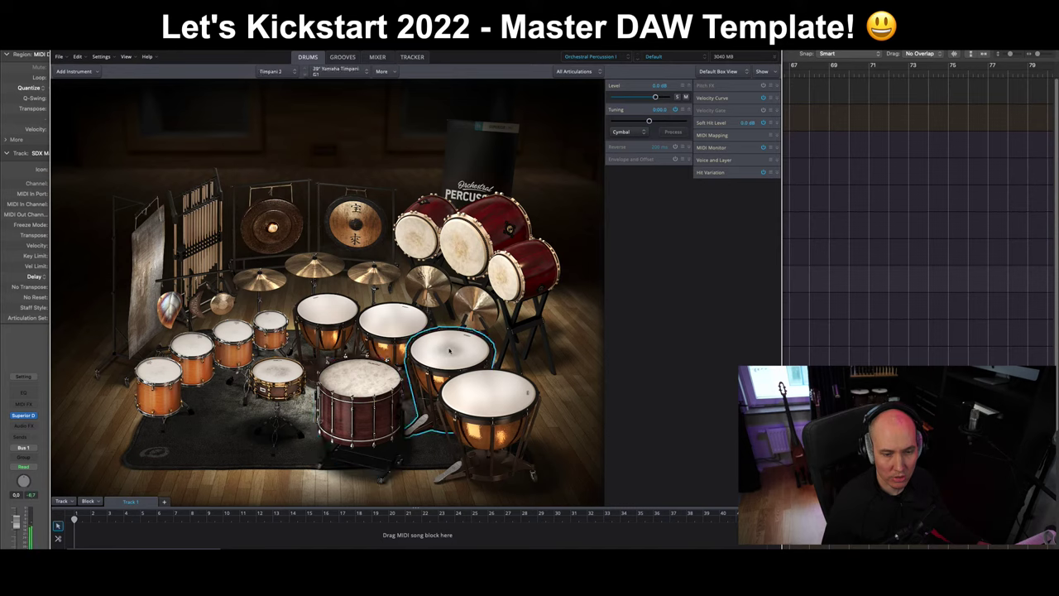
pyautogui.click(323, 298)
pyautogui.click(281, 372)
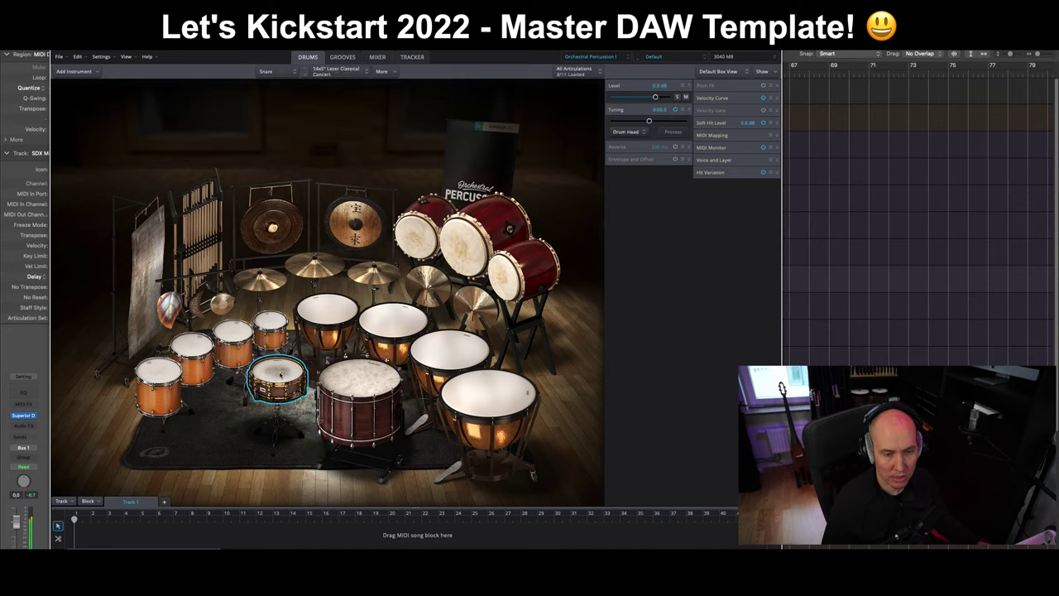
pyautogui.click(158, 372)
pyautogui.click(193, 344)
pyautogui.click(234, 334)
pyautogui.click(271, 320)
pyautogui.click(281, 290)
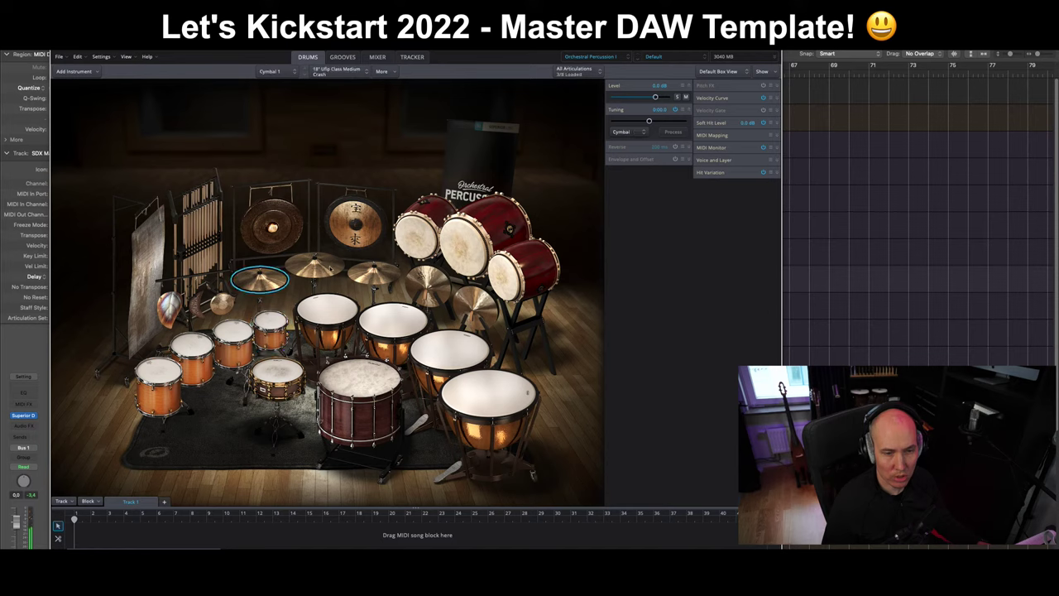
# Step: Audition the medium and large taiko drums in the SDX Main kit
pyautogui.click(459, 245)
pyautogui.click(408, 237)
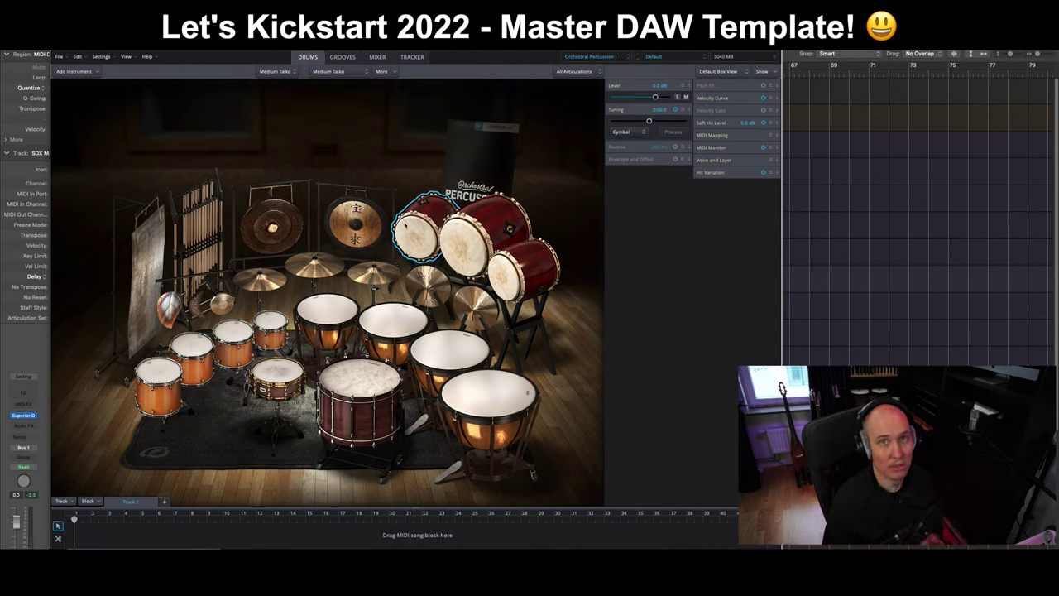
pyautogui.click(461, 256)
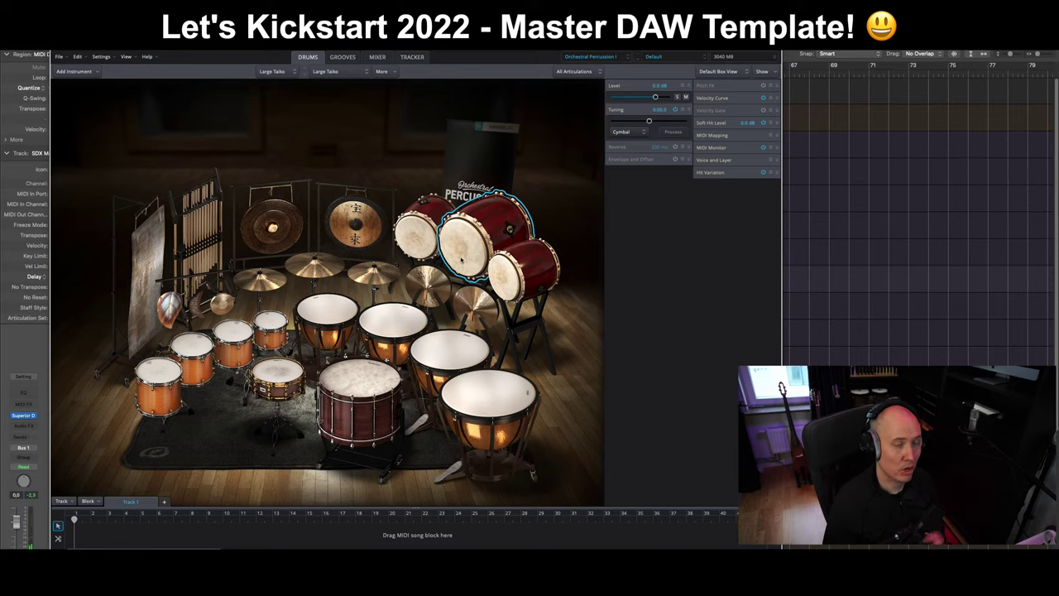
pyautogui.click(416, 240)
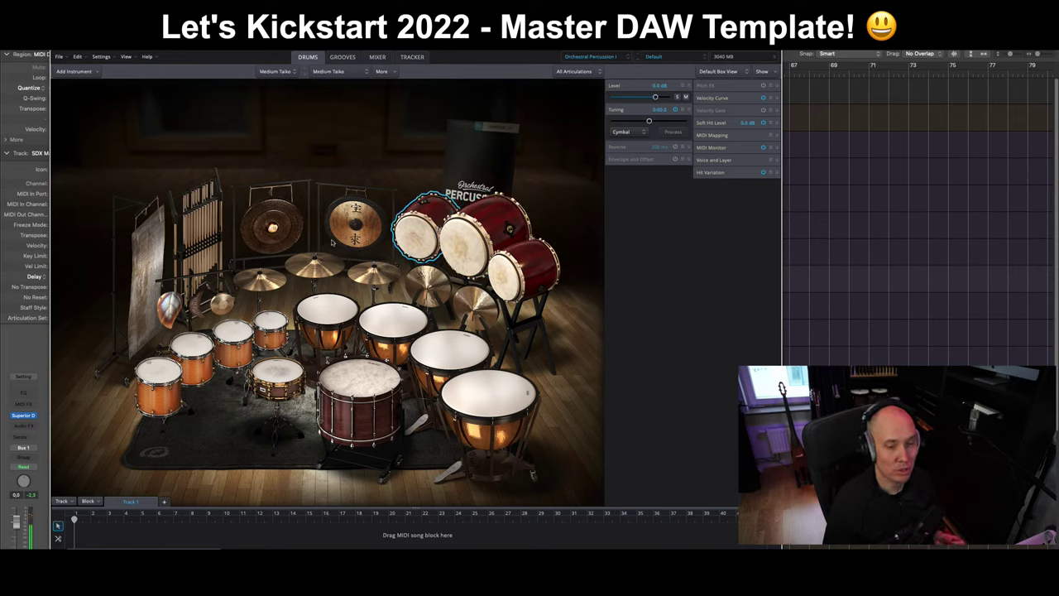
# Step: Audition the tubular bells, the hanging metal sheet and the various gongs in the SDX Main kit
pyautogui.click(186, 253)
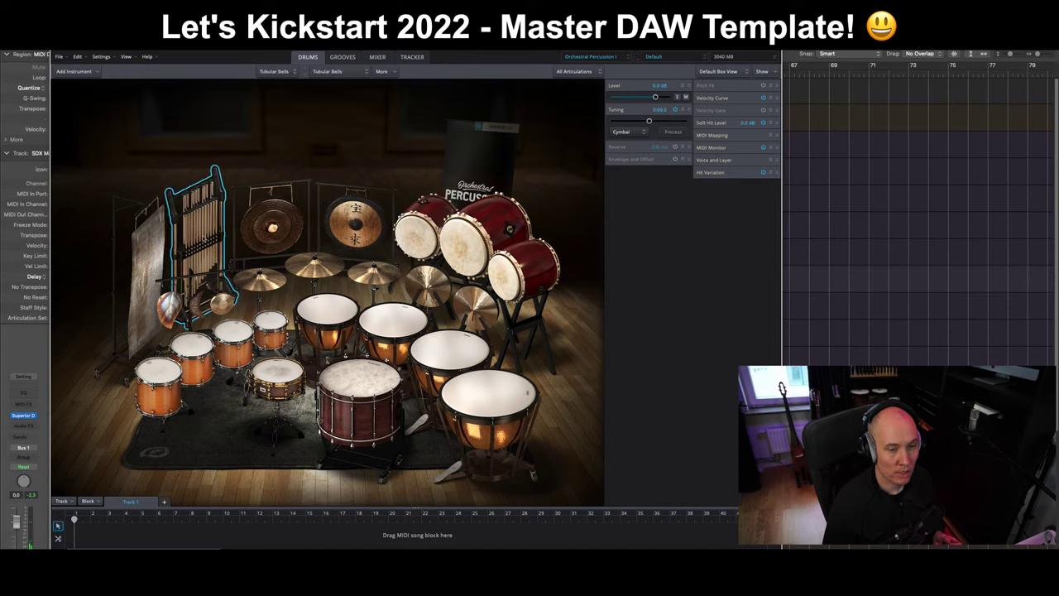
pyautogui.click(150, 257)
pyautogui.click(279, 228)
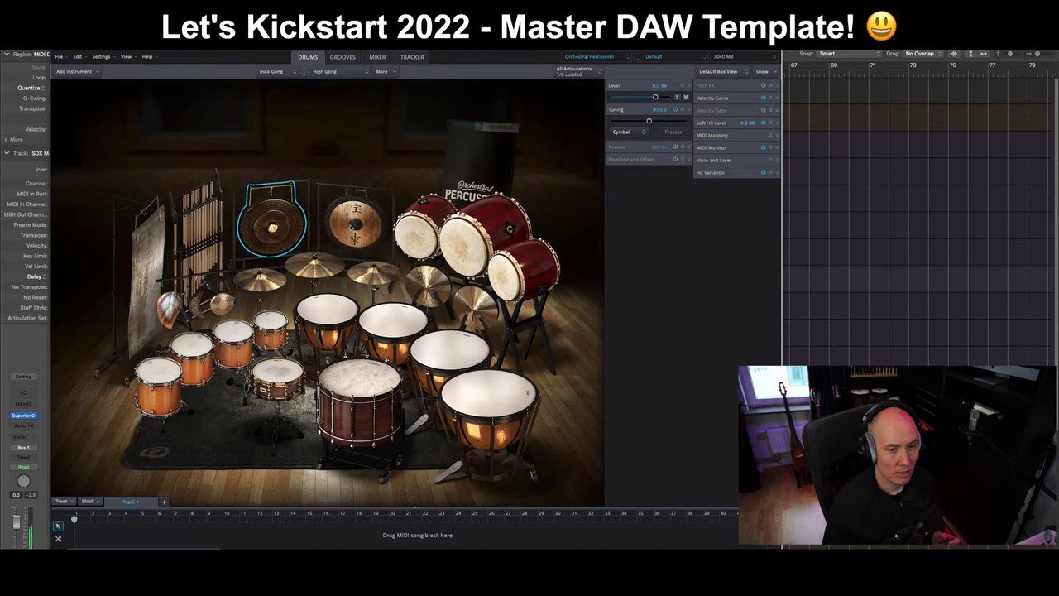
pyautogui.click(355, 222)
pyautogui.click(220, 303)
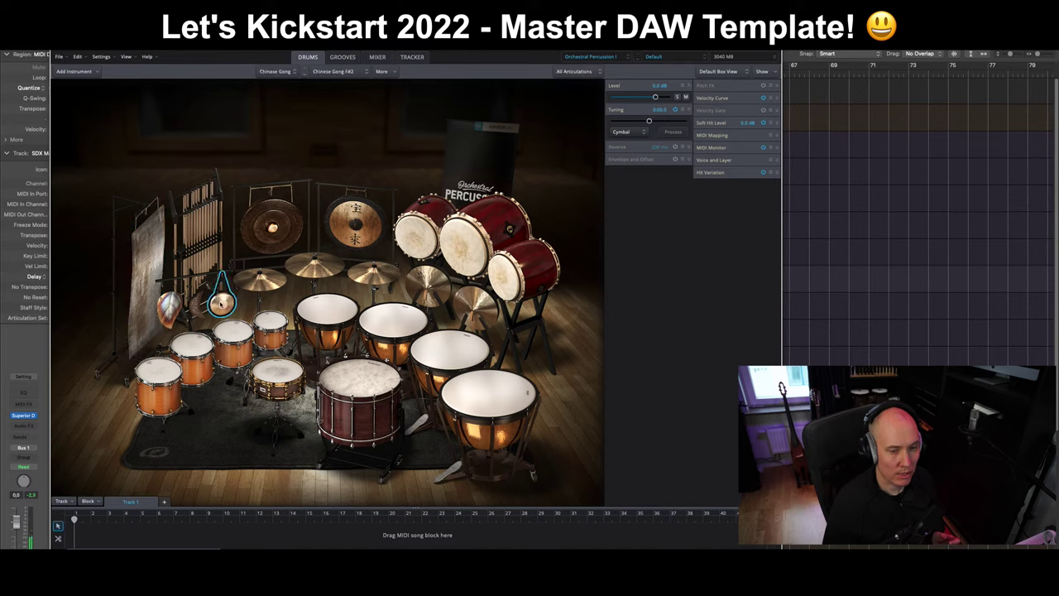
pyautogui.click(196, 306)
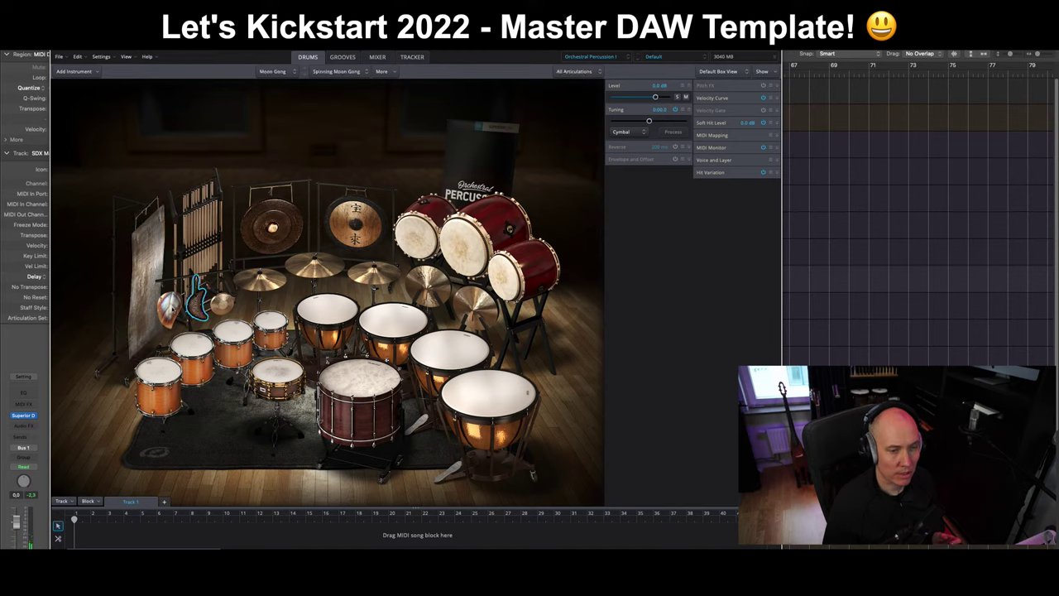
pyautogui.click(169, 305)
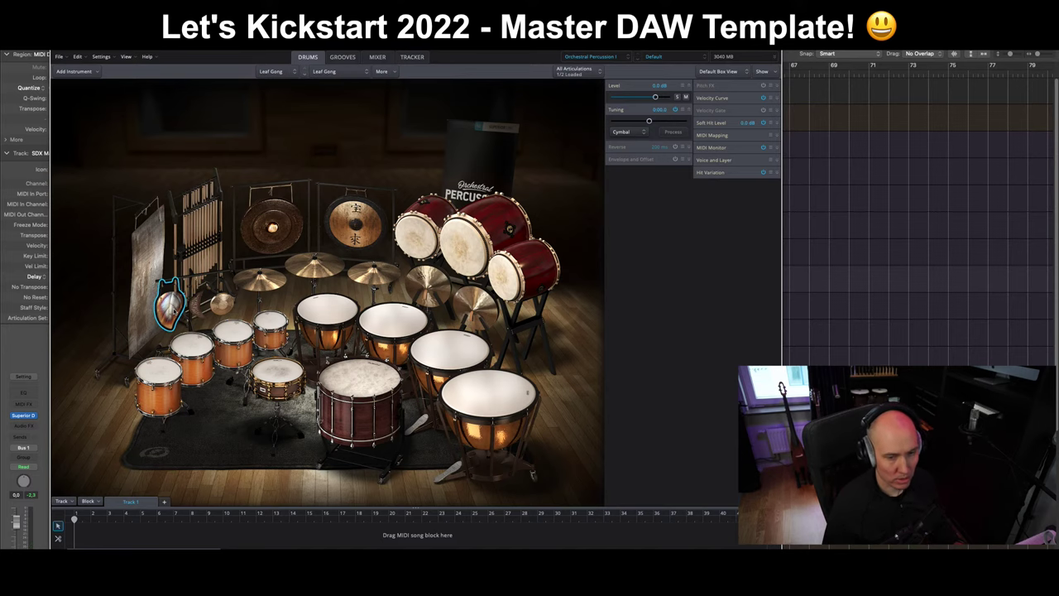
# Step: Close and turn off the SDX Main instrument, then turn on the SDX Aux track with its plugin window shown
pyautogui.press('super+w')
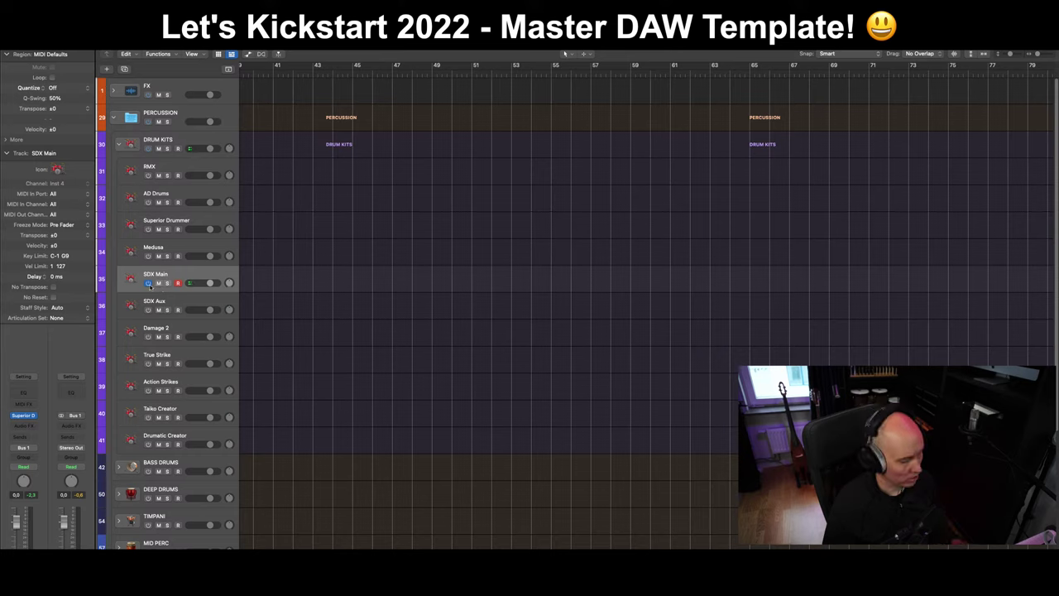
pyautogui.click(163, 303)
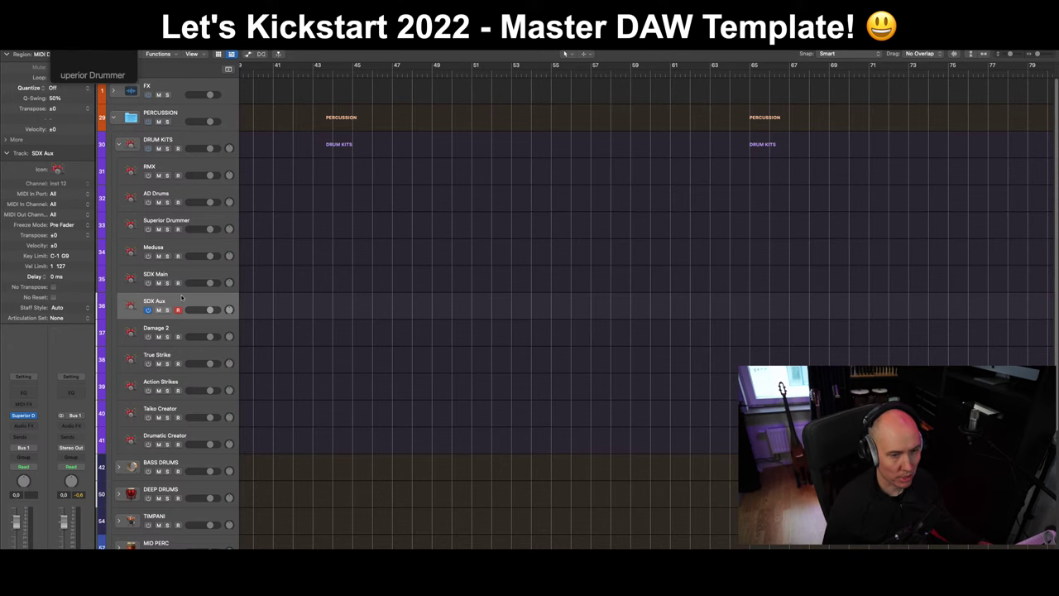
pyautogui.press('v')
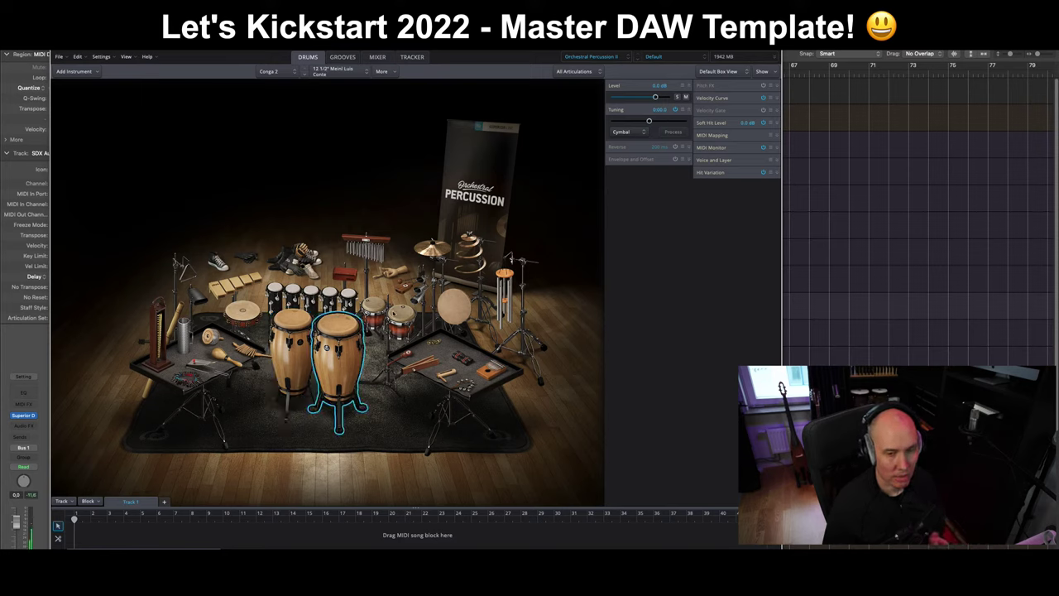
# Step: Audition the small hand drums, boobams, temple blocks and ocean drum in the SDX Aux kit
pyautogui.click(400, 321)
pyautogui.click(372, 306)
pyautogui.click(349, 293)
pyautogui.click(293, 291)
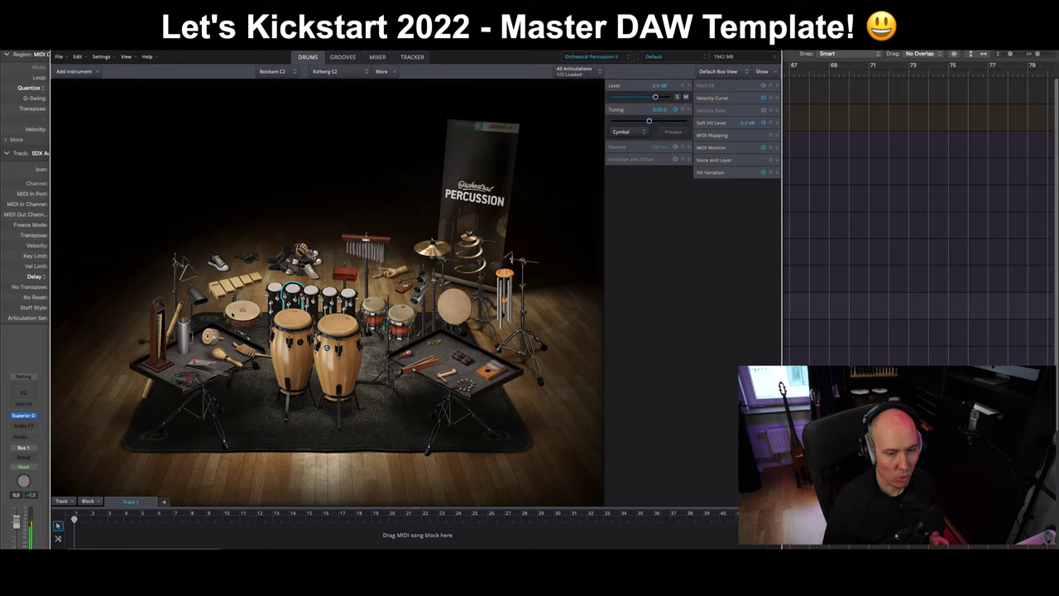
pyautogui.click(235, 306)
pyautogui.click(235, 285)
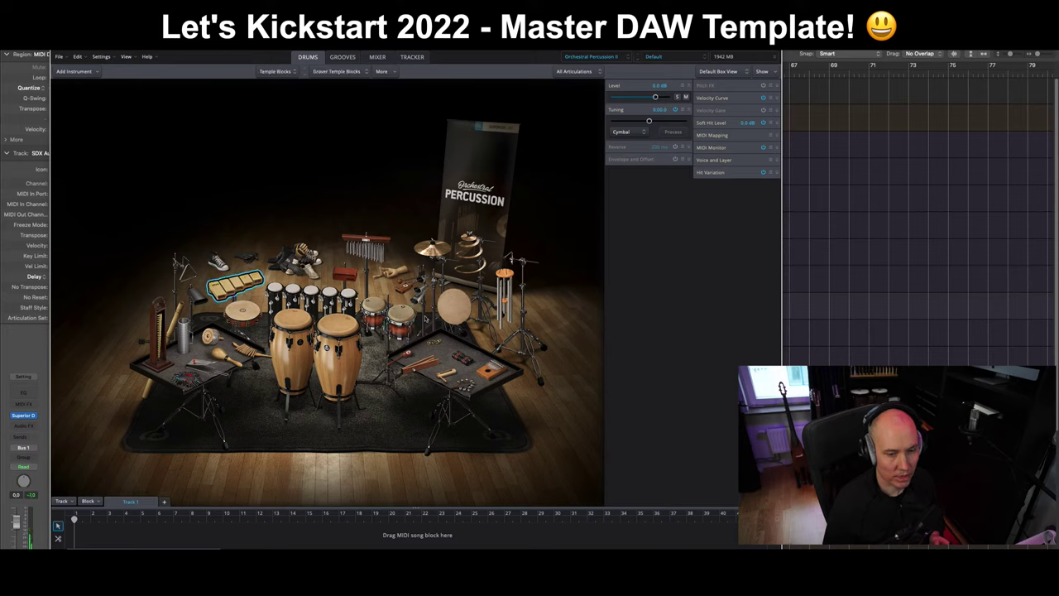
pyautogui.click(406, 316)
pyautogui.click(374, 303)
pyautogui.click(453, 306)
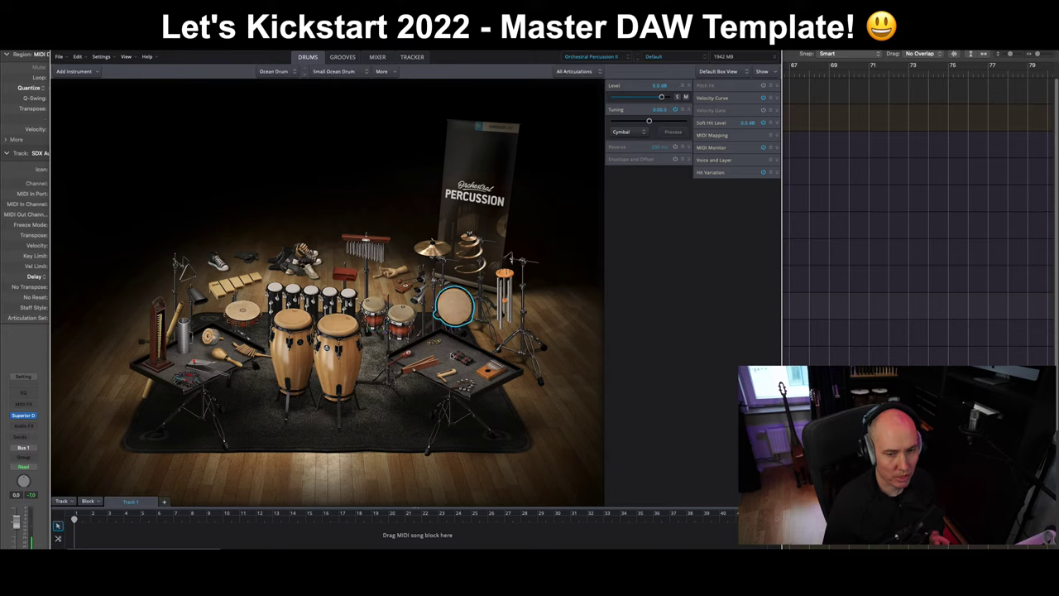
# Step: Audition the small hand percussion on the table beside the congas, including the whip, in the SDX Aux kit
pyautogui.click(463, 358)
pyautogui.click(446, 374)
pyautogui.click(422, 364)
pyautogui.click(405, 354)
pyautogui.click(414, 368)
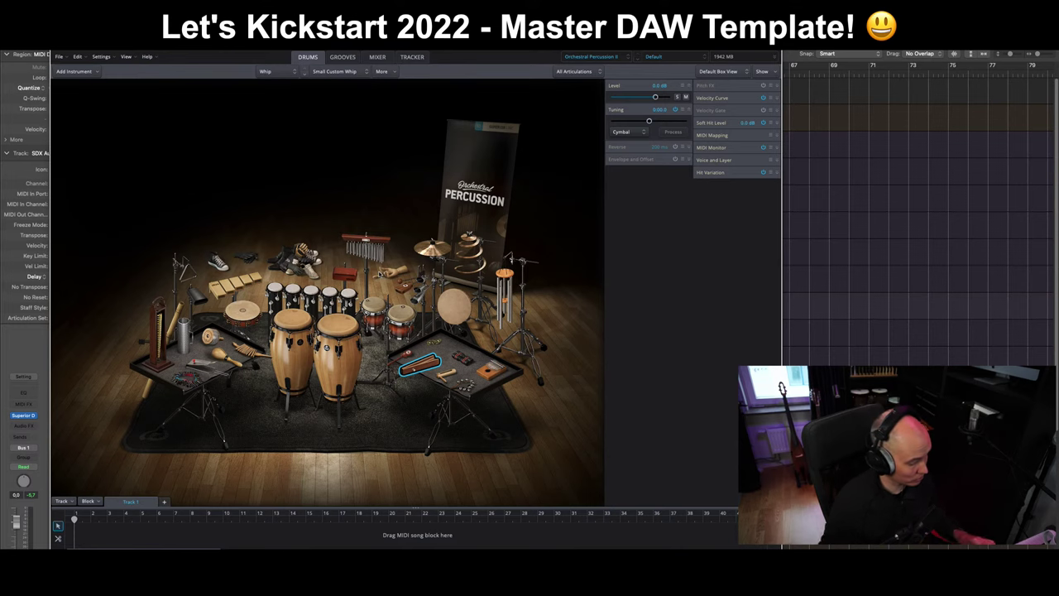
# Step: Close the SDX Aux plugin window and turn the SDX Aux track off
pyautogui.press('super+w')
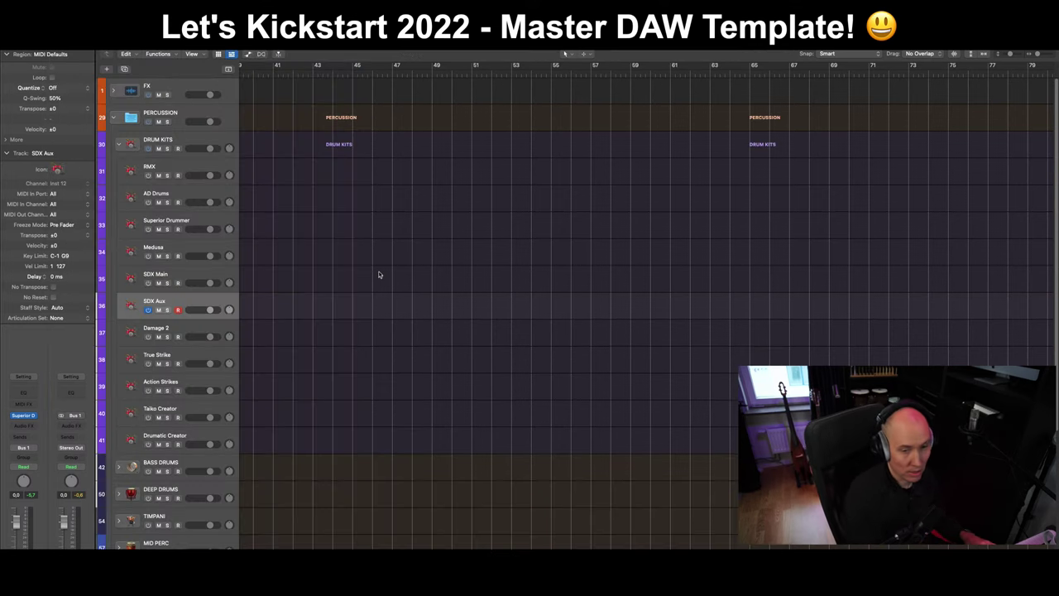
pyautogui.click(148, 311)
# Step: Turn on the Damage 2 track, move its Komplete Kontrol window closer to the track list, and close the window after viewing it
pyautogui.click(198, 329)
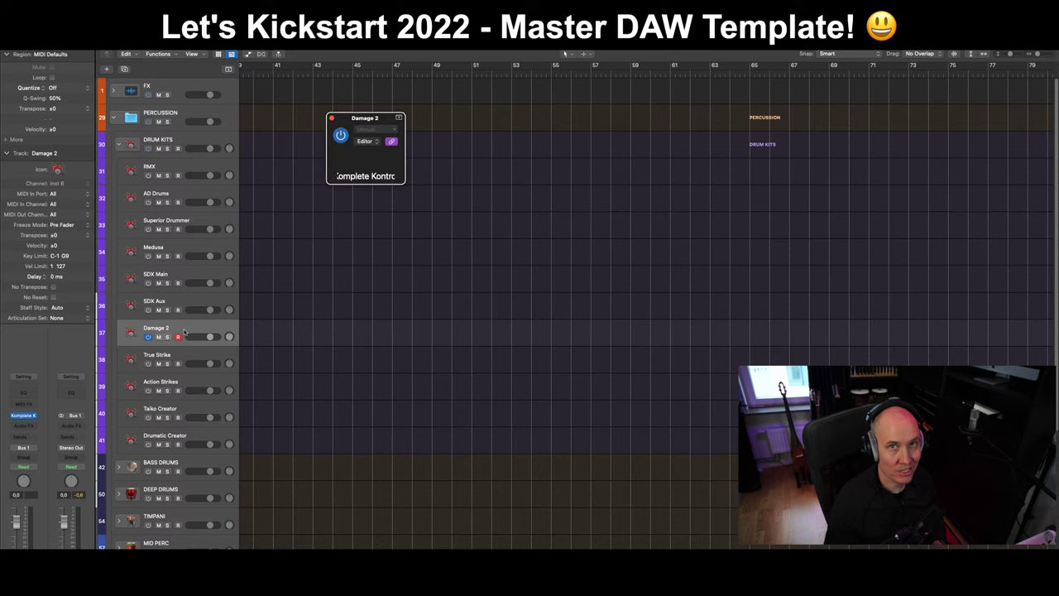
pyautogui.moveTo(626, 135); pyautogui.dragTo(553, 124)
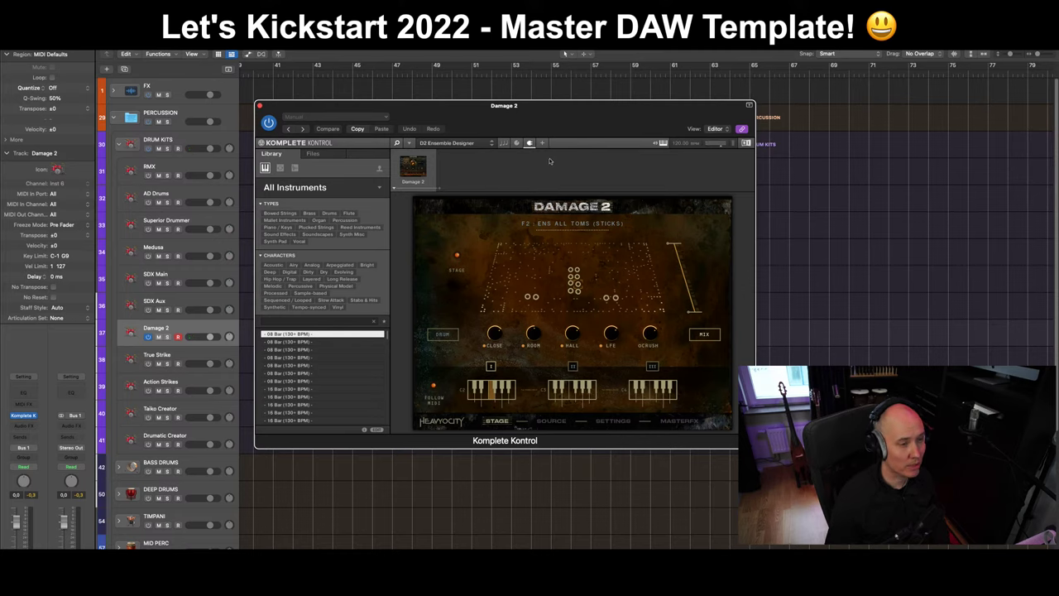
pyautogui.press('super+w')
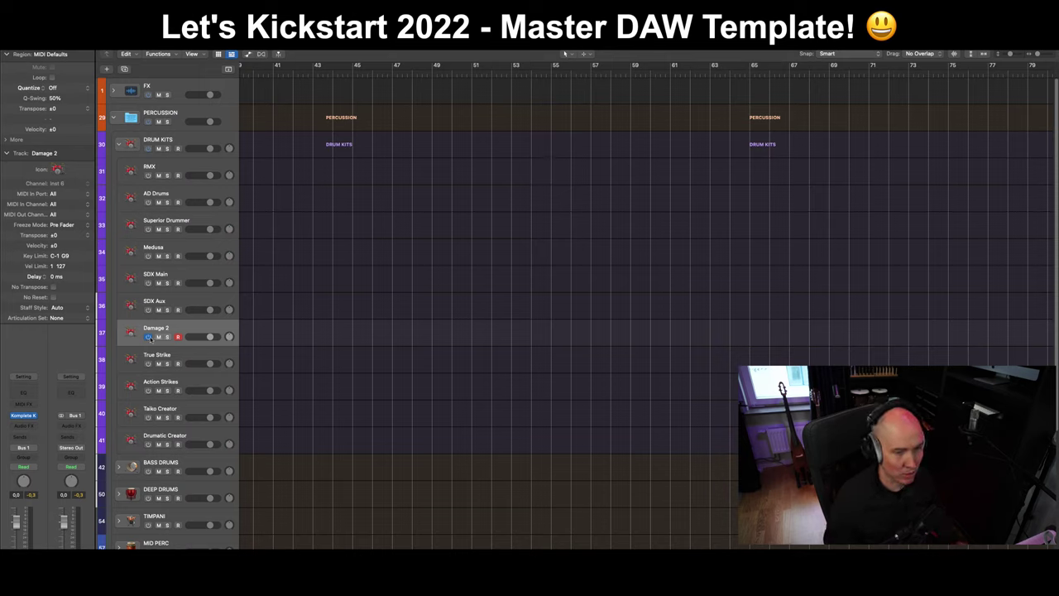
# Step: Turn on the True Strike track, open its Komplete Kontrol window and move it closer to the track list
pyautogui.click(172, 364)
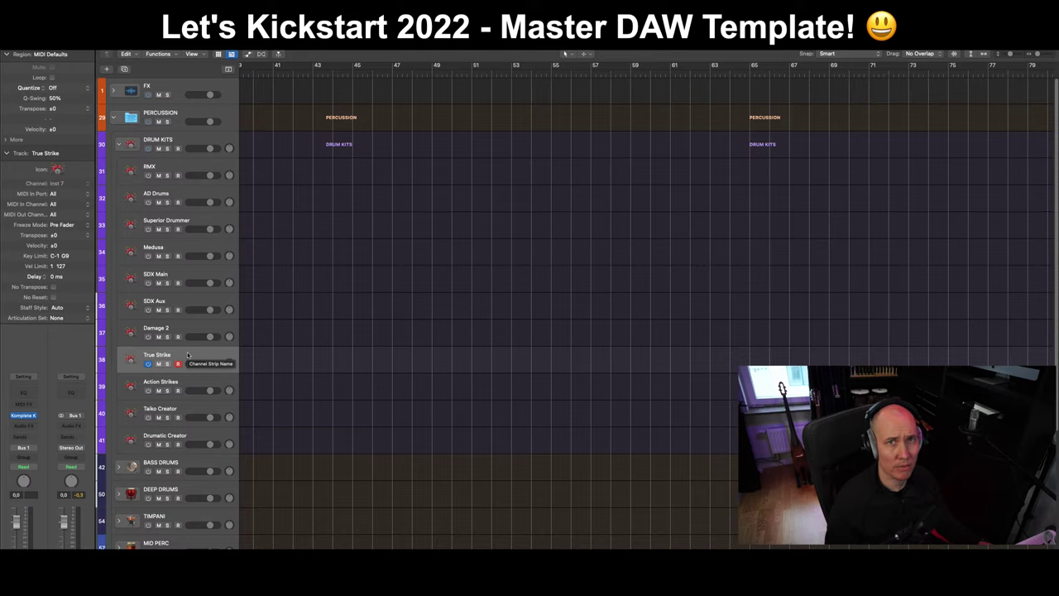
pyautogui.doubleClick(188, 355)
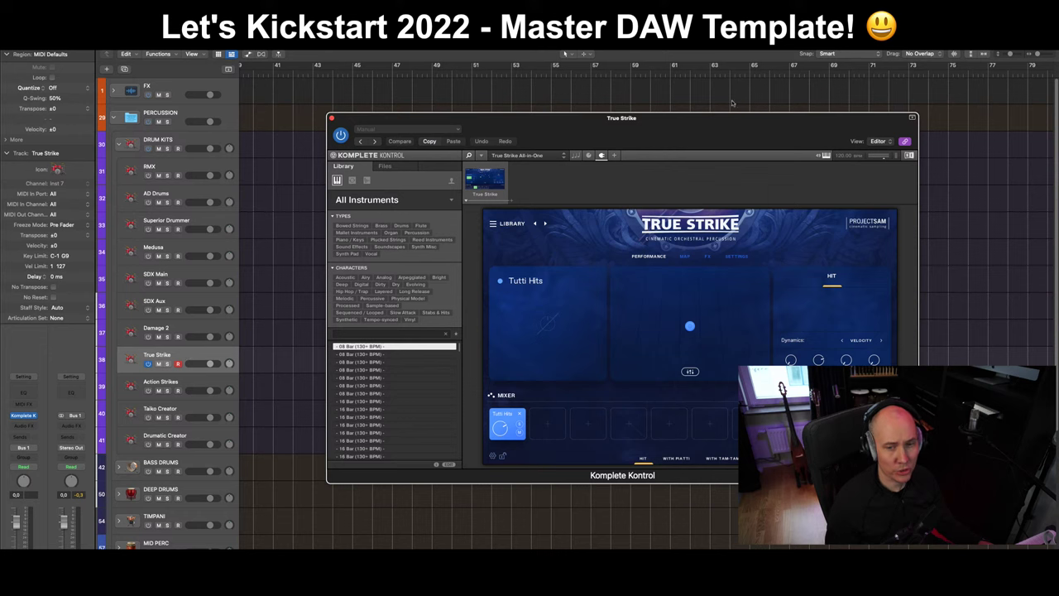
pyautogui.moveTo(714, 130); pyautogui.dragTo(608, 144)
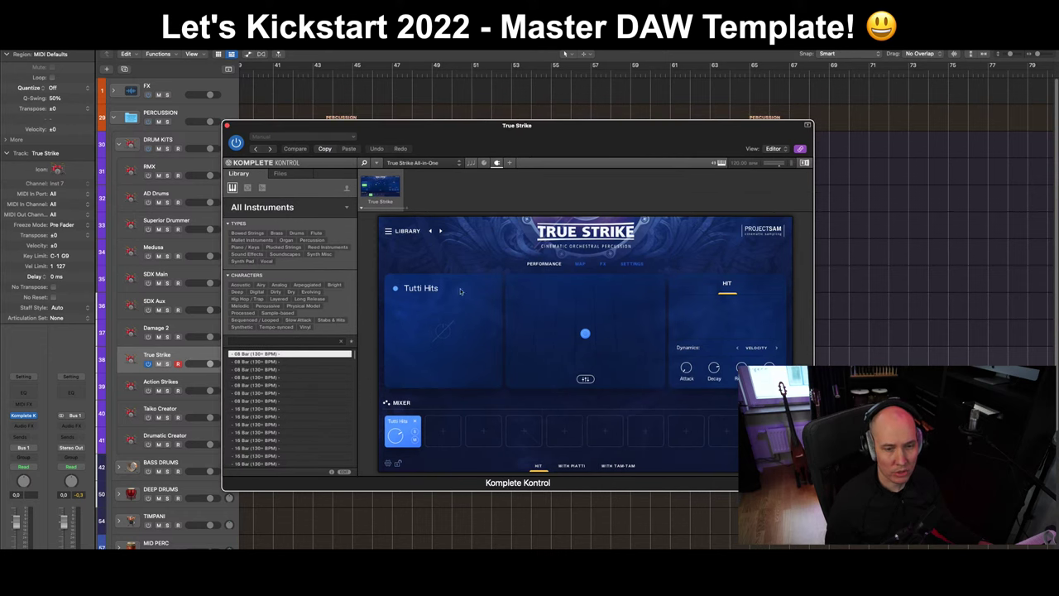
# Step: View the instrument categories in the True Strike library, leave the library and close the plugin window
pyautogui.click(389, 231)
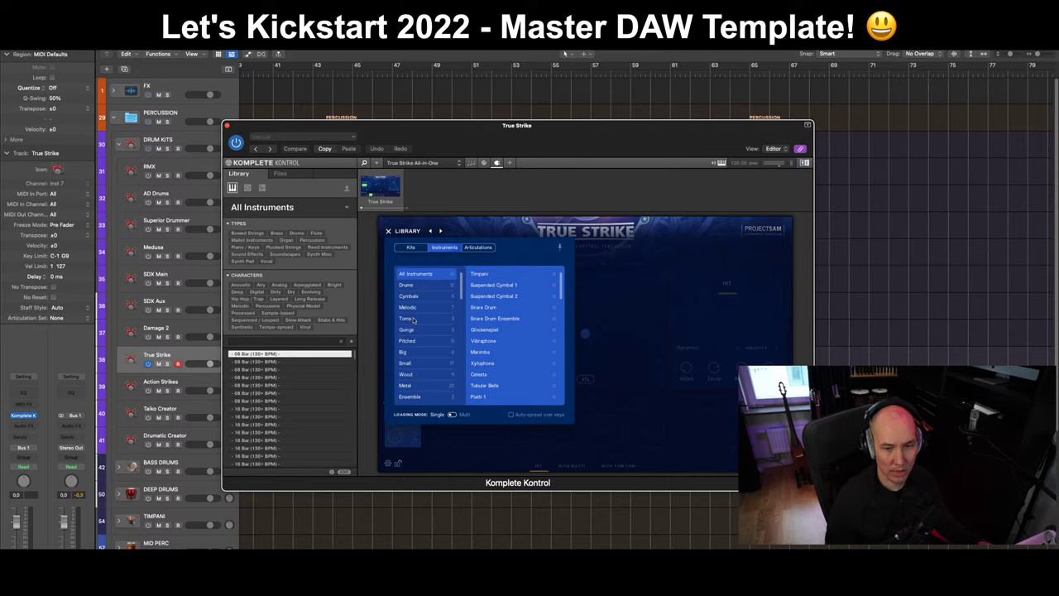
pyautogui.click(388, 230)
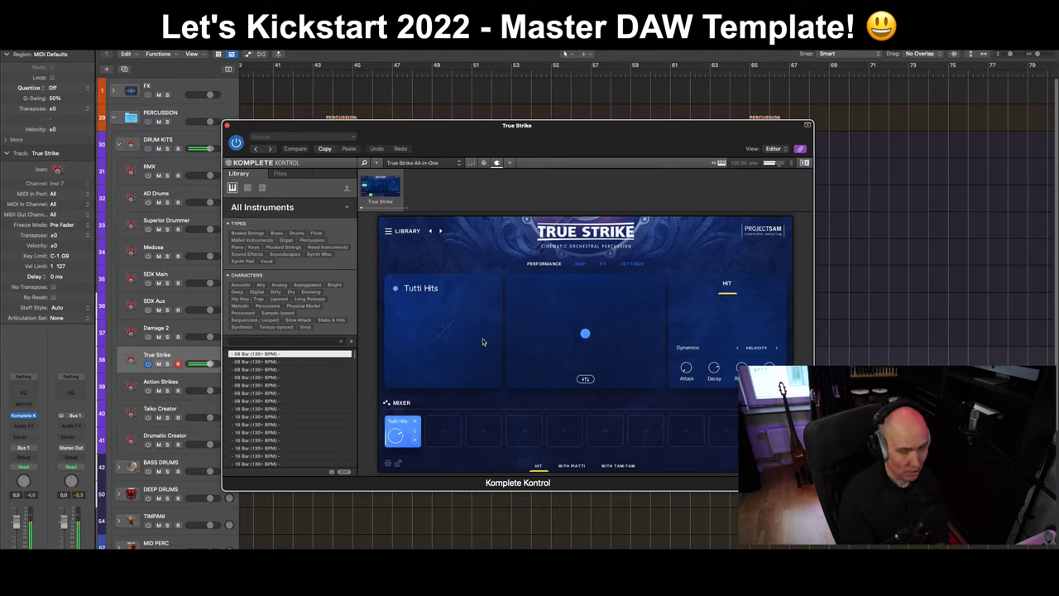
pyautogui.click(228, 125)
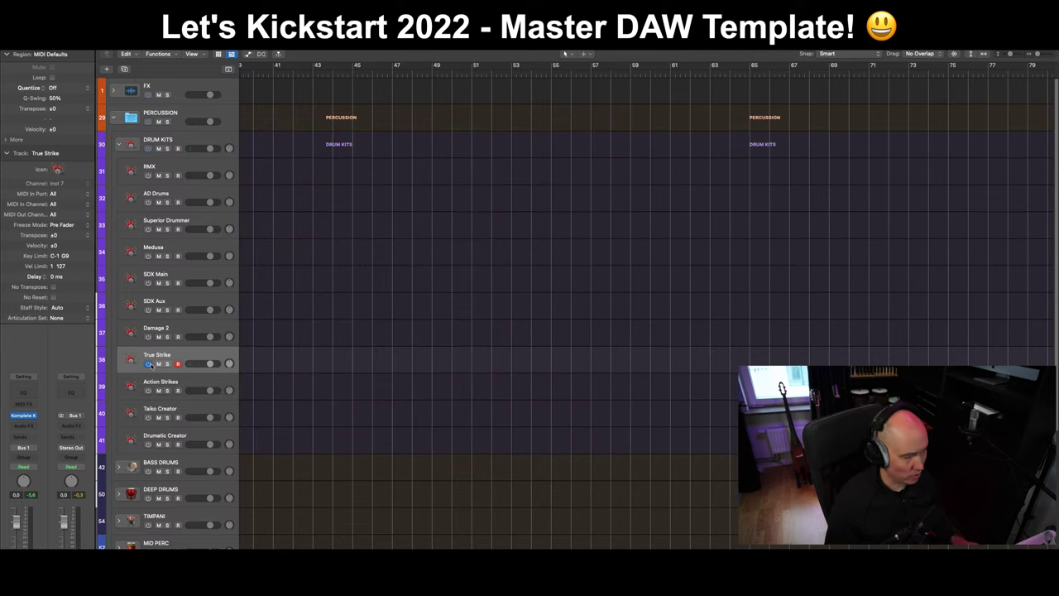
# Step: Turn on the Action Strikes track in place of True Strike and open its Komplete Kontrol window, moved nearer the track list
pyautogui.click(194, 333)
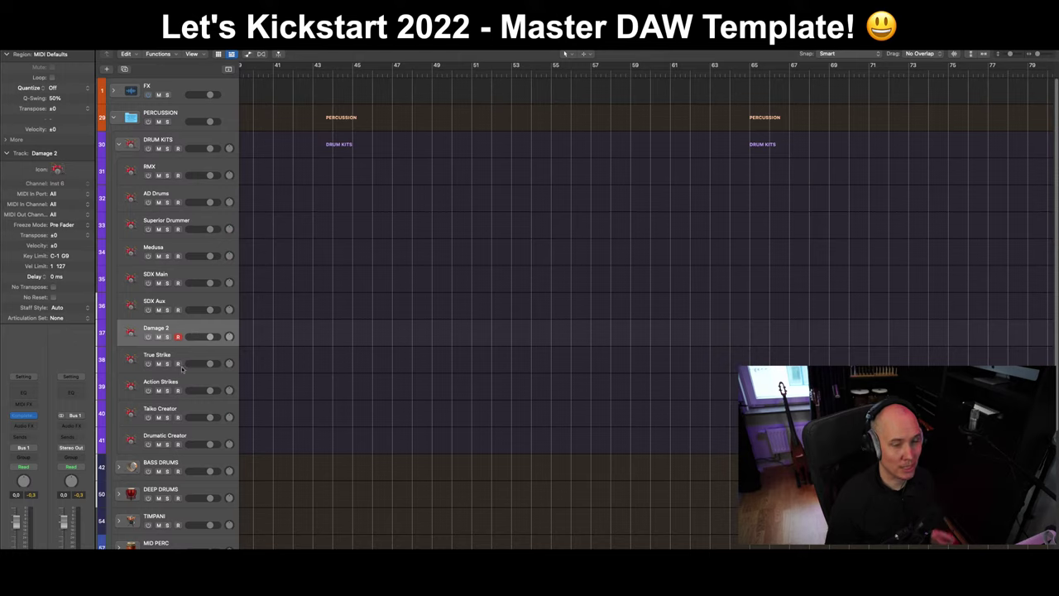
pyautogui.click(183, 370)
pyautogui.click(198, 383)
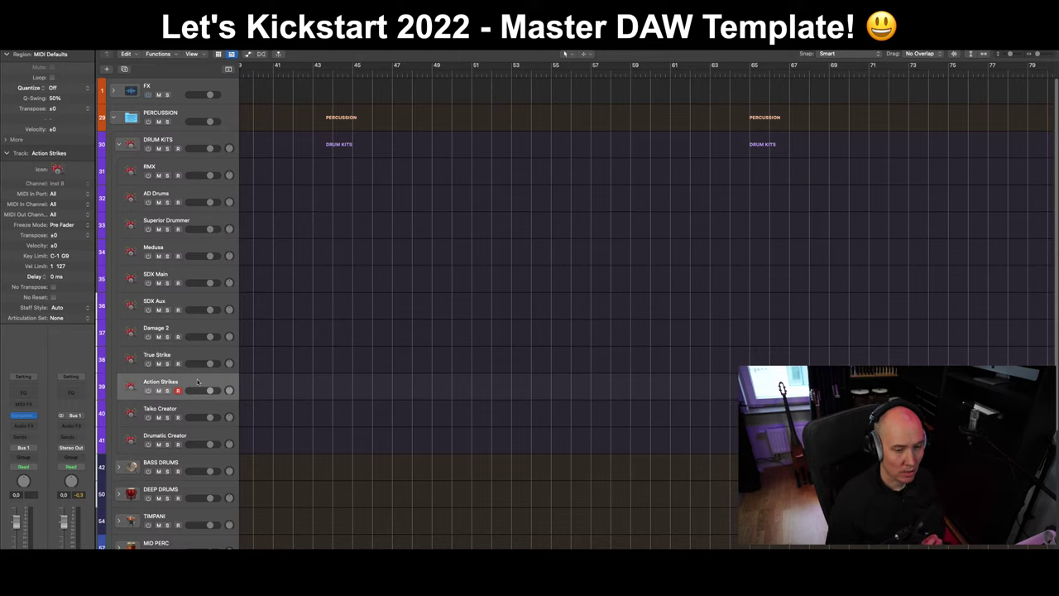
pyautogui.click(150, 392)
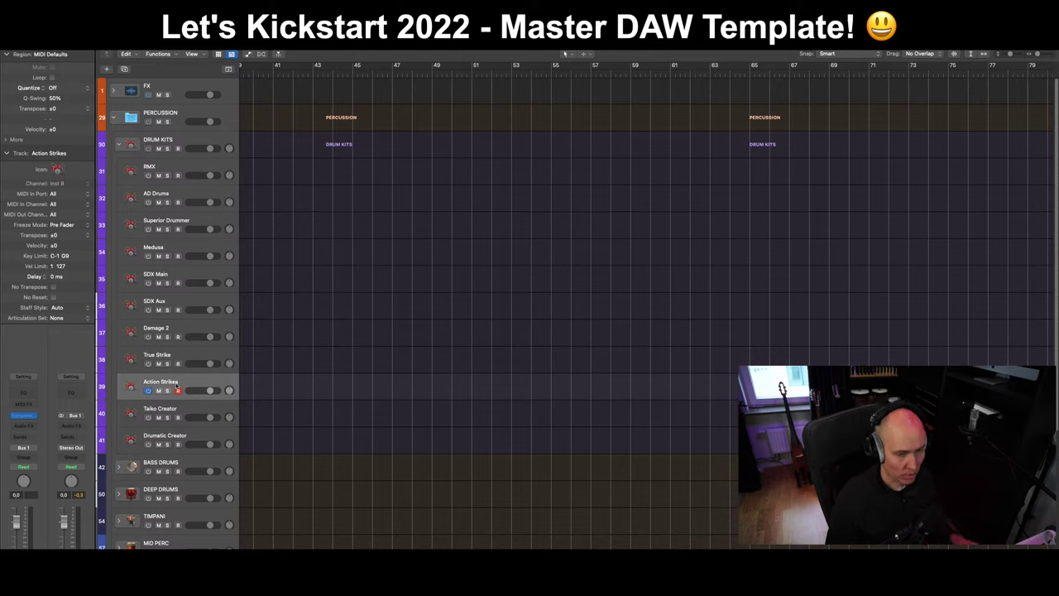
pyautogui.press('v')
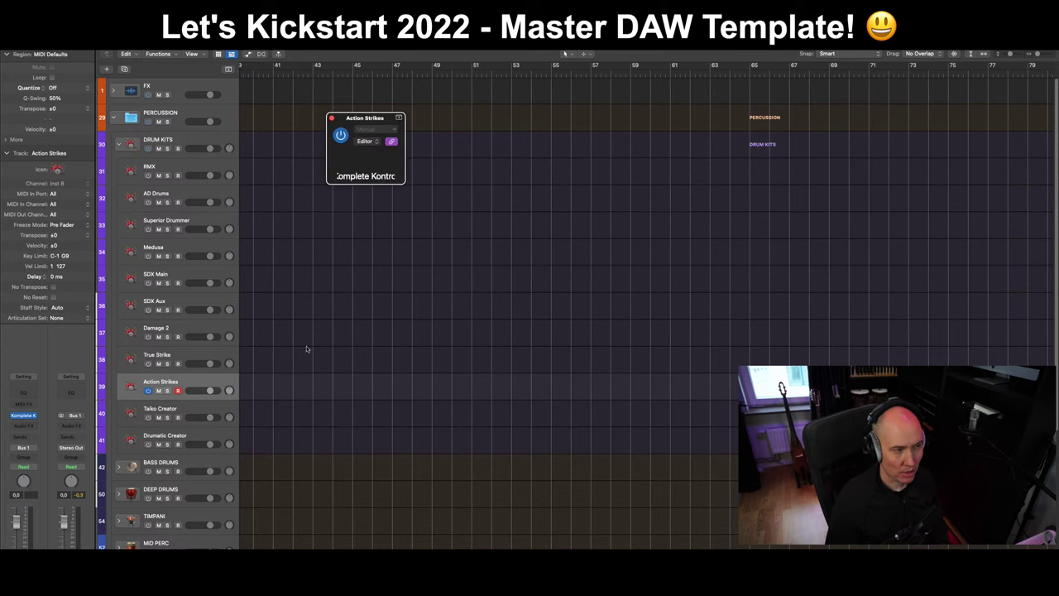
pyautogui.moveTo(633, 137); pyautogui.dragTo(582, 141)
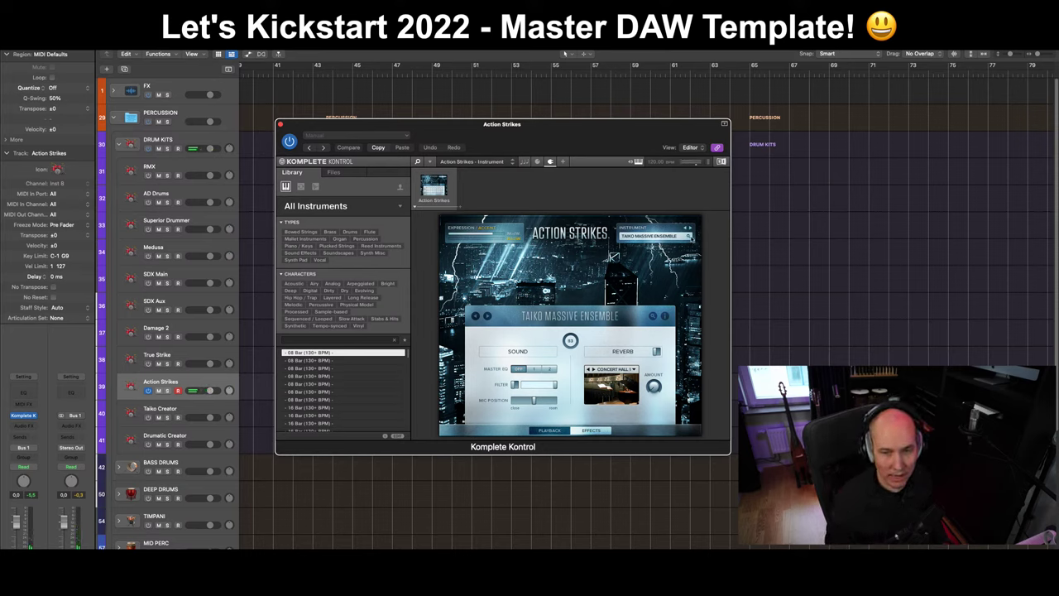
# Step: Look through the Action Strikes instrument list and load Big Boom Ensemble from the low section to audition it
pyautogui.click(687, 236)
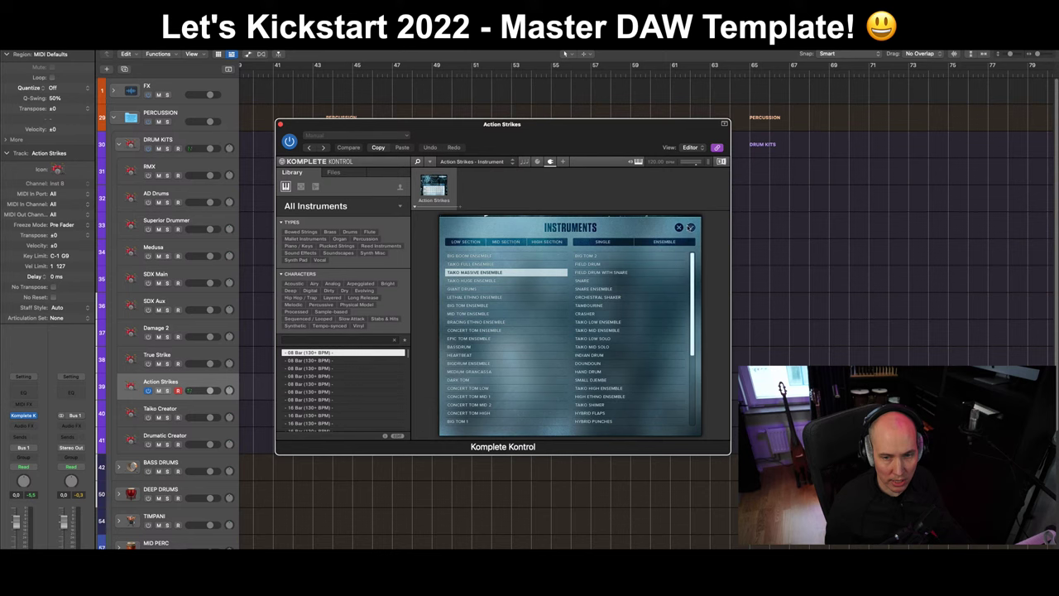
pyautogui.click(680, 227)
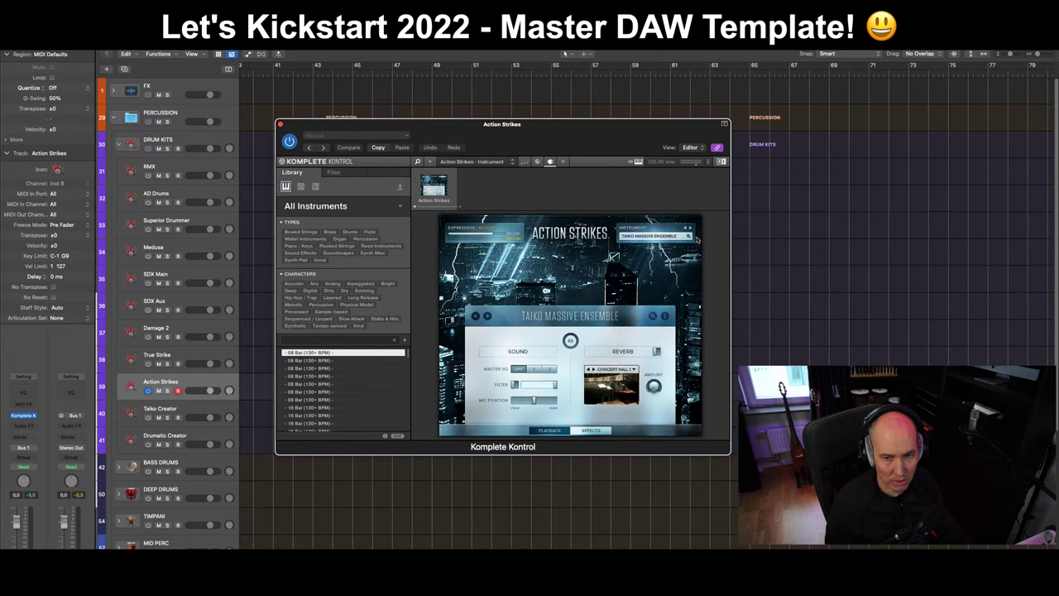
pyautogui.click(691, 237)
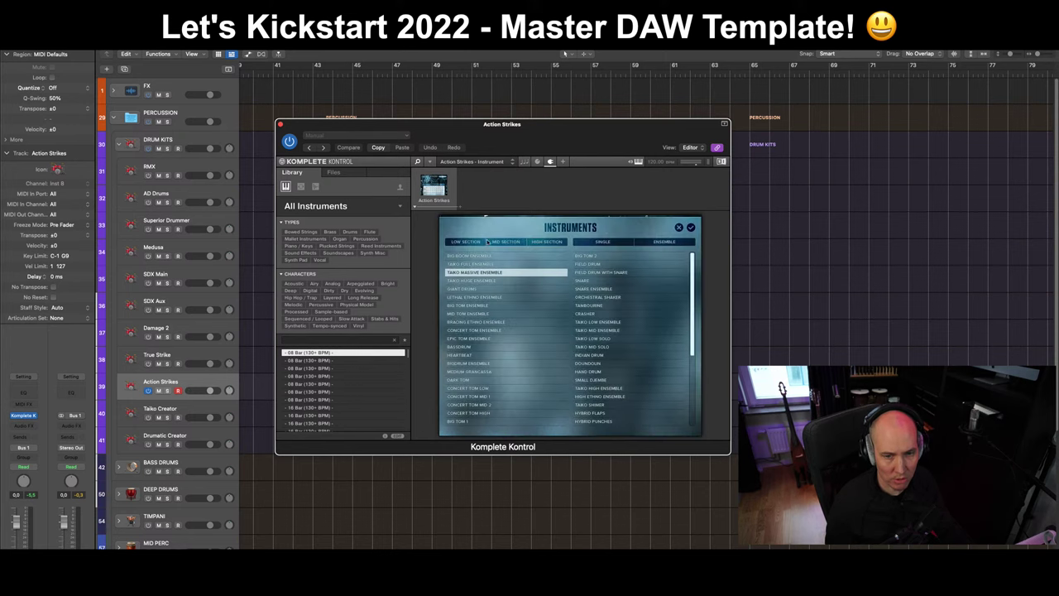
pyautogui.click(465, 242)
pyautogui.click(476, 256)
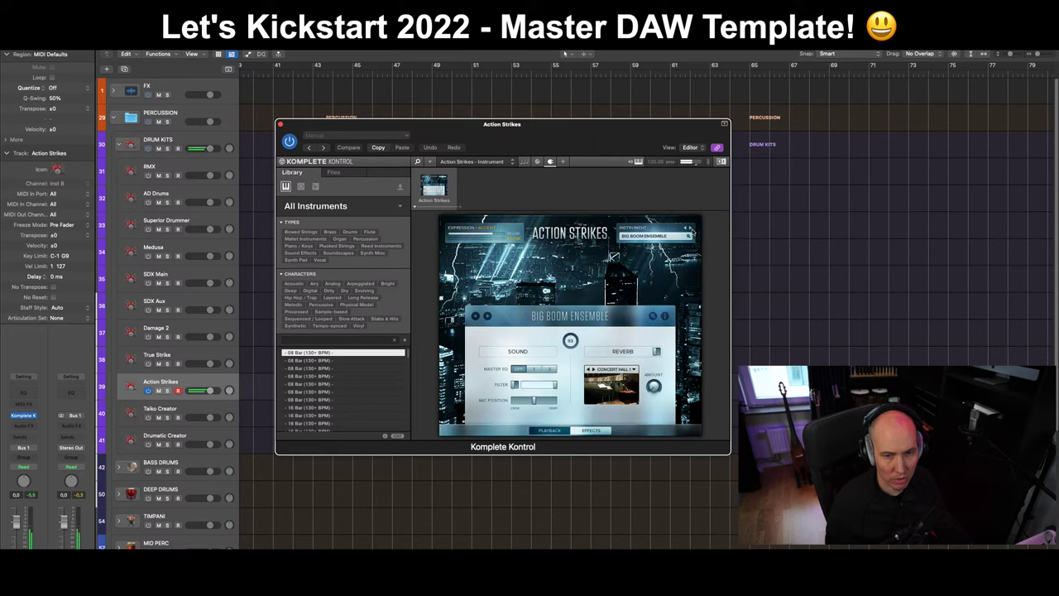
# Step: Advance through Taiko Full Ensemble, Taiko Massive Ensemble, Taiko Huge Ensemble and Giant Drums in Action Strikes, auditioning the sounds
pyautogui.click(690, 227)
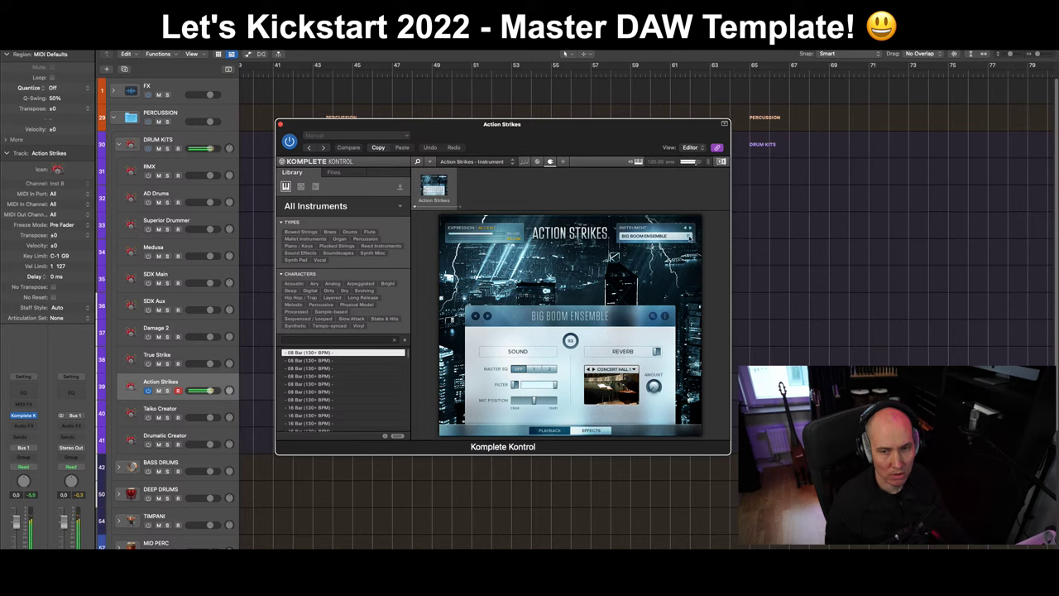
pyautogui.click(692, 229)
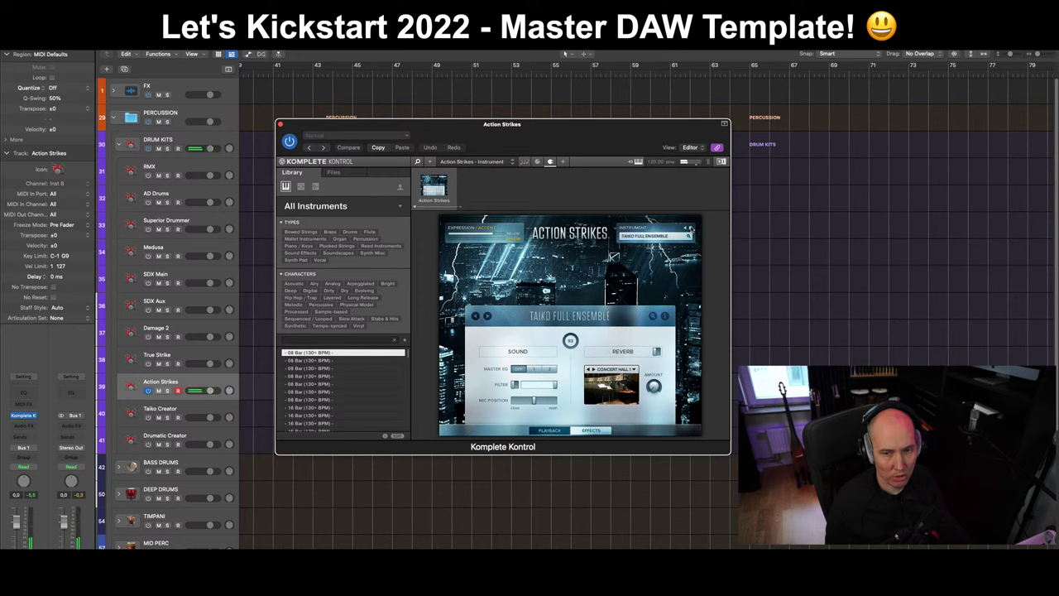
pyautogui.click(692, 228)
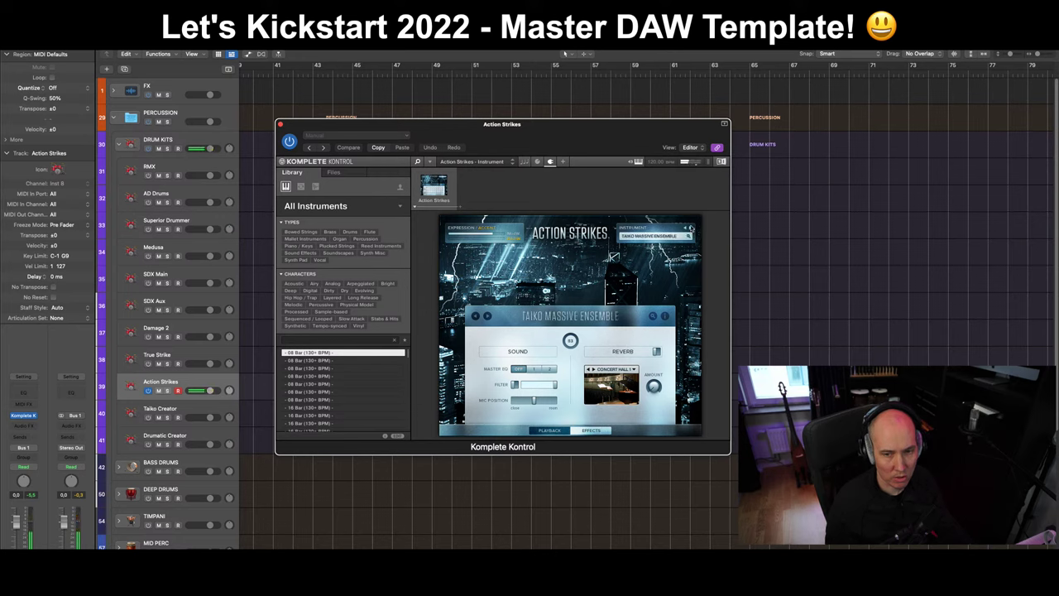
pyautogui.click(692, 228)
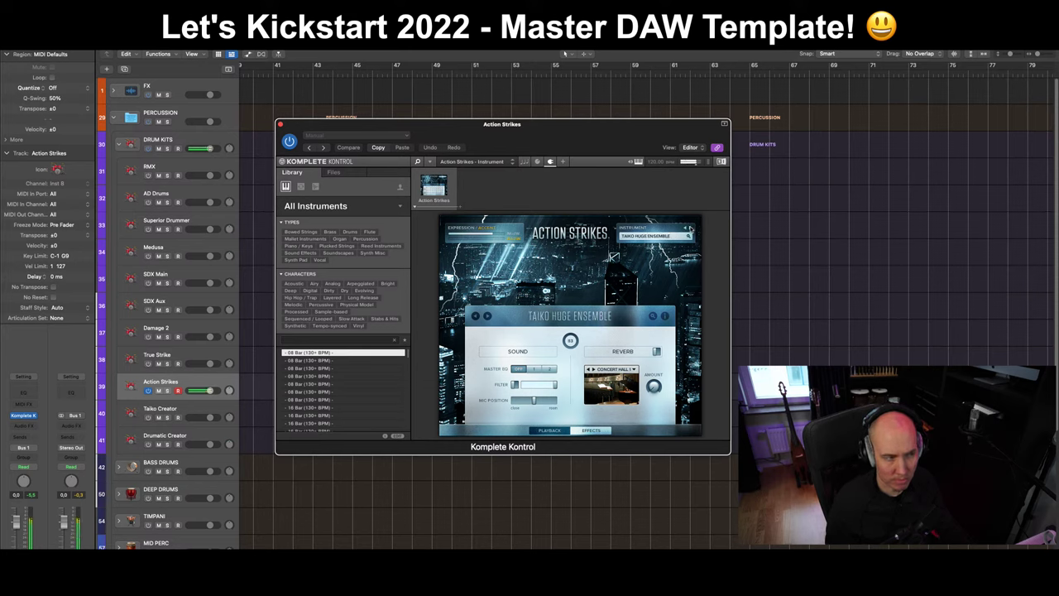
pyautogui.click(691, 228)
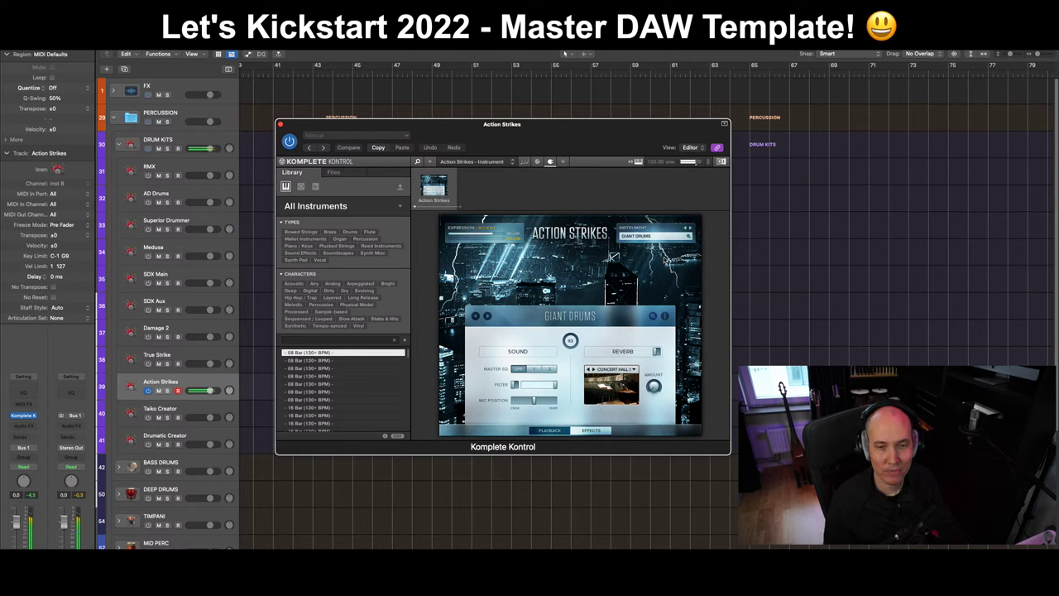
# Step: Step Action Strikes back from Giant Drums to the Taiko Massive Ensemble instrument
pyautogui.click(672, 235)
pyautogui.click(680, 227)
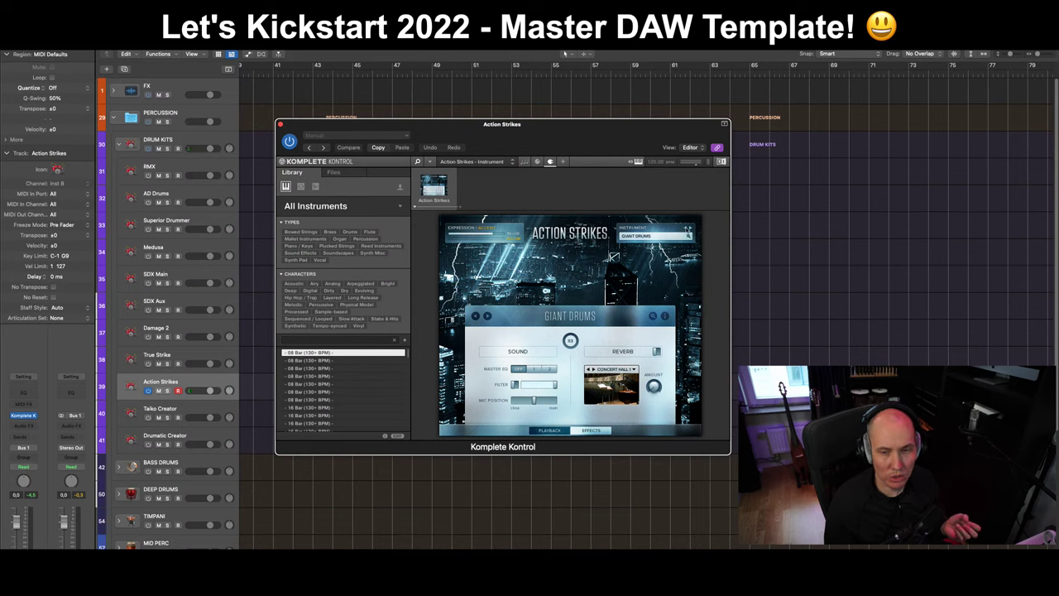
pyautogui.click(686, 227)
pyautogui.click(686, 228)
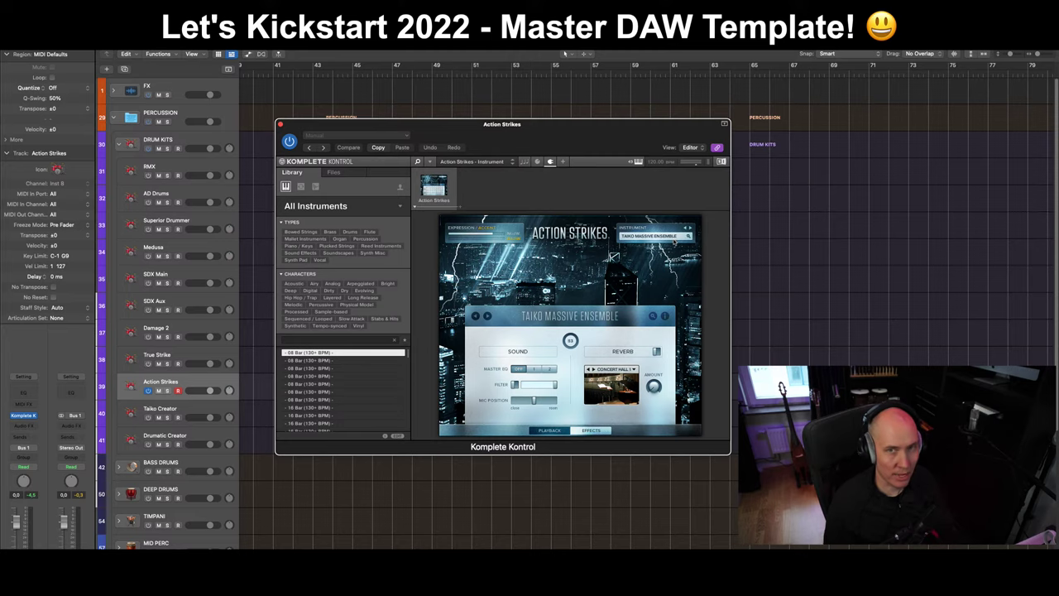
# Step: Check the True Strike track, return to Action Strikes to audition it again, and turn the Action Strikes track off
pyautogui.click(151, 362)
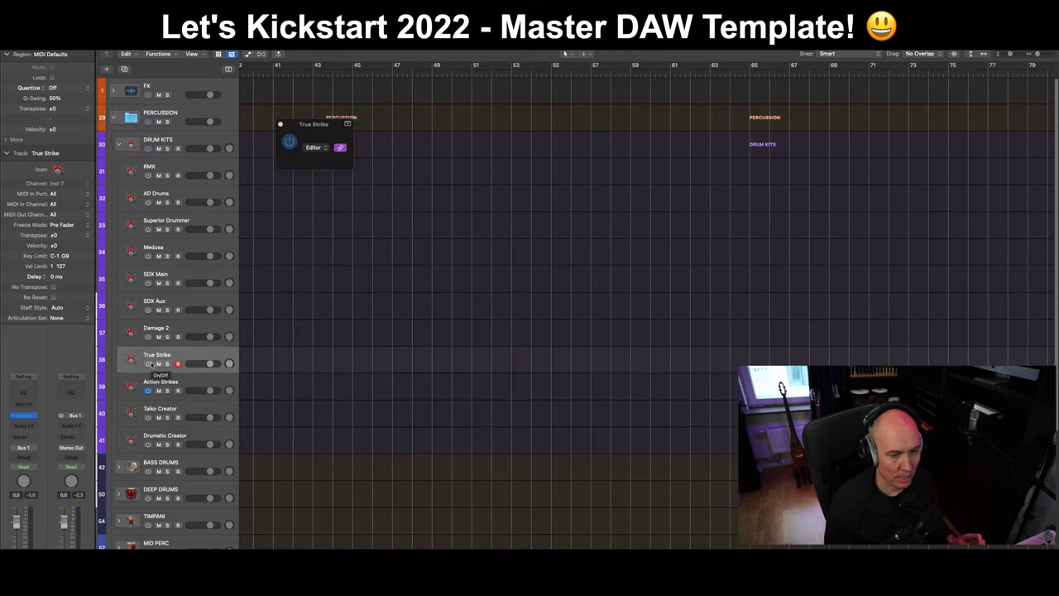
pyautogui.click(193, 380)
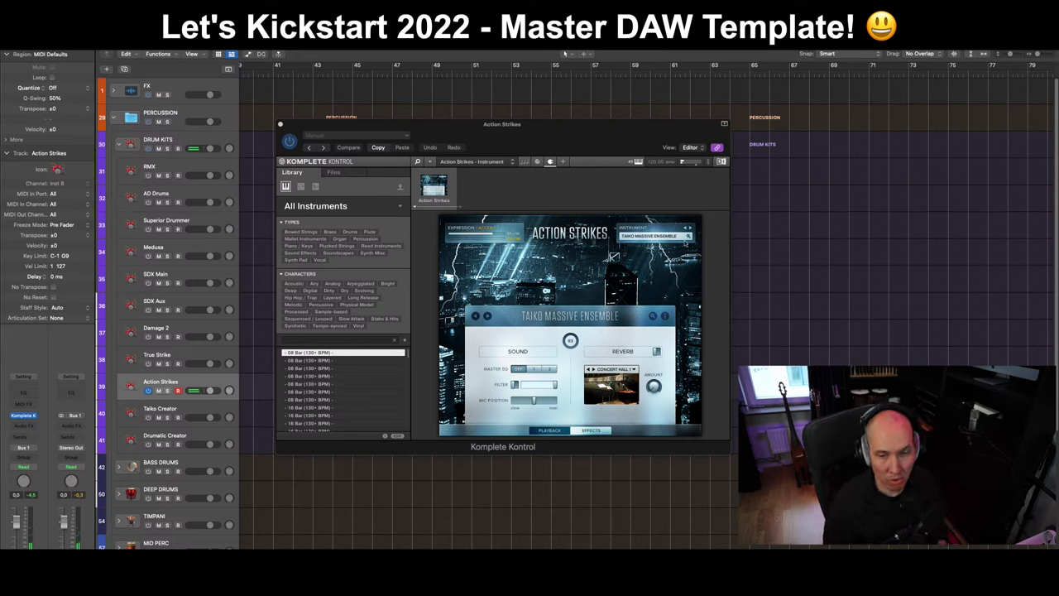
pyautogui.click(149, 391)
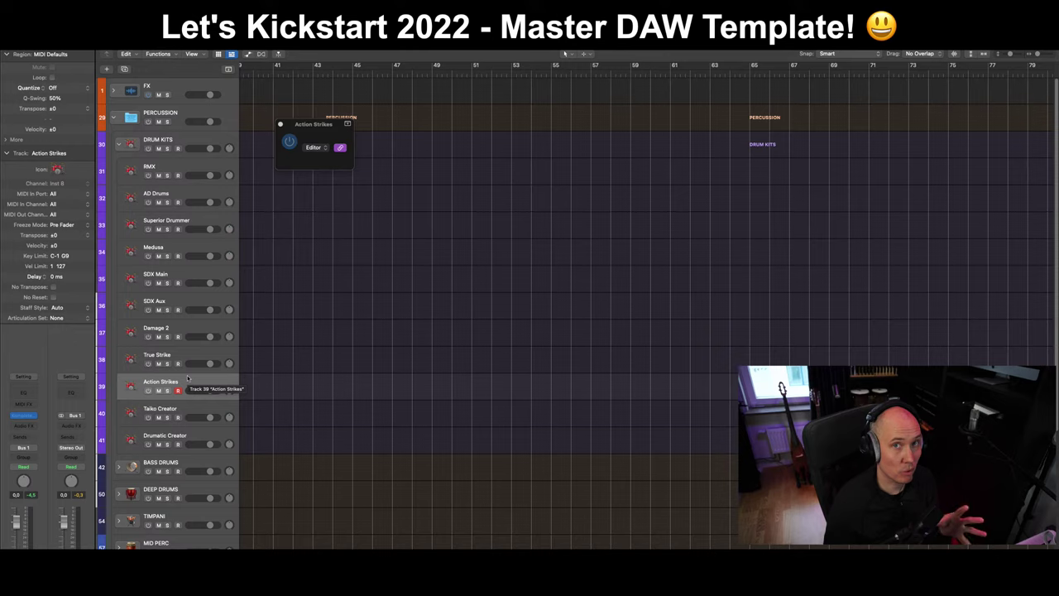
# Step: Turn on the Taiko Creator track, open its Komplete Kontrol window and move it over toward the track list
pyautogui.click(194, 406)
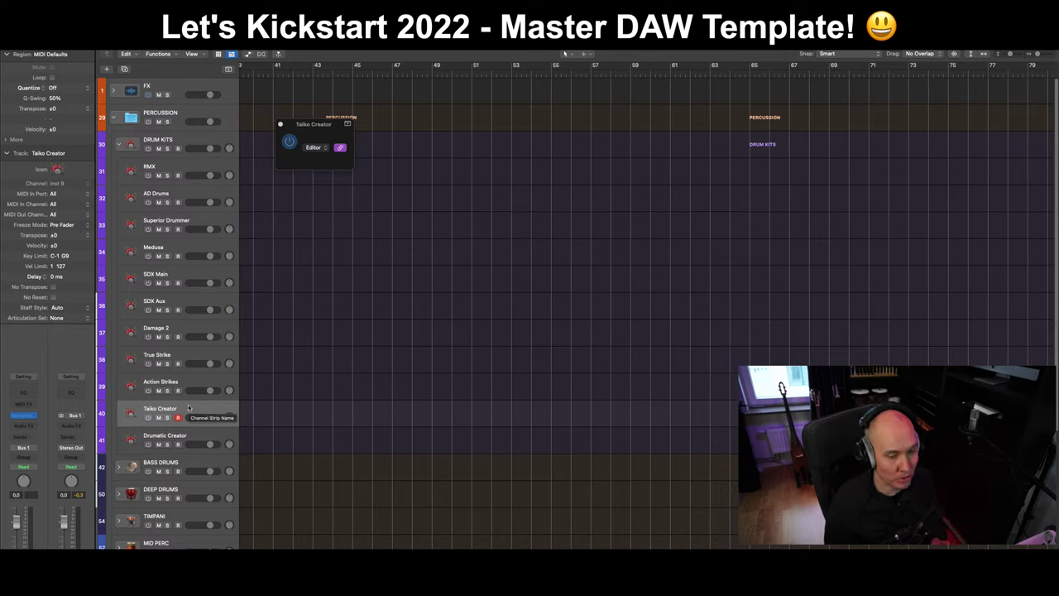
pyautogui.click(149, 417)
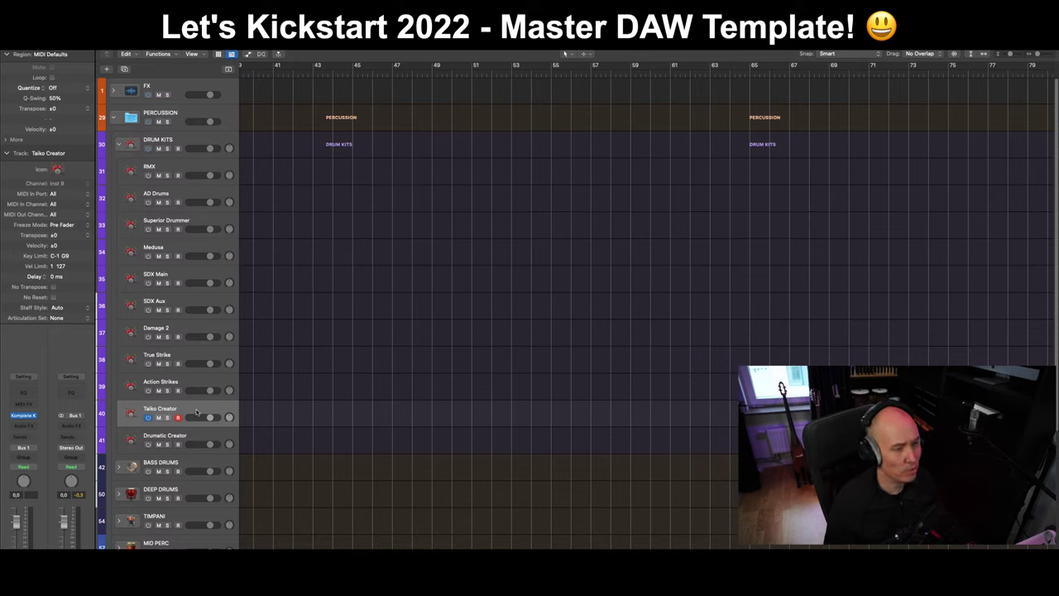
pyautogui.doubleClick(197, 413)
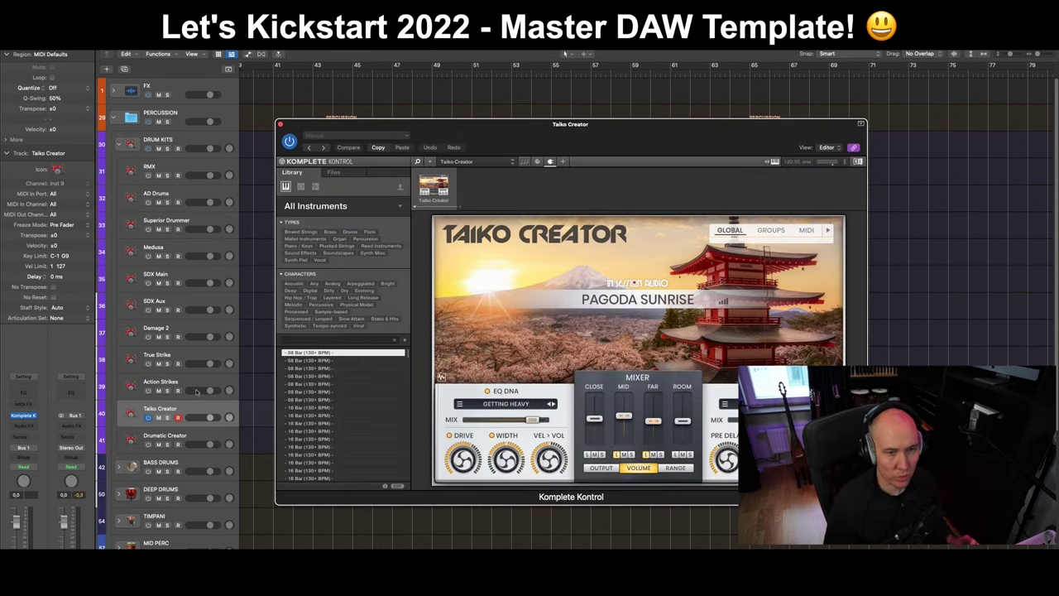
pyautogui.moveTo(706, 147); pyautogui.dragTo(634, 139)
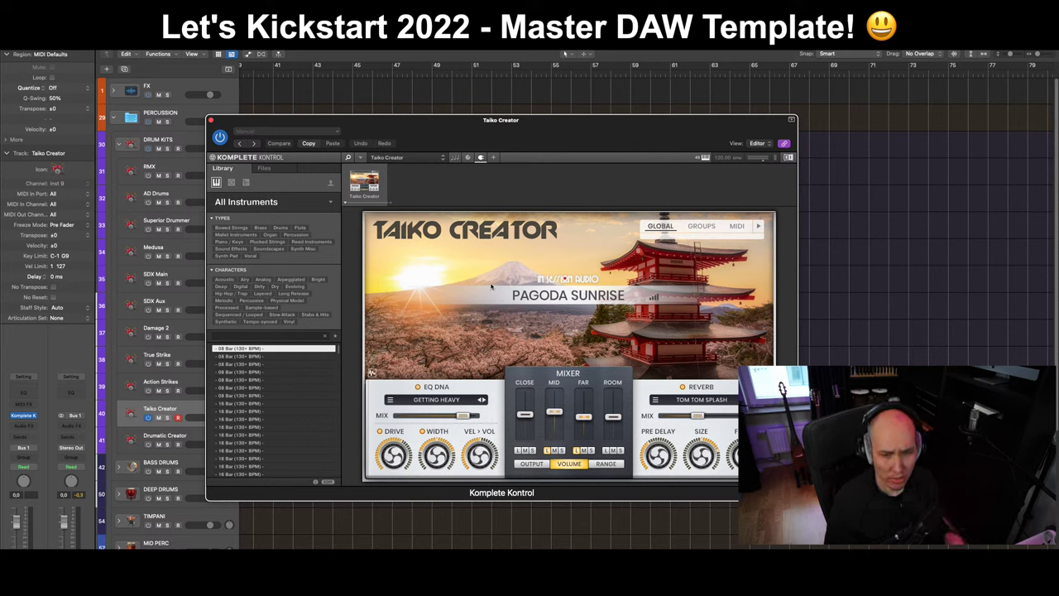
# Step: View the drum groups in Taiko Creator, return to the Global page and move the window clear of the track list
pyautogui.click(701, 226)
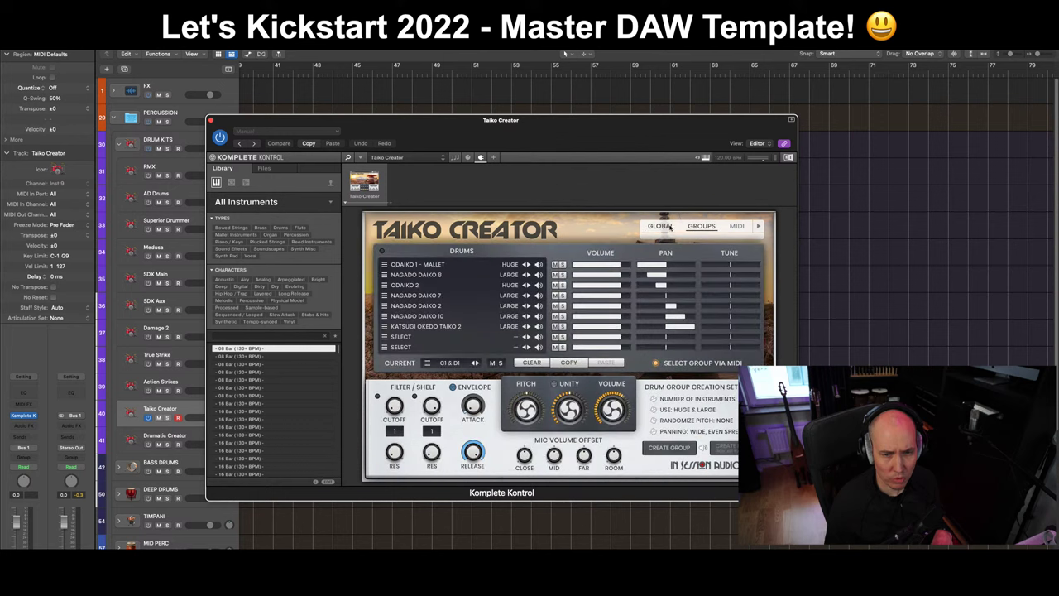
pyautogui.click(661, 226)
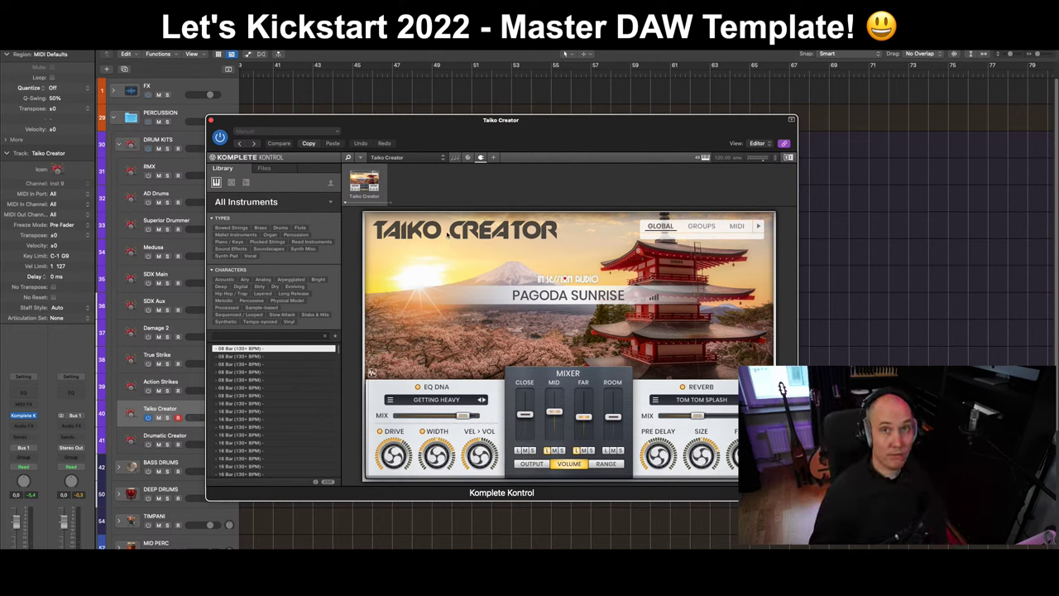
pyautogui.moveTo(501, 143); pyautogui.dragTo(532, 132)
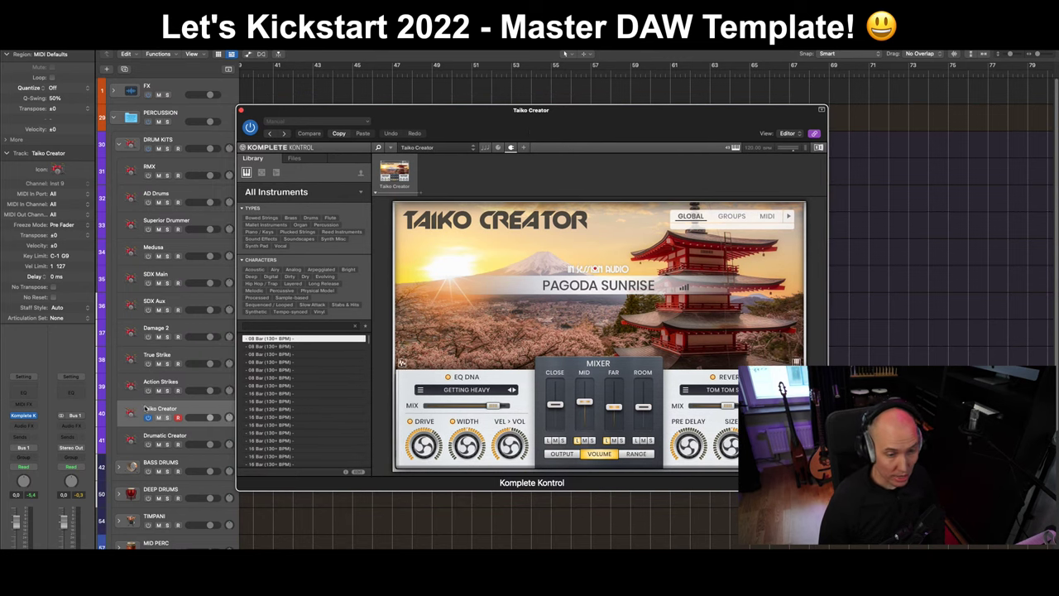
# Step: Present the Drumatic Creator track, turn it off and select the DRUM KITS stack
pyautogui.click(177, 444)
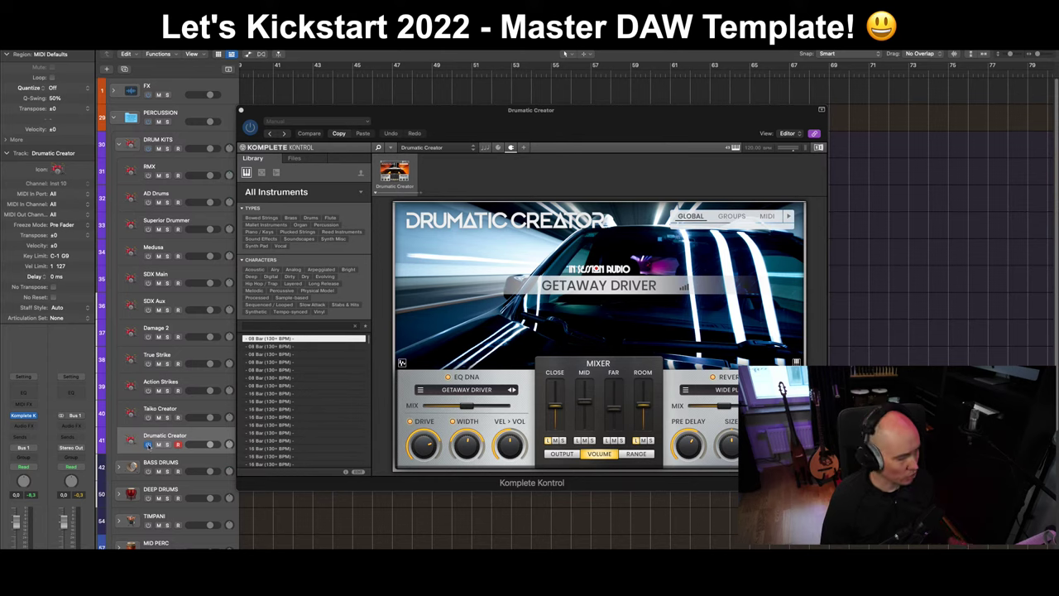
pyautogui.click(148, 444)
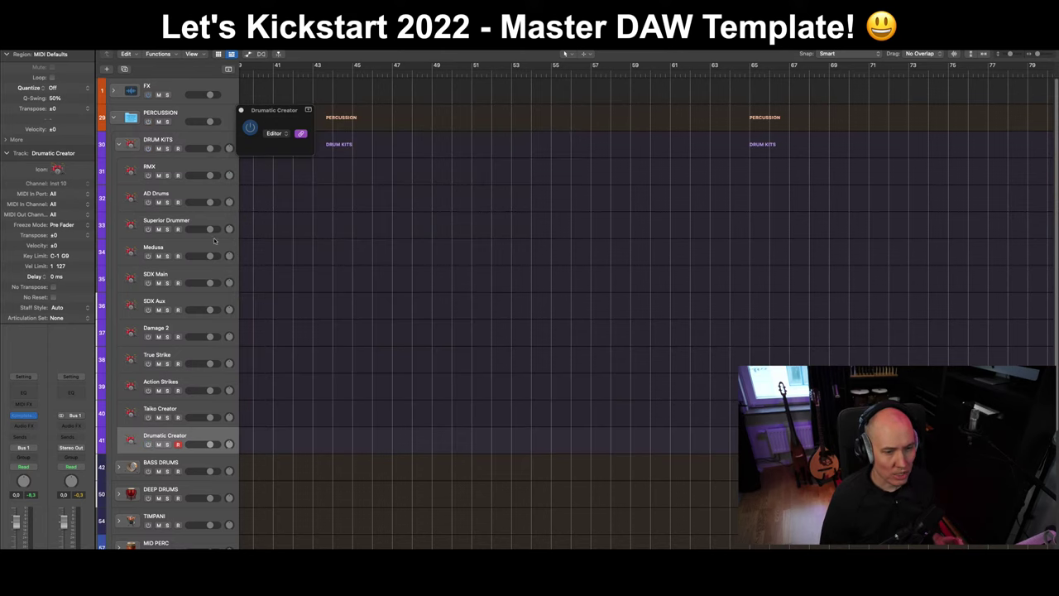
pyautogui.click(192, 139)
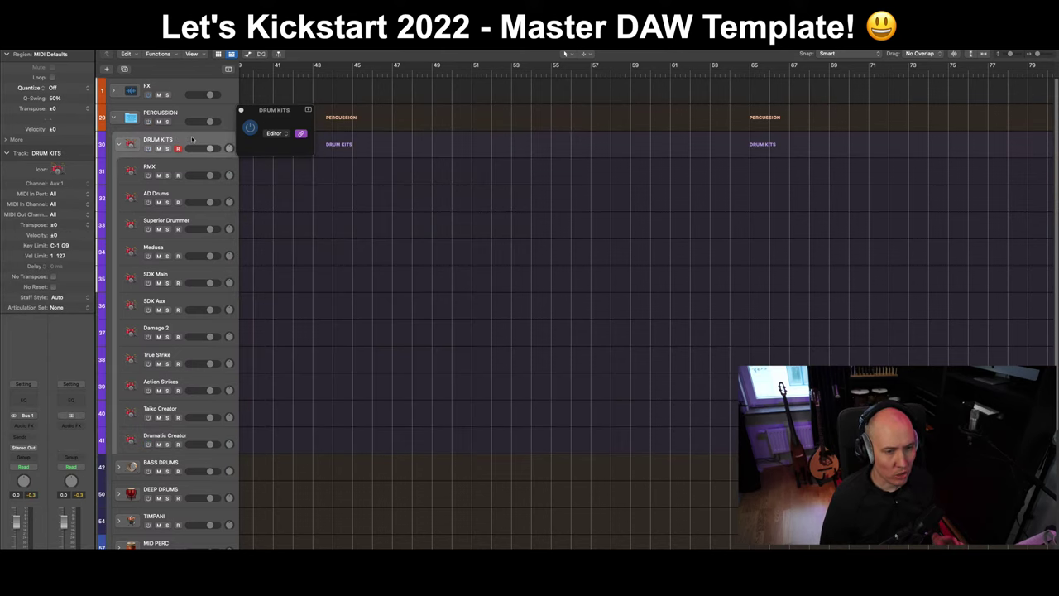
# Step: Collapse the DRUM KITS stack and select and expand the BASS DRUMS stack to show its tracks
pyautogui.click(120, 144)
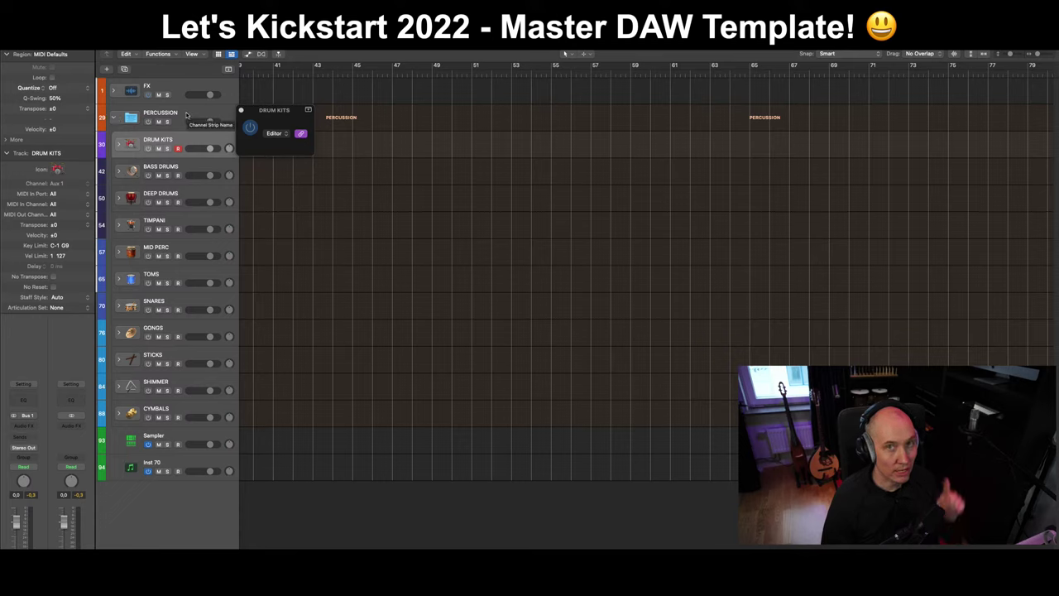
pyautogui.press('Down')
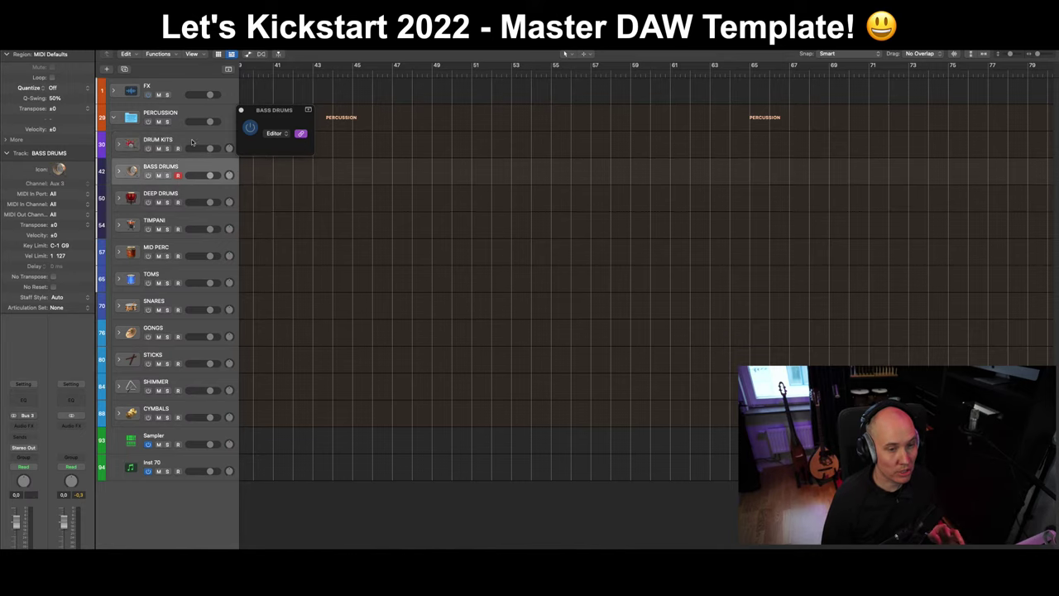
pyautogui.press('Up')
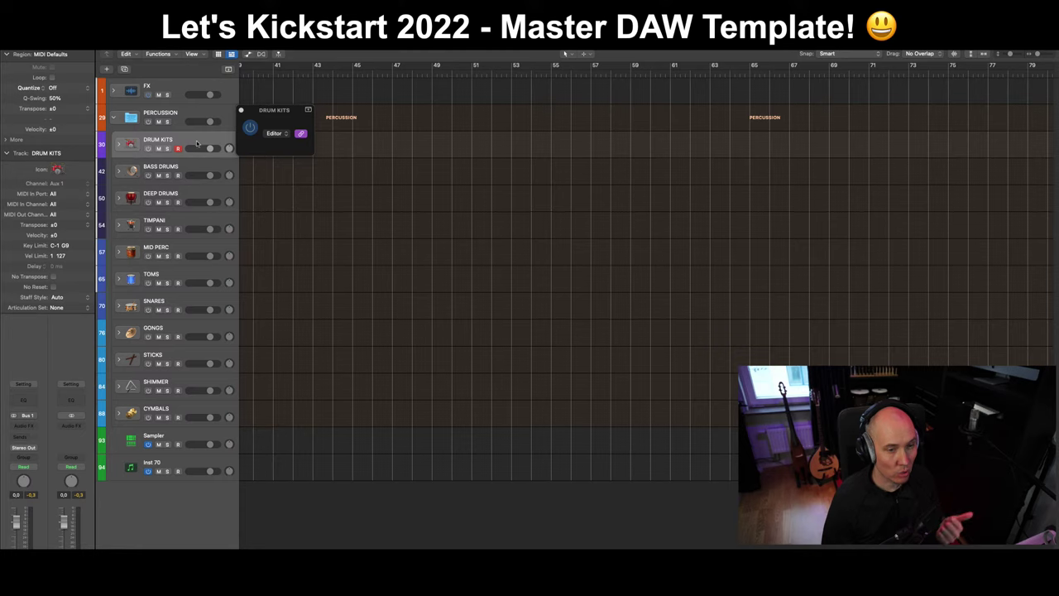
pyautogui.click(118, 144)
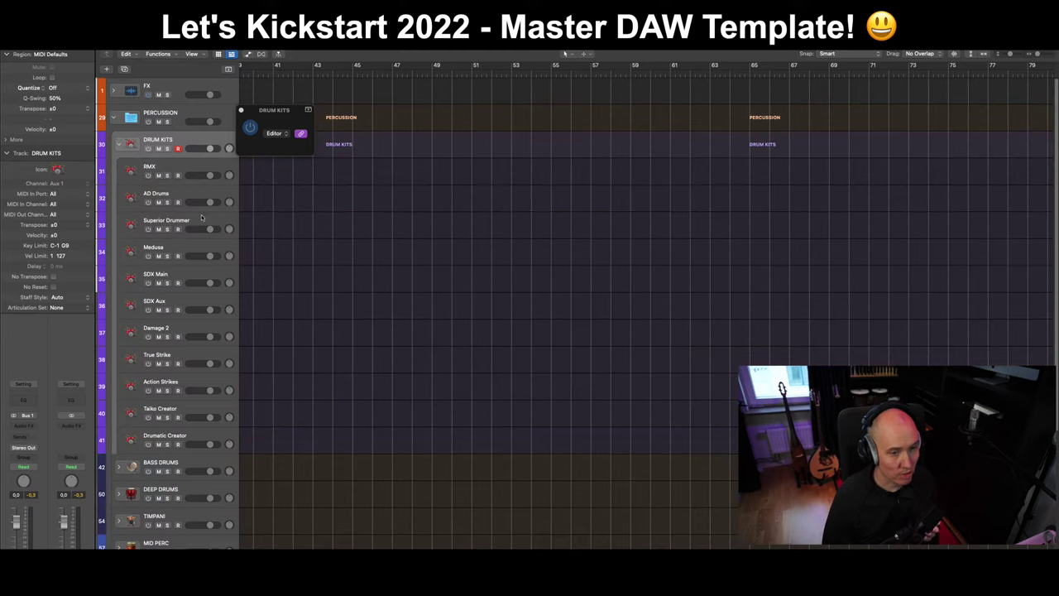
pyautogui.click(118, 144)
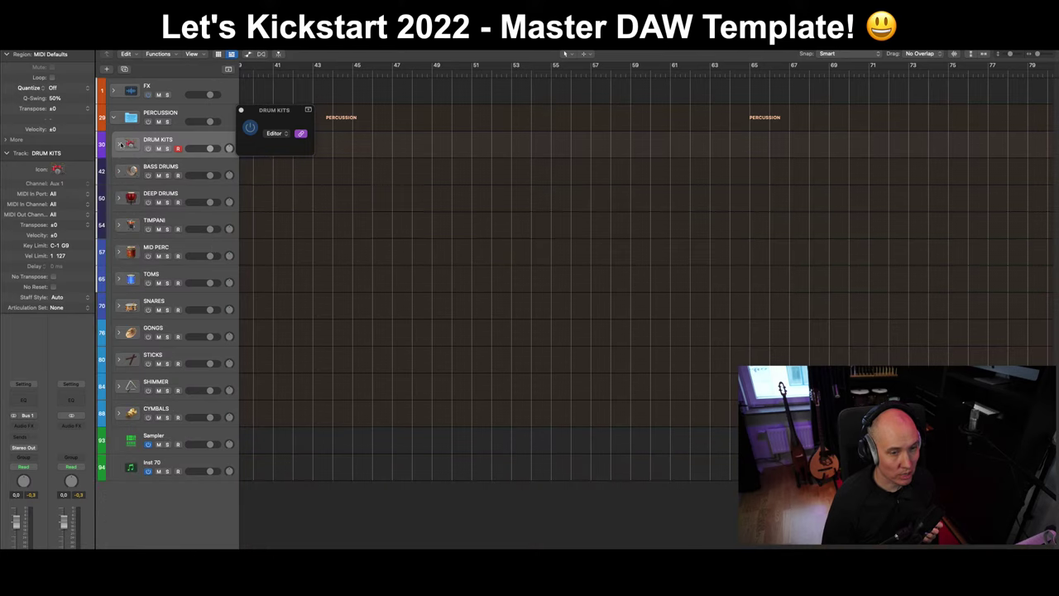
pyautogui.click(199, 168)
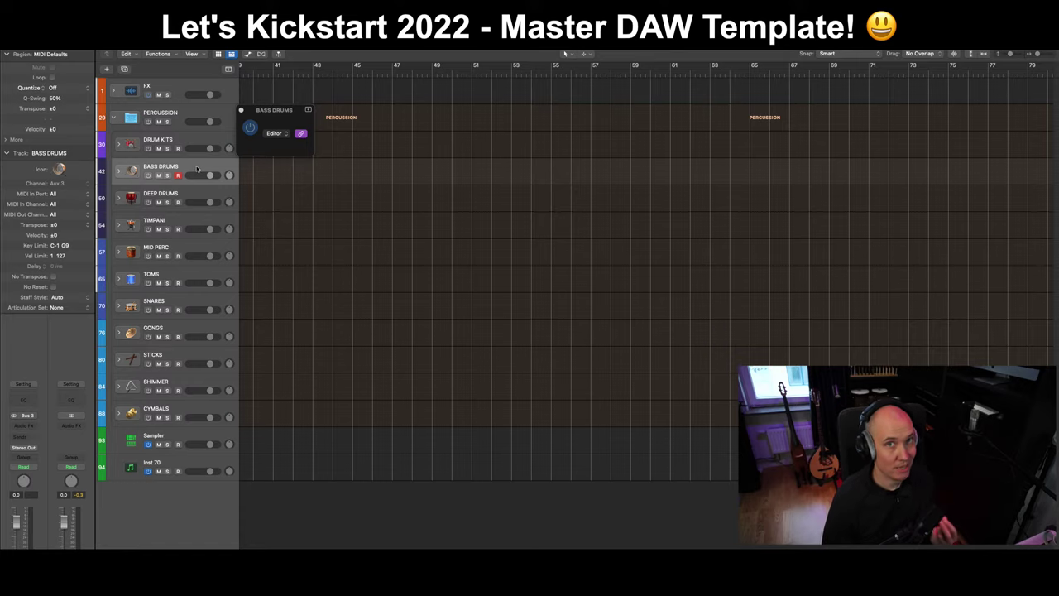
pyautogui.click(119, 172)
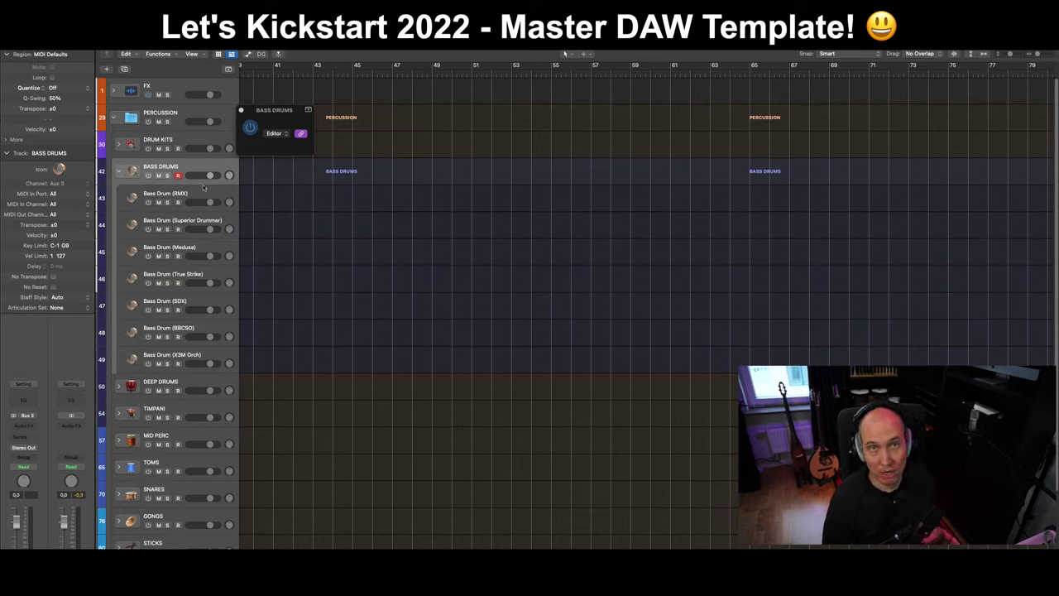
# Step: Turn on the Bass Drum (RMX) track, move its Stylus RMX window slightly down and dismiss the splash screen
pyautogui.click(203, 192)
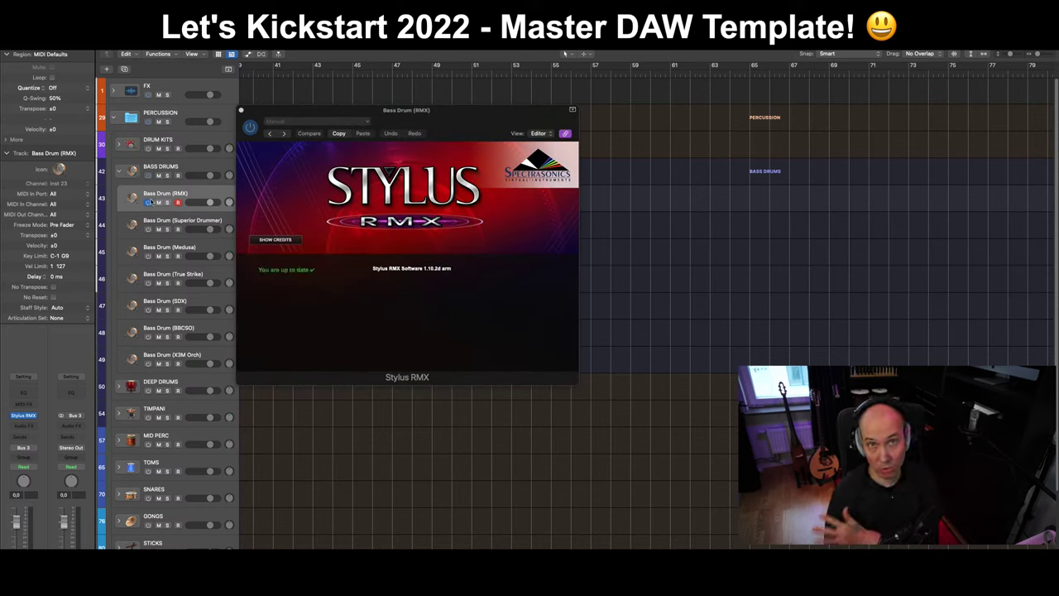
pyautogui.click(459, 122)
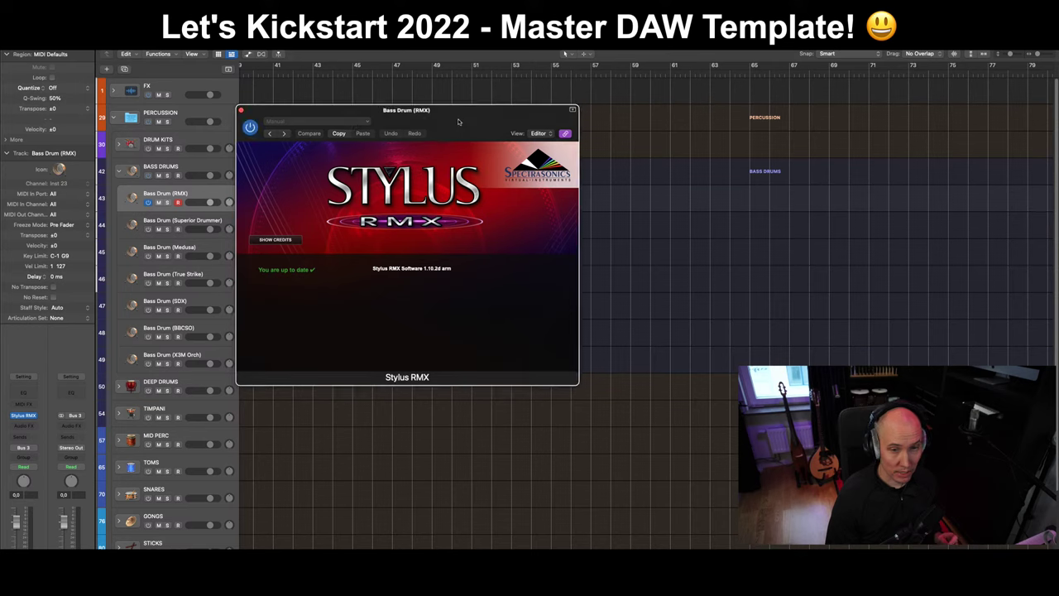
pyautogui.moveTo(456, 123); pyautogui.dragTo(456, 138)
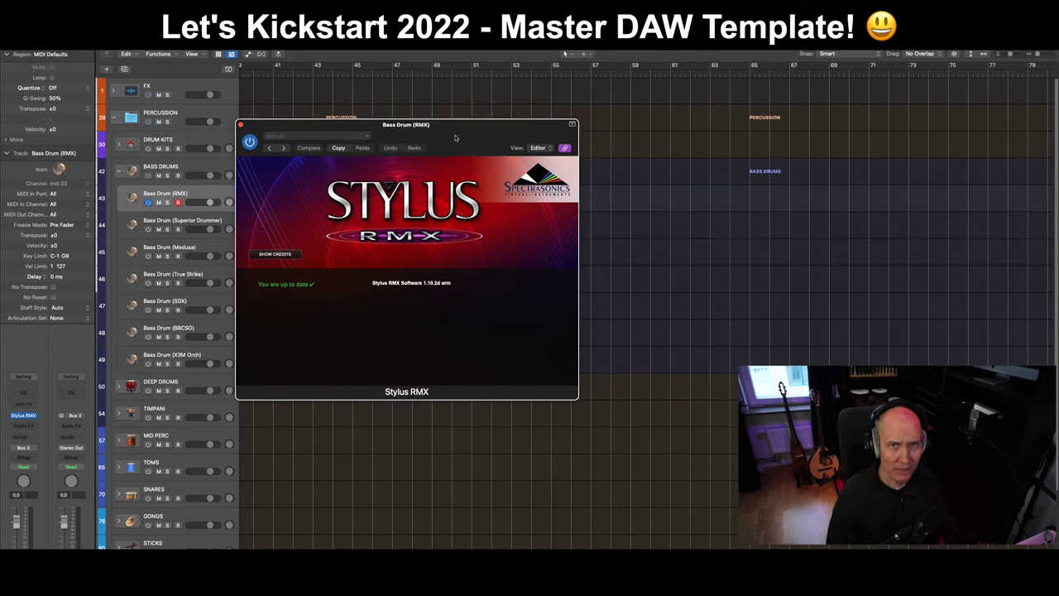
pyautogui.click(443, 265)
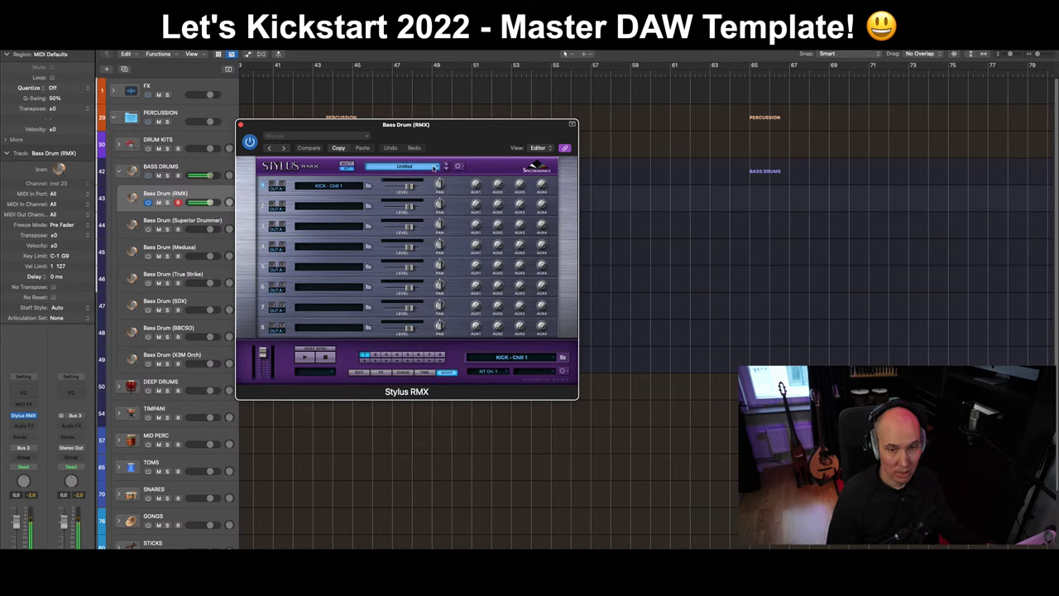
# Step: Open the kit element browser for part 1 and audition Boomy kicks such as Chill 2, Collisions, Deep Mosaic, Blade and Bombshell
pyautogui.click(340, 184)
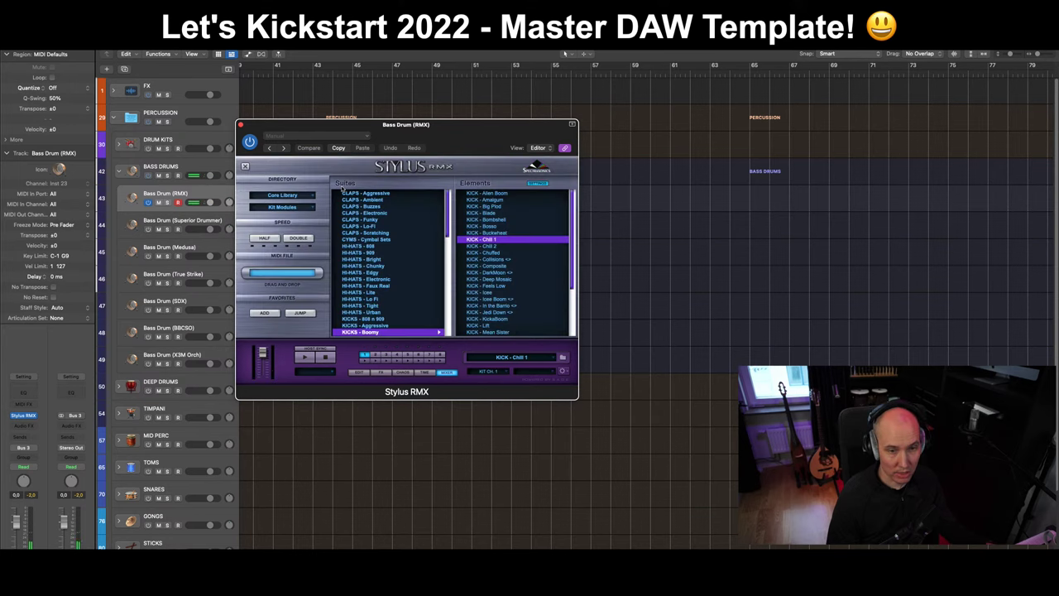
pyautogui.click(495, 247)
pyautogui.click(494, 253)
pyautogui.click(496, 260)
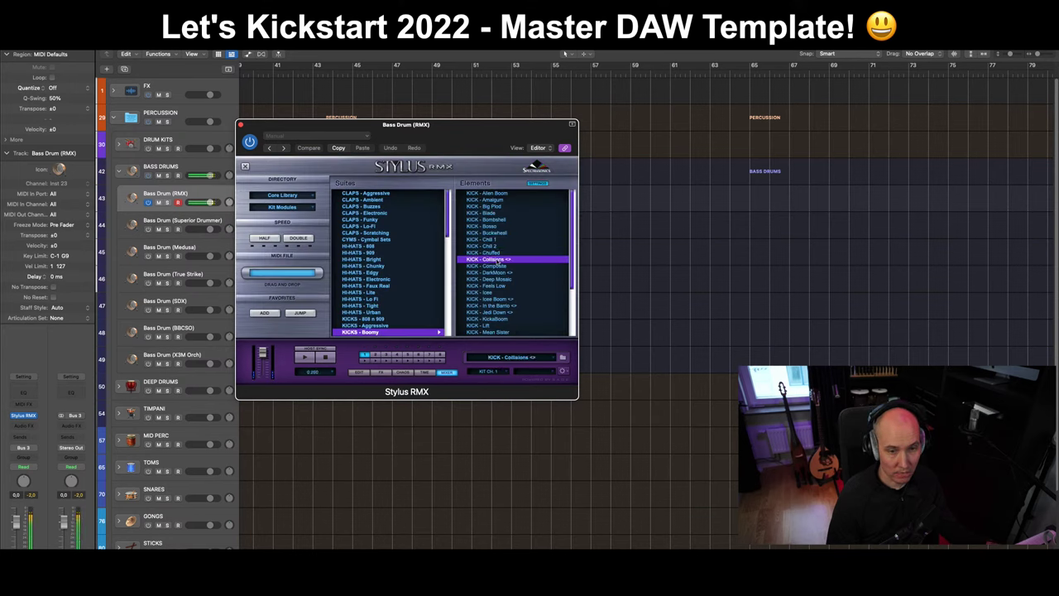
pyautogui.click(499, 279)
pyautogui.click(500, 213)
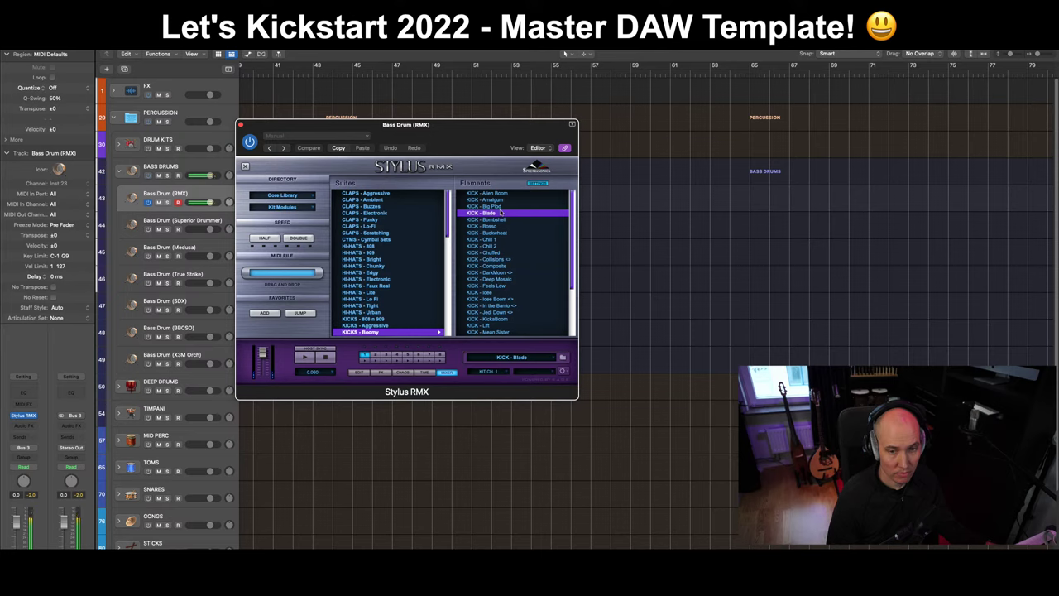
pyautogui.click(502, 287)
pyautogui.click(502, 279)
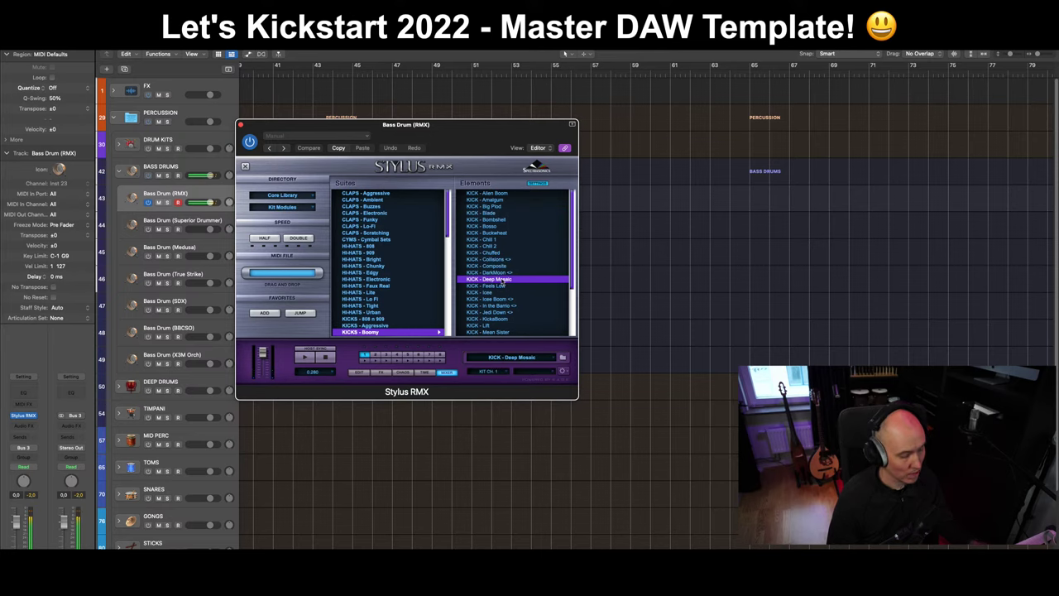
pyautogui.click(501, 213)
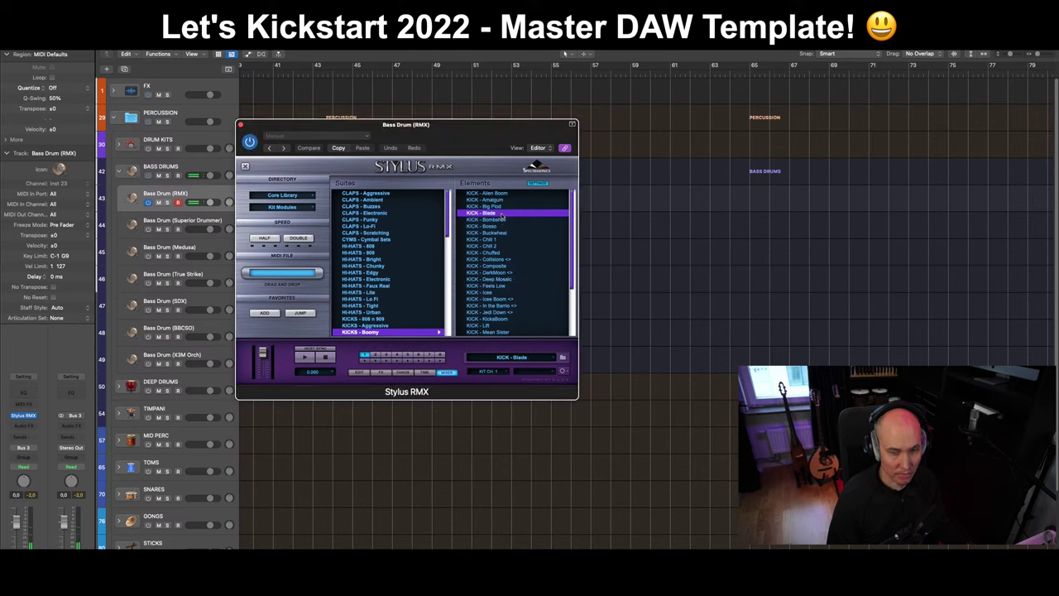
pyautogui.click(502, 220)
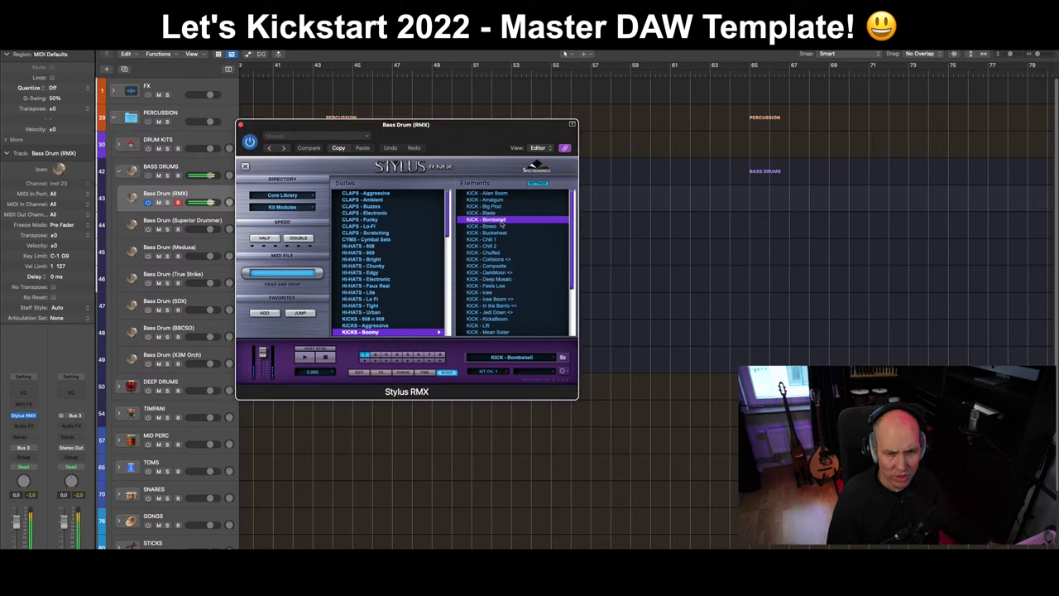
pyautogui.click(501, 226)
pyautogui.click(502, 213)
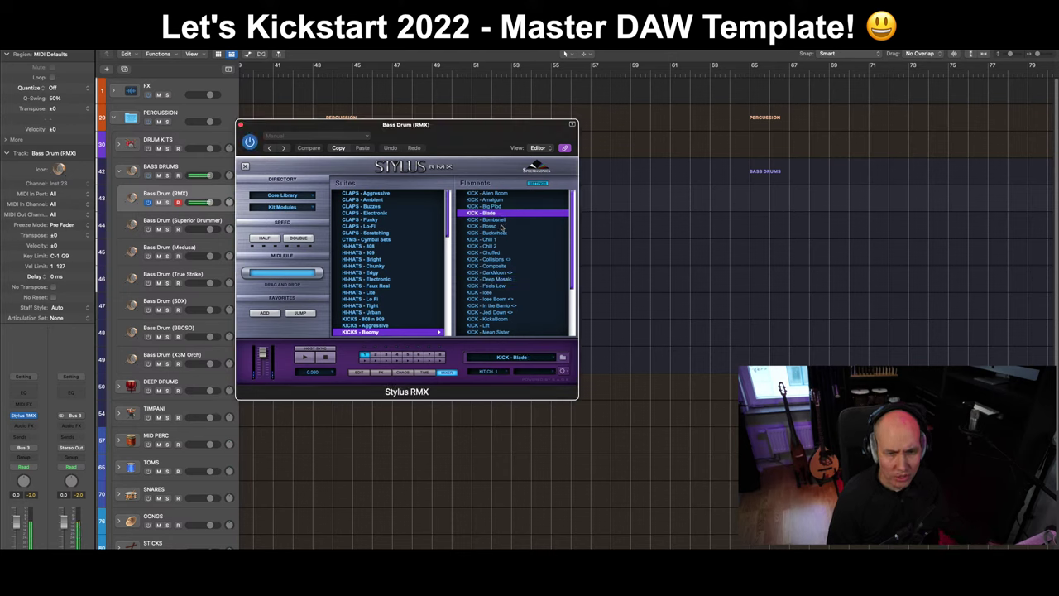
# Step: Select the KICK - Chill 1 element again, close the Stylus RMX window and turn the Bass Drum (RMX) track off
pyautogui.click(500, 247)
pyautogui.click(499, 240)
pyautogui.press('super+w')
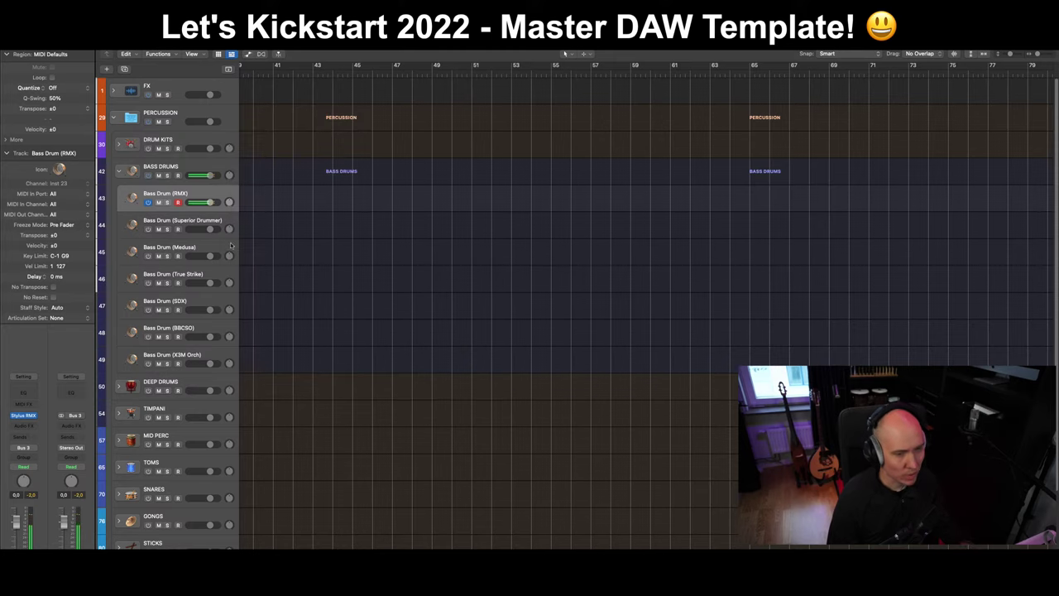
pyautogui.click(146, 202)
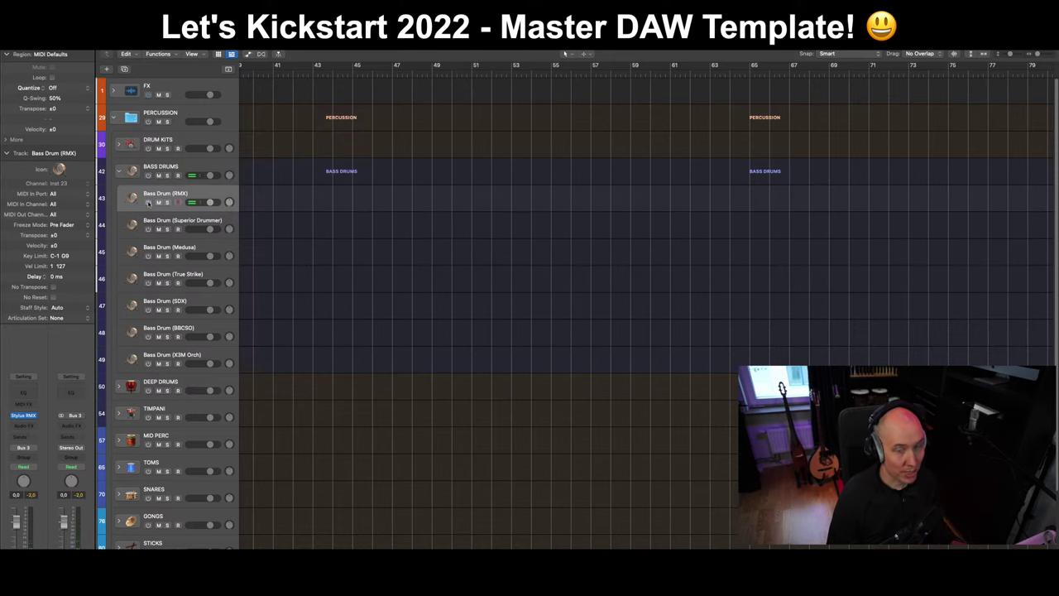
# Step: Turn on the Bass Drum (Superior Drummer) track and move its plug-in window up over the track list so the whole kit shows
pyautogui.click(230, 216)
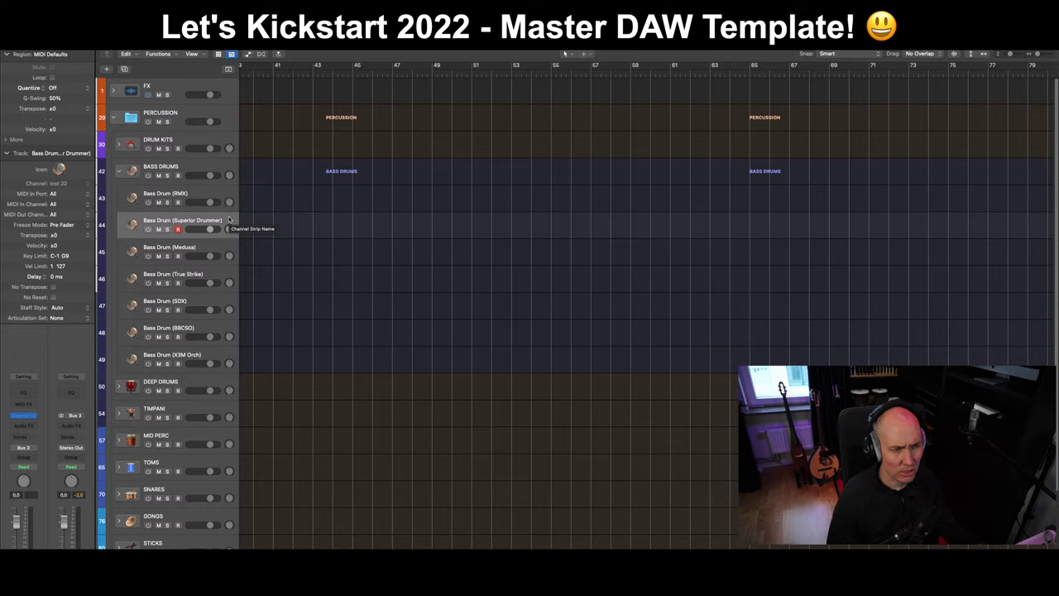
pyautogui.click(148, 228)
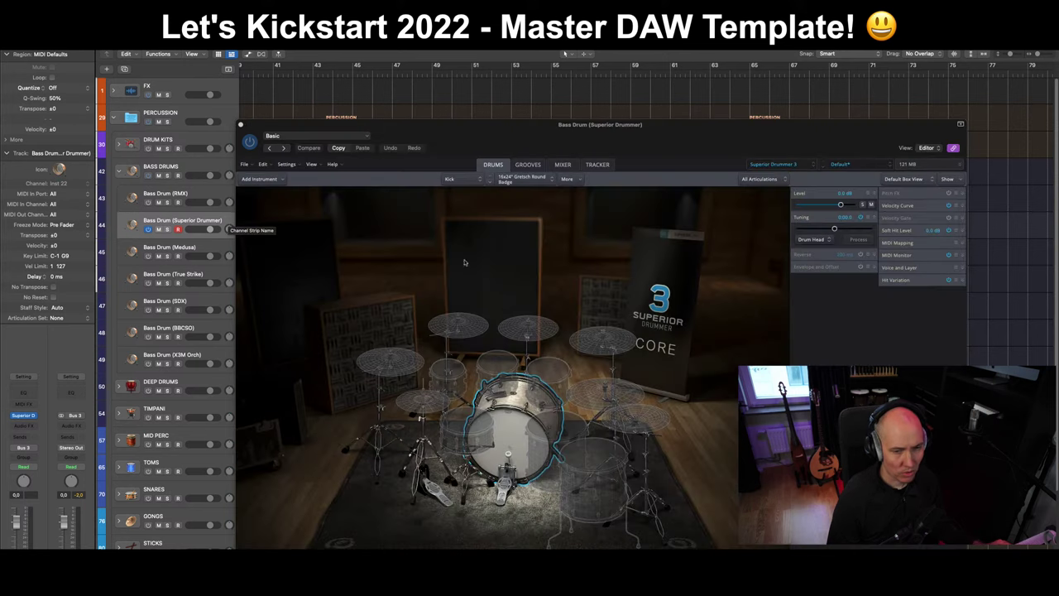
pyautogui.moveTo(652, 147); pyautogui.dragTo(567, 98)
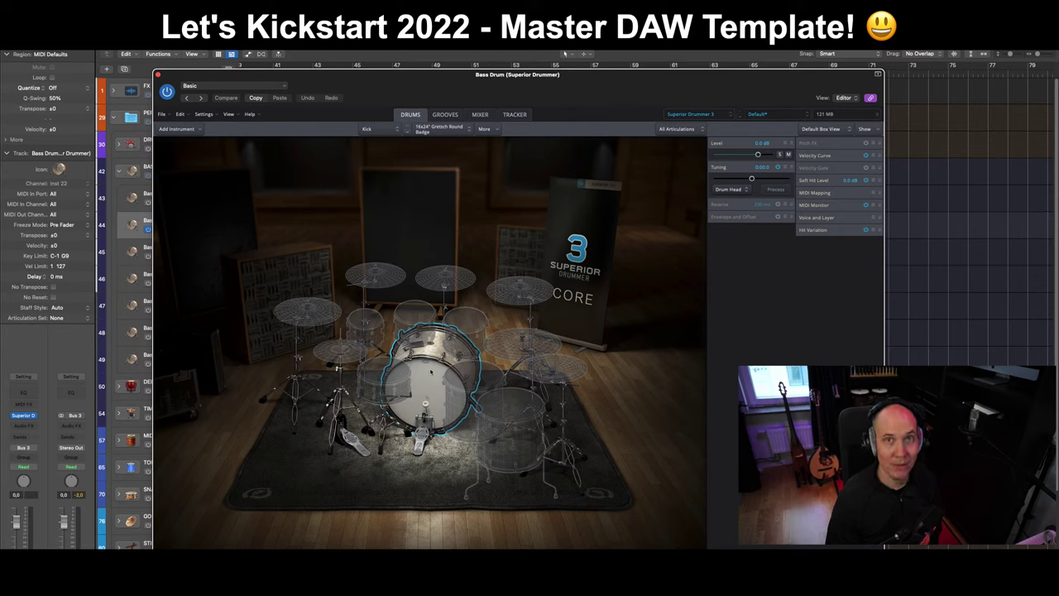
# Step: Audition the Gretsch kick drum, clear the channel strip's peak level and close the Superior Drummer window
pyautogui.click(430, 371)
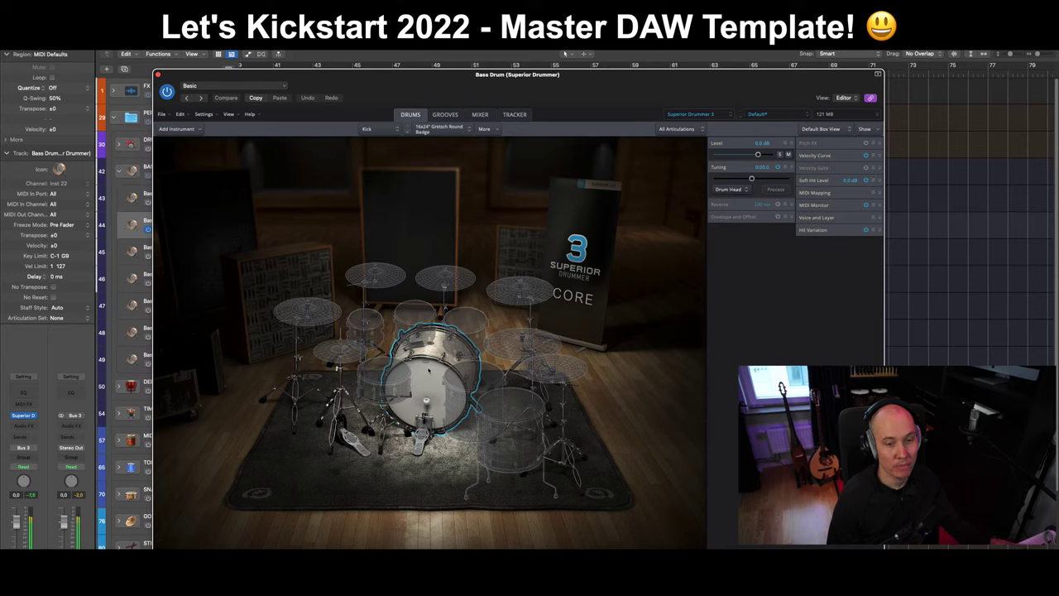
pyautogui.click(428, 372)
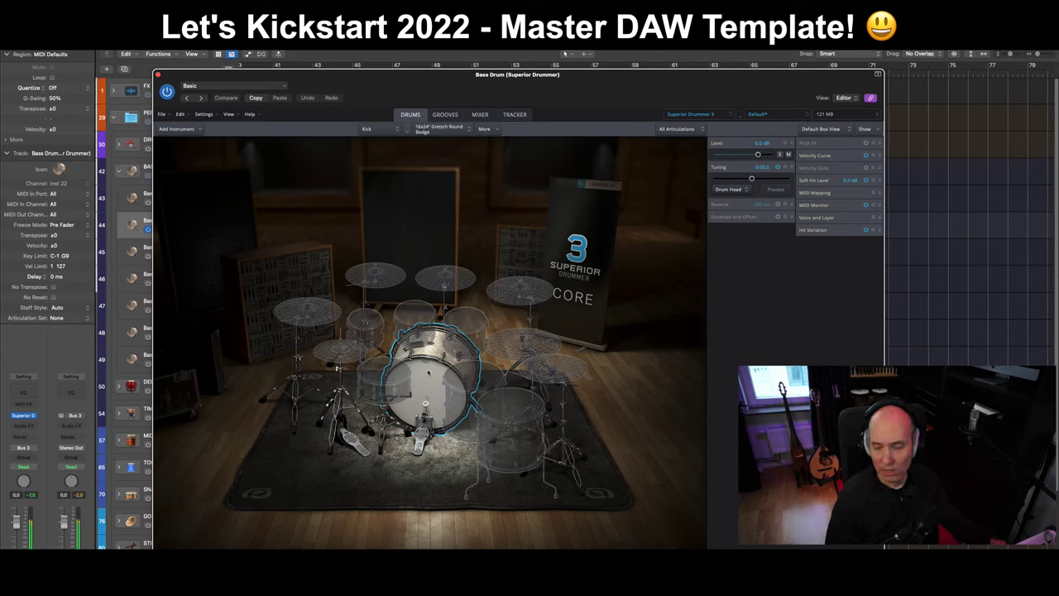
pyautogui.click(31, 495)
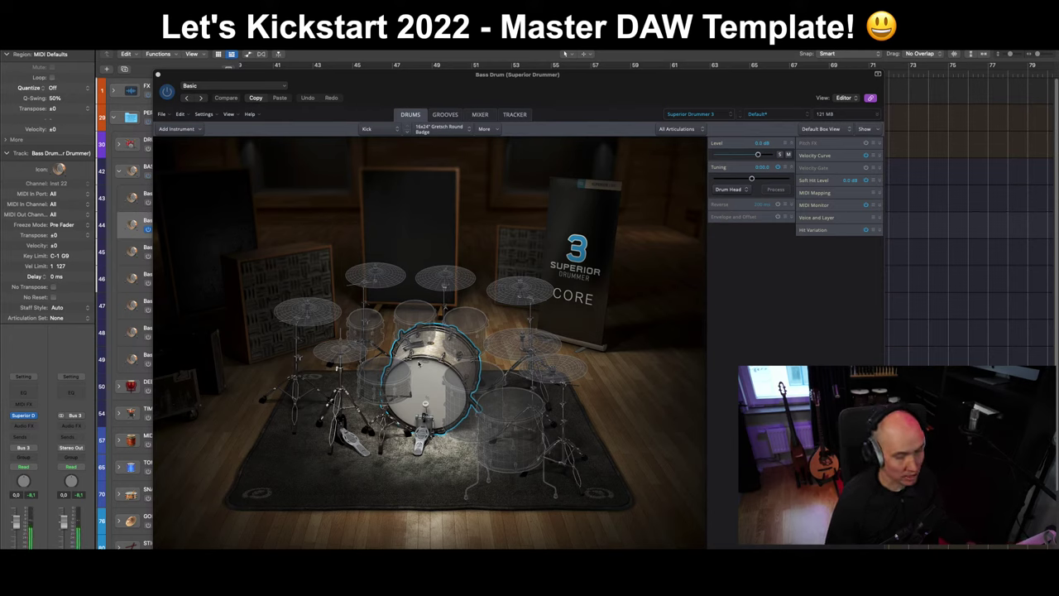
pyautogui.press('super+w')
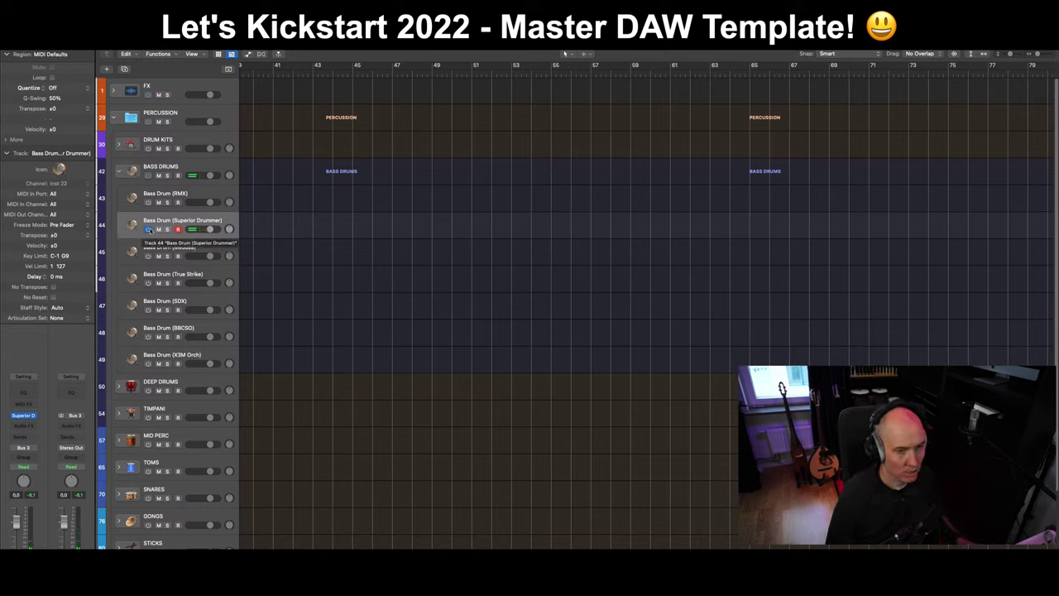
# Step: Turn on the Bass Drum (Medusa) track, move its Komplete Kontrol window clear of the track list, audition the sound and close the window
pyautogui.click(221, 243)
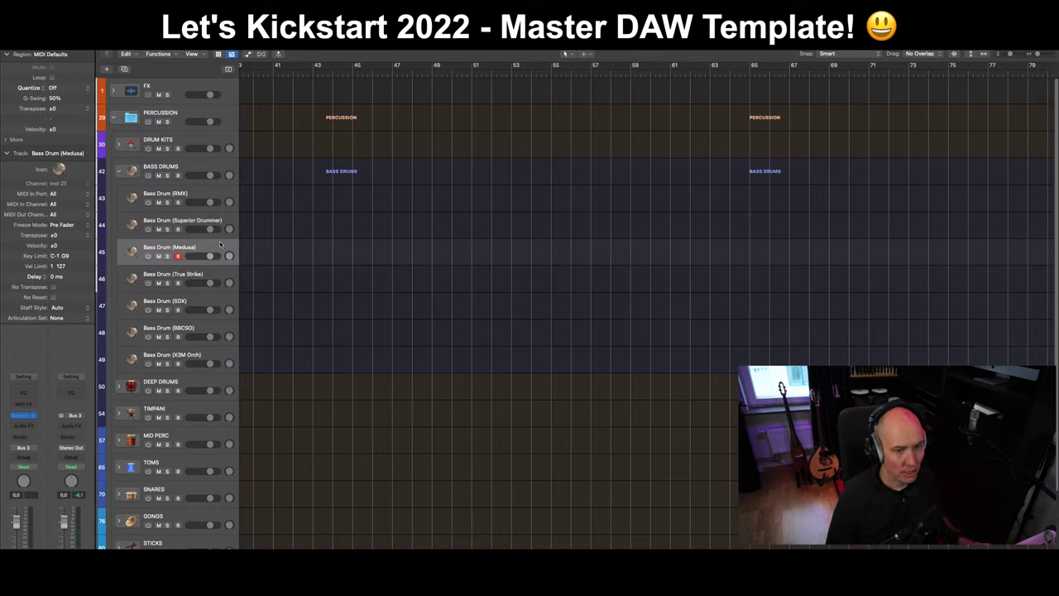
pyautogui.click(149, 258)
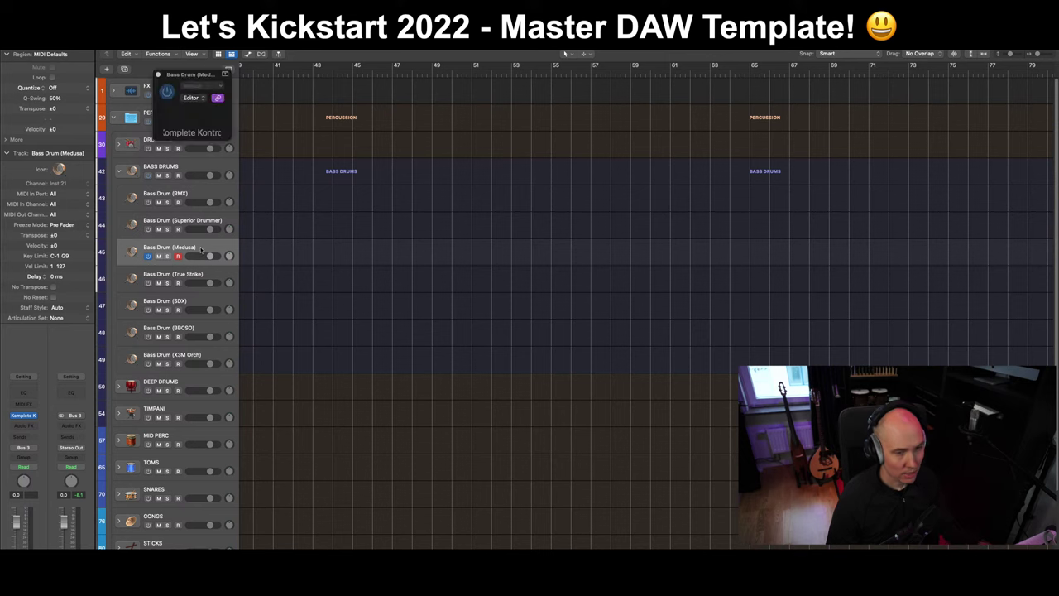
pyautogui.doubleClick(201, 250)
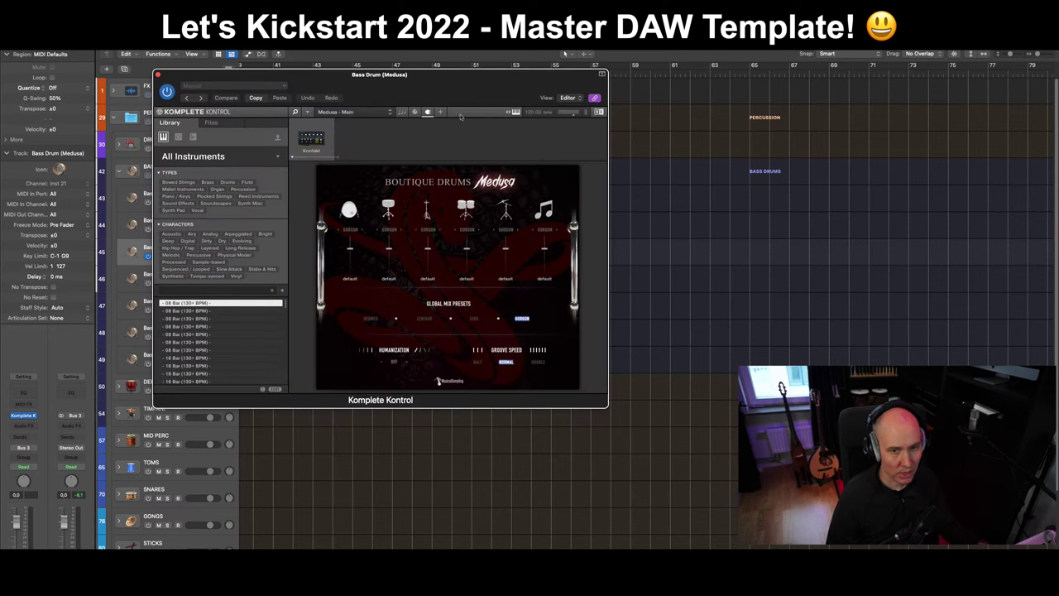
pyautogui.moveTo(475, 84); pyautogui.dragTo(553, 121)
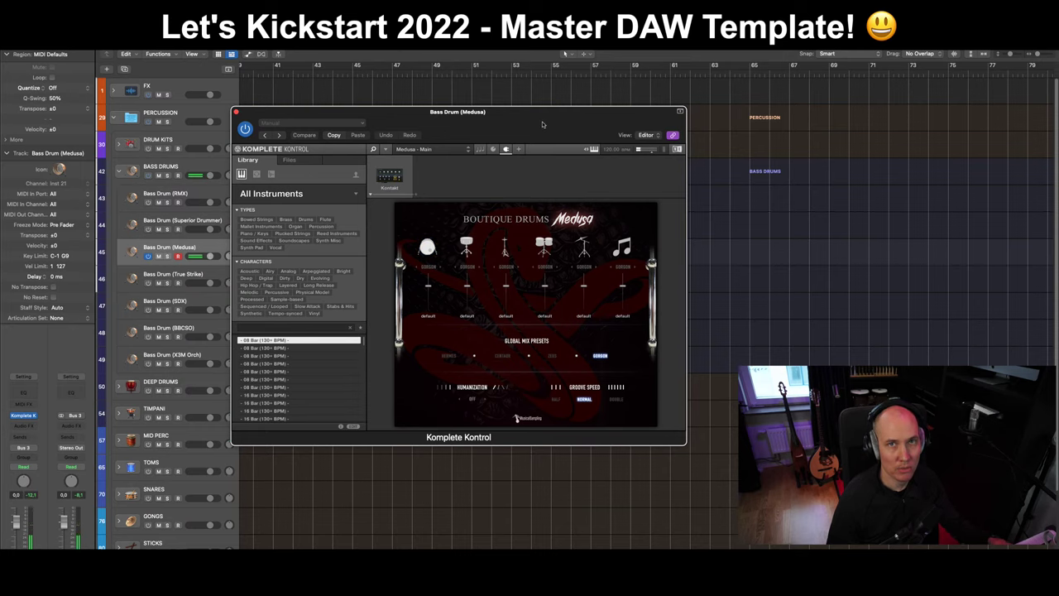
pyautogui.press('super+w')
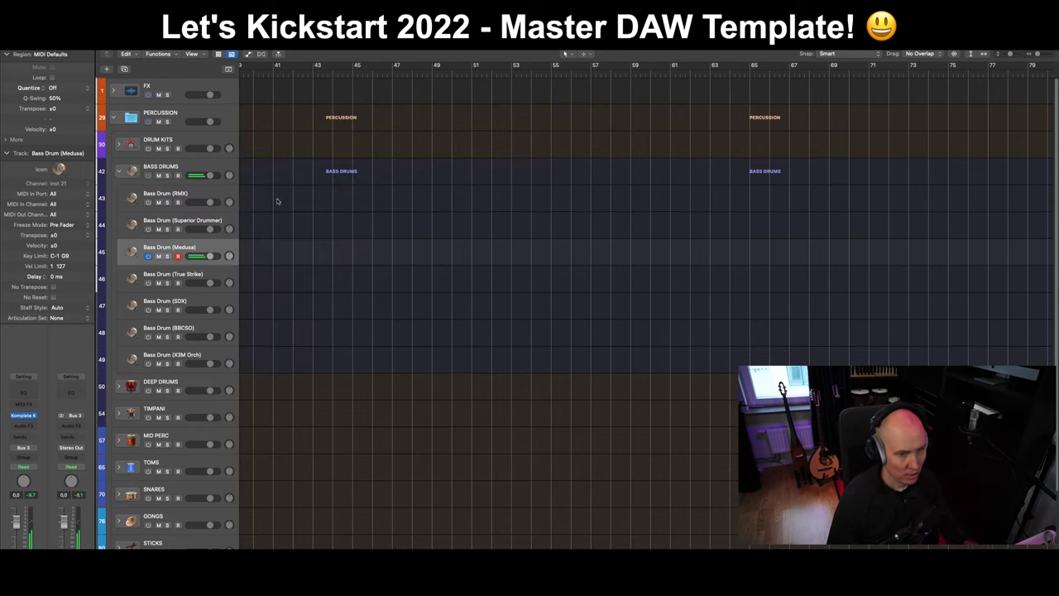
# Step: Turn on the Bass Drum (True Strike) track, audition its Gran Cassa soft stick sound and close the plug-in window
pyautogui.click(201, 275)
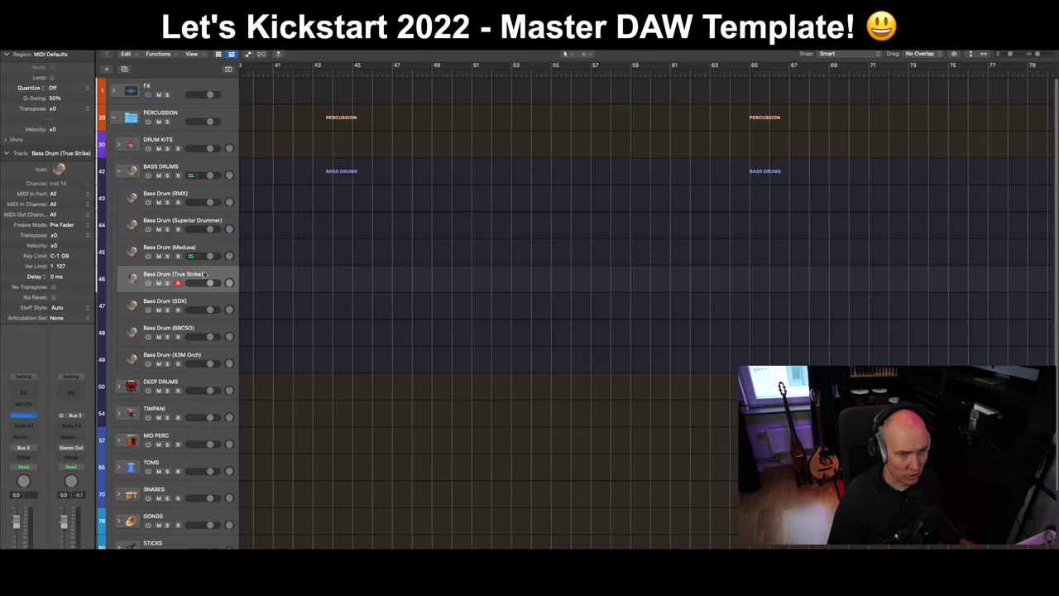
pyautogui.click(148, 283)
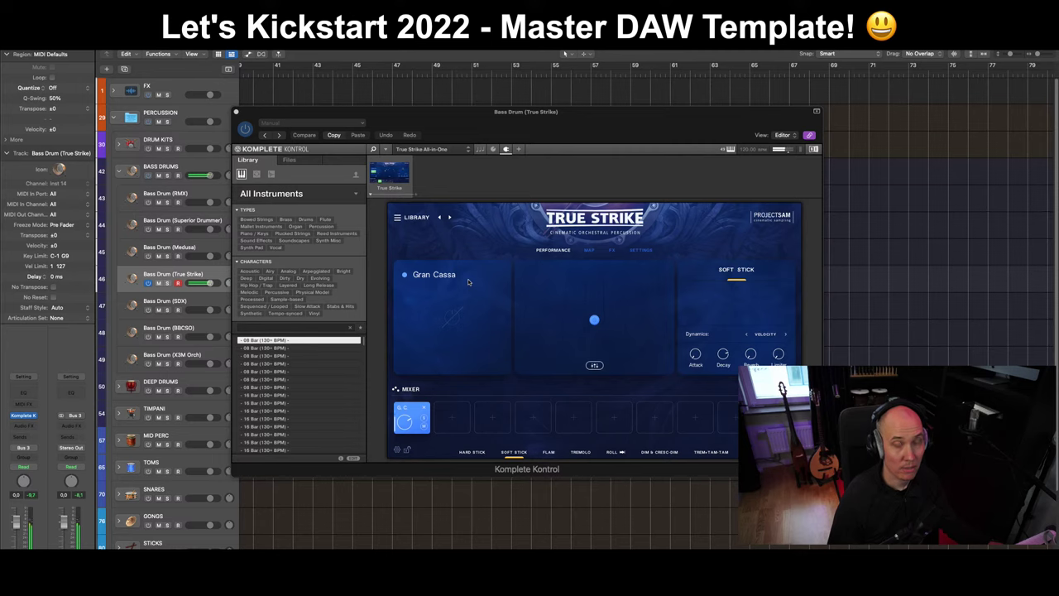
pyautogui.press('super+w')
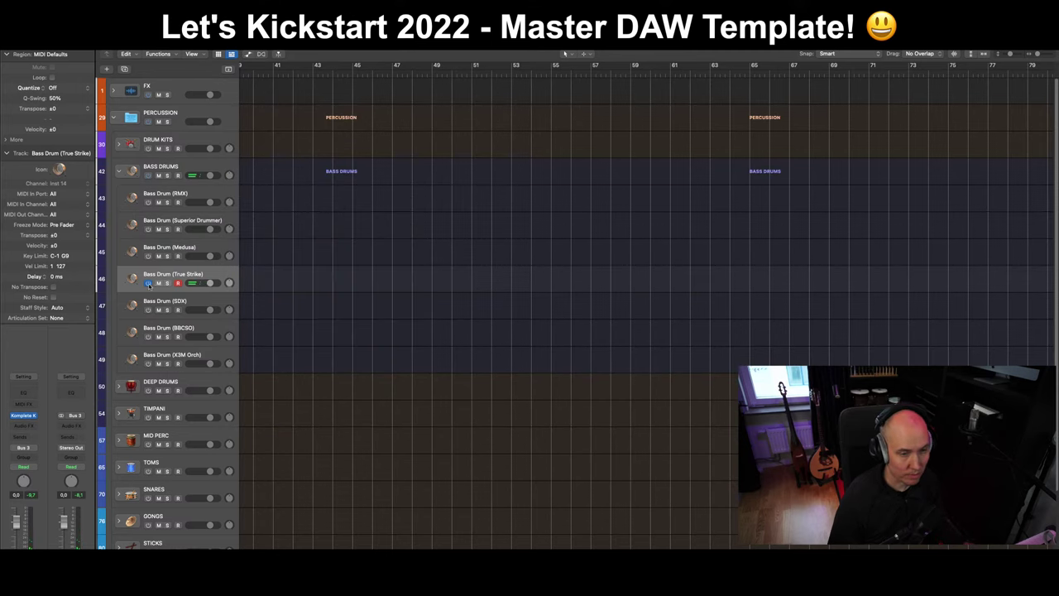
# Step: Turn on the Bass Drum (SDX) track, open Superior Drummer and switch the 36" Bergerault drum to the Hard Beater
pyautogui.click(188, 306)
pyautogui.click(147, 310)
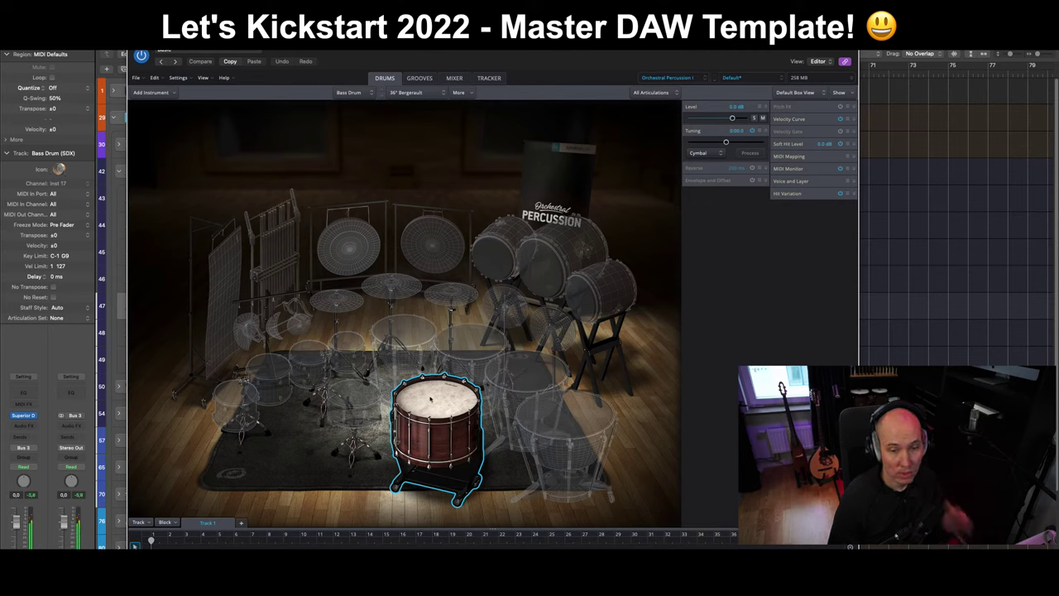
pyautogui.rightClick(434, 396)
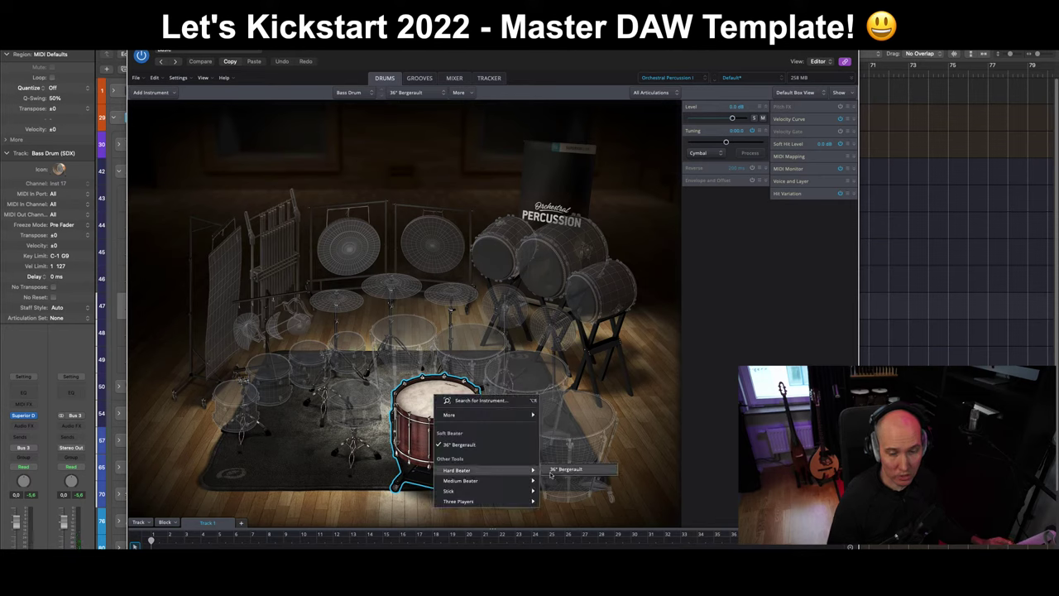
pyautogui.moveTo(501, 486)
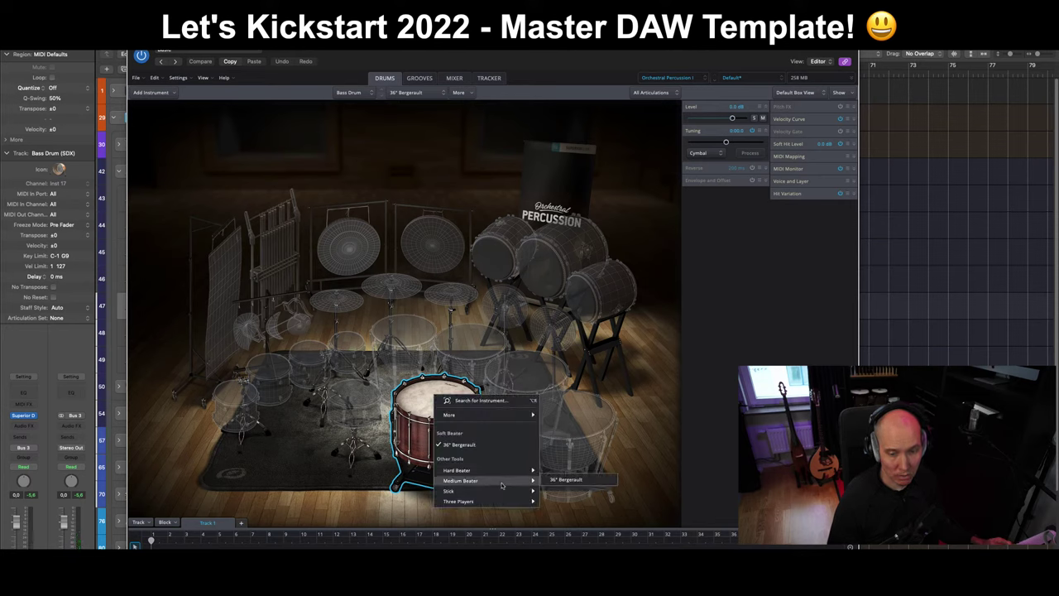
pyautogui.click(567, 479)
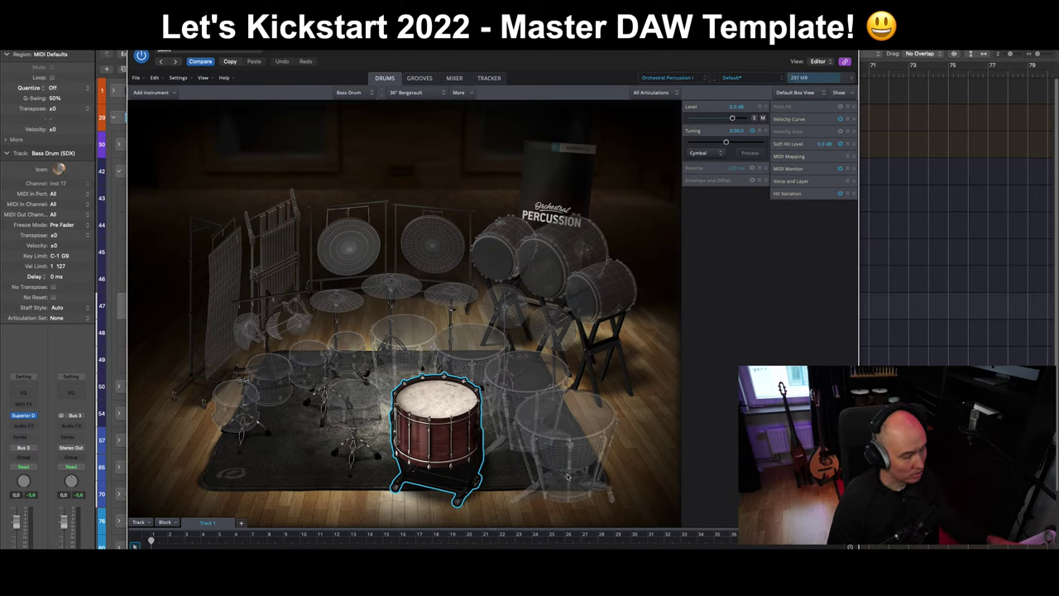
# Step: Audition the 36" Bergerault bass drum with the Medium Beater and return it to the Soft Beater
pyautogui.rightClick(433, 399)
pyautogui.moveTo(500, 473)
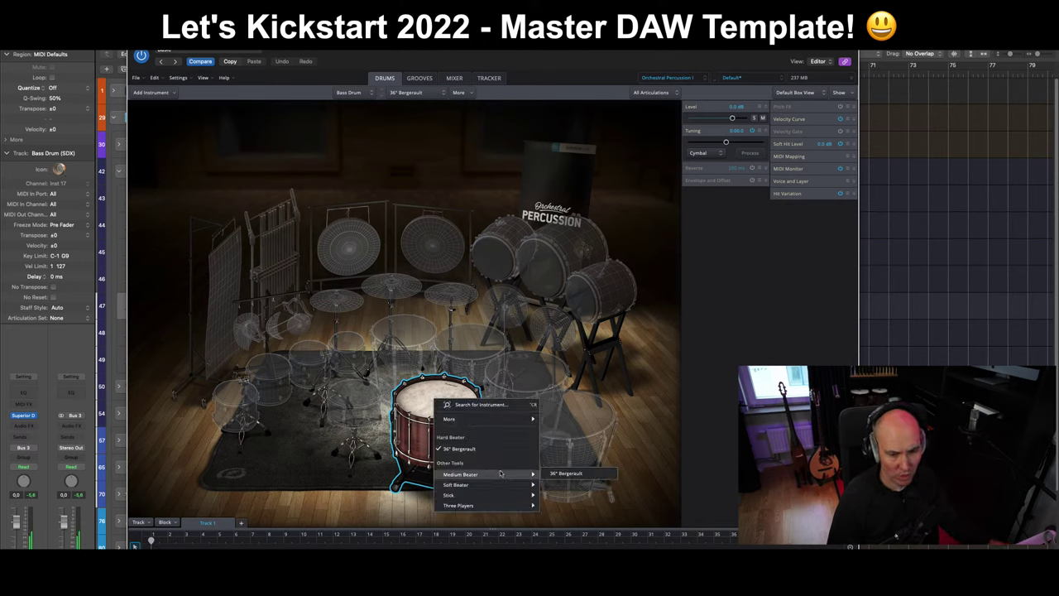
pyautogui.click(580, 477)
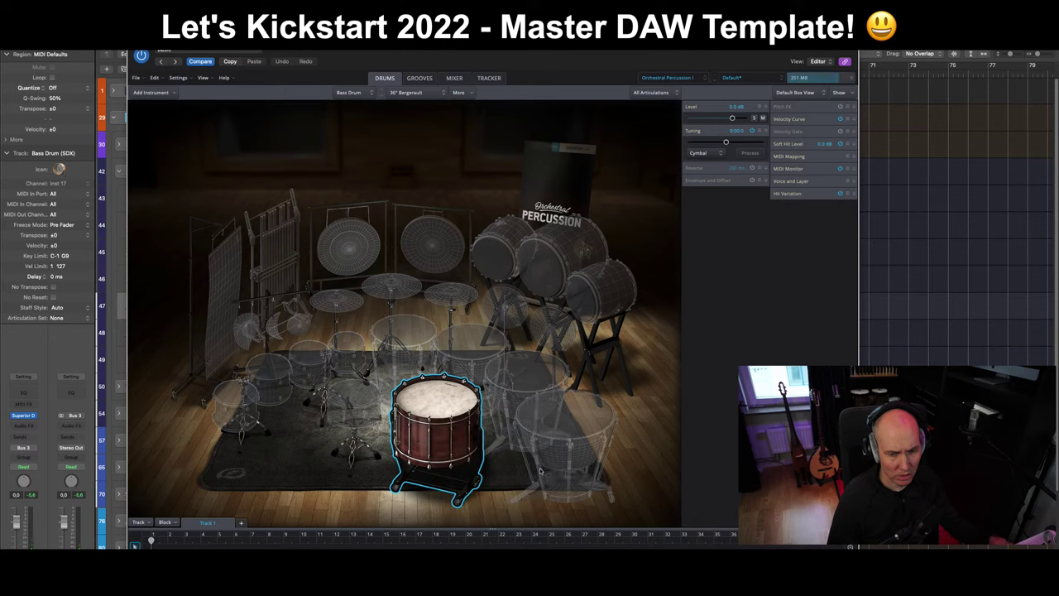
pyautogui.rightClick(439, 402)
pyautogui.moveTo(507, 489)
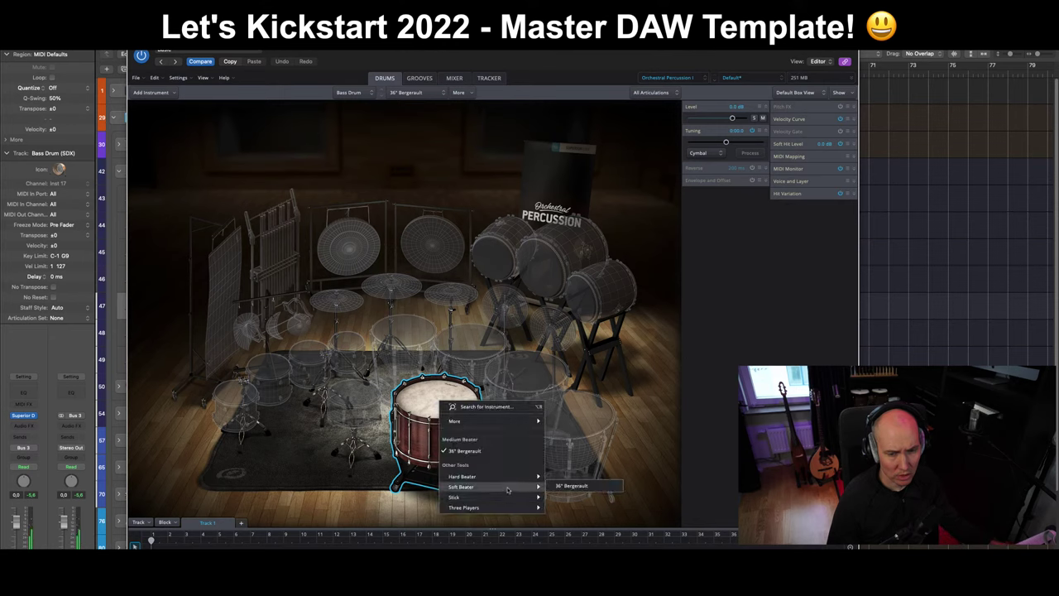
pyautogui.click(556, 487)
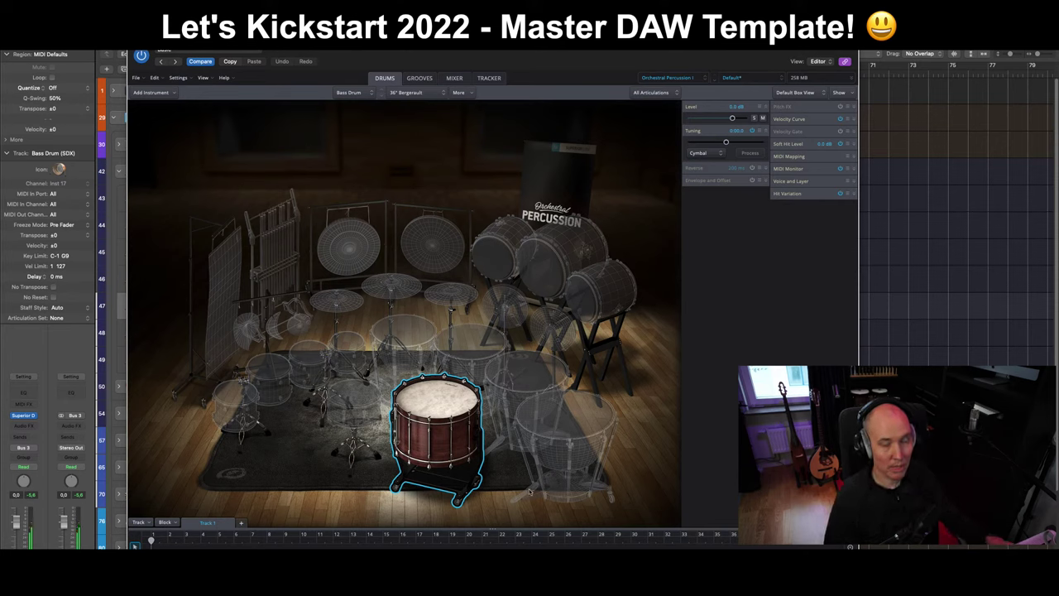
# Step: Look through the bass drum's other beater options without changing it, close the Superior Drummer window and turn the SDX track off
pyautogui.rightClick(447, 407)
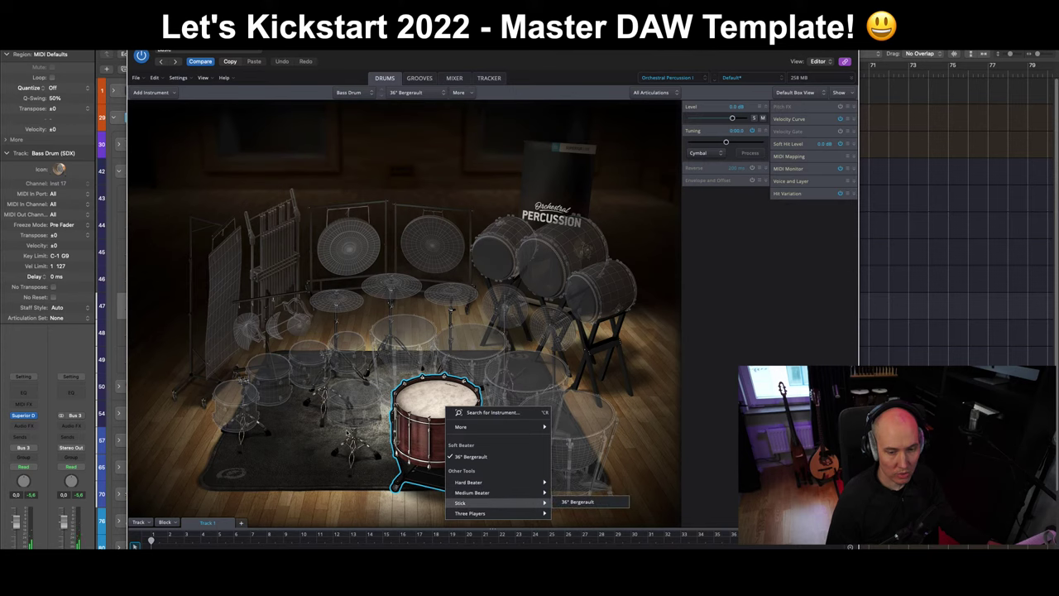
pyautogui.click(592, 78)
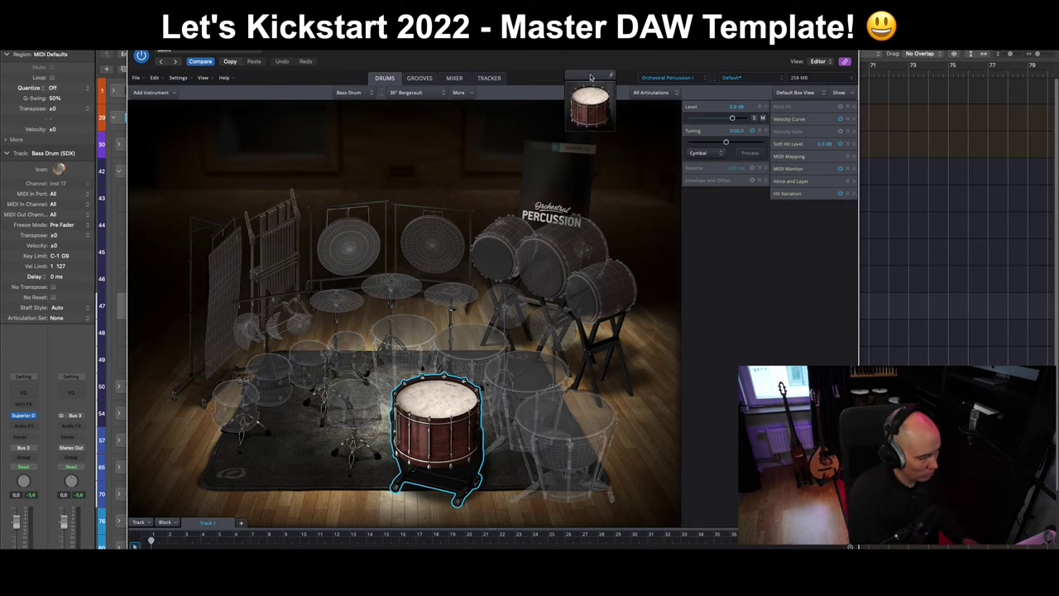
pyautogui.press('super+w')
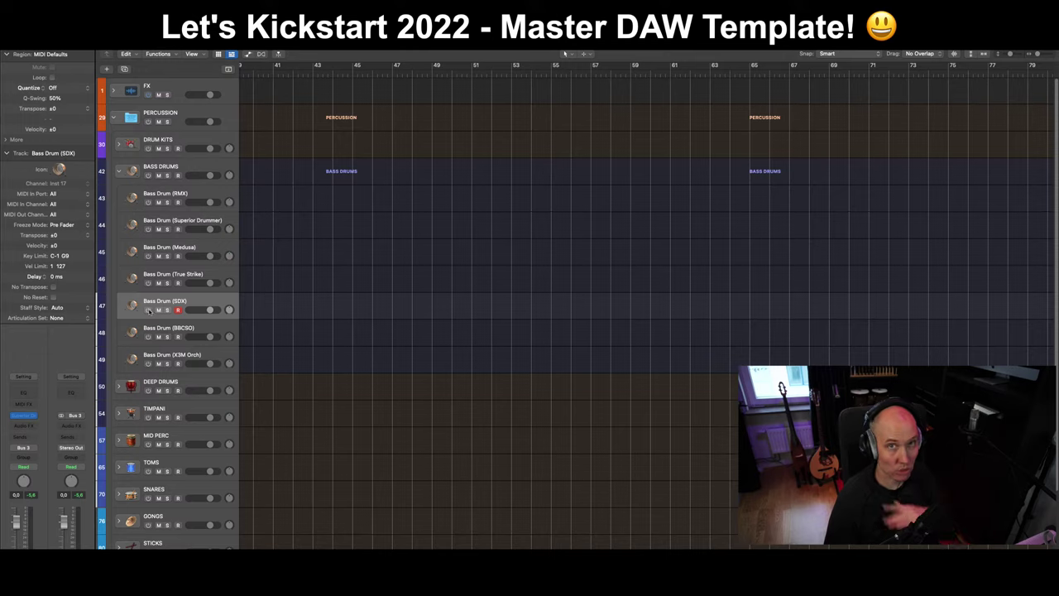
# Step: Turn on the Bass Drum (BBCSO) track, move its plug-in window up to audition Bass Drum 1, and close the window
pyautogui.click(220, 328)
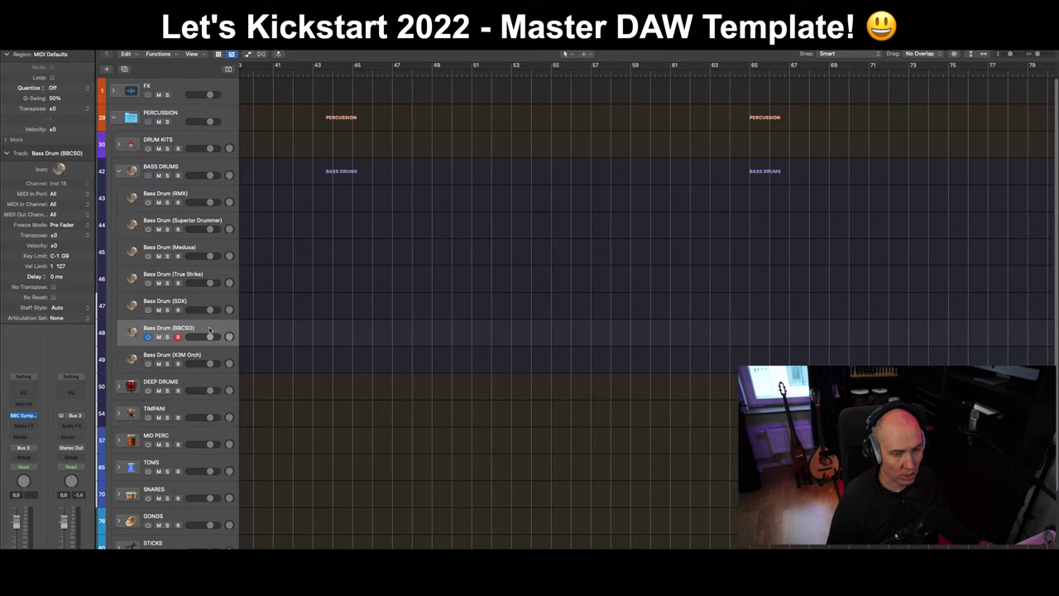
pyautogui.doubleClick(210, 329)
pyautogui.moveTo(580, 133); pyautogui.dragTo(433, 55)
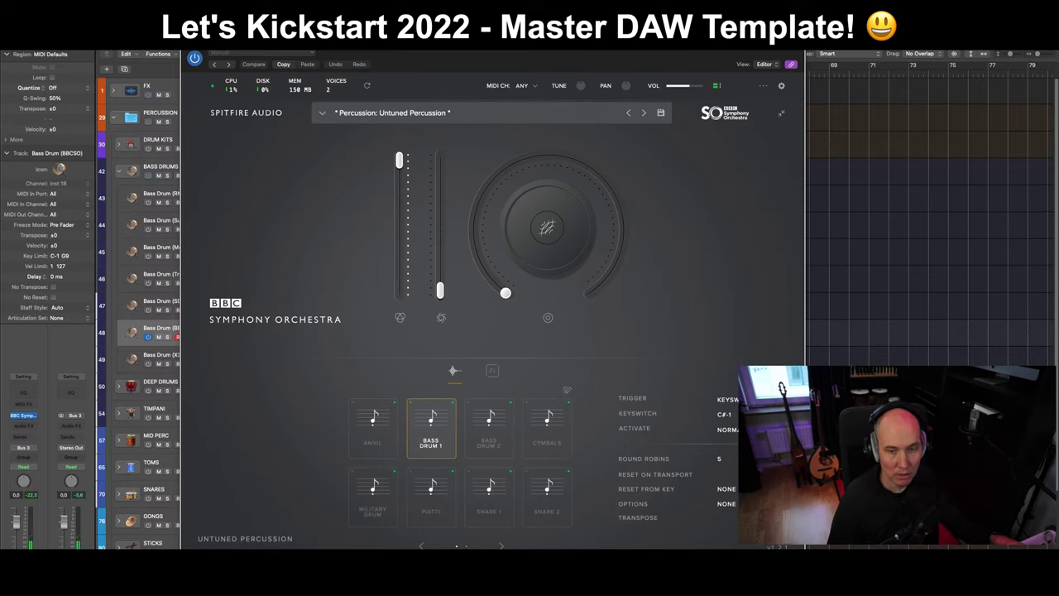
pyautogui.moveTo(626, 63); pyautogui.dragTo(623, 38)
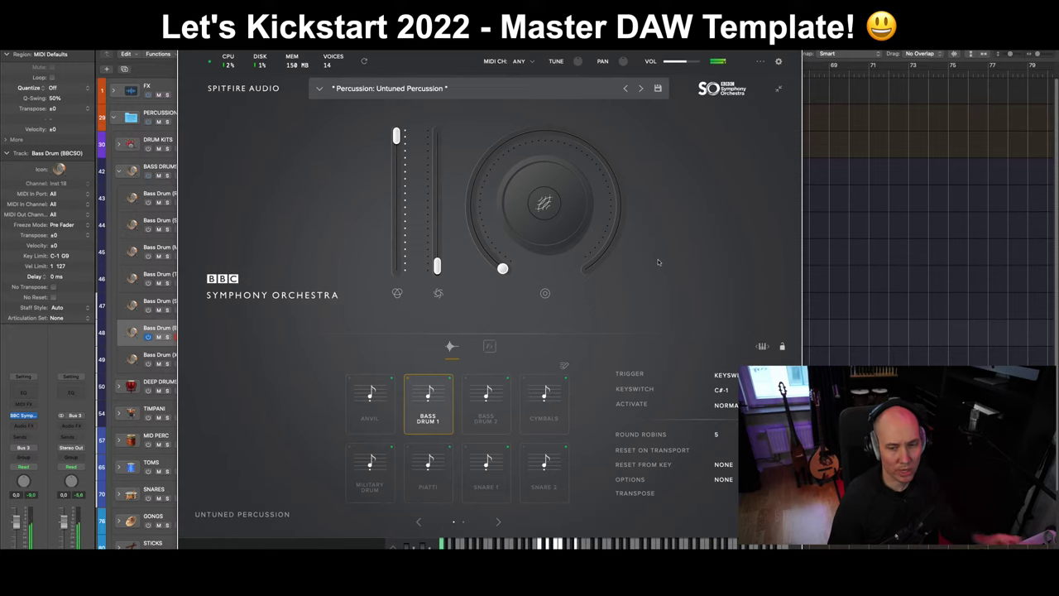
pyautogui.press('super+w')
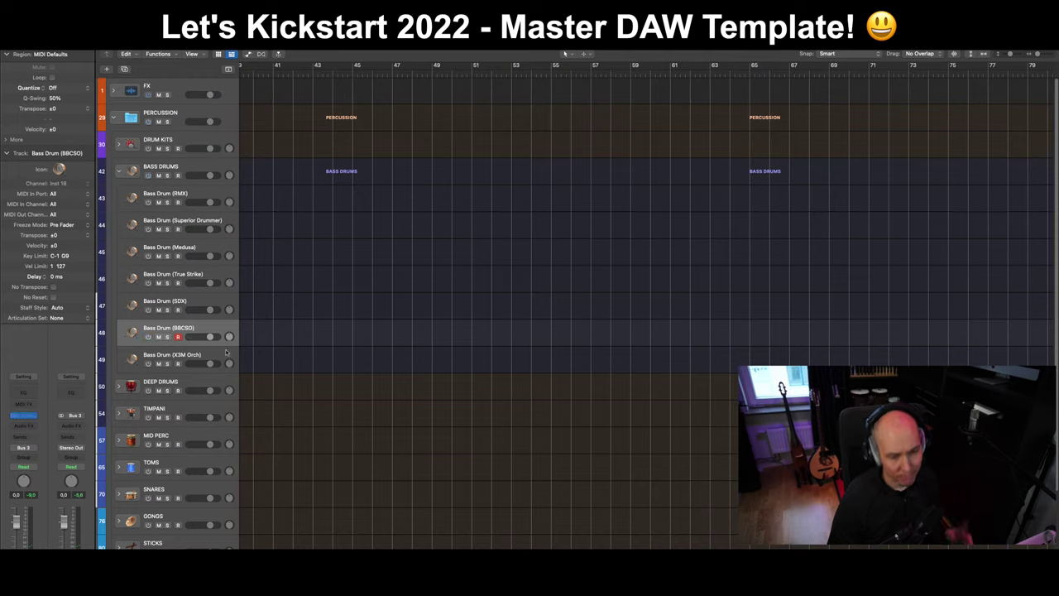
# Step: Turn on the Bass Drum (X3M Orch) track, bring its Komplete Kontrol window fully into view and show the Z-3 zone's bass drum settings
pyautogui.click(225, 354)
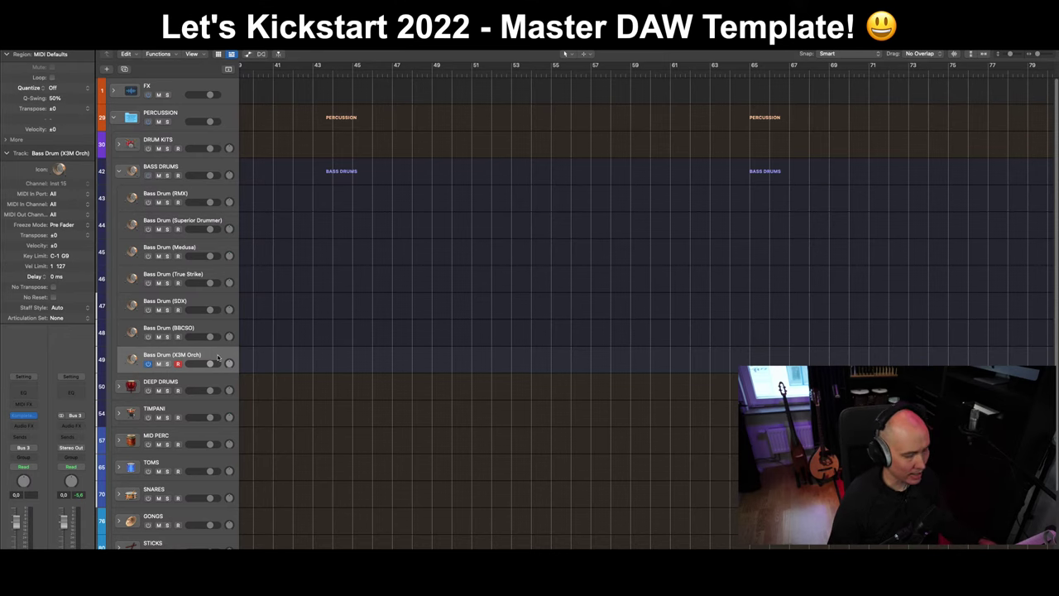
pyautogui.press('v')
pyautogui.moveTo(469, 27); pyautogui.dragTo(533, 132)
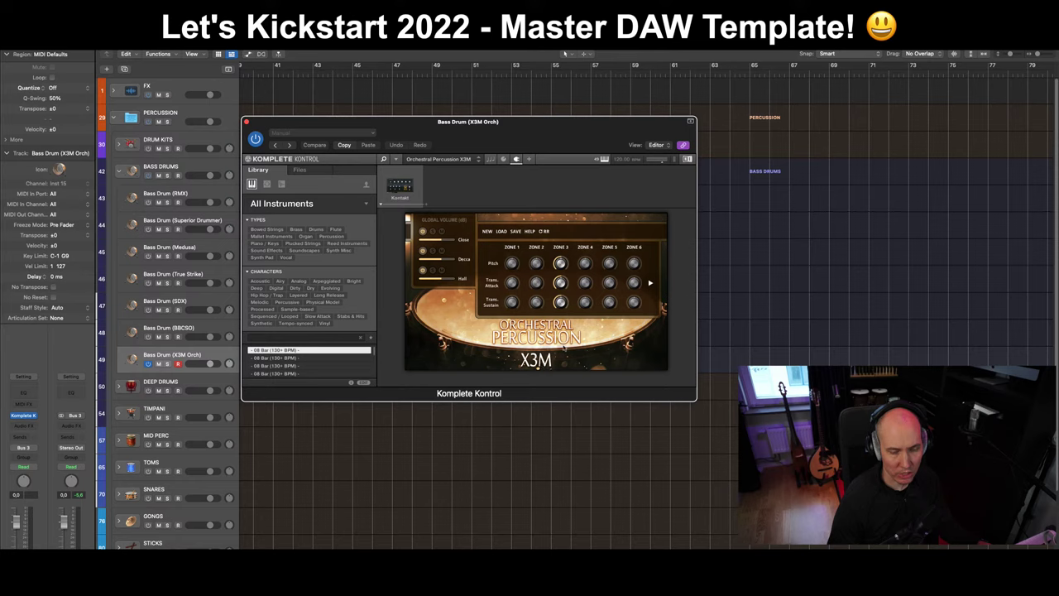
pyautogui.click(515, 248)
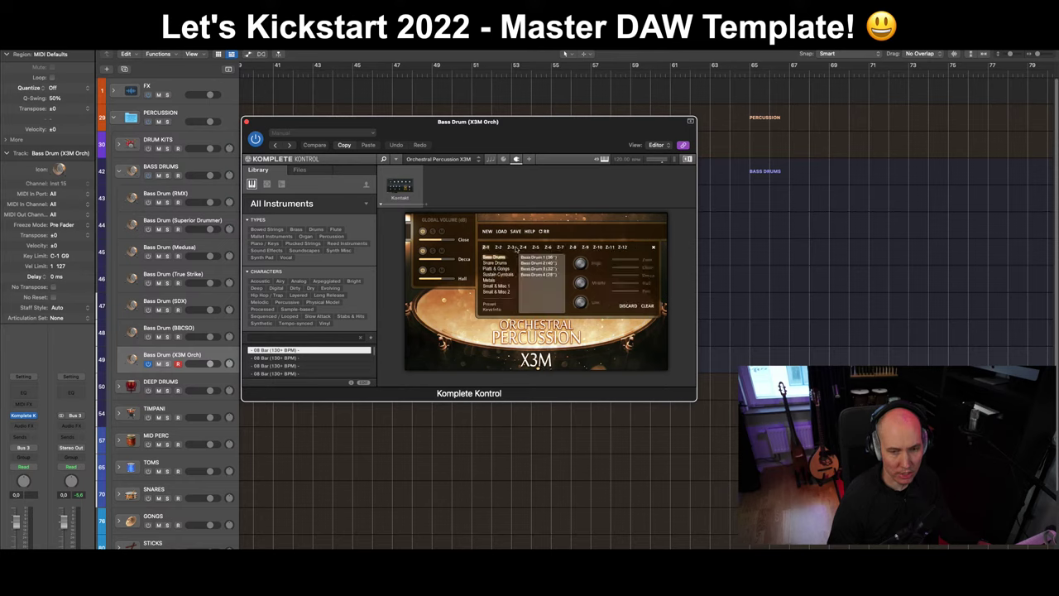
pyautogui.click(512, 248)
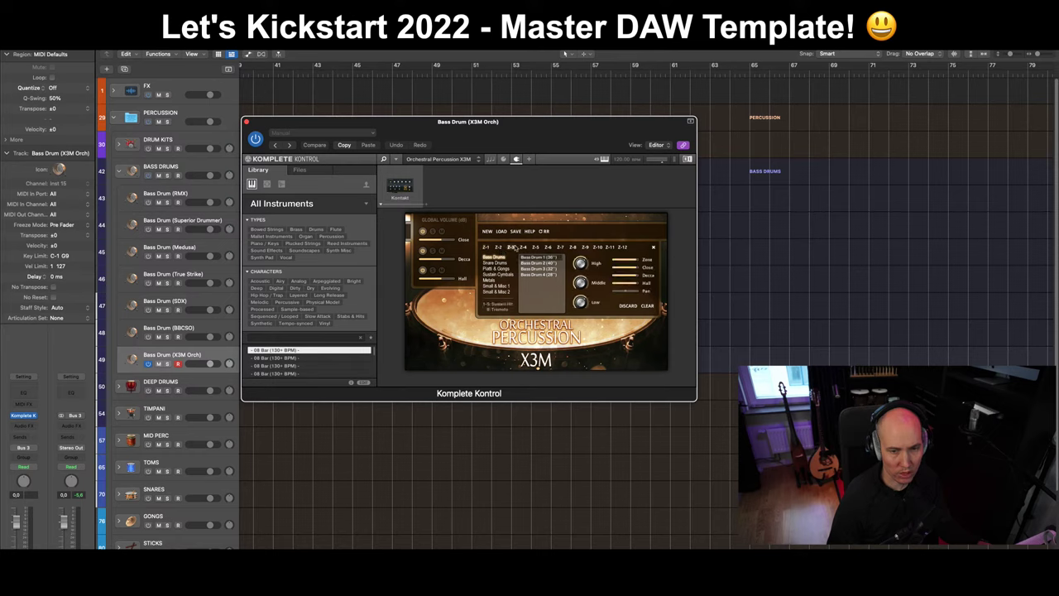
# Step: Switch to the Z-1 zone of the X3M patch and audition its bass drum against the Z-3 zone
pyautogui.click(487, 248)
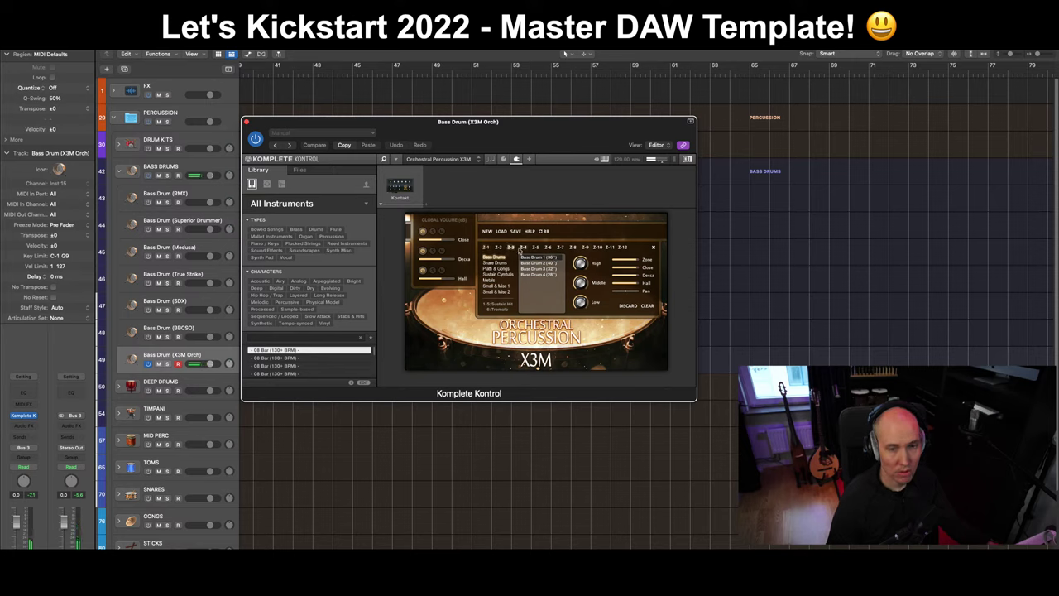
pyautogui.click(491, 248)
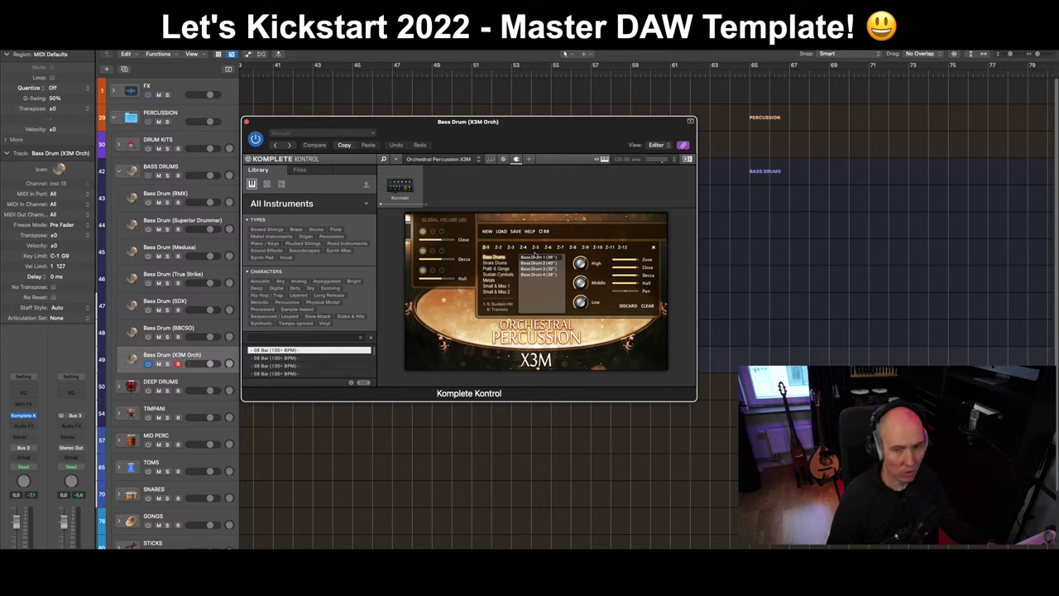
pyautogui.click(490, 248)
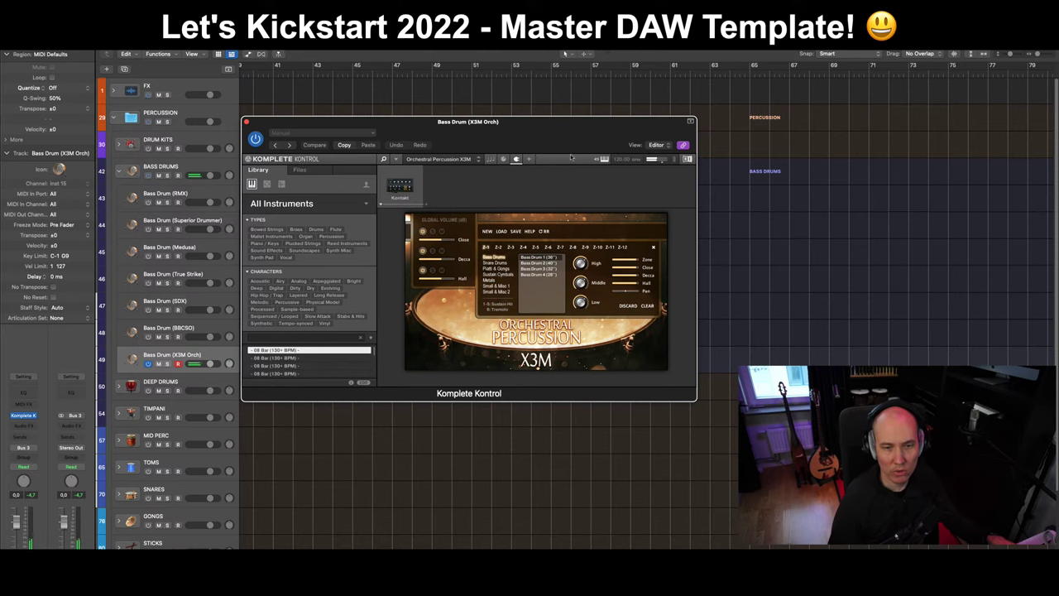
# Step: Return to the Z-3 zone with the window moved lower, close the plug-in window and turn the X3M Orch track off
pyautogui.moveTo(574, 128); pyautogui.dragTo(577, 163)
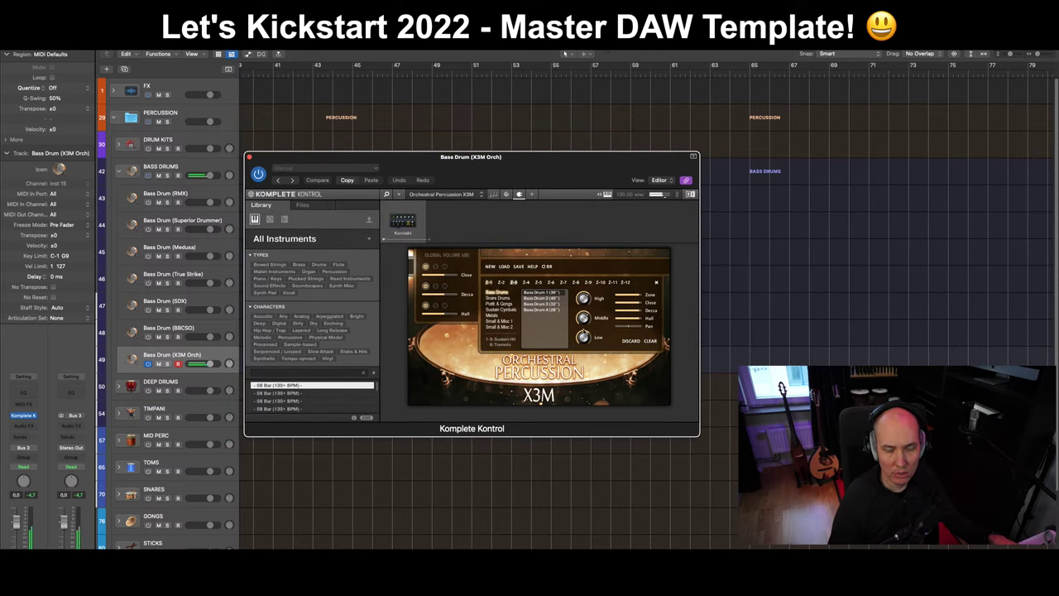
pyautogui.click(653, 341)
pyautogui.click(513, 283)
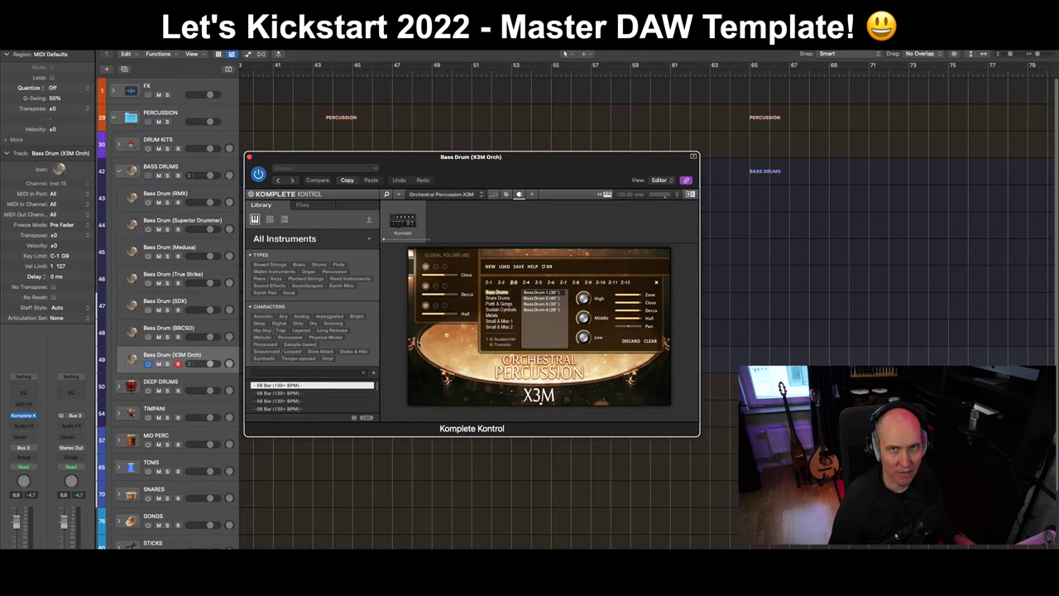
pyautogui.press('super+w')
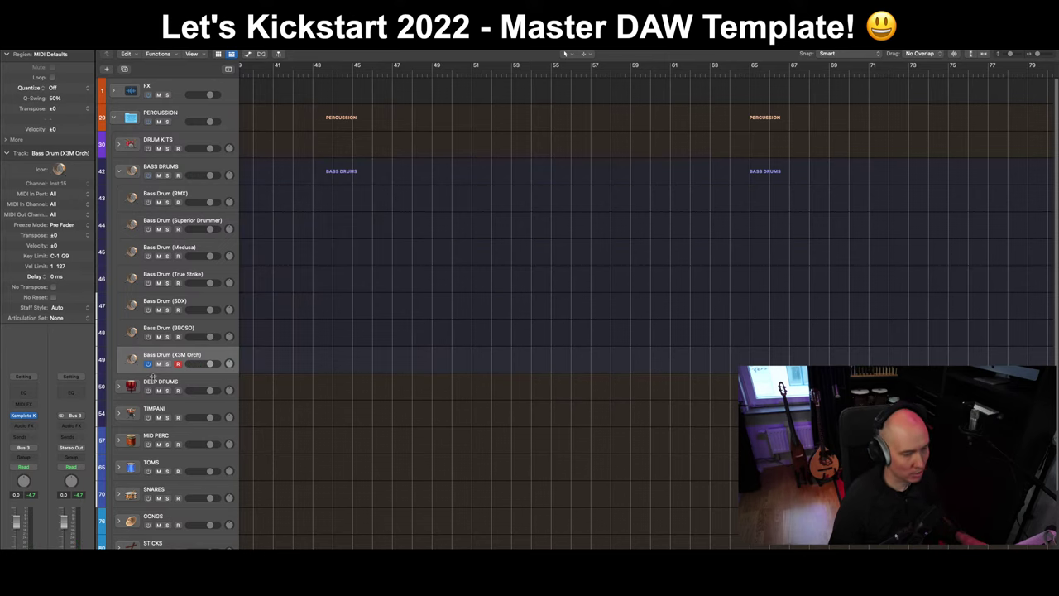
pyautogui.click(148, 364)
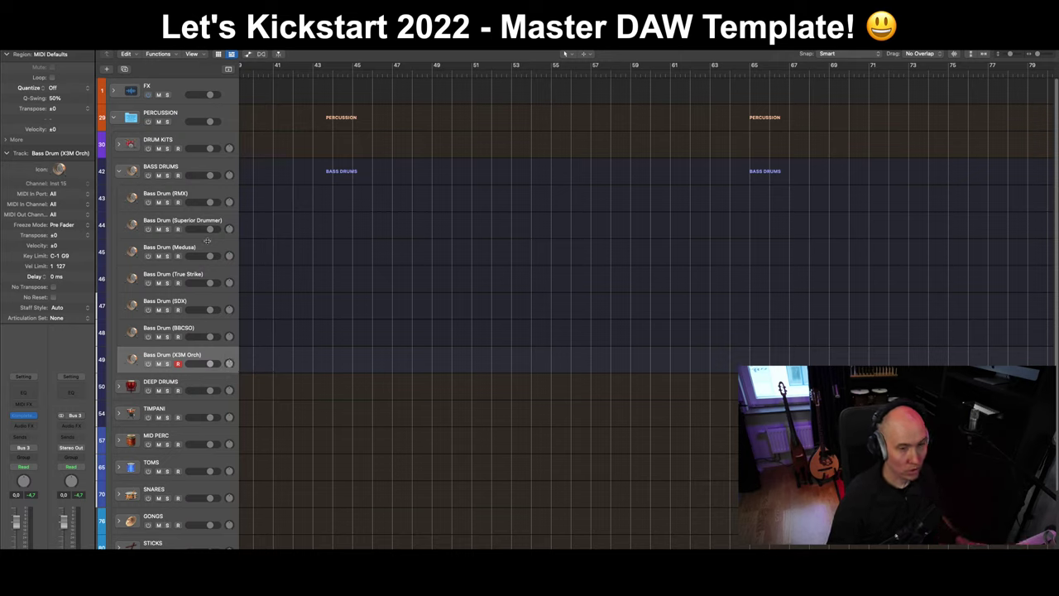
# Step: Review the Bass Drum (RMX), (Superior Drummer) and (Medusa) tracks by selecting each one in turn
pyautogui.click(220, 192)
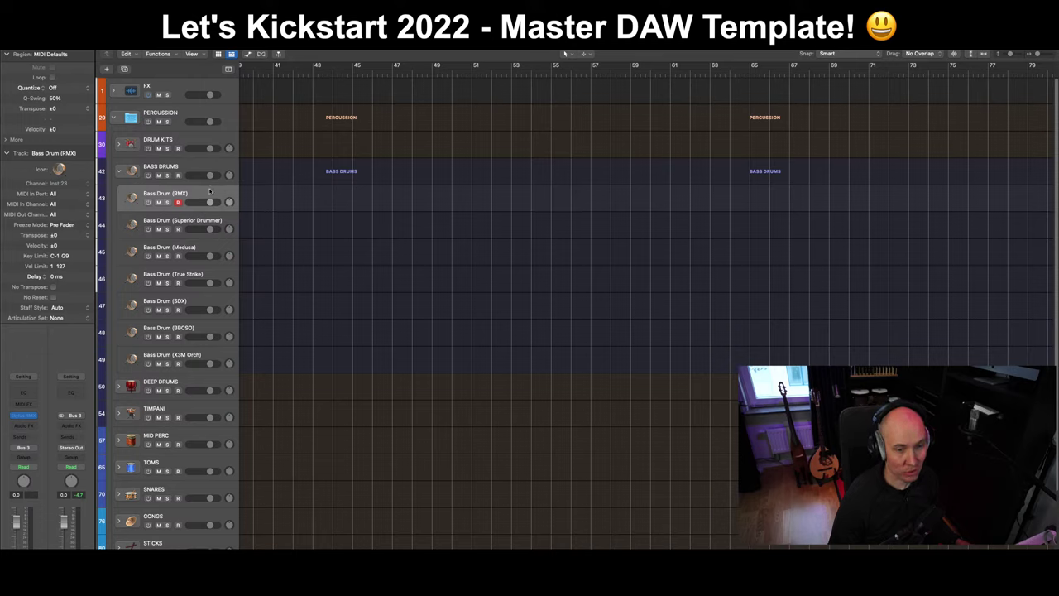
pyautogui.click(221, 217)
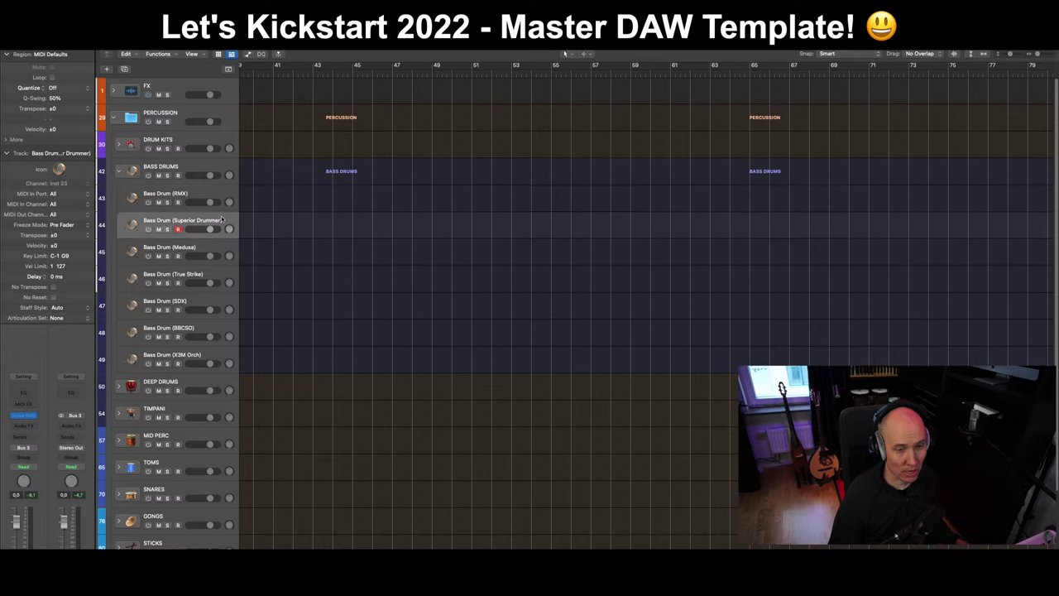
pyautogui.click(223, 248)
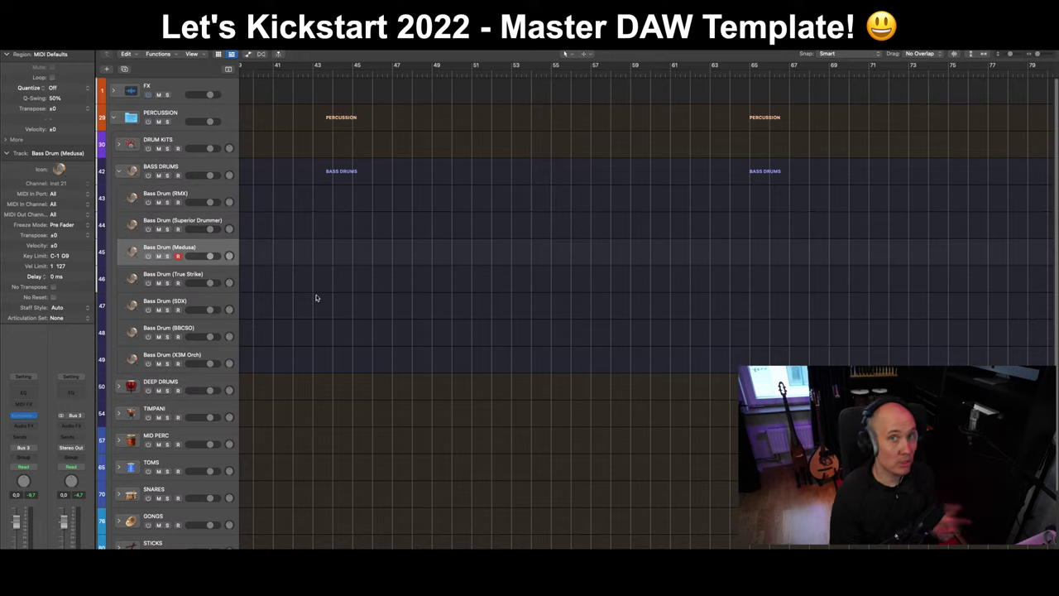
# Step: Collapse the BASS DRUMS stack and expand the DEEP DRUMS stack
pyautogui.click(119, 170)
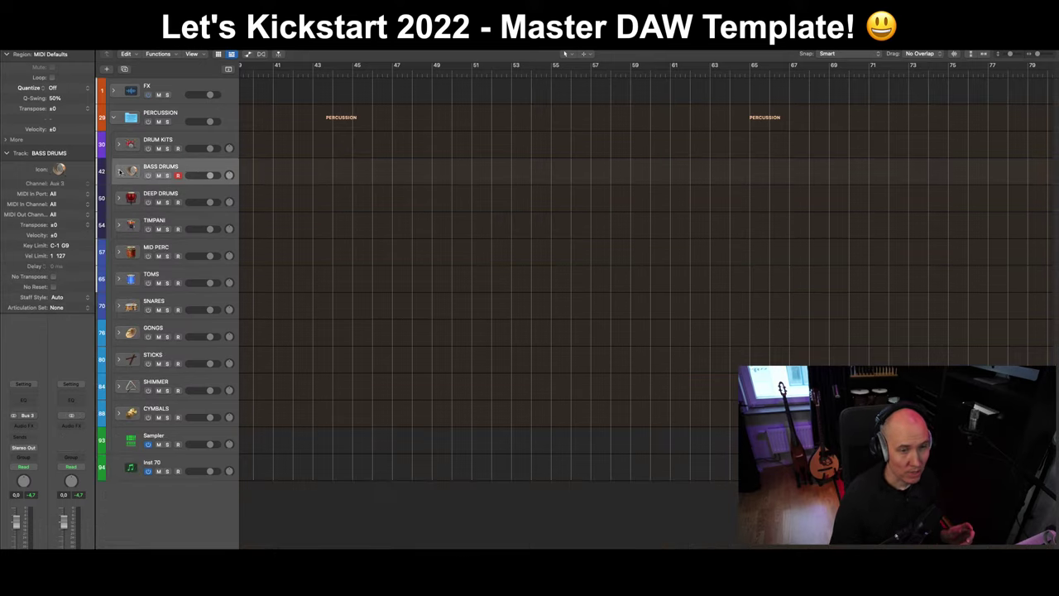
pyautogui.click(120, 199)
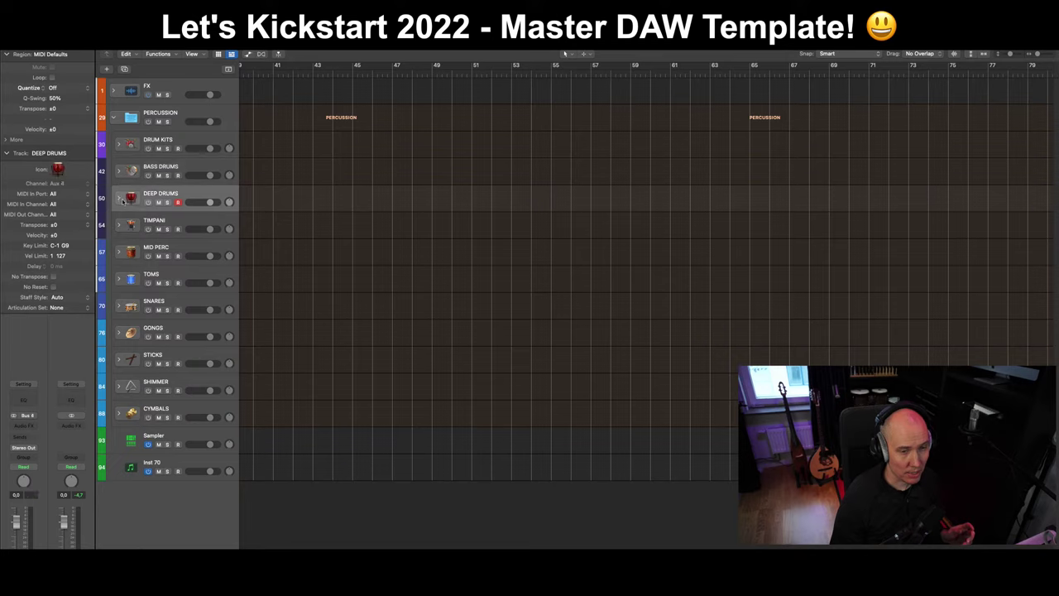
pyautogui.click(120, 198)
# Step: Turn on the Deep Drums (Action Strikes) track, audition the Lethal Ethno Ensemble, close the plug-in window and turn the track off
pyautogui.click(149, 235)
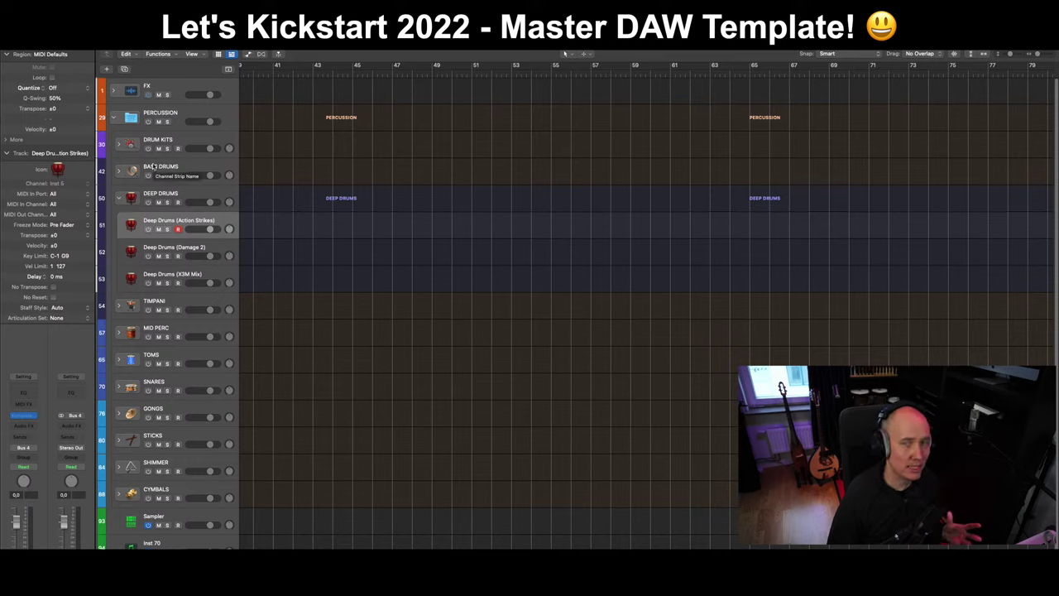
pyautogui.click(148, 230)
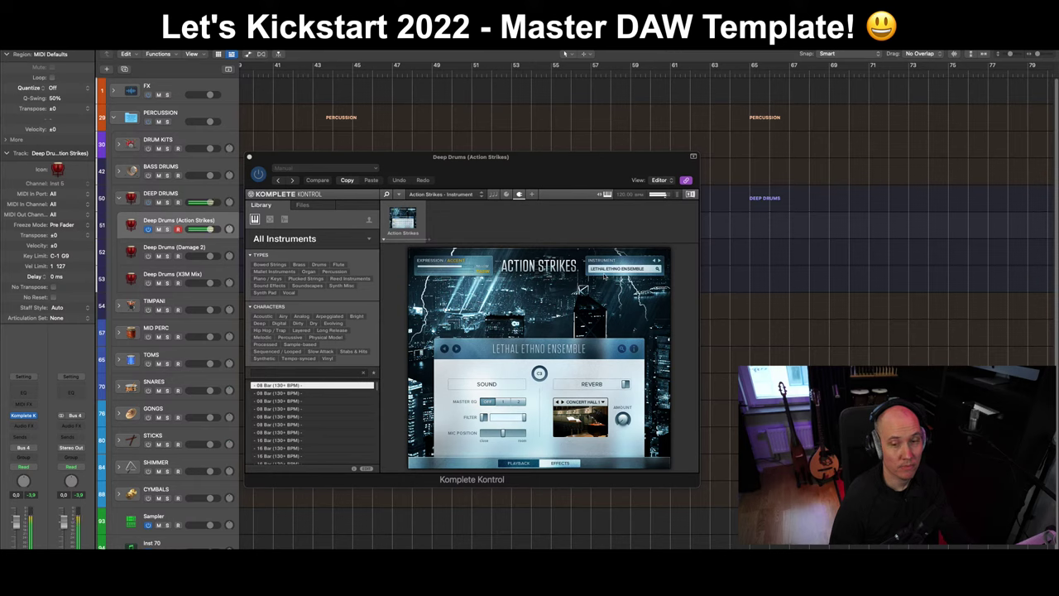
pyautogui.press('super+w')
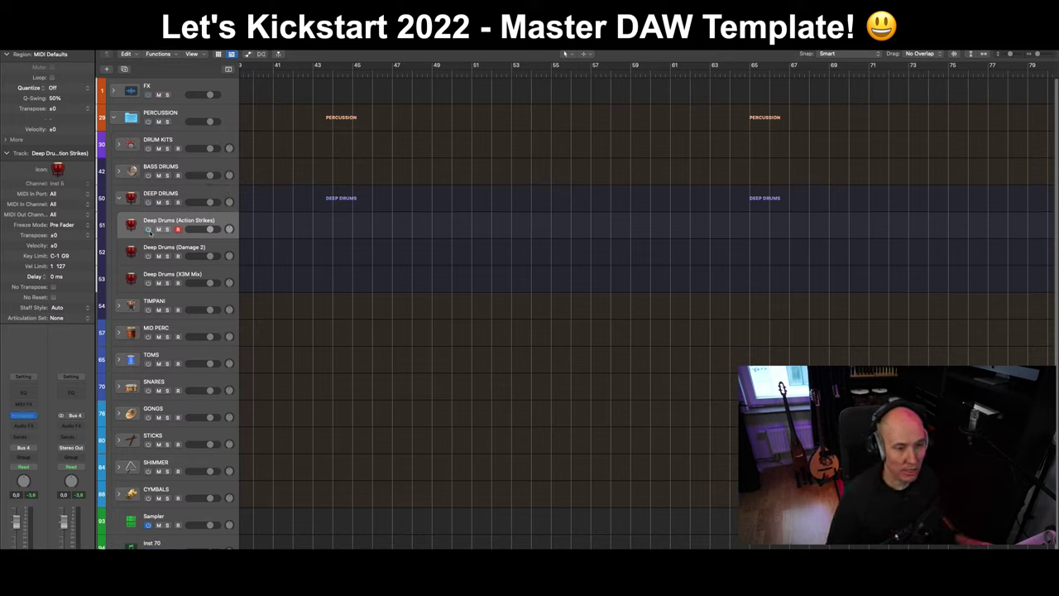
# Step: Turn on the Deep Drums (Damage 2) track, browse the D2 Ensemble Designer presets, audition Armageddon 2 and turn the track off
pyautogui.click(167, 257)
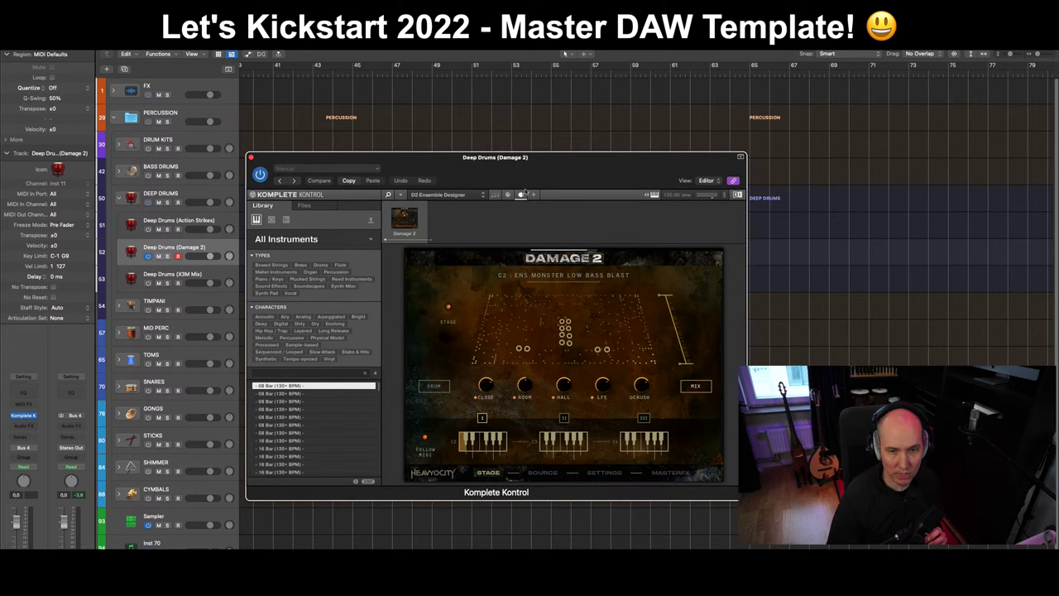
pyautogui.click(533, 195)
pyautogui.click(433, 269)
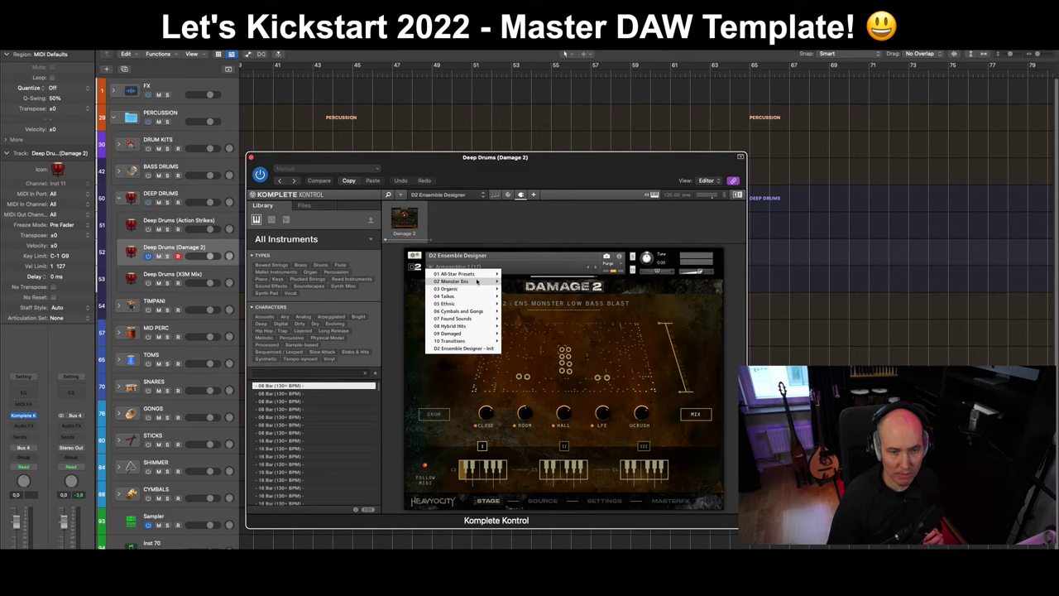
pyautogui.moveTo(477, 282)
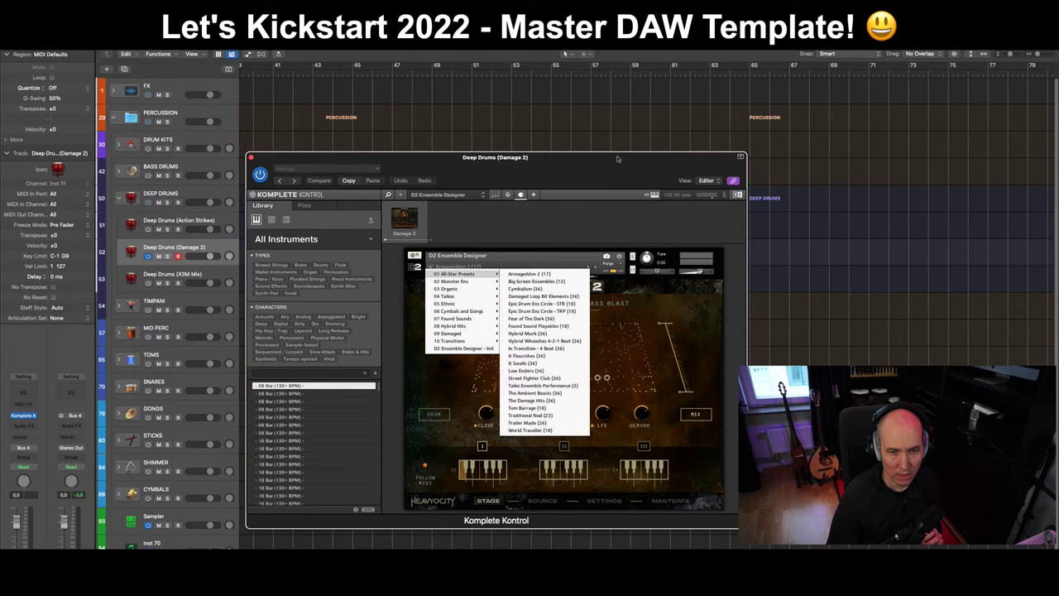
pyautogui.click(407, 303)
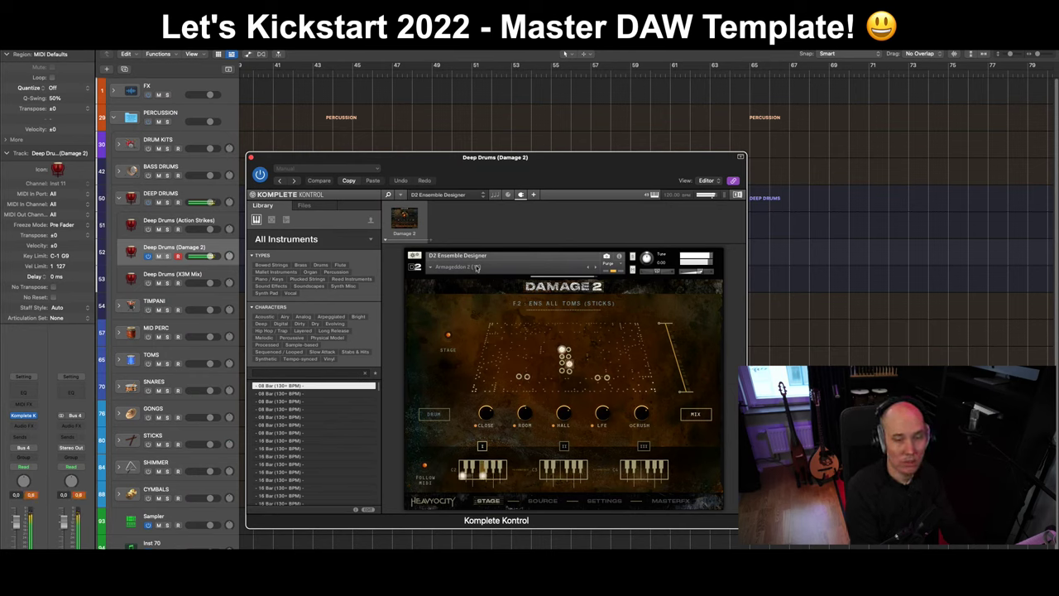
pyautogui.click(80, 495)
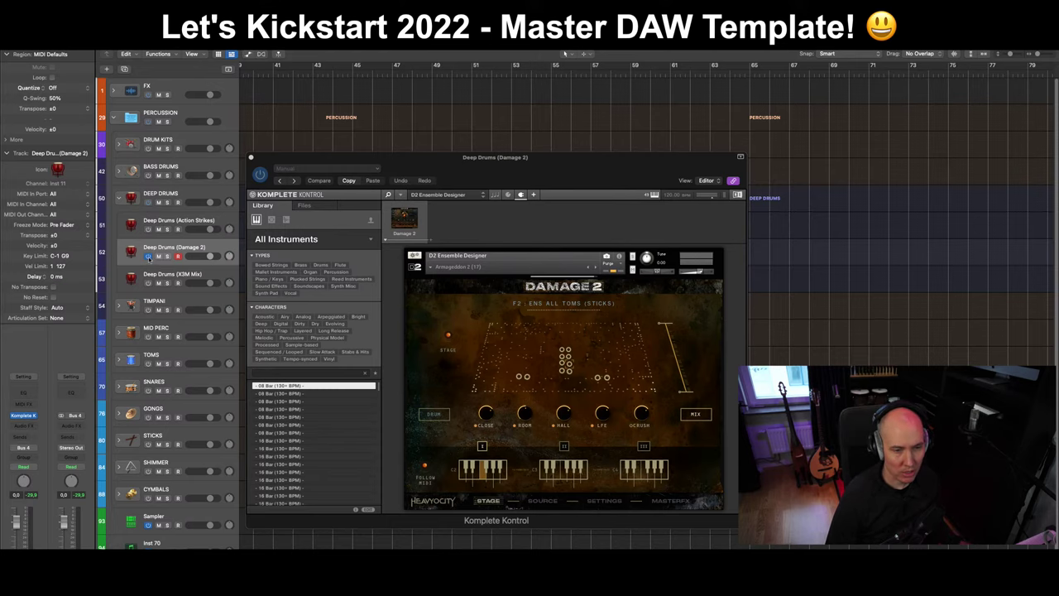
pyautogui.click(148, 257)
# Step: Turn on the Deep Drums (X3M Mix) track and audition The Brute from the Low Ensembles
pyautogui.click(219, 272)
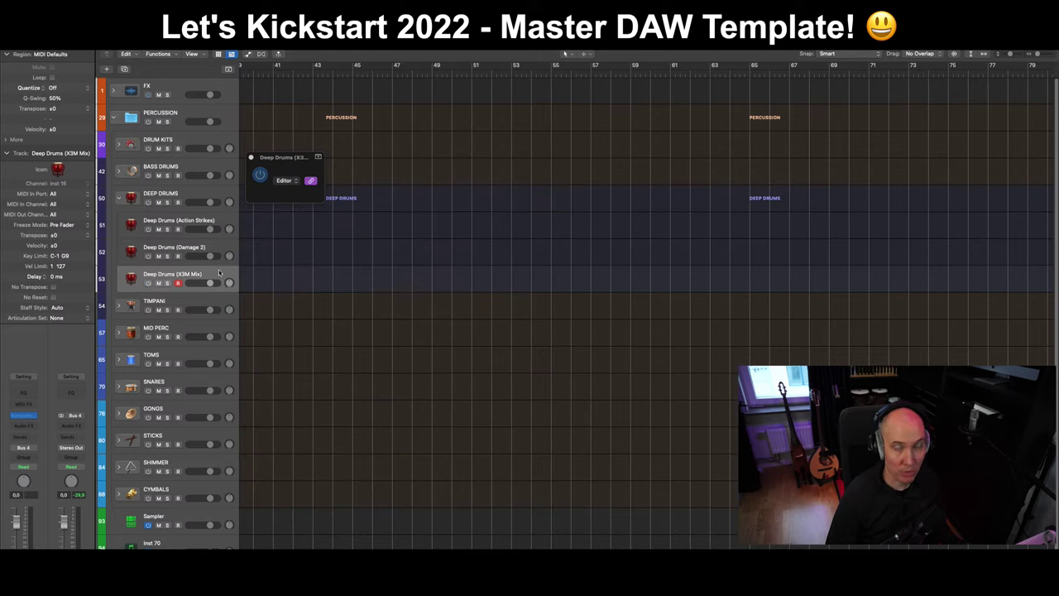
pyautogui.click(148, 283)
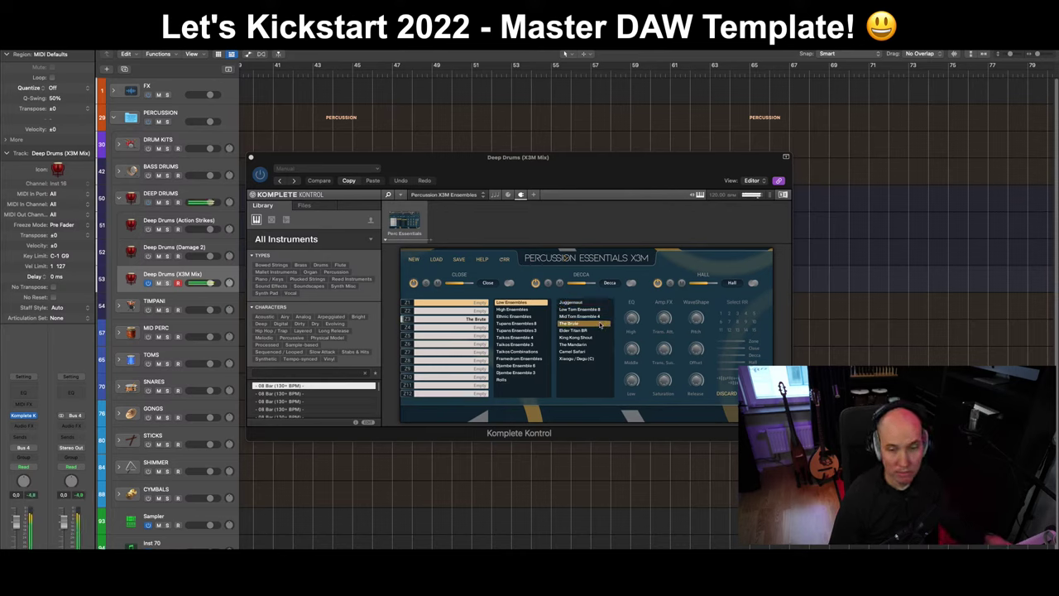
pyautogui.click(447, 320)
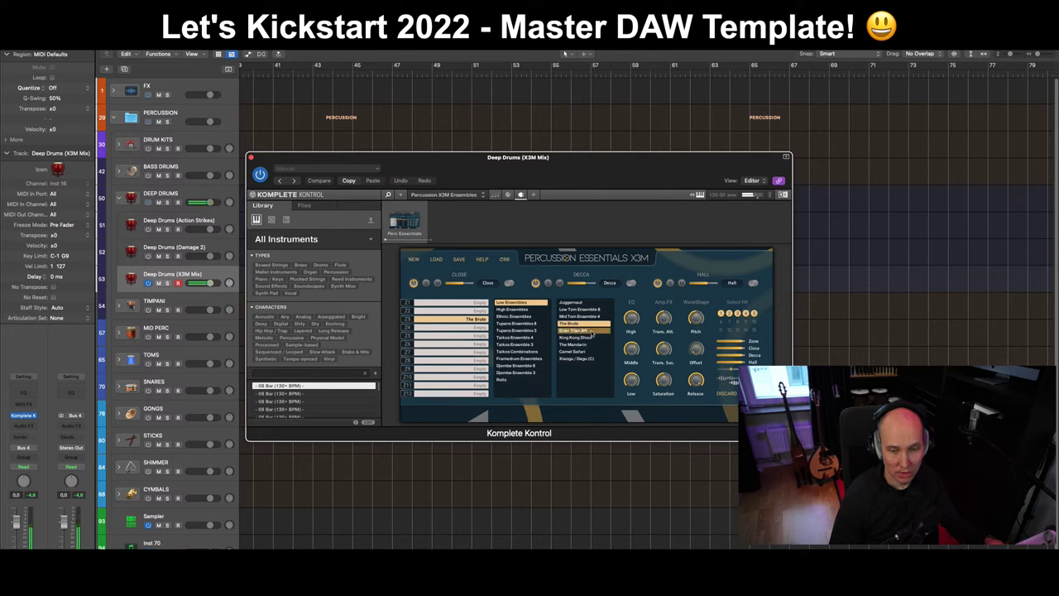
# Step: Audition Juggernaut, Low Tom Ensemble 8 and King Kong Shout in turn in the slot holding The Brute
pyautogui.click(583, 303)
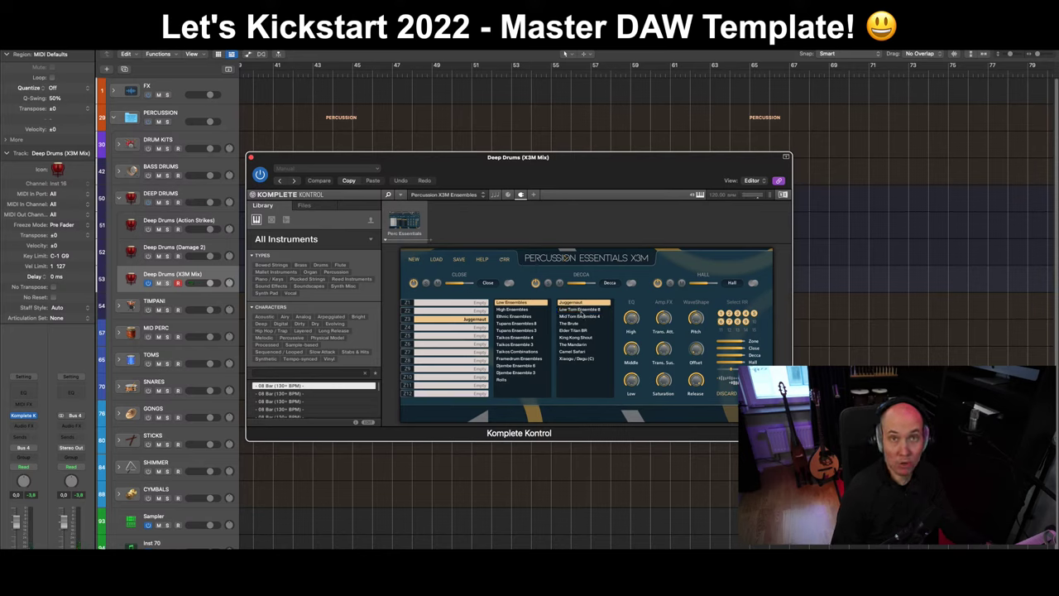
pyautogui.click(579, 316)
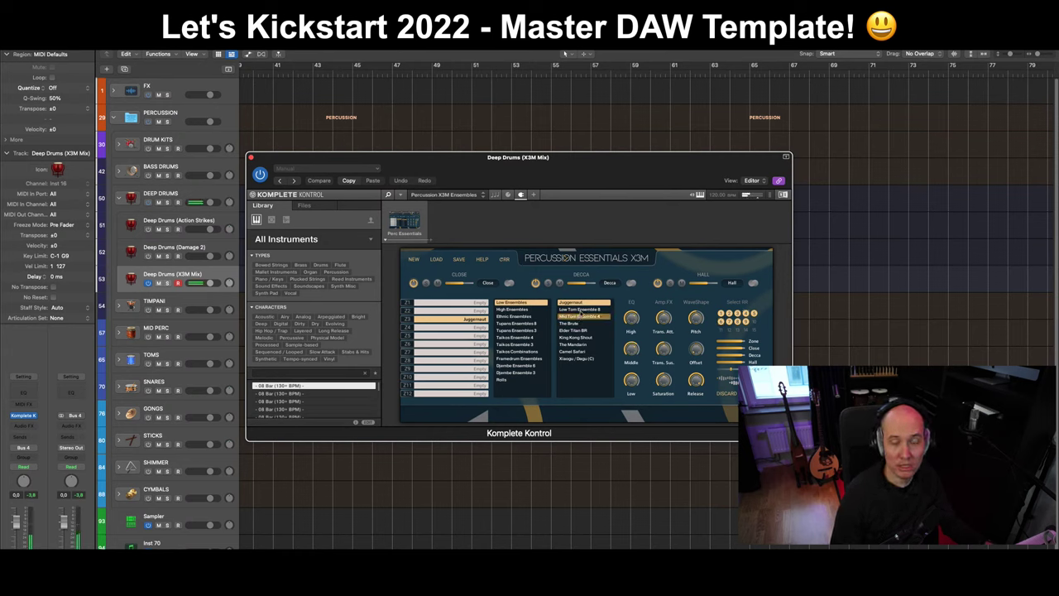
pyautogui.click(579, 309)
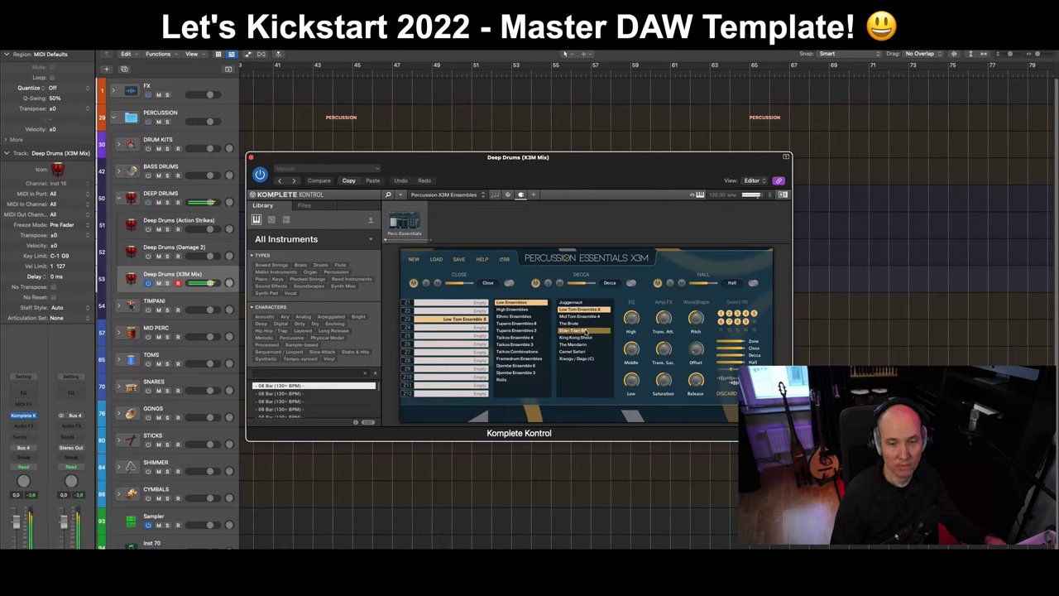
pyautogui.click(584, 330)
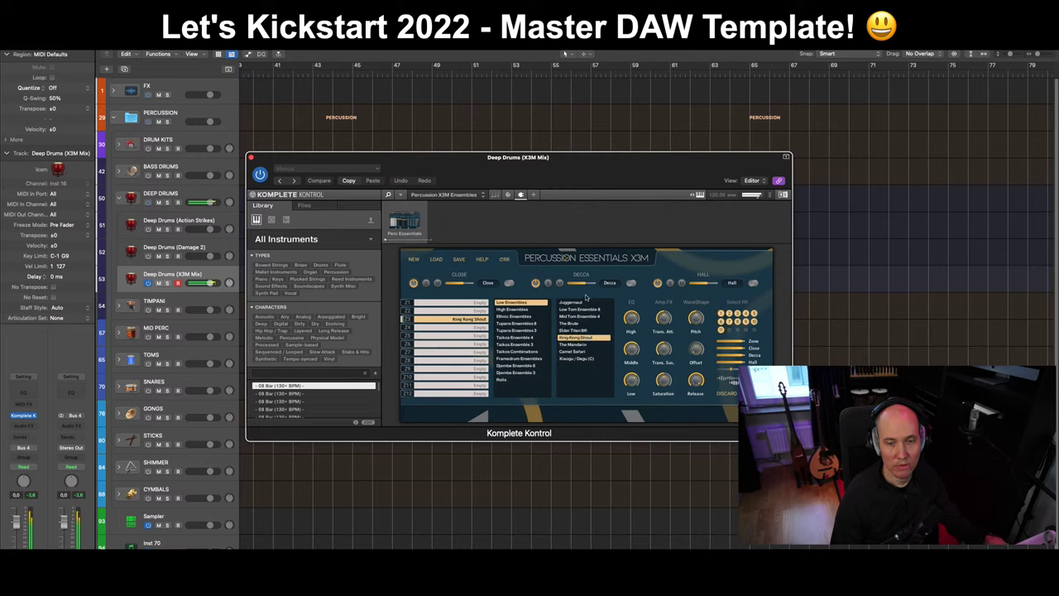
# Step: Load Juggernaut in the slot again, close the plug-in window and turn the Deep Drums (X3M Mix) track off
pyautogui.click(586, 303)
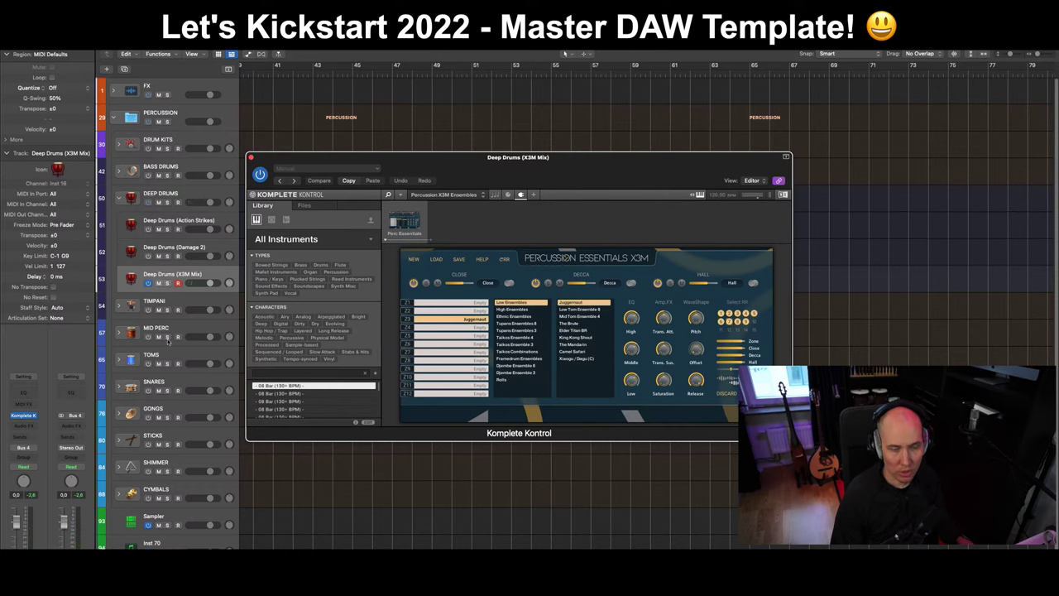
pyautogui.press('super+w')
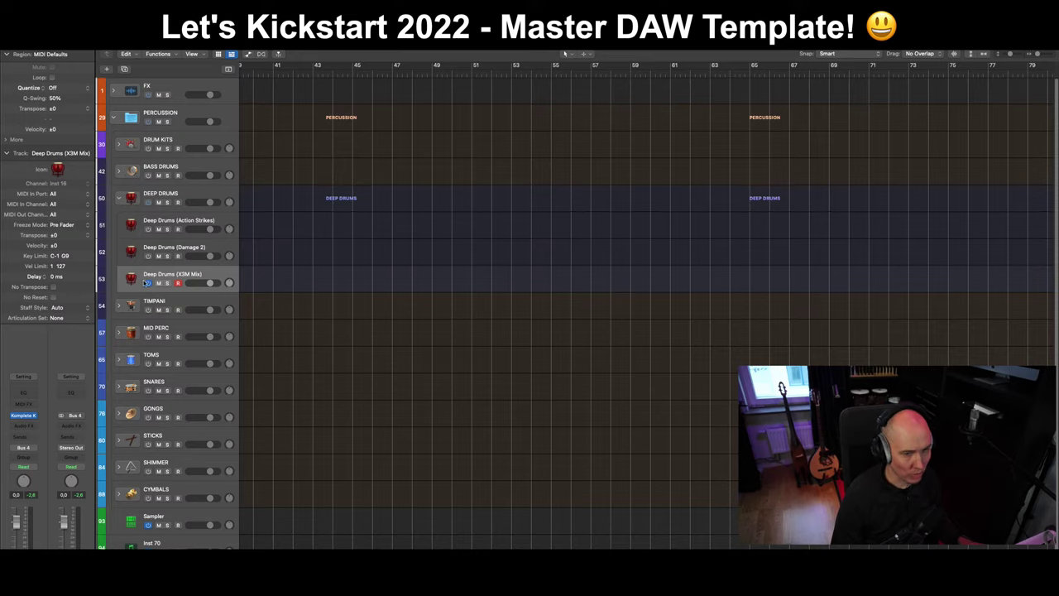
pyautogui.click(199, 195)
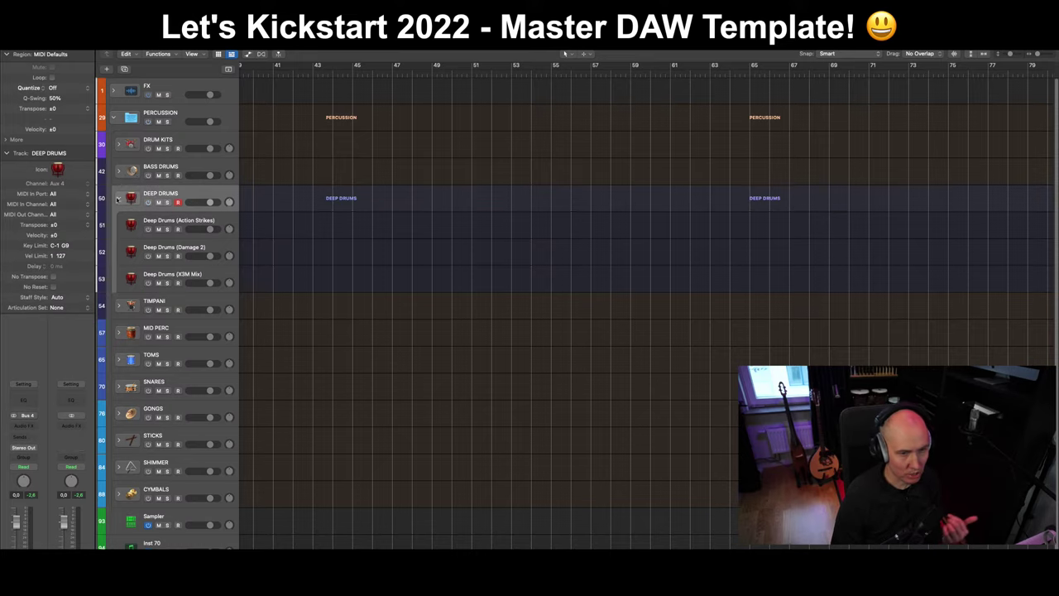
# Step: Collapse the DEEP DRUMS stack and expand the TIMPANI stack
pyautogui.click(119, 197)
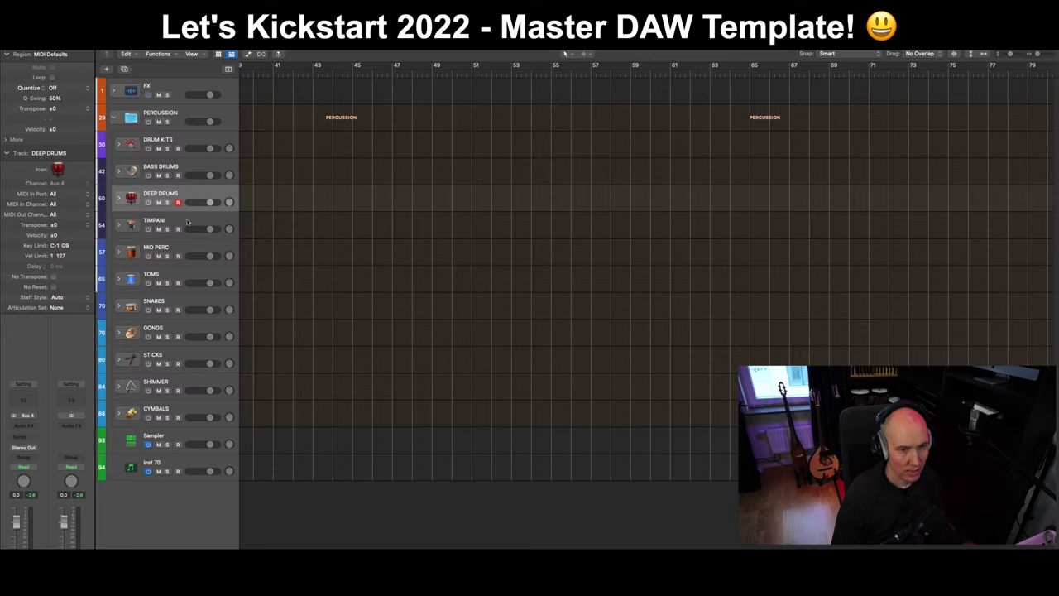
pyautogui.click(124, 225)
pyautogui.click(119, 224)
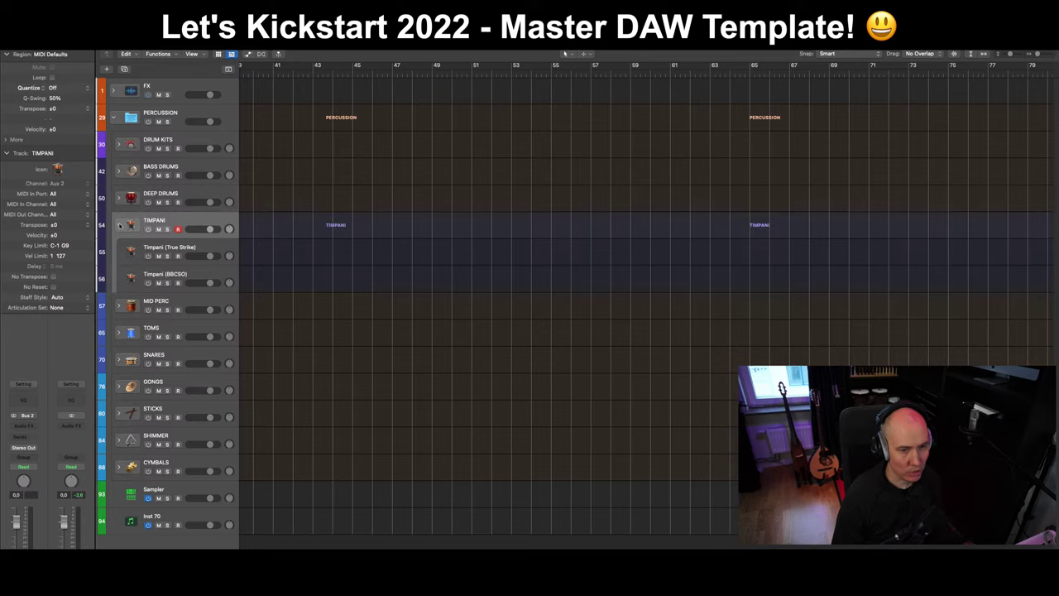
# Step: Turn on the Timpani (True Strike) track, move its plug-in window higher and audition the Roll and Hit articulations
pyautogui.click(233, 245)
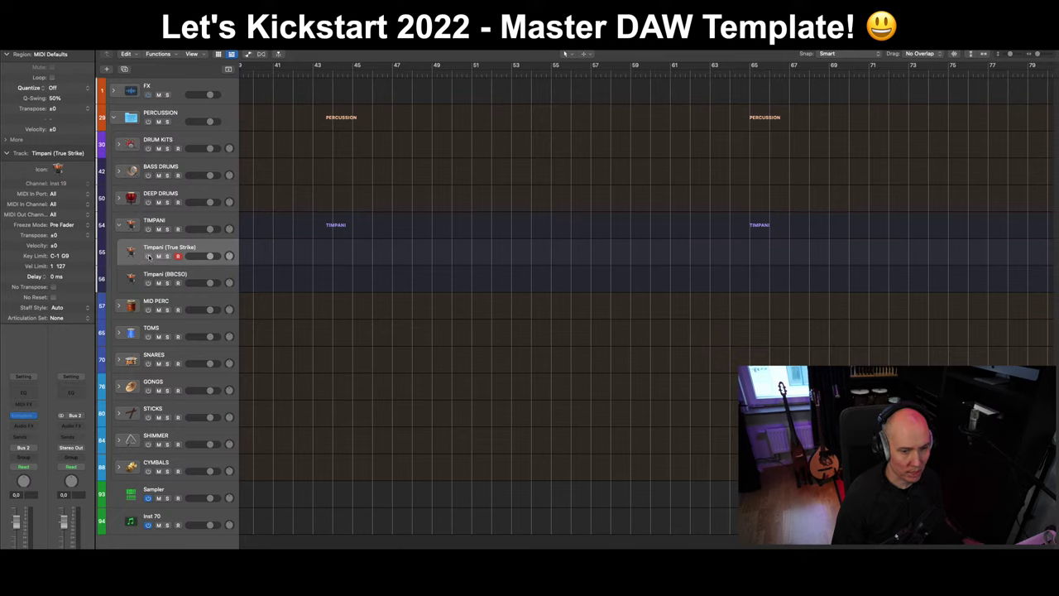
pyautogui.doubleClick(221, 247)
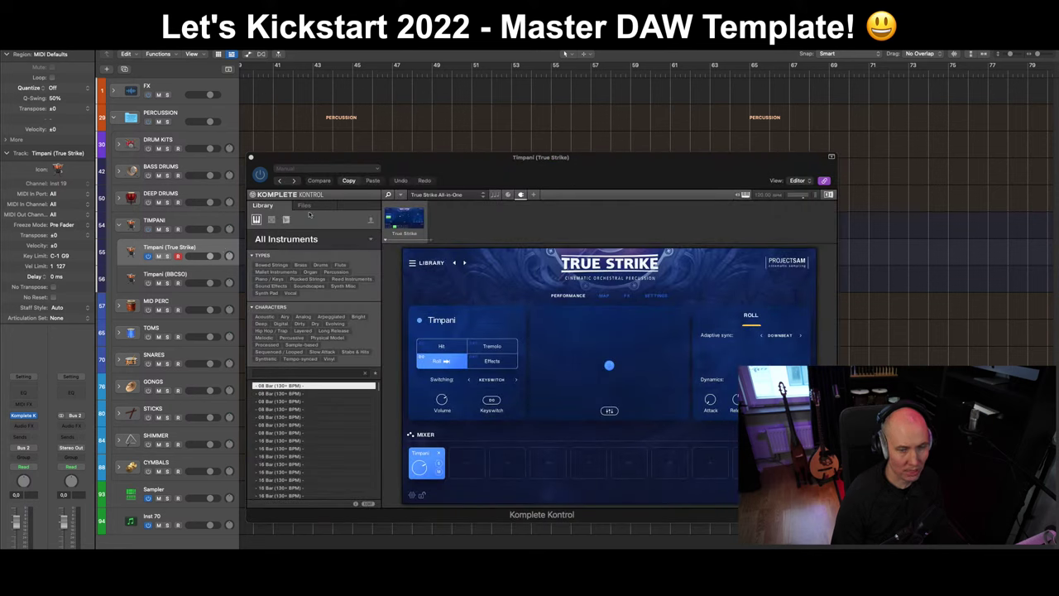
pyautogui.click(451, 160)
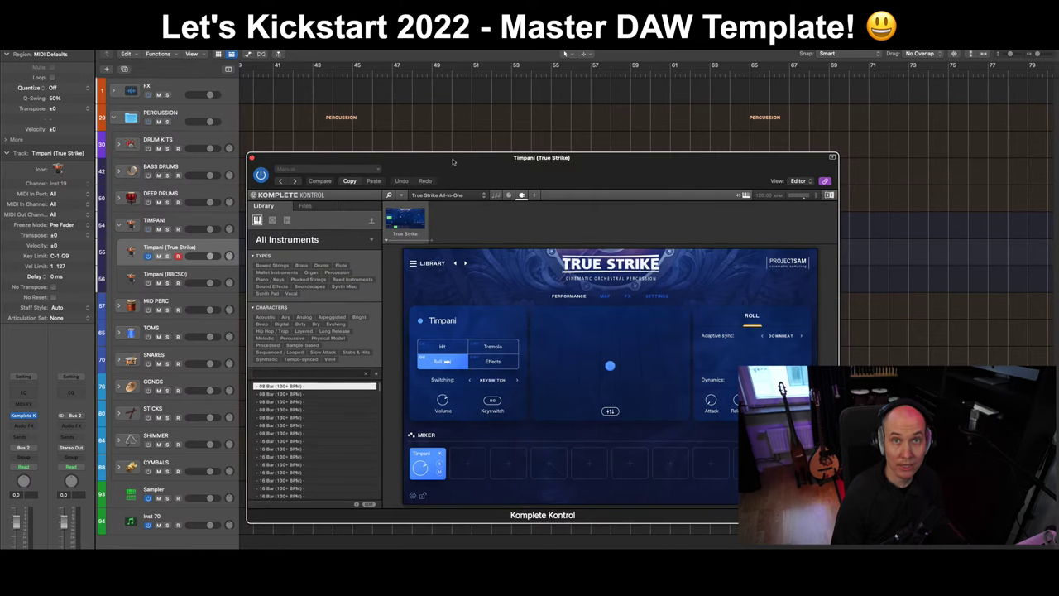
pyautogui.moveTo(453, 161); pyautogui.dragTo(462, 126)
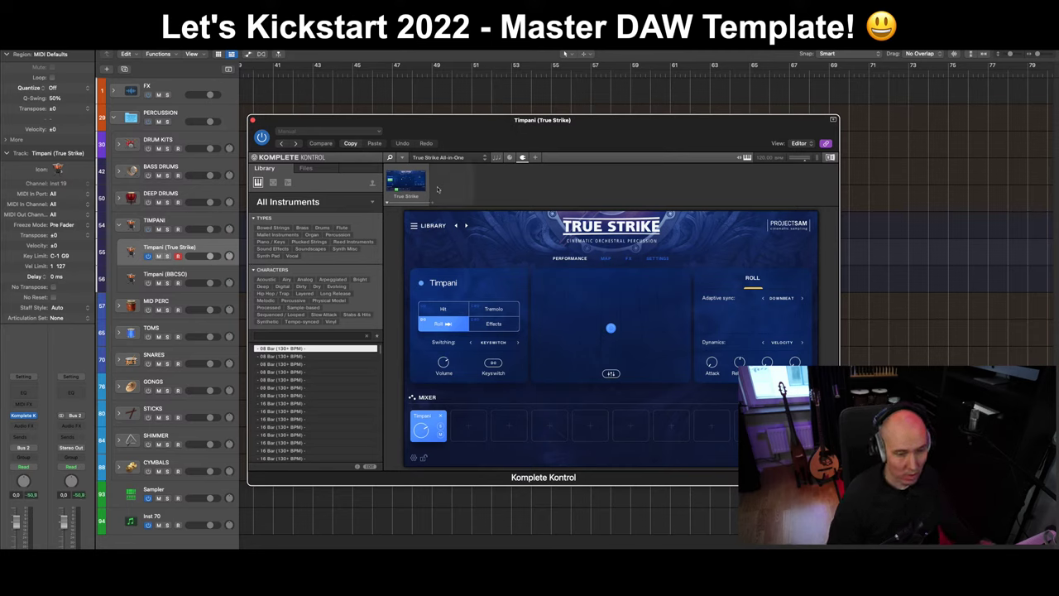
pyautogui.click(231, 244)
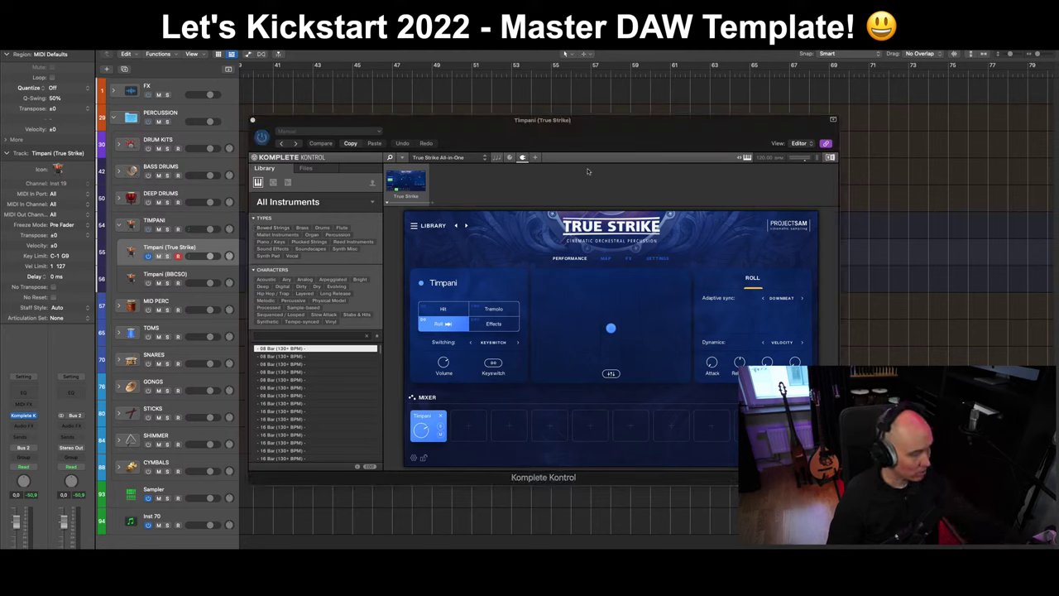
pyautogui.click(749, 158)
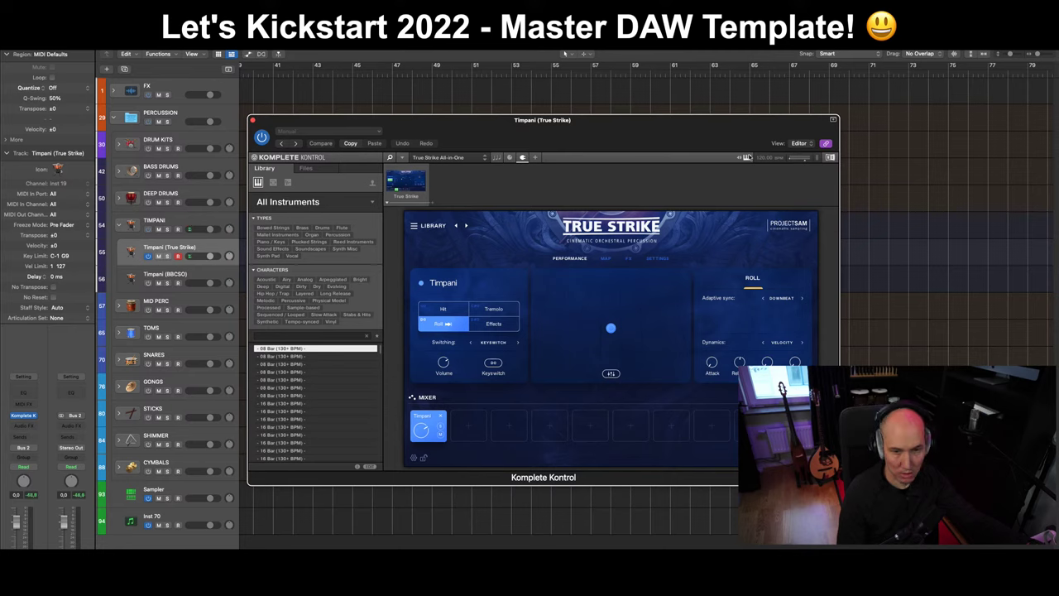
pyautogui.click(221, 255)
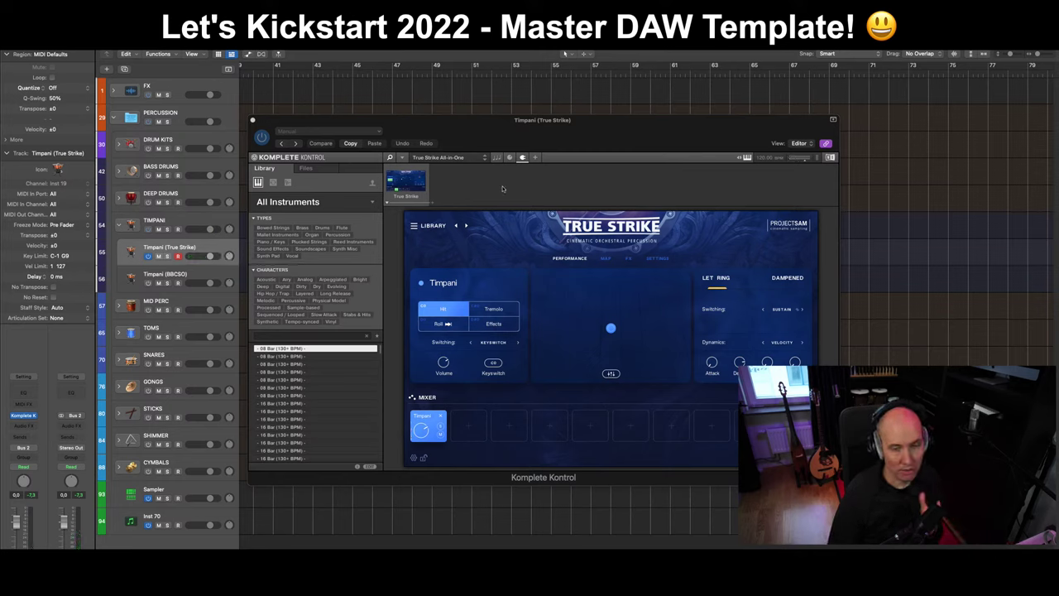
pyautogui.moveTo(587, 139); pyautogui.dragTo(585, 141)
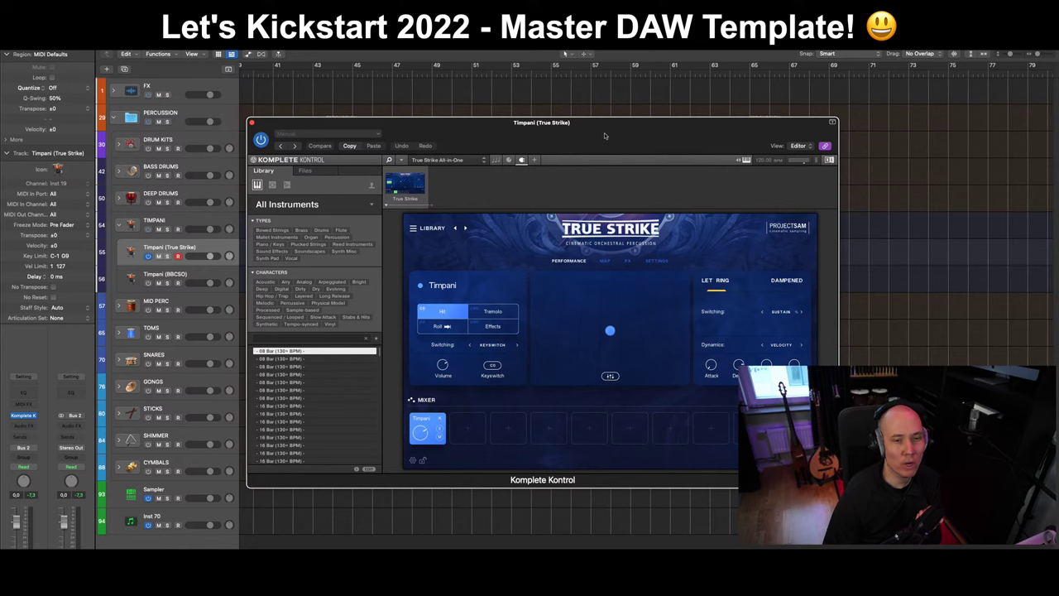
pyautogui.moveTo(604, 136); pyautogui.dragTo(603, 134)
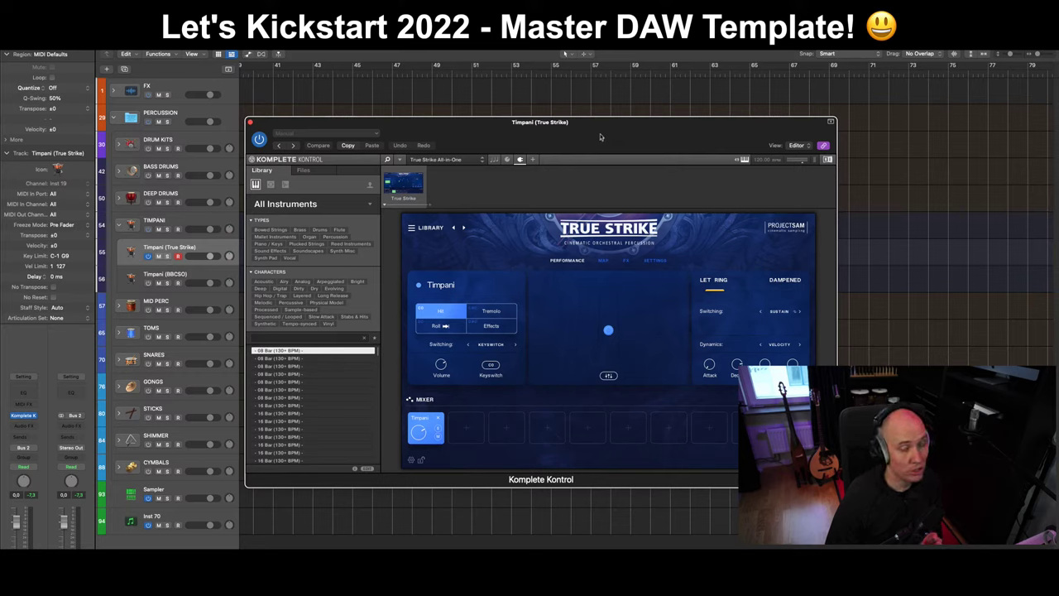
pyautogui.moveTo(602, 138); pyautogui.dragTo(605, 138)
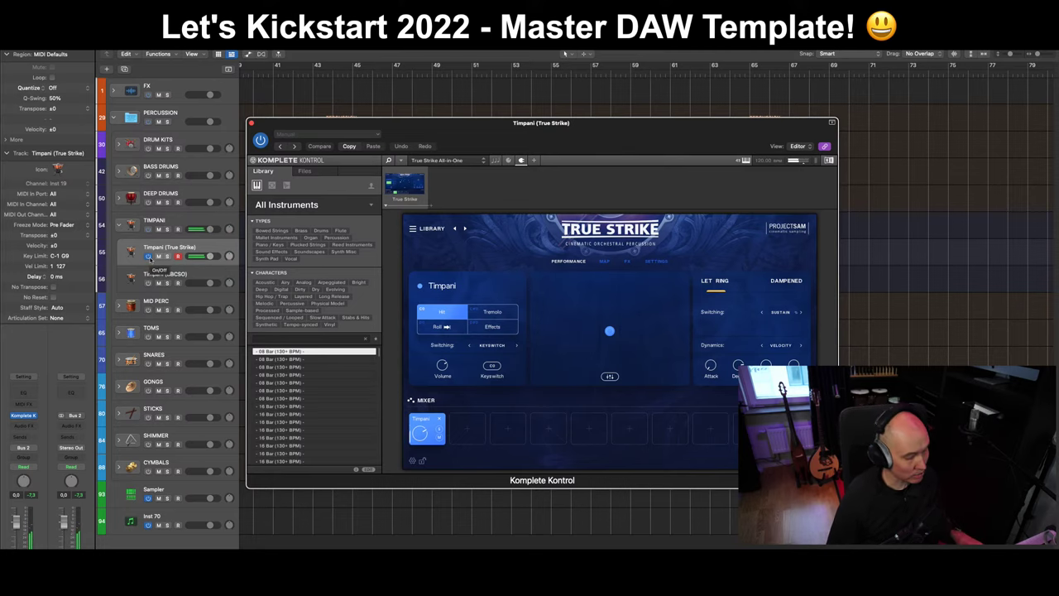
# Step: Switch from the Timpani (True Strike) track to Timpani (BBCSO), turn it on, choose the Hits articulation and move the plug-in window higher
pyautogui.click(216, 271)
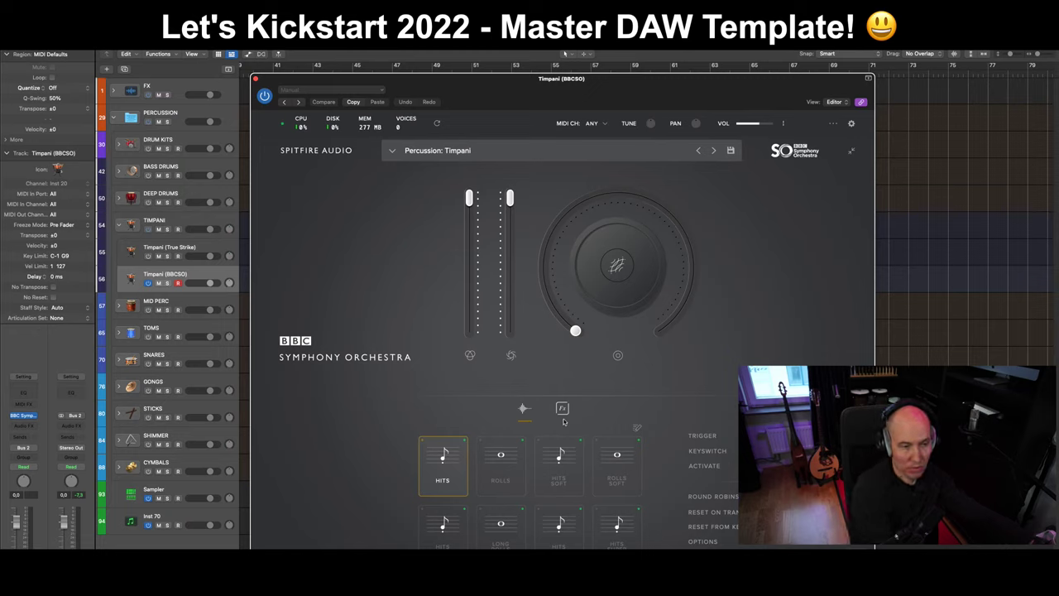
pyautogui.click(443, 457)
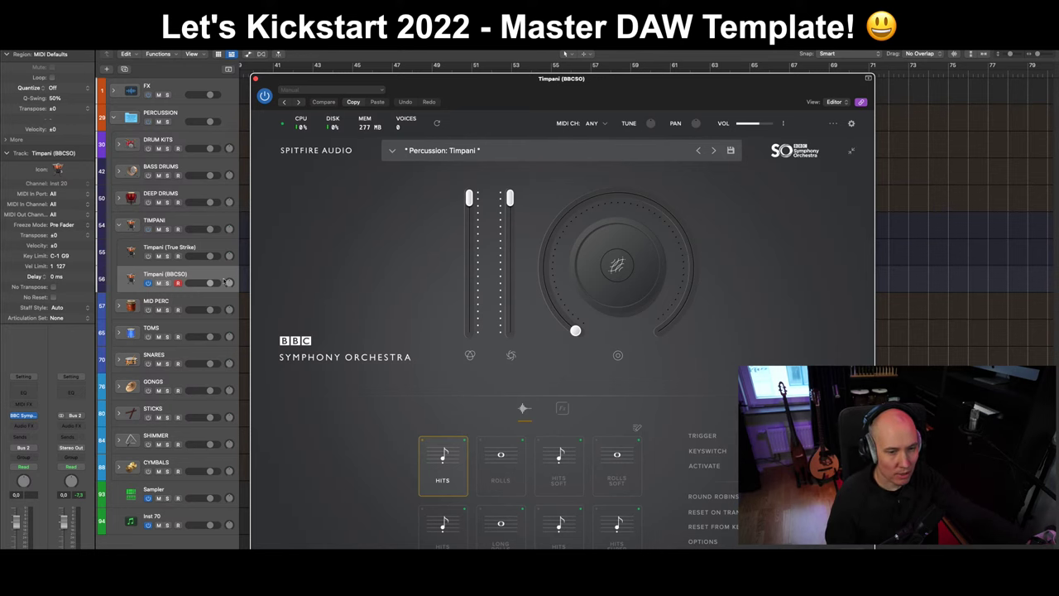
pyautogui.click(157, 284)
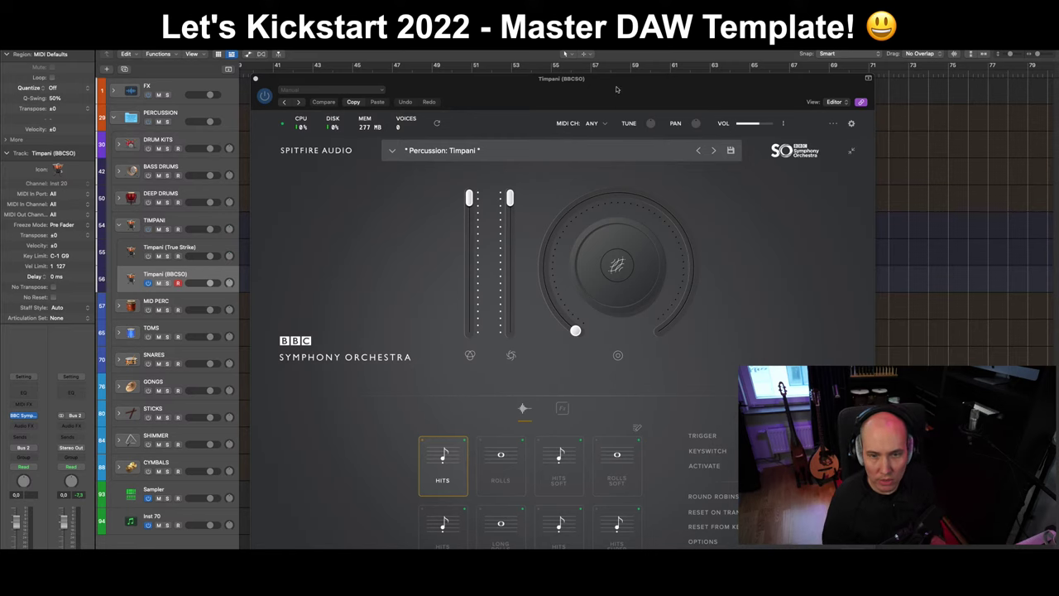
pyautogui.moveTo(618, 86); pyautogui.dragTo(627, 24)
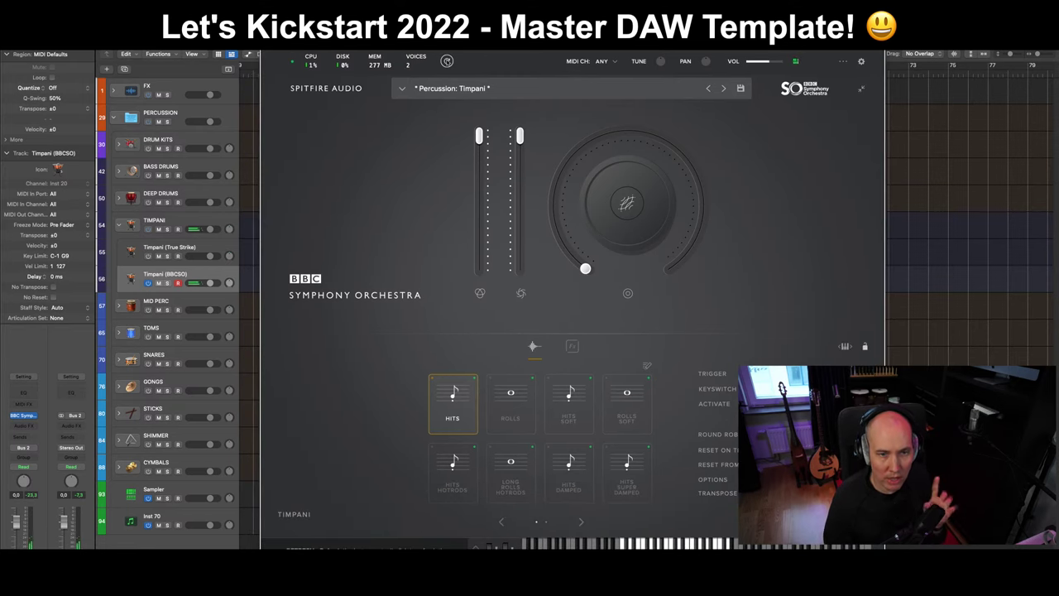
# Step: Audition the BBC Symphony Orchestra timpani hits, close the plug-in window and turn the Timpani (BBCSO) track off
pyautogui.moveTo(448, 37); pyautogui.dragTo(433, 38)
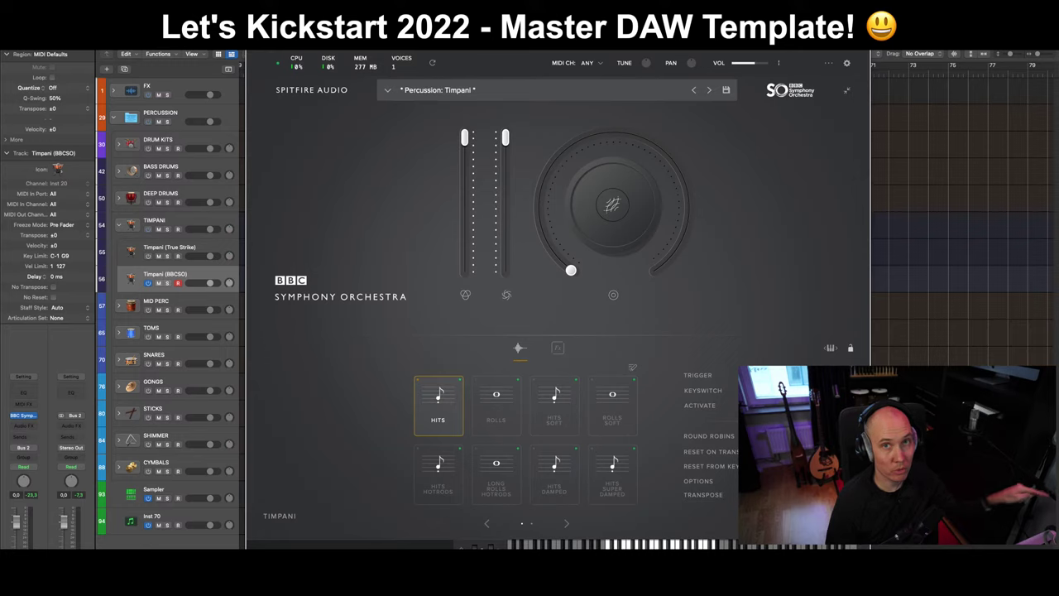
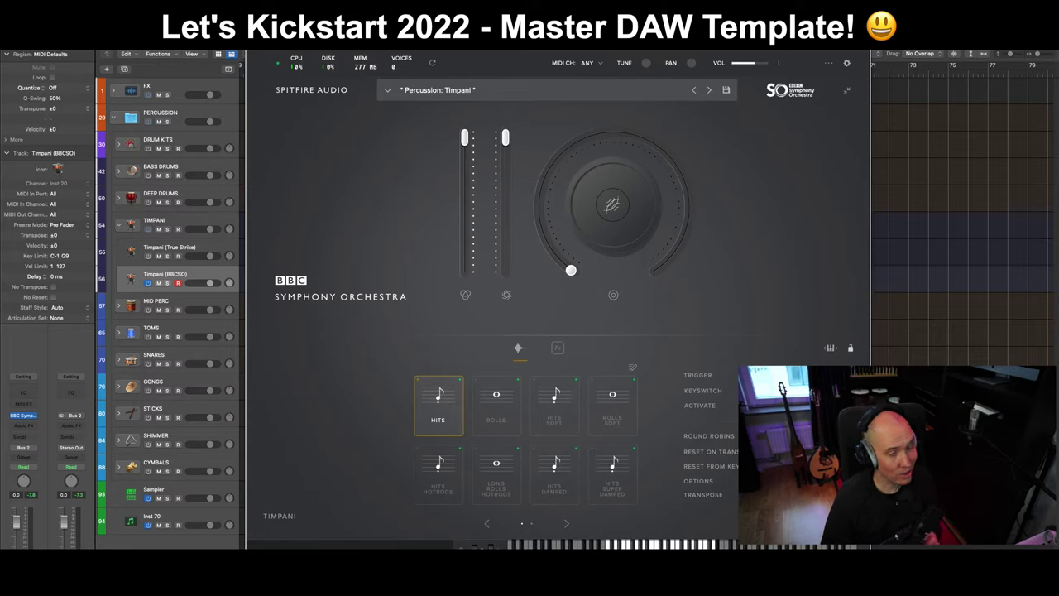
pyautogui.moveTo(558, 33); pyautogui.dragTo(551, 31)
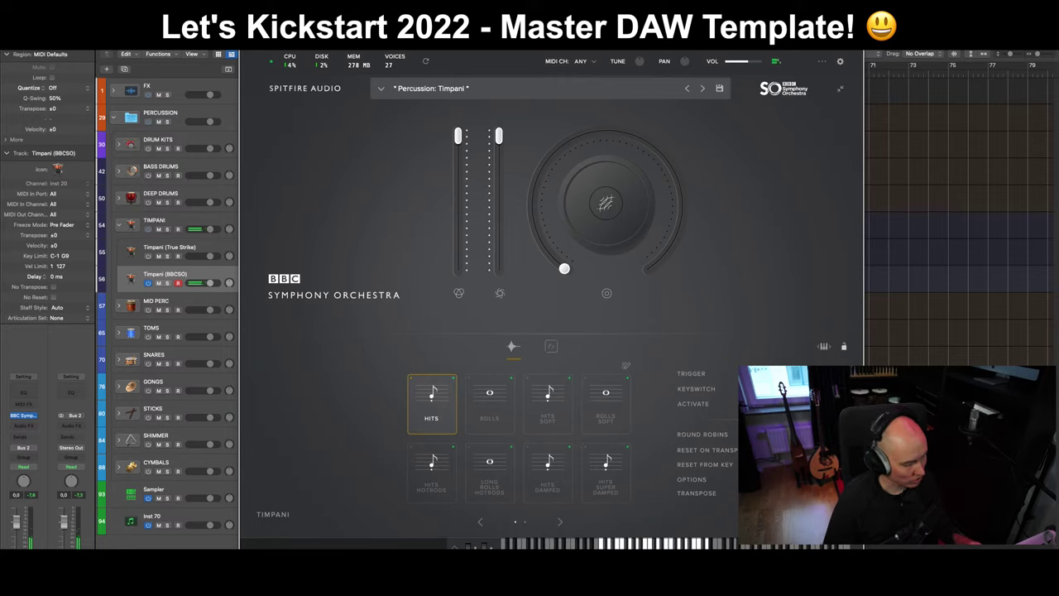
pyautogui.click(149, 284)
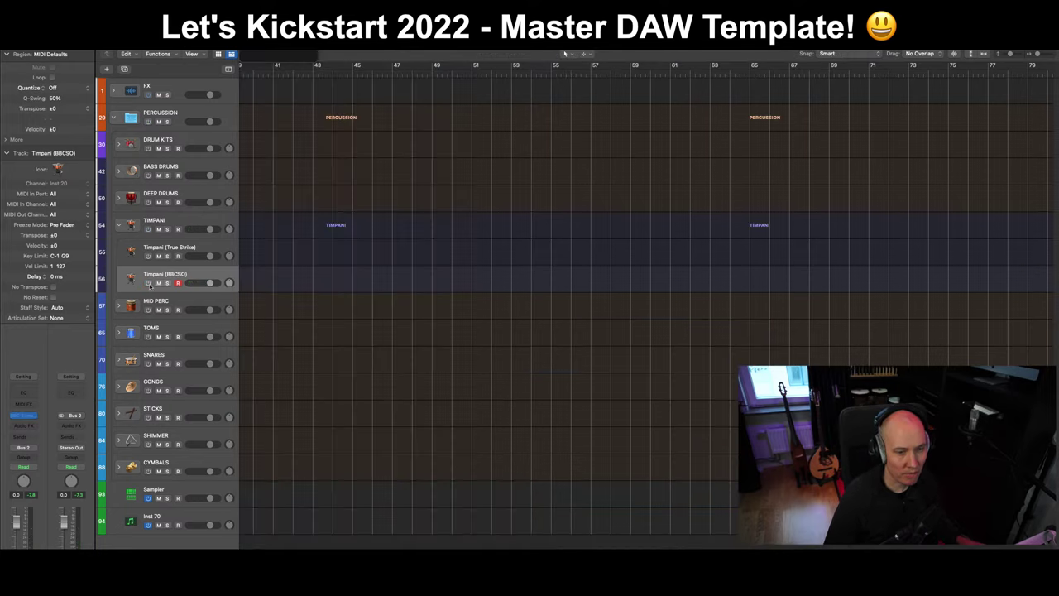
# Step: Collapse the TIMPANI stack and expand the MID PERC stack to list its tracks
pyautogui.click(119, 225)
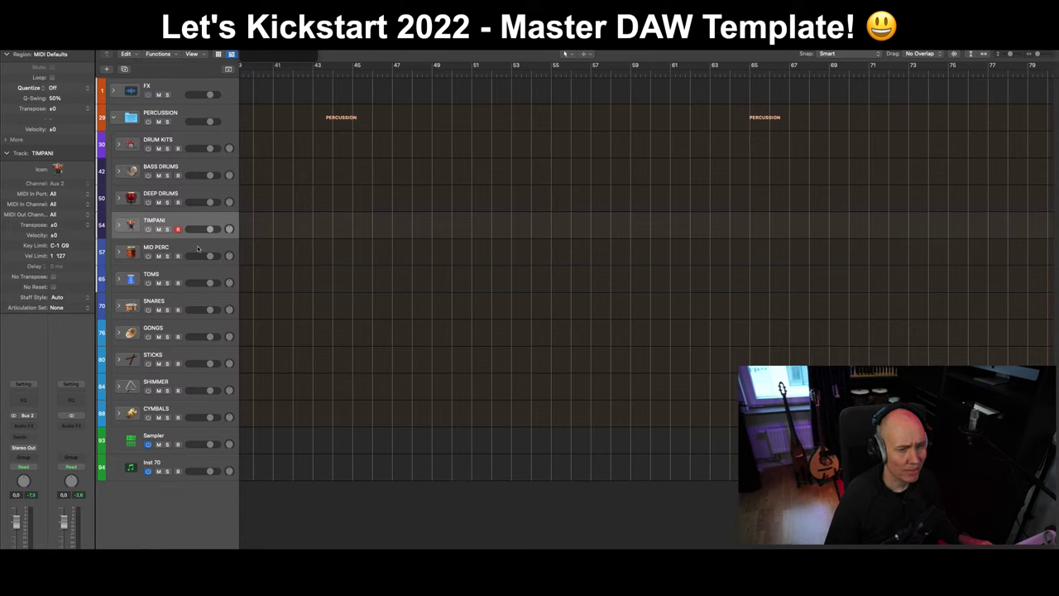
pyautogui.click(118, 251)
pyautogui.click(199, 281)
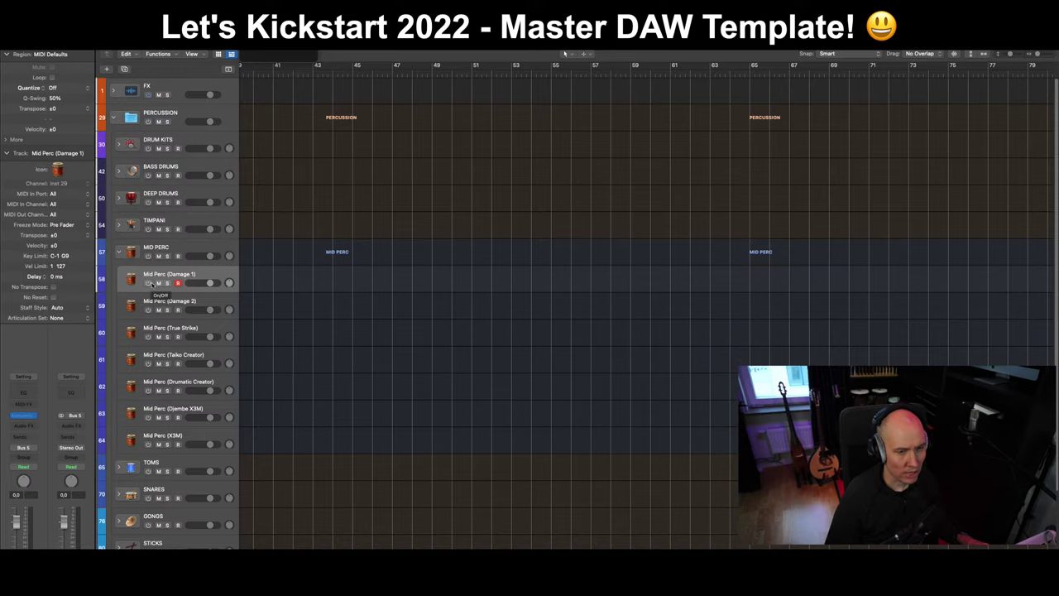
pyautogui.click(119, 250)
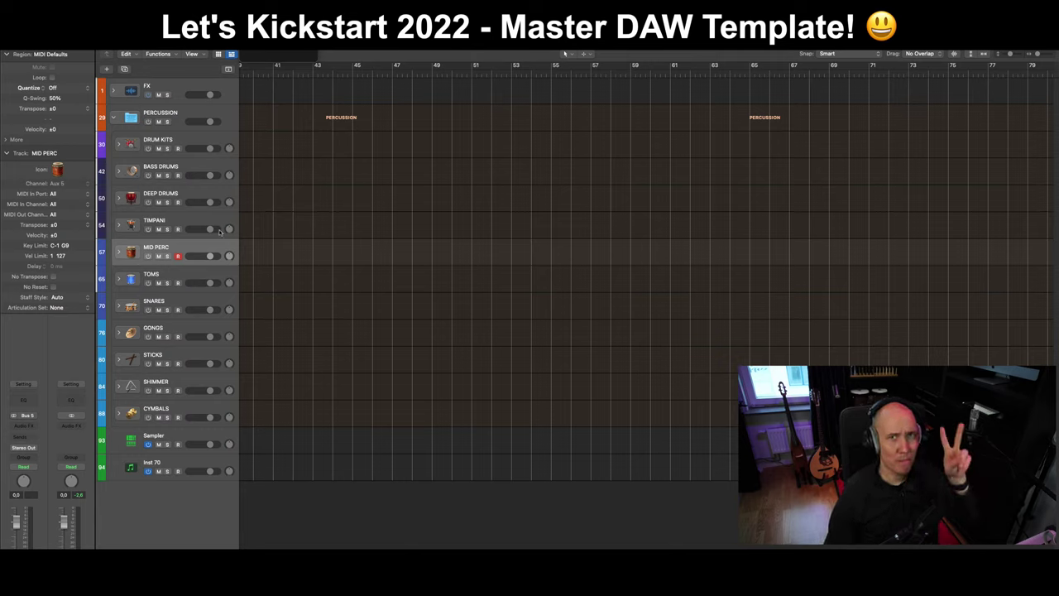
pyautogui.click(119, 253)
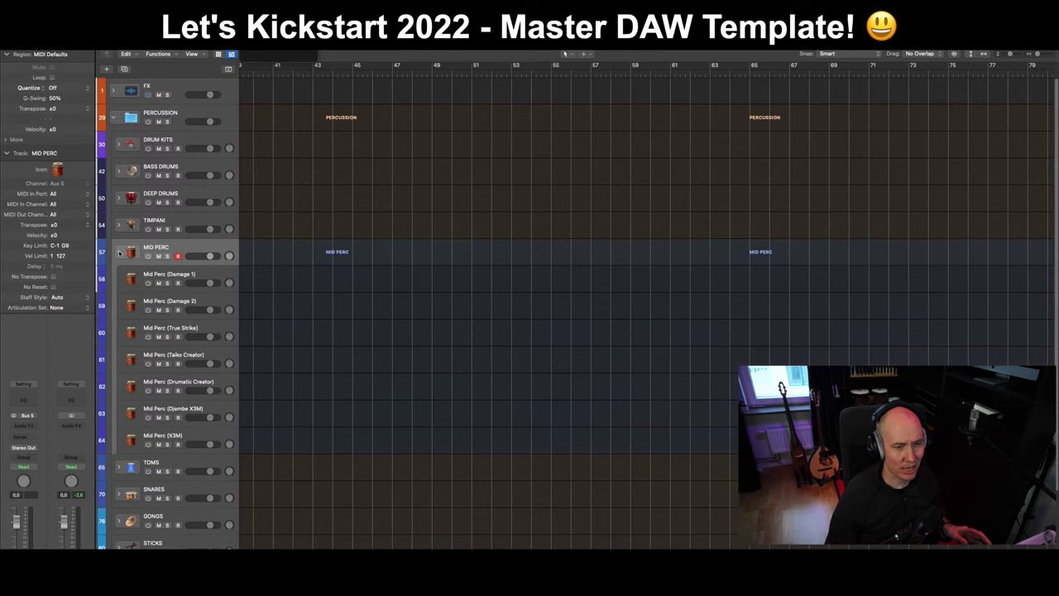
# Step: Turn on Mid Perc (Damage 1), open and reposition its plug-in window, audition the ethnic drums and turn the track off
pyautogui.click(149, 286)
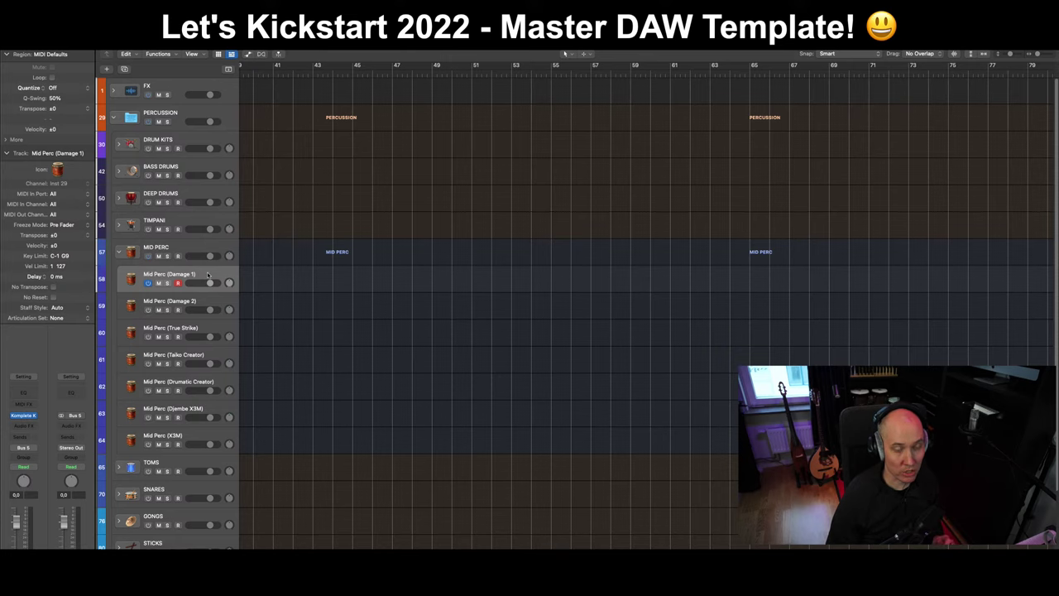
pyautogui.doubleClick(209, 276)
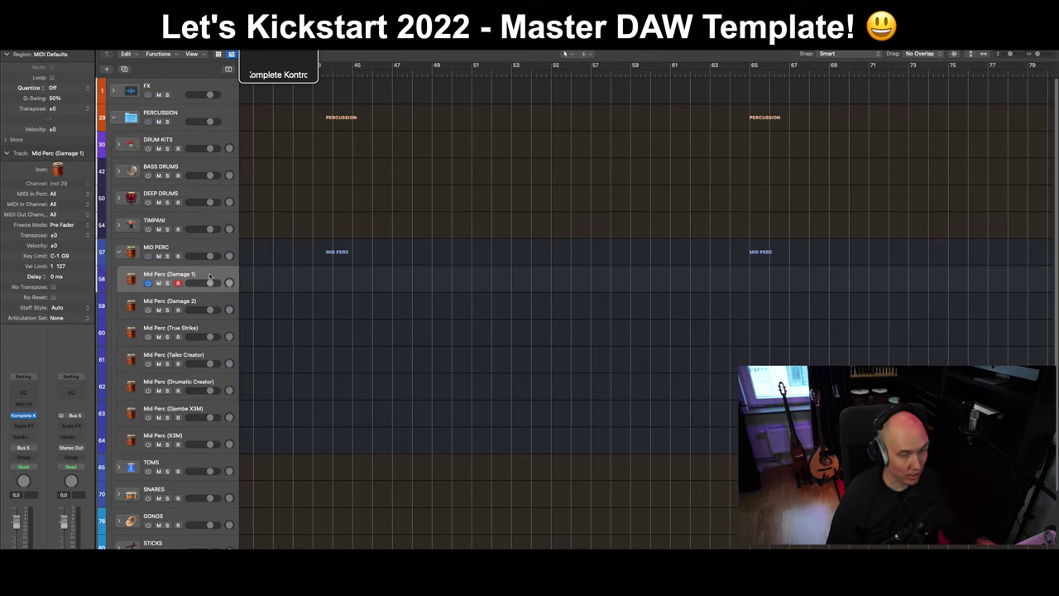
pyautogui.moveTo(489, 34); pyautogui.dragTo(518, 162)
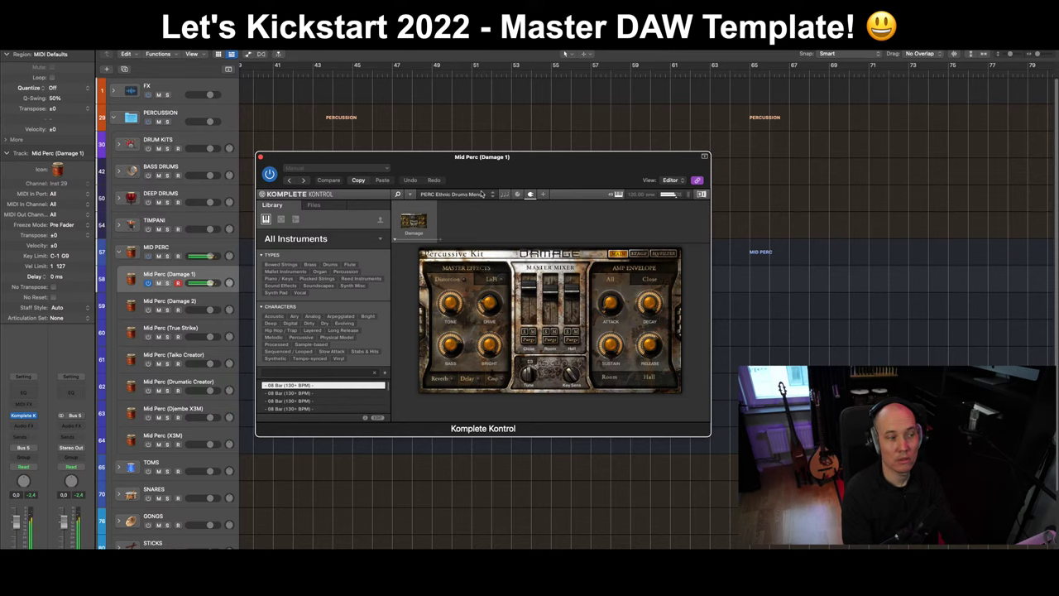
pyautogui.press('super+w')
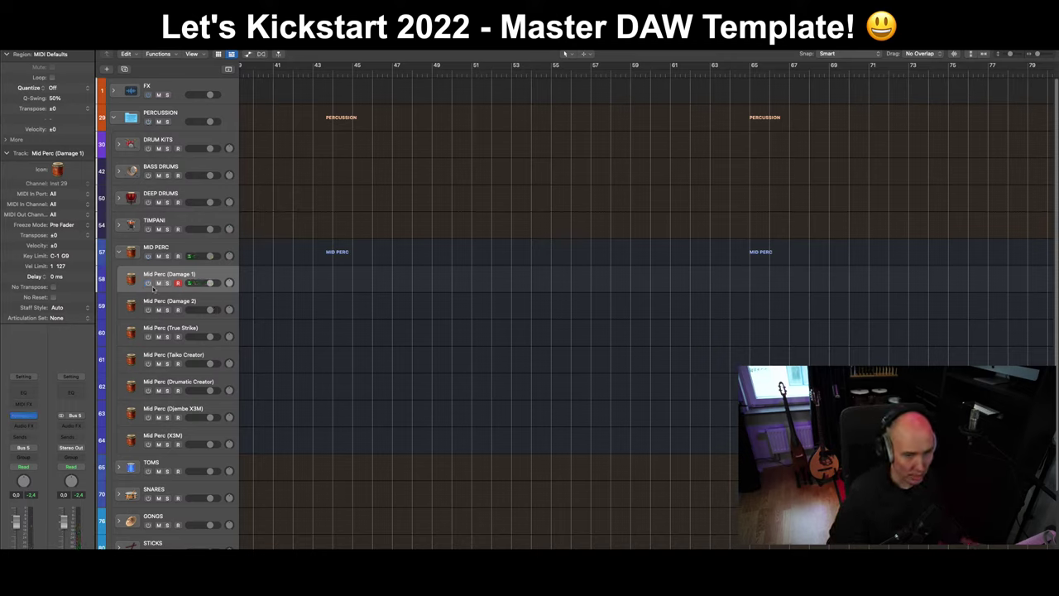
# Step: Turn on Mid Perc (Damage 2), audition its D2 Ensemble Designer sounds, close the plug-in window and turn the track off
pyautogui.click(151, 304)
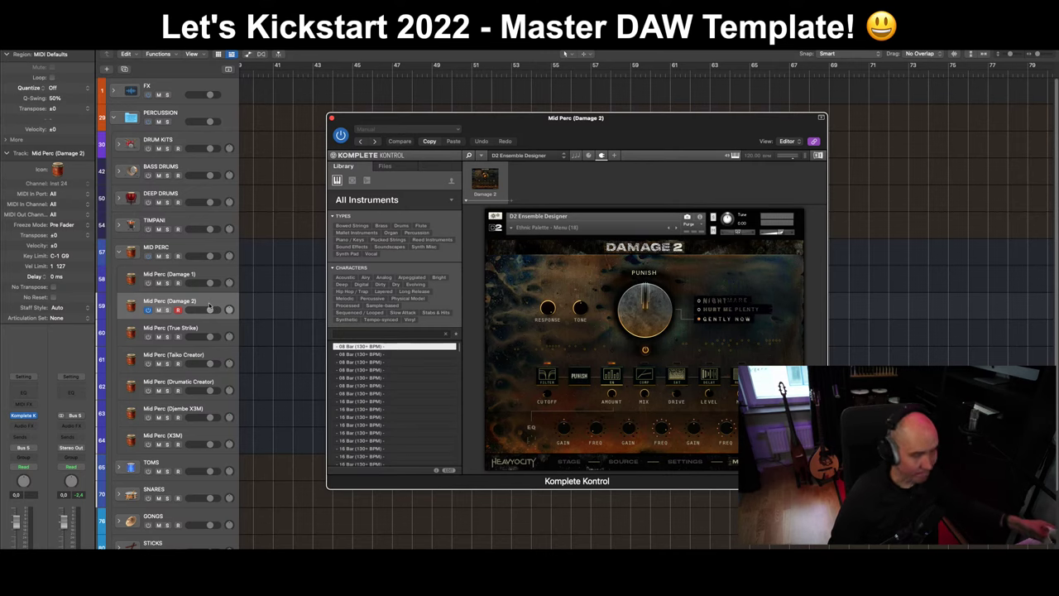
pyautogui.moveTo(583, 160); pyautogui.dragTo(542, 166)
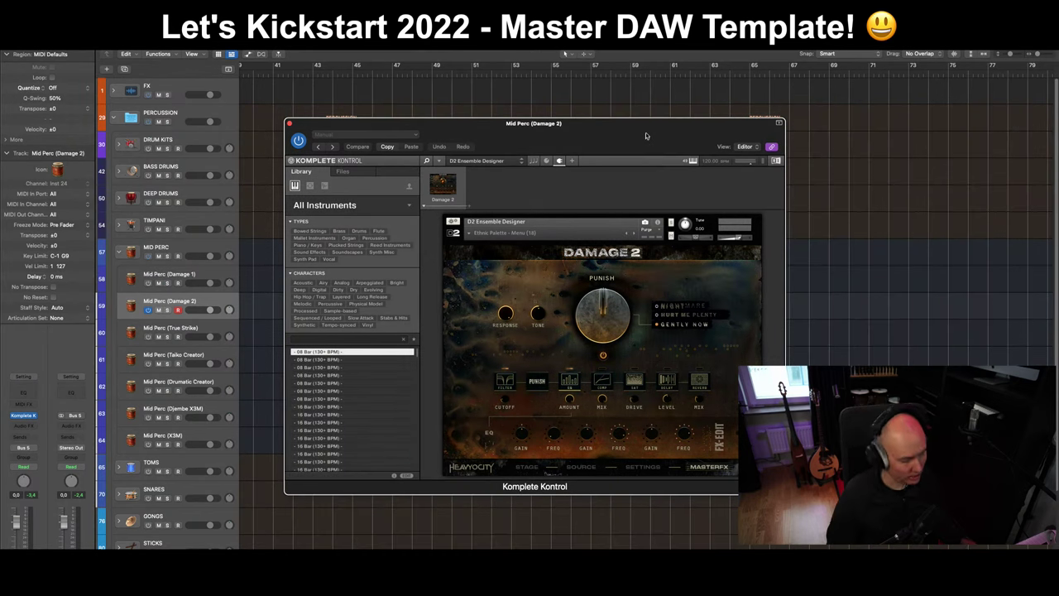
pyautogui.press('super+w')
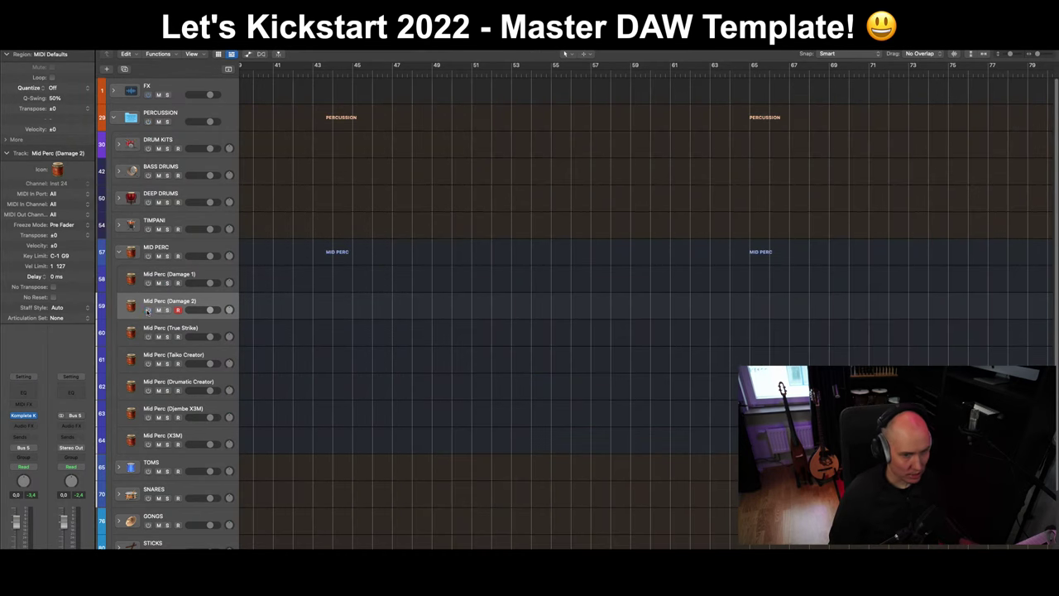
# Step: Turn on the Mid Perc (True Strike) track, open its plug-in and move the window closer to the track list
pyautogui.click(210, 327)
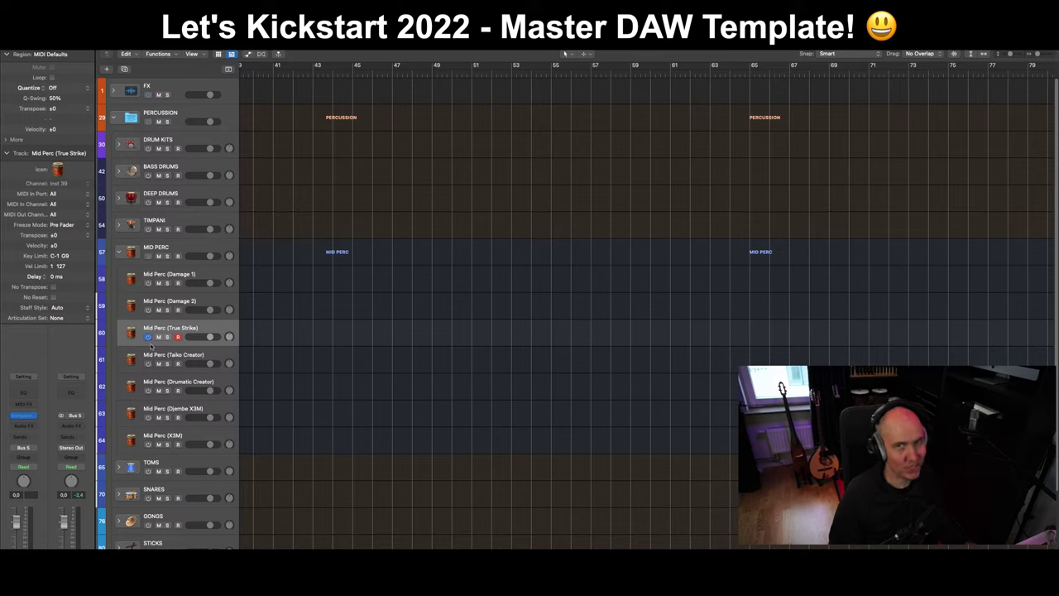
pyautogui.doubleClick(206, 334)
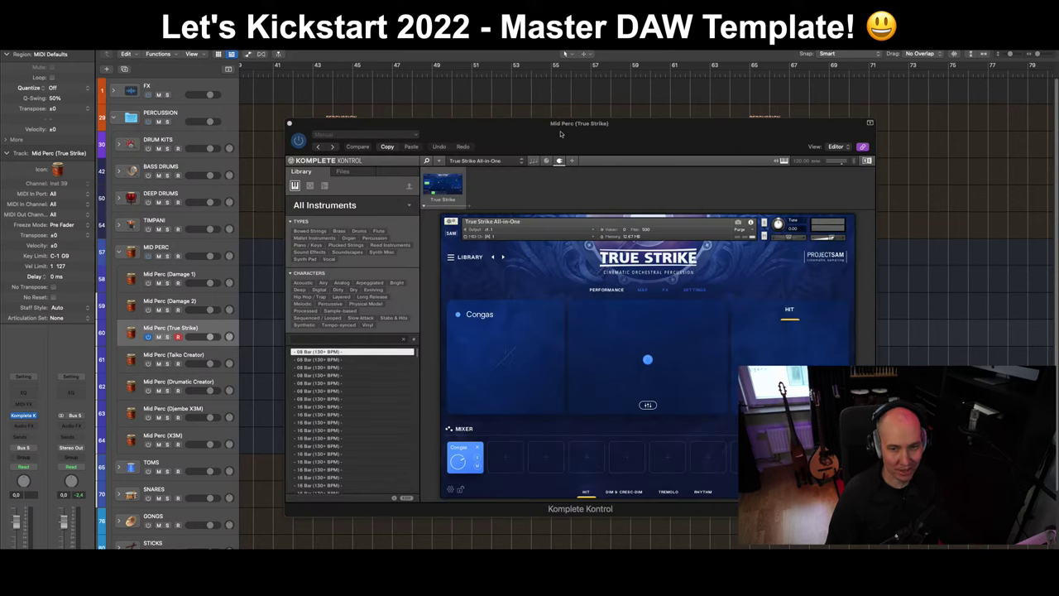
pyautogui.moveTo(560, 133); pyautogui.dragTo(529, 137)
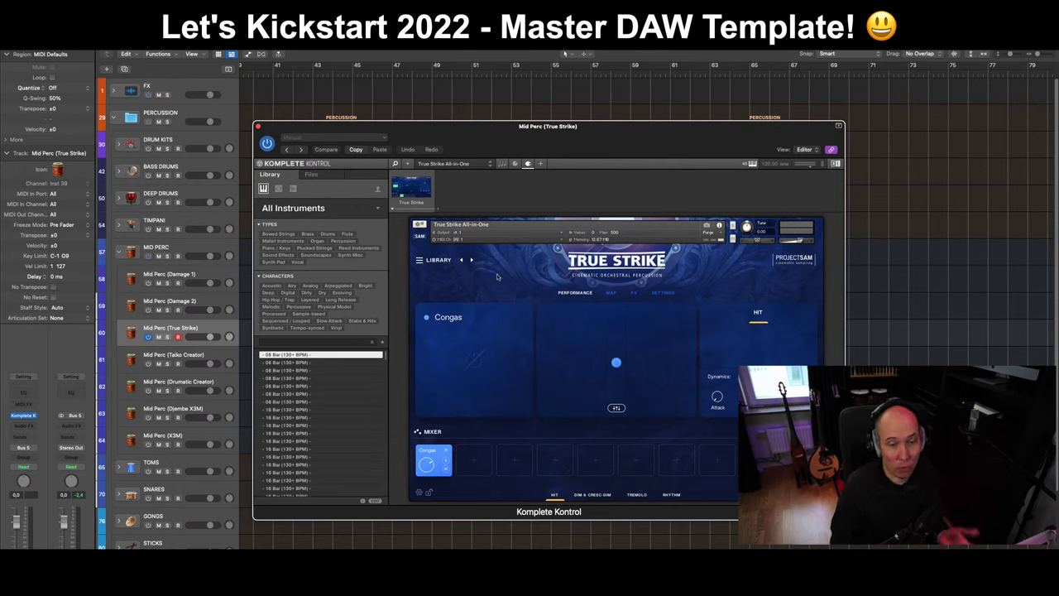
# Step: Browse the True Strike instrument library through the Wood, Small and All Instruments categories, close it and turn the track off
pyautogui.click(422, 261)
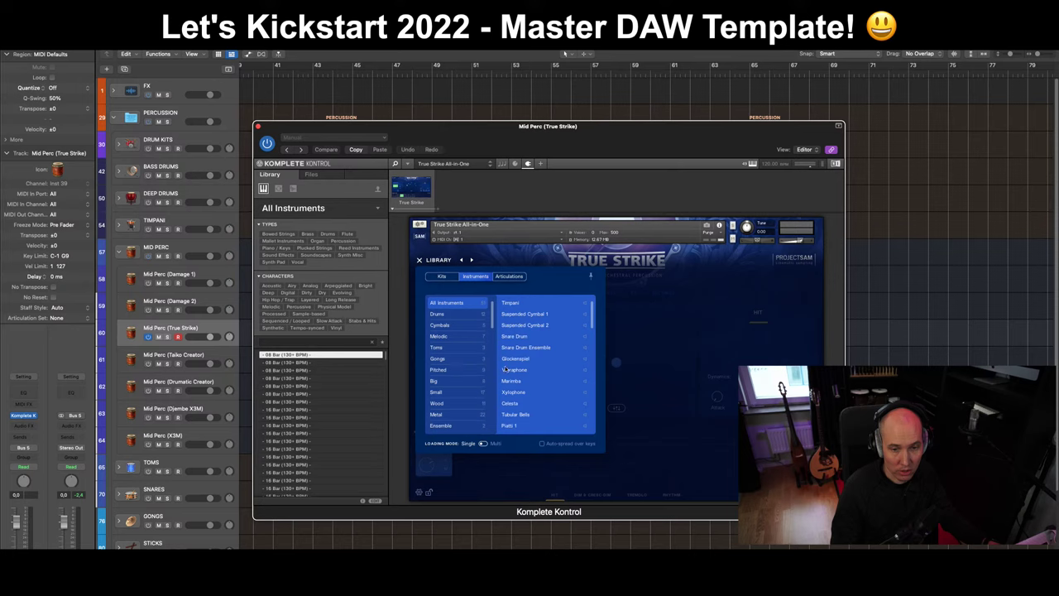
pyautogui.scroll(-3, 571, 340)
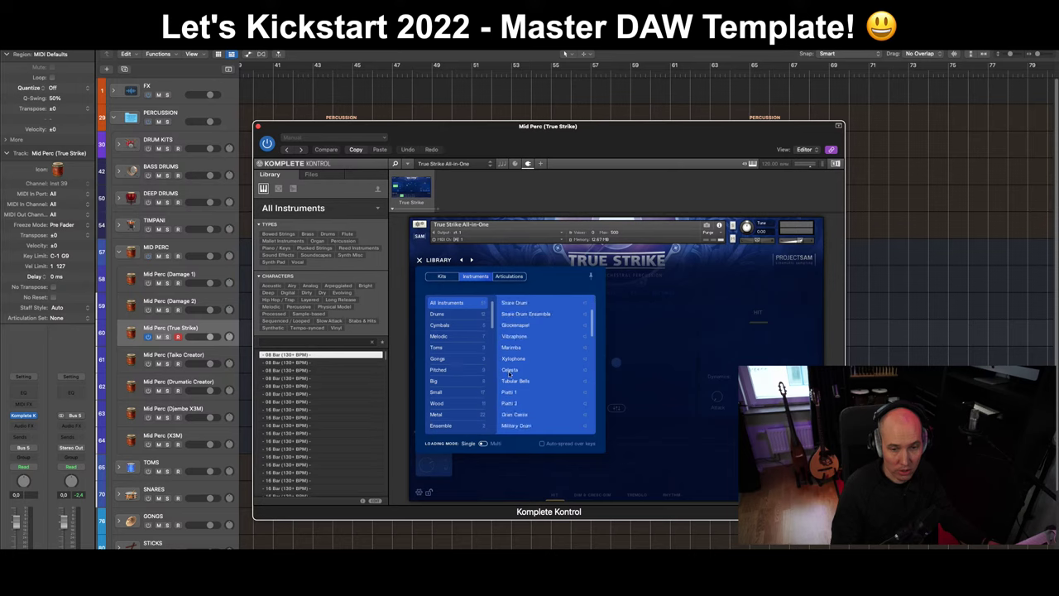
pyautogui.click(452, 403)
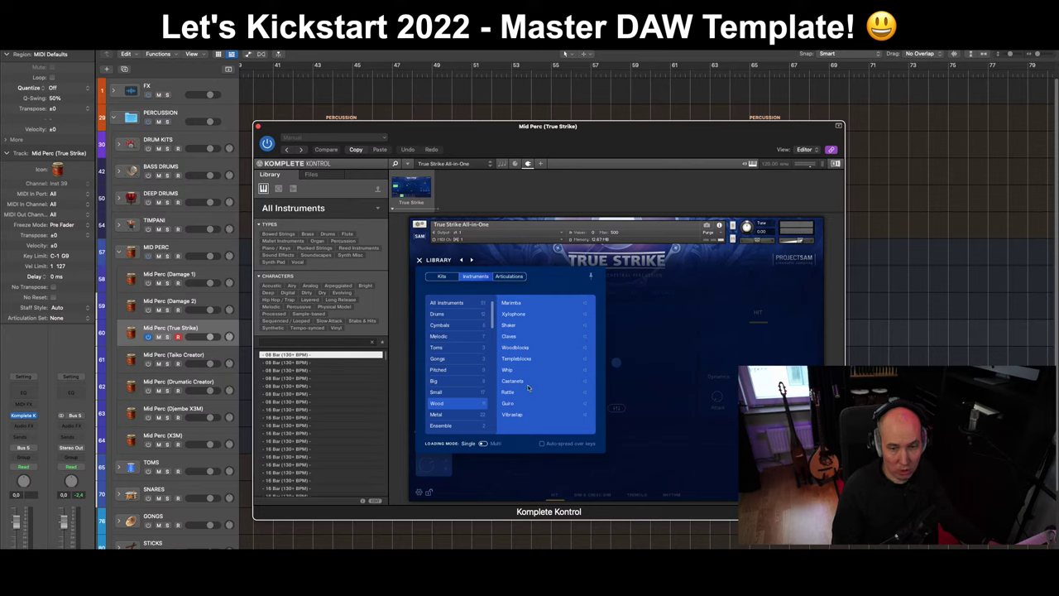
pyautogui.click(445, 392)
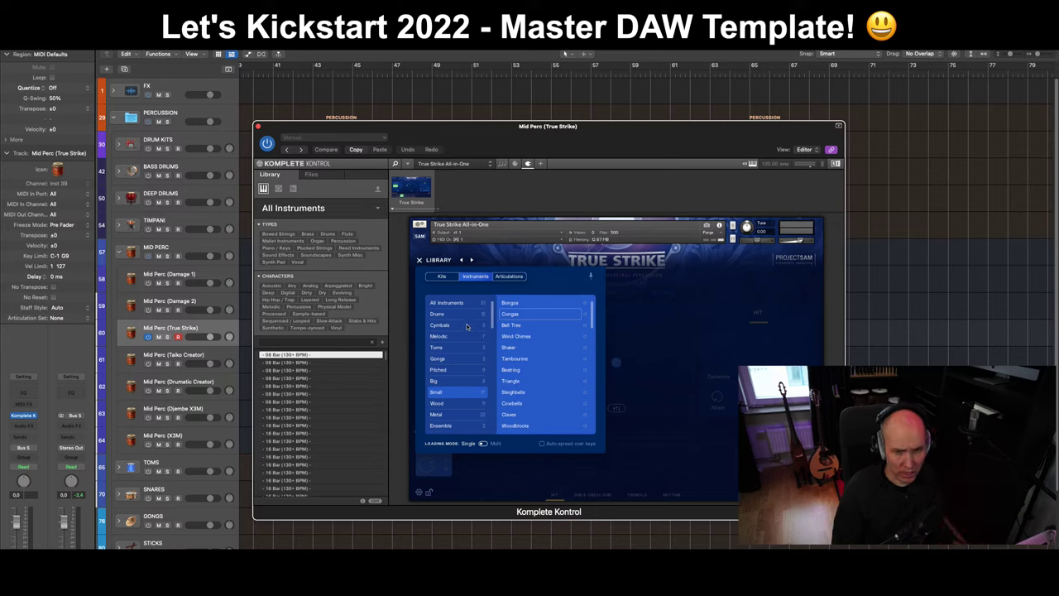
pyautogui.click(447, 303)
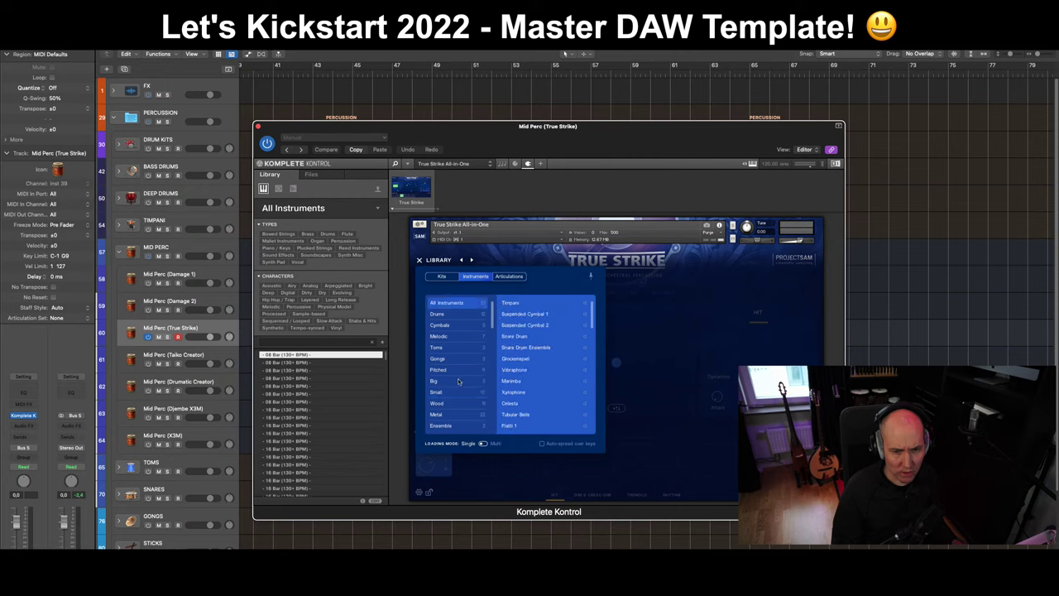
pyautogui.click(420, 261)
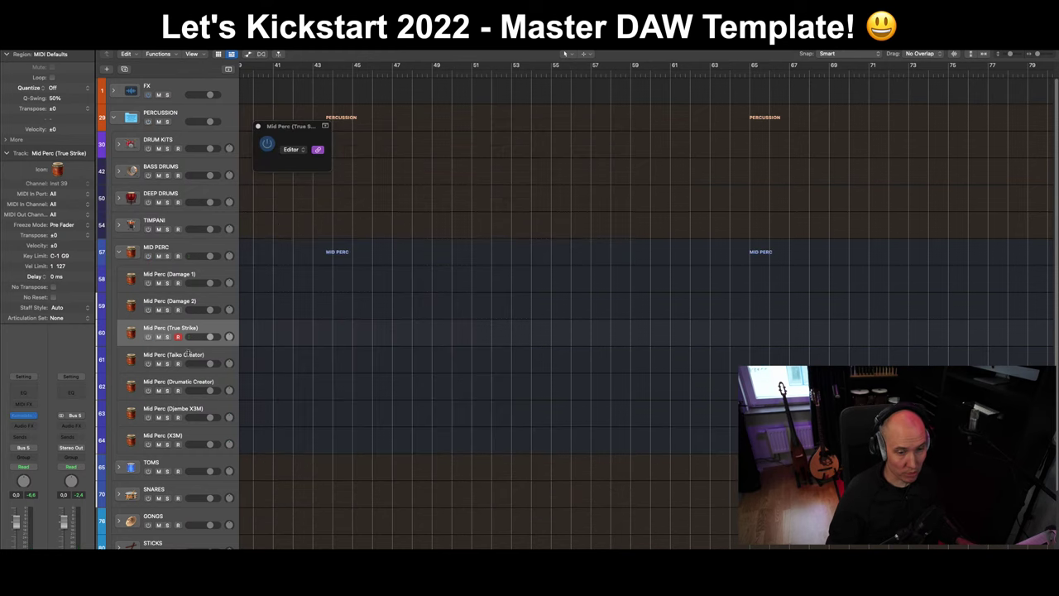
# Step: Turn on Mid Perc (Taiko Creator), move its plug-in window aside, audition the Pagoda Sunrise preset and turn the track off
pyautogui.click(215, 354)
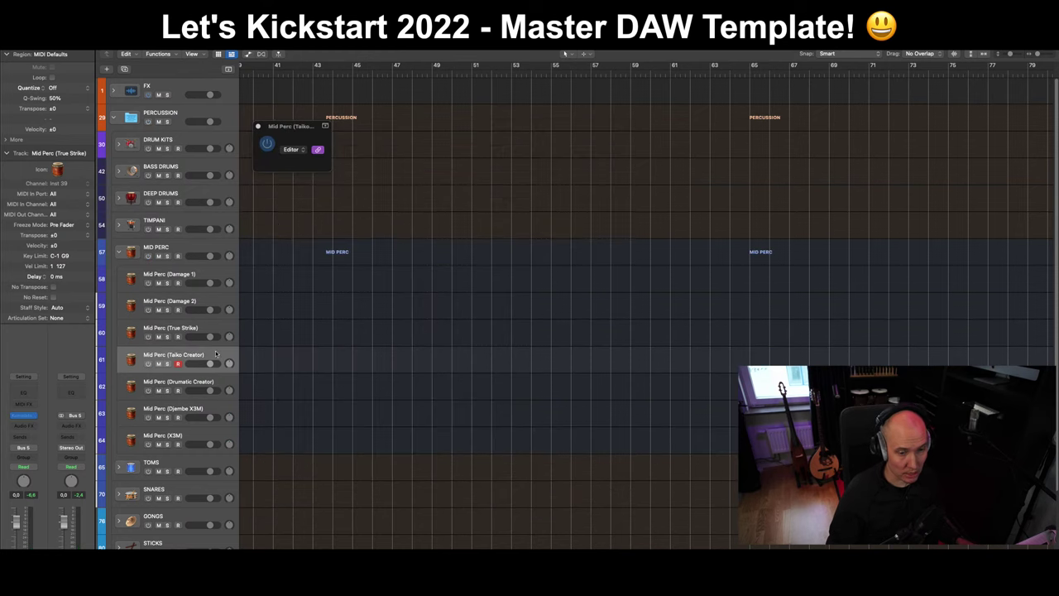
pyautogui.click(149, 364)
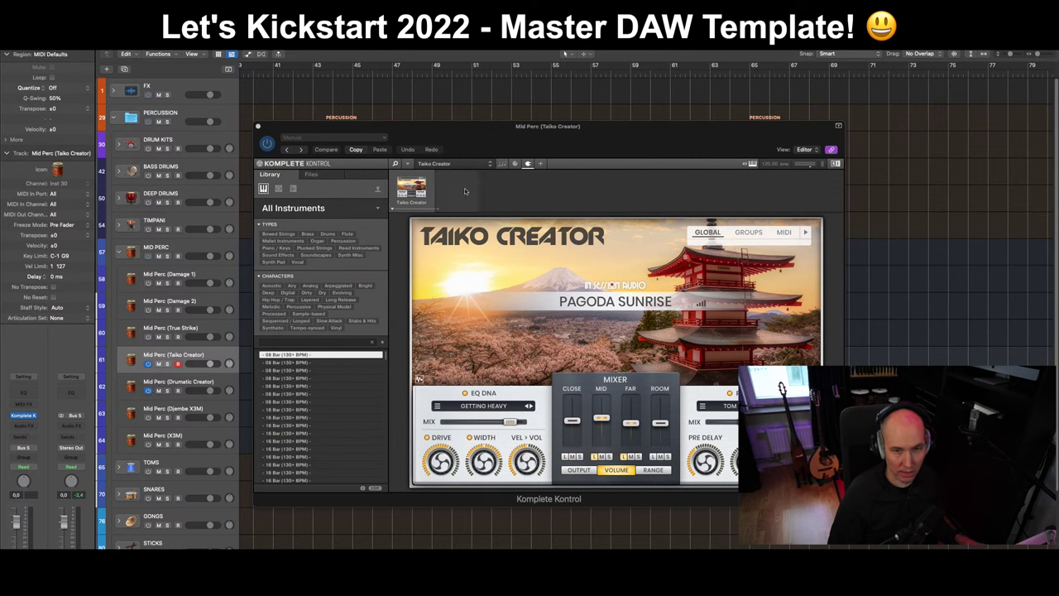
pyautogui.moveTo(511, 146); pyautogui.dragTo(478, 137)
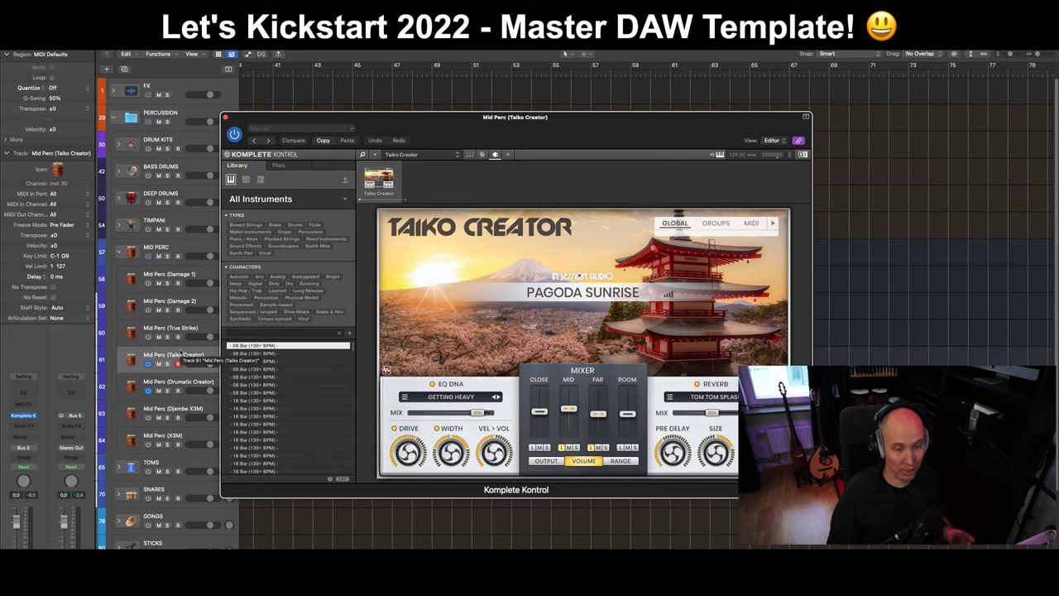
pyautogui.click(150, 364)
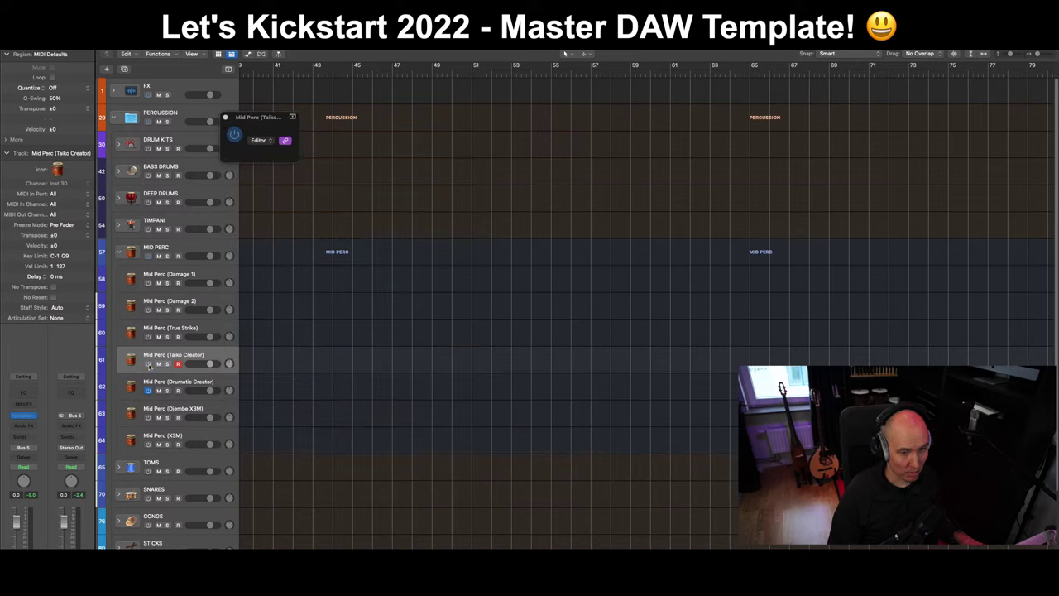
# Step: Open the Mid Perc (Drumatic Creator) plug-in, toggle the visibility of its window several times, audition it and close the window
pyautogui.click(153, 396)
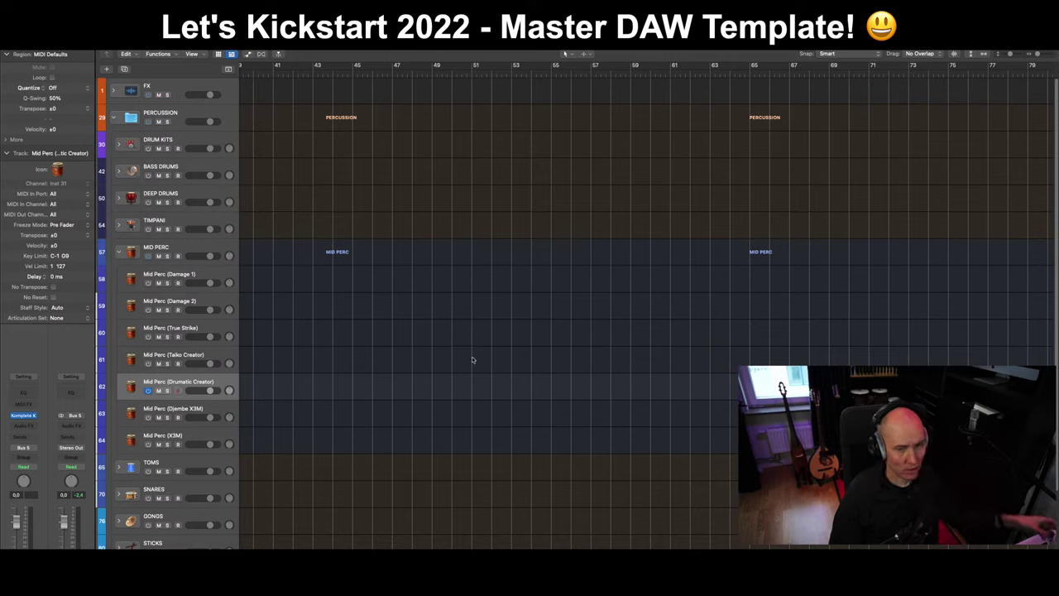
pyautogui.doubleClick(227, 382)
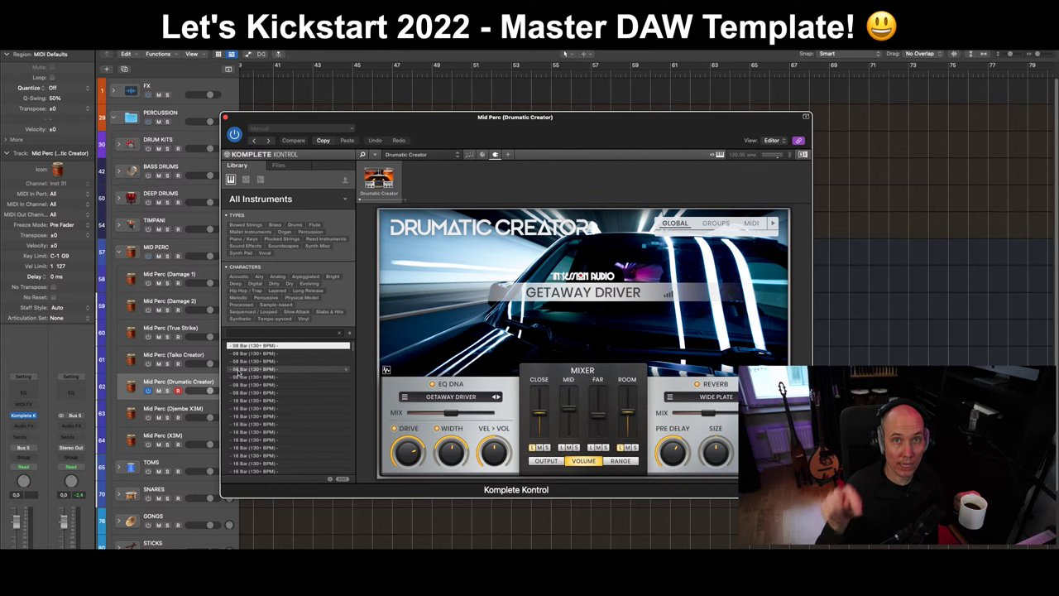
pyautogui.press('v')
pyautogui.press('v')
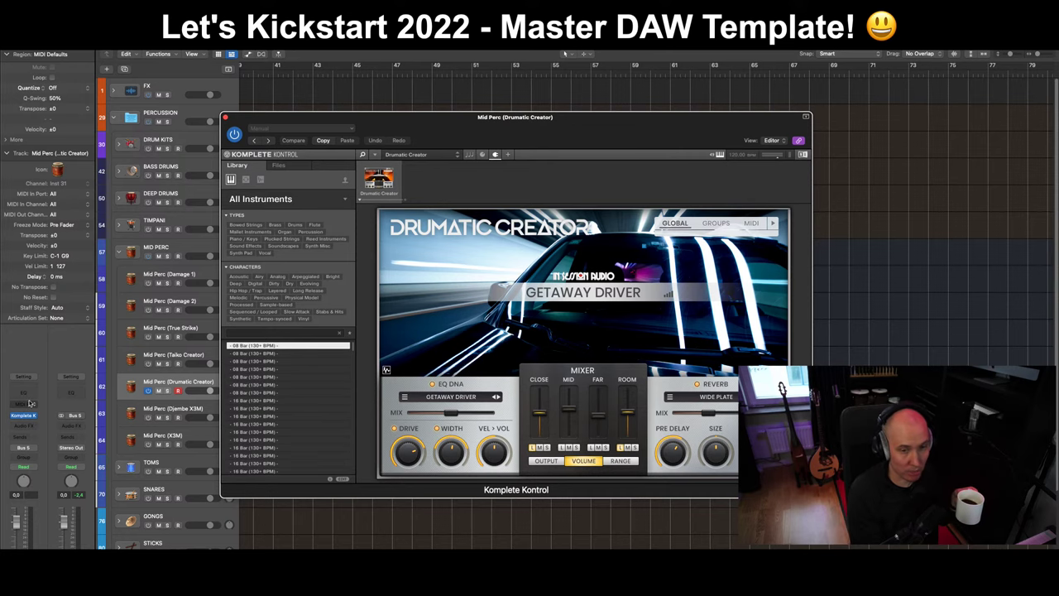
pyautogui.press('v')
pyautogui.press('v')
pyautogui.press('v')
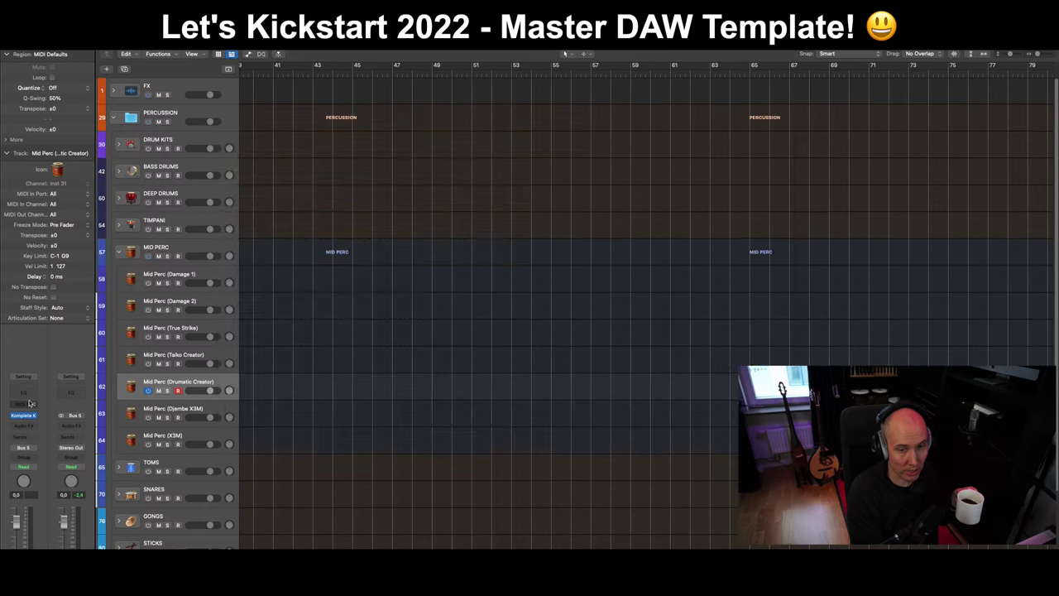
pyautogui.press('v')
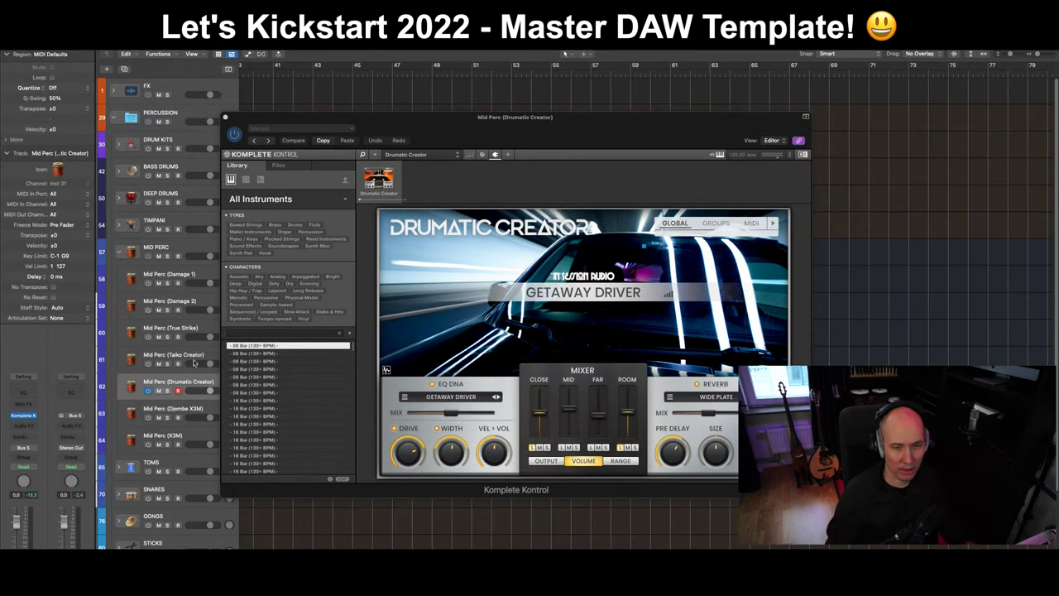
pyautogui.click(641, 114)
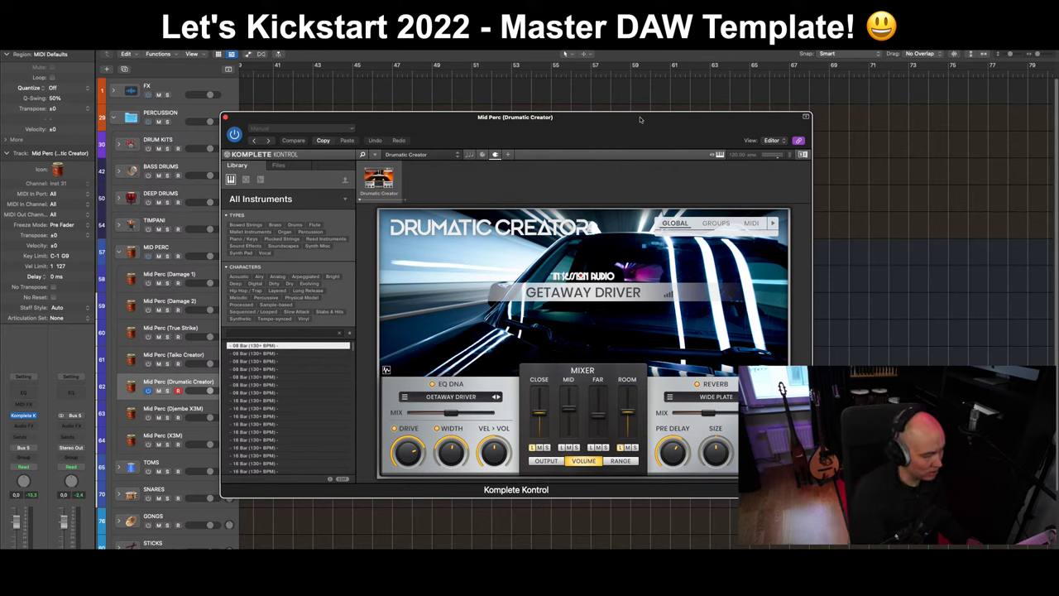
pyautogui.press('super+w')
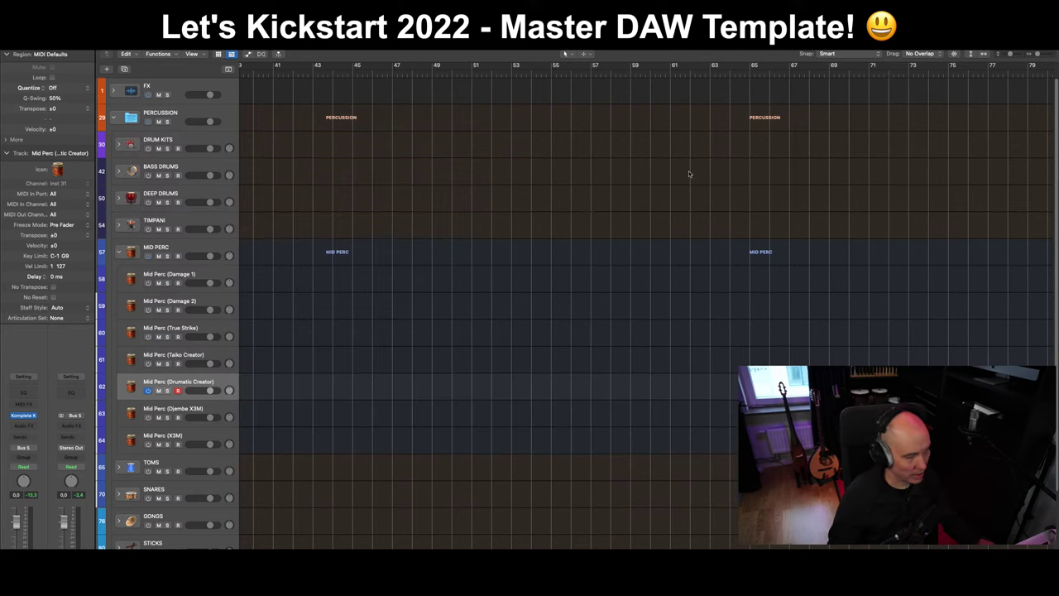
# Step: Turn on Mid Perc (Djembe X3M), move its plug-in window lower, inspect the Zone 5 ensemble list and turn the track off
pyautogui.click(150, 413)
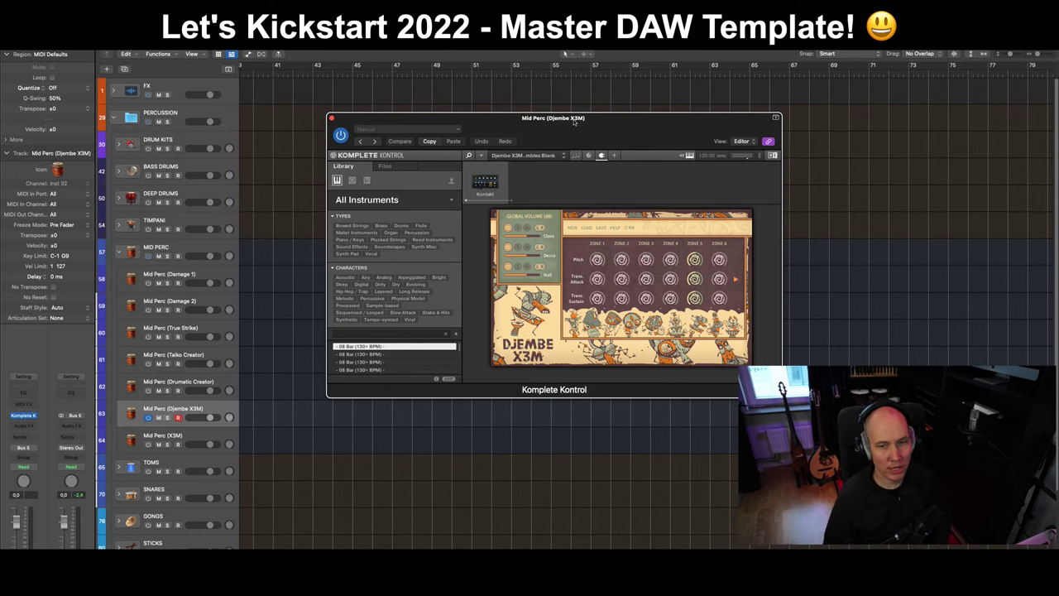
pyautogui.moveTo(574, 122); pyautogui.dragTo(509, 139)
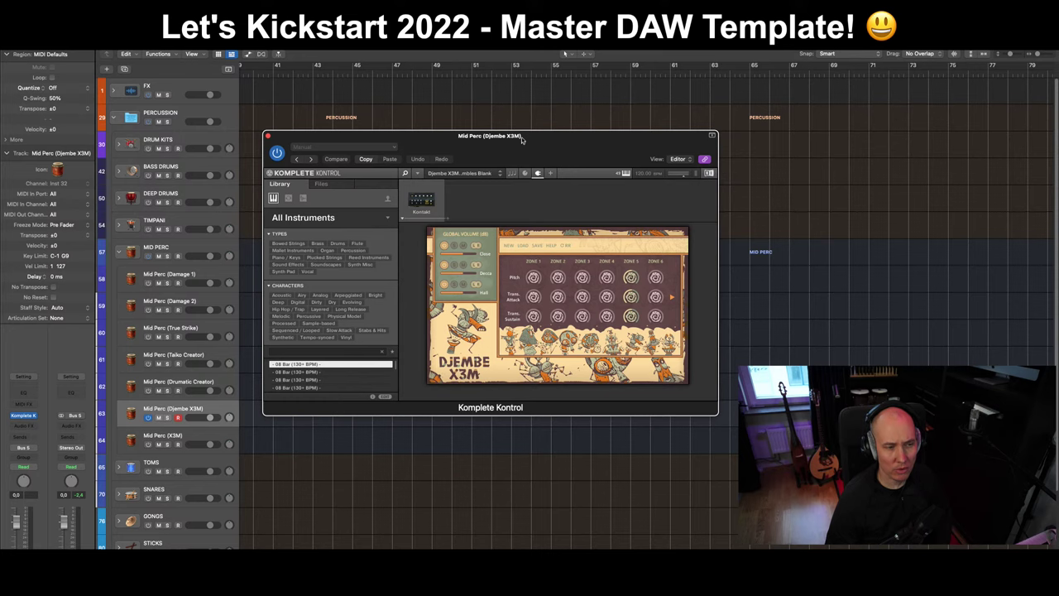
pyautogui.moveTo(521, 139); pyautogui.dragTo(522, 140)
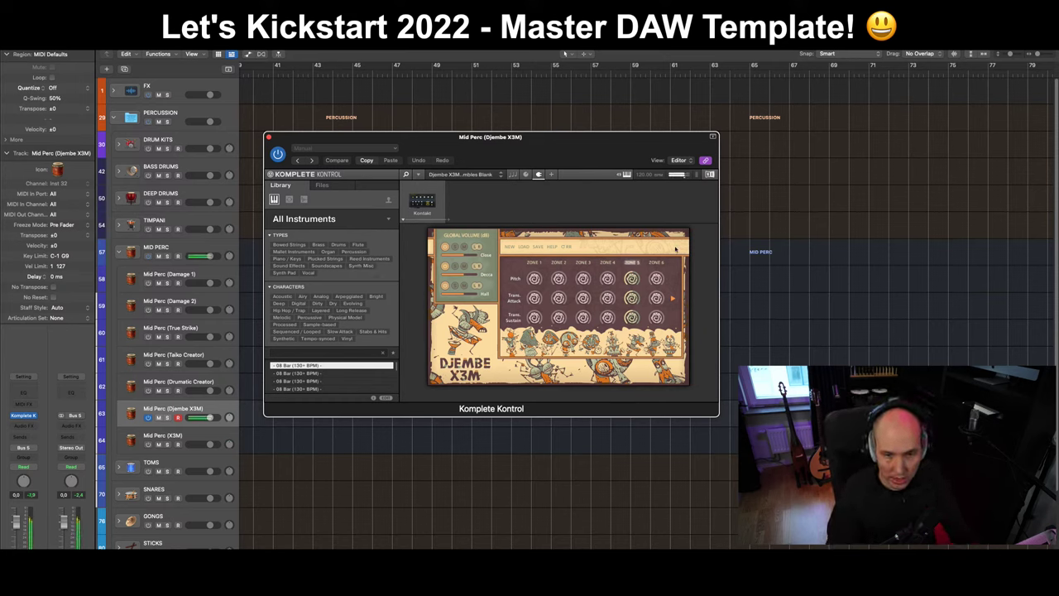
pyautogui.click(635, 265)
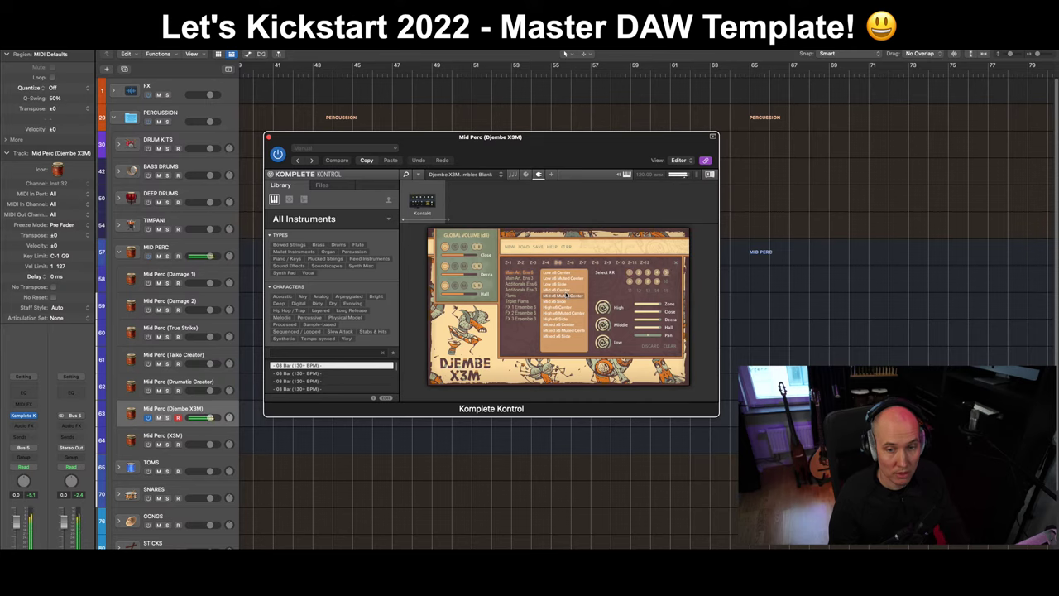
pyautogui.press('super+w')
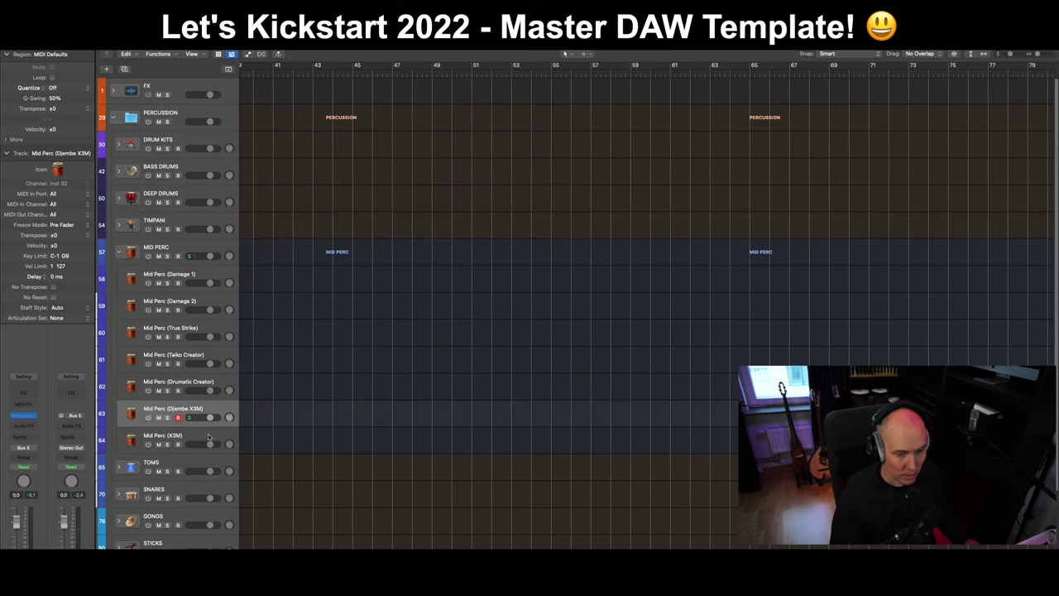
# Step: Turn on Mid Perc (X3M) and load the Jungle Chase ethnic ensemble into zone Z5 of Percussion Essentials X3M
pyautogui.press('Down')
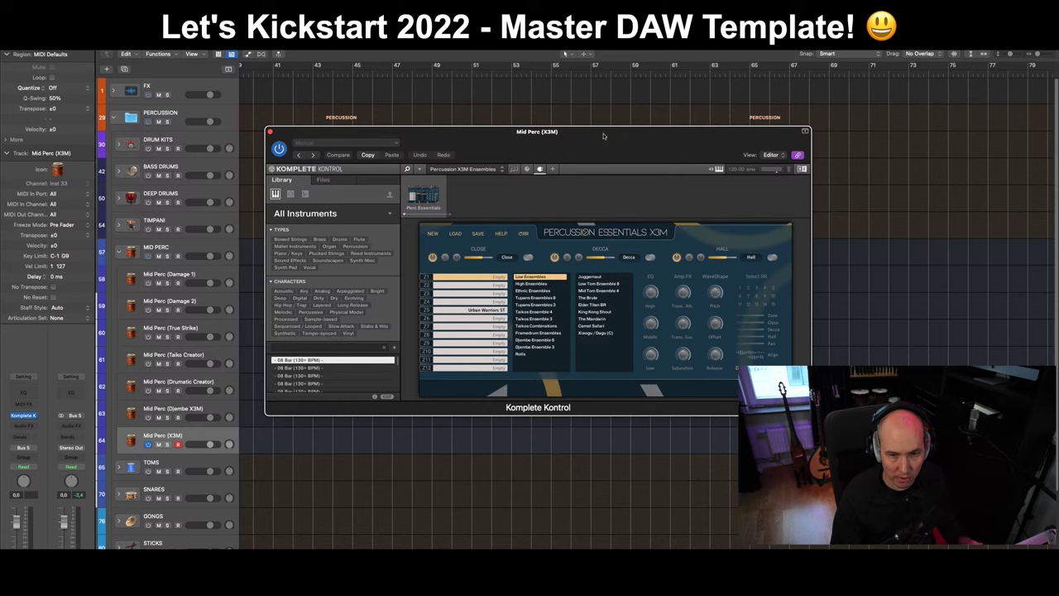
pyautogui.click(488, 310)
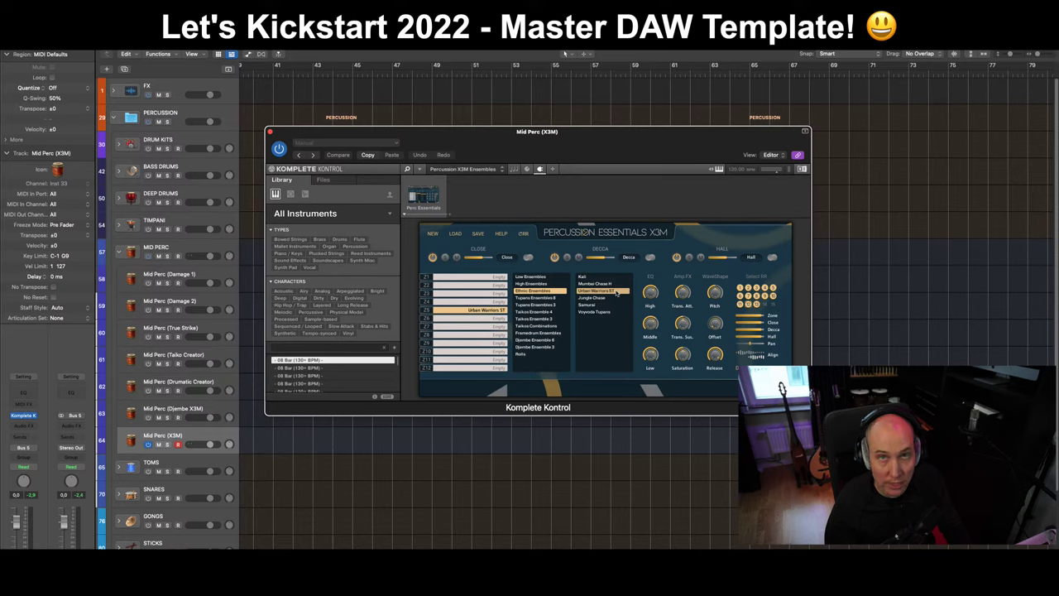
pyautogui.click(605, 298)
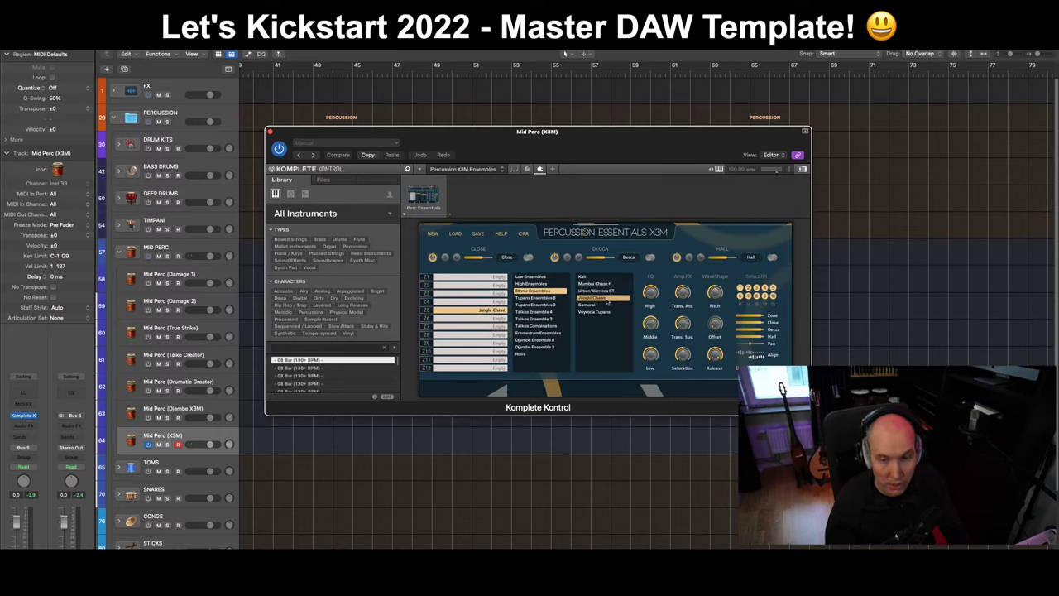
# Step: Load the Samurai and Mumbai Chase ensembles in turn in Percussion Essentials X3M, then close the instrument window
pyautogui.click(597, 304)
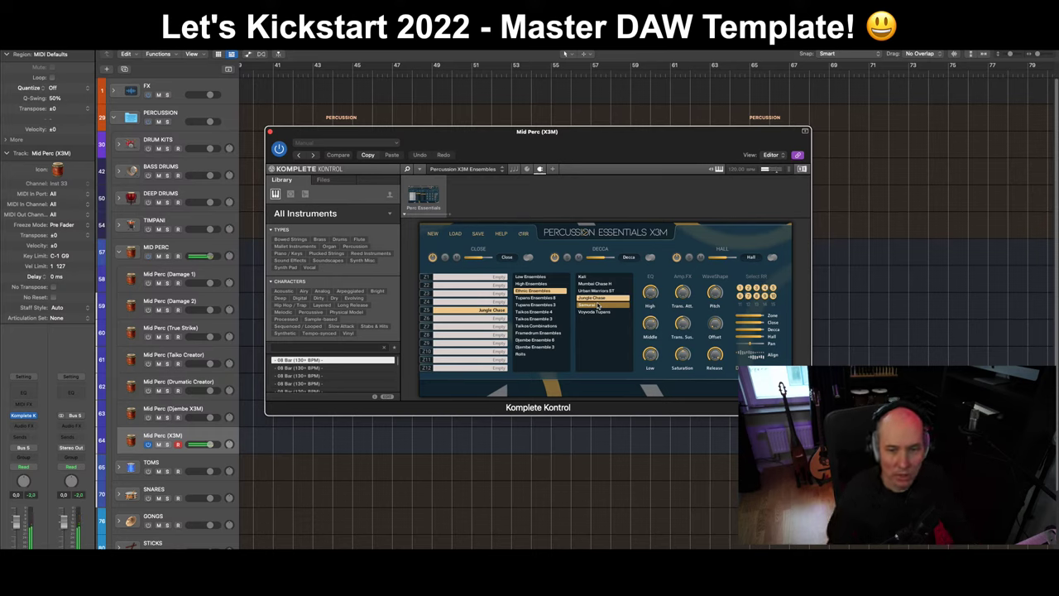
pyautogui.click(599, 285)
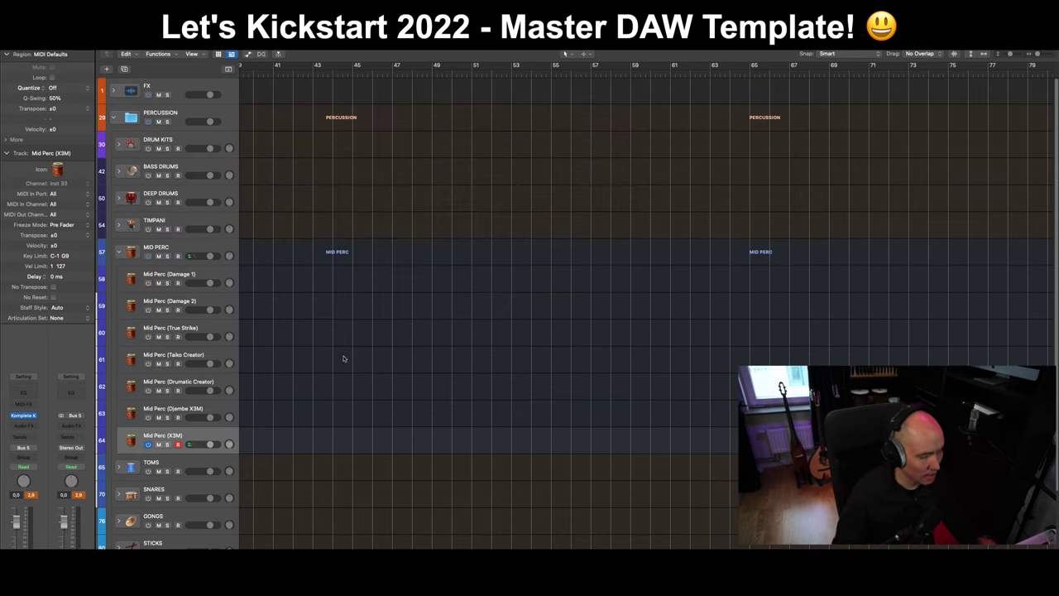
pyautogui.press('super+w')
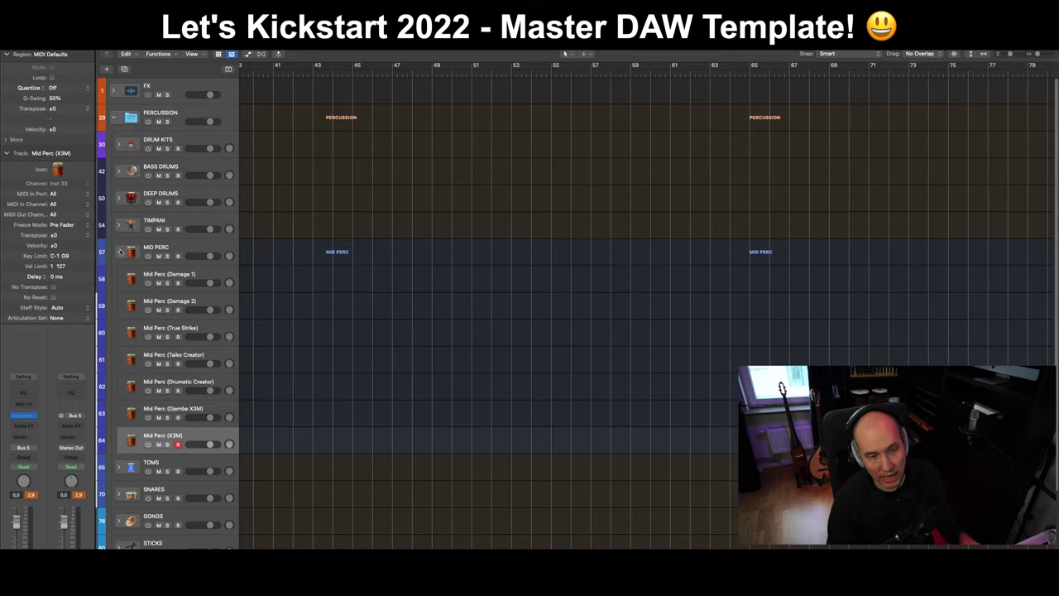
# Step: Collapse the MID PERC track stack and expand the TOMS stack
pyautogui.click(120, 252)
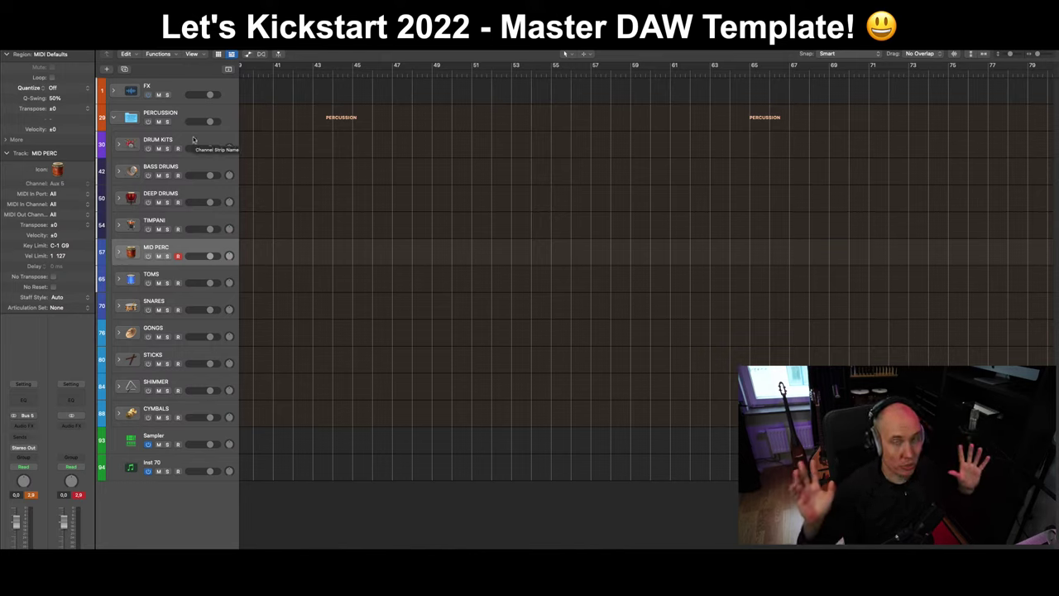
pyautogui.click(199, 195)
pyautogui.click(200, 218)
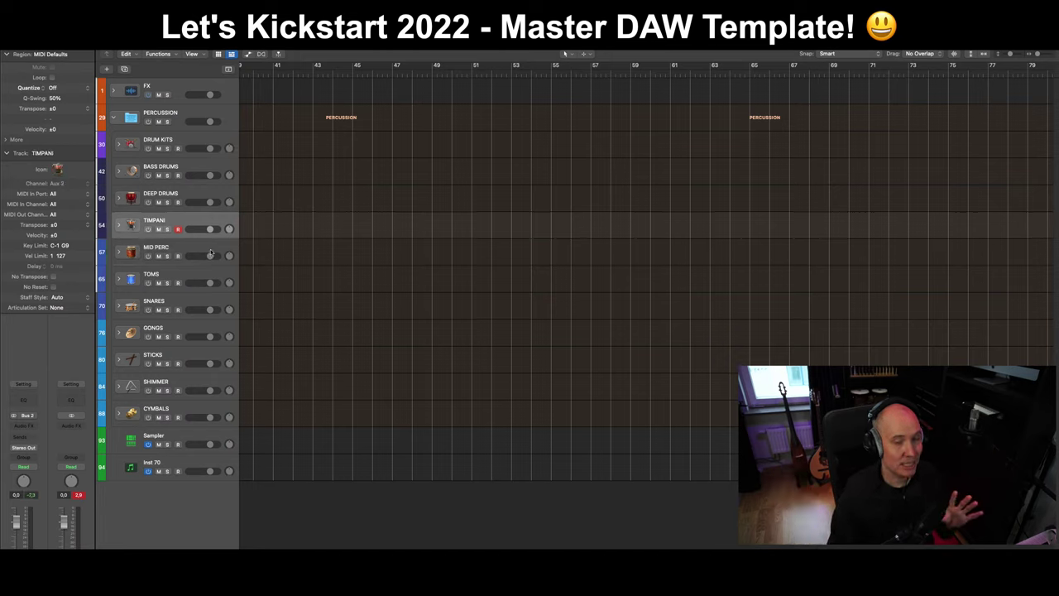
pyautogui.click(210, 251)
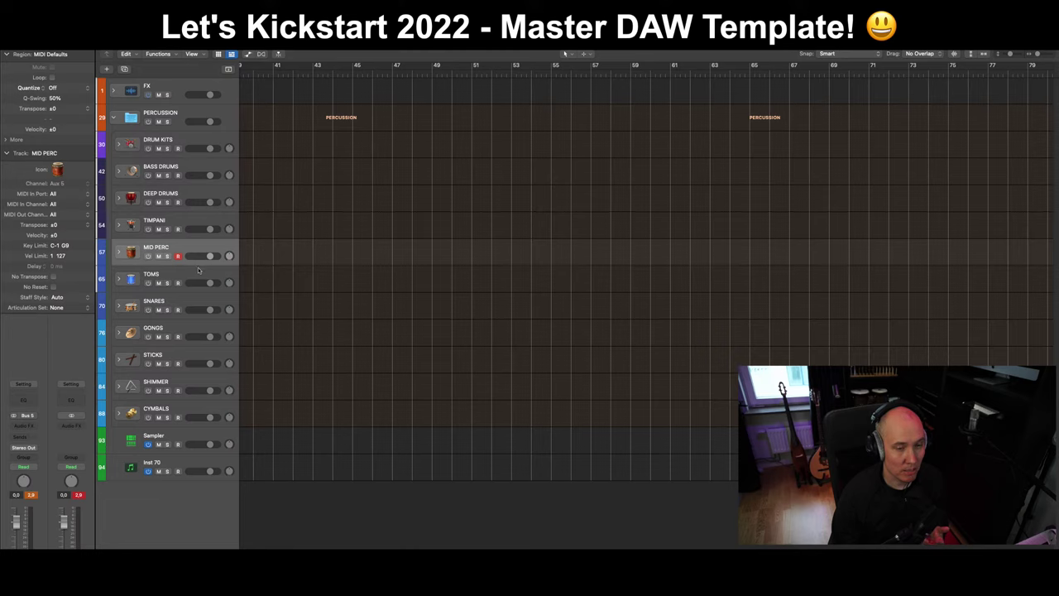
pyautogui.click(199, 272)
pyautogui.click(117, 280)
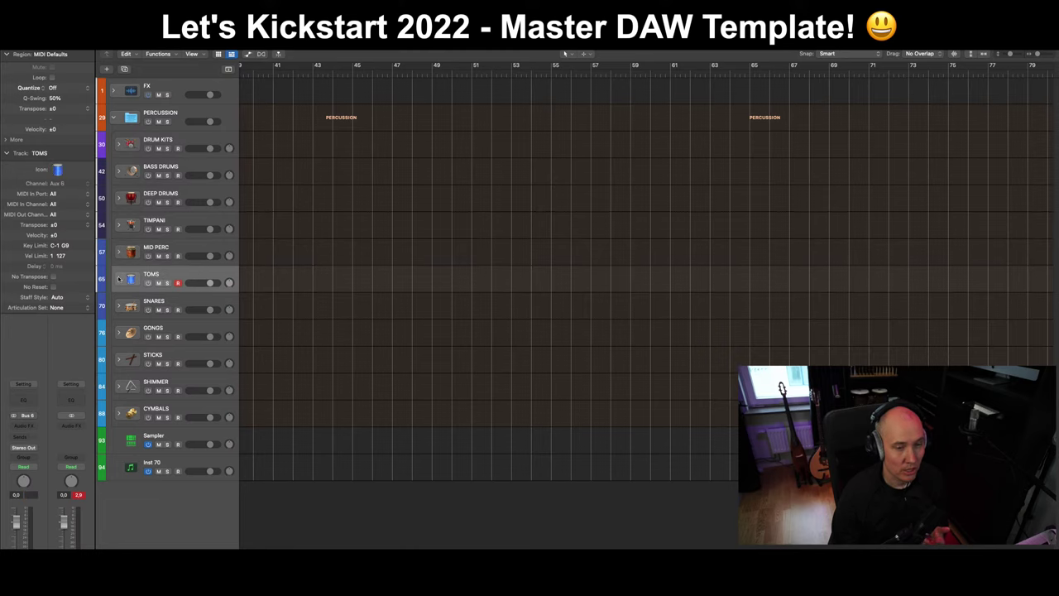
# Step: Open the instruments of the Toms (Damage 1) and Toms (Damage 2) tracks in turn, repositioning the second window for a clear view
pyautogui.click(220, 302)
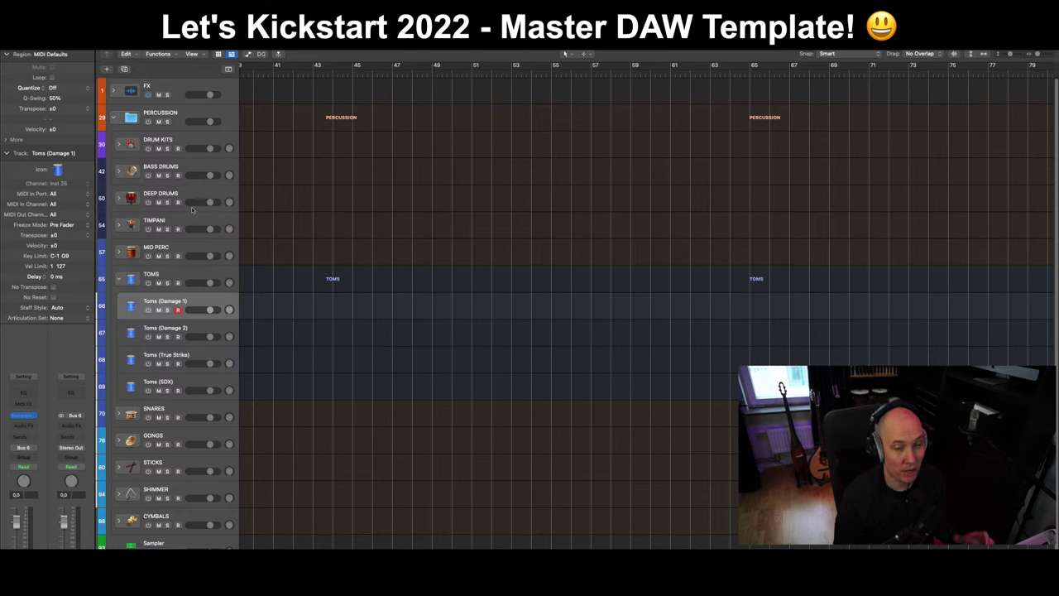
pyautogui.doubleClick(214, 301)
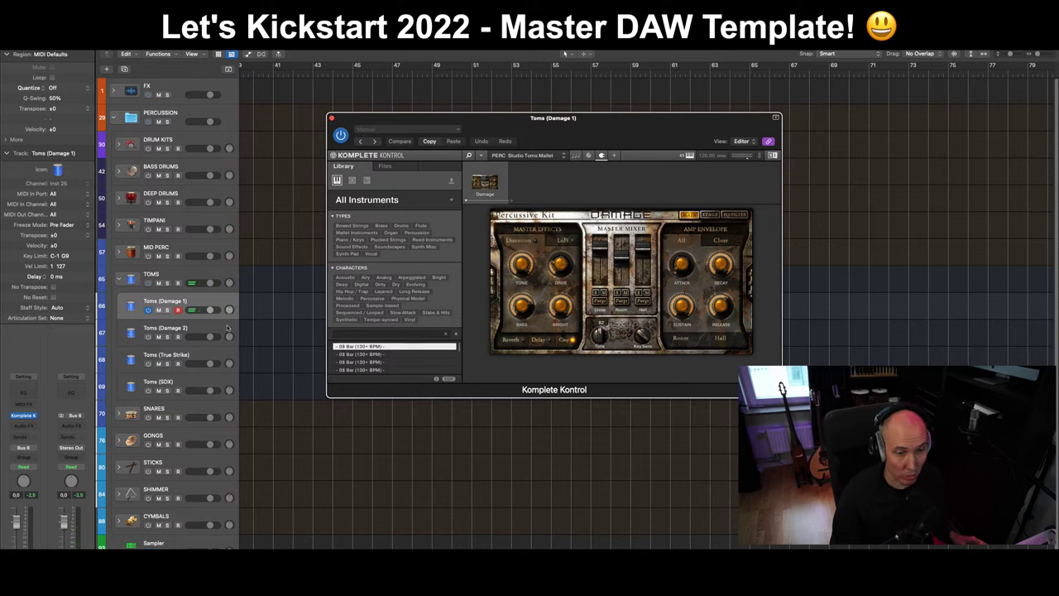
pyautogui.click(165, 335)
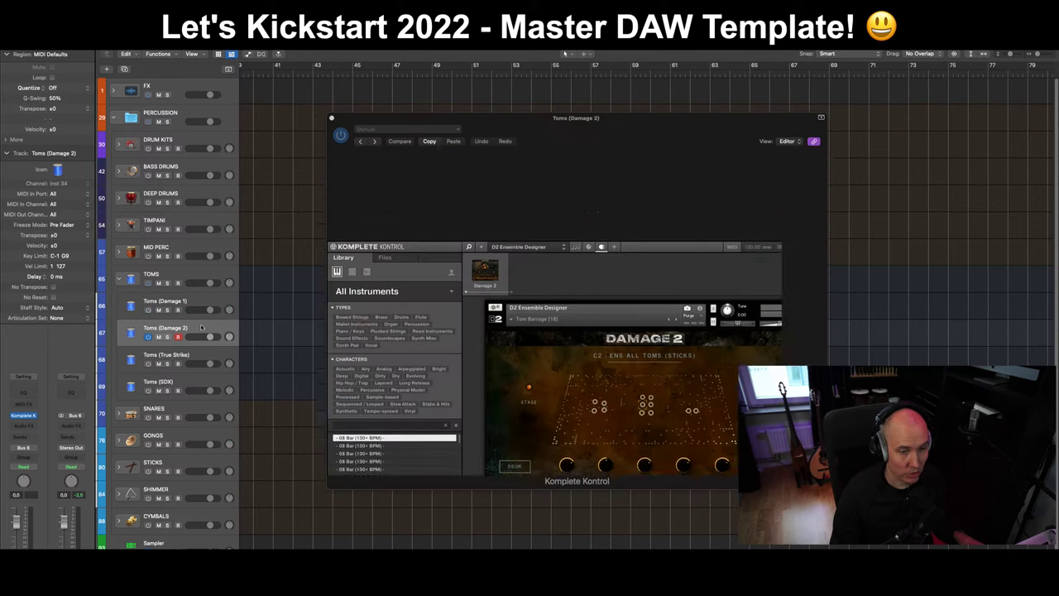
pyautogui.moveTo(667, 139); pyautogui.dragTo(644, 128)
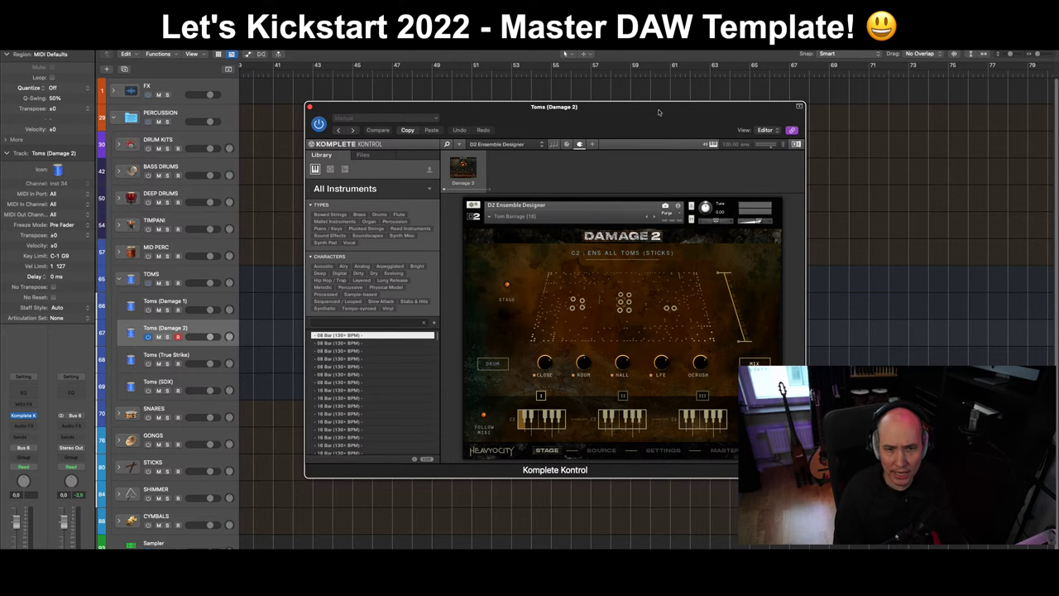
pyautogui.moveTo(659, 112); pyautogui.dragTo(618, 133)
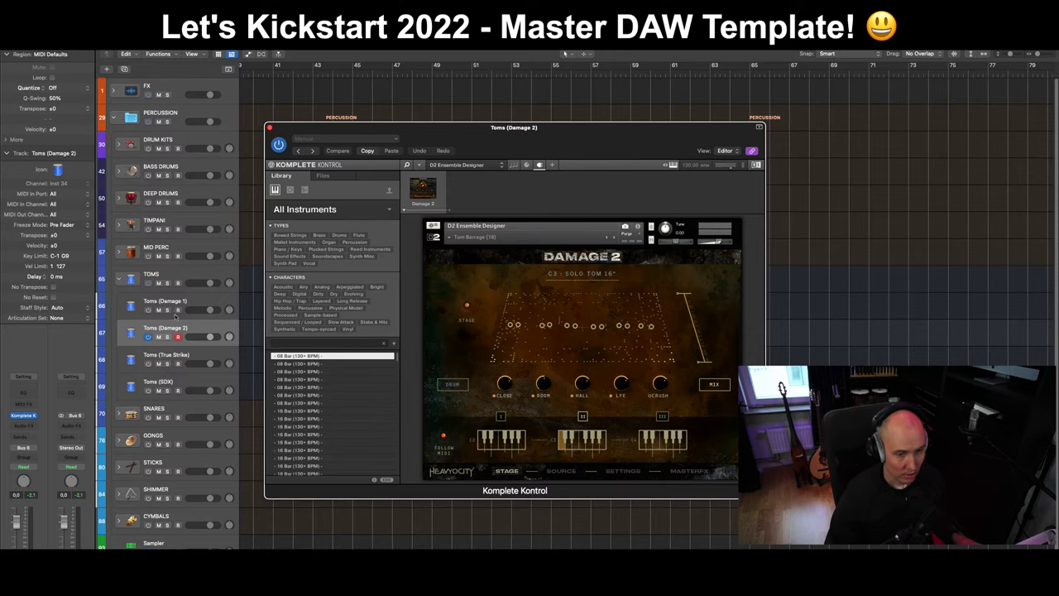
# Step: Switch off the Toms (Damage 2) track and bring up the Toms (True Strike) instrument, repositioning its window
pyautogui.click(148, 338)
pyautogui.click(214, 354)
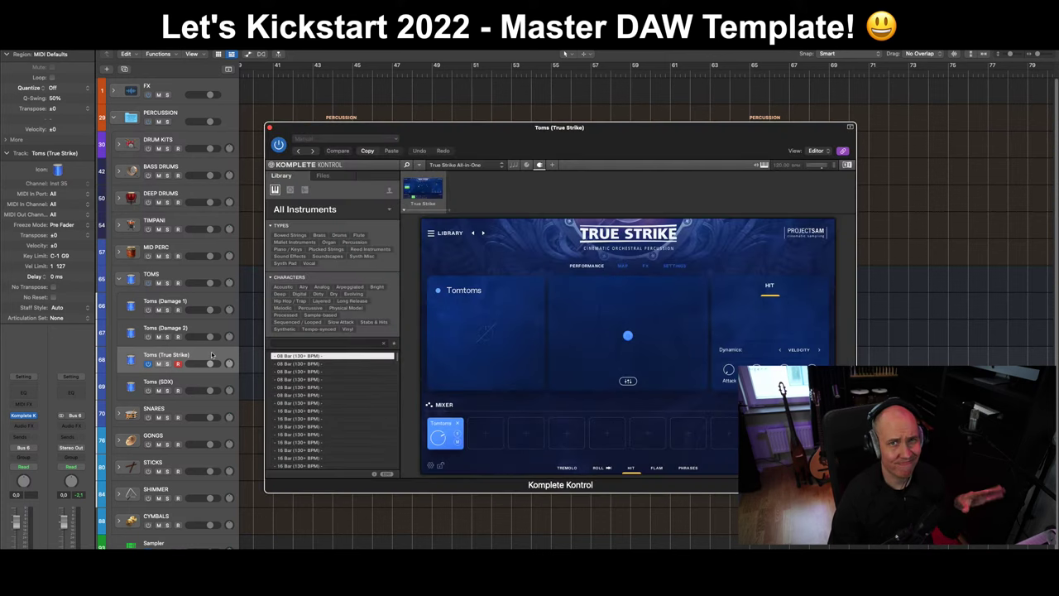
pyautogui.moveTo(559, 137); pyautogui.dragTo(554, 140)
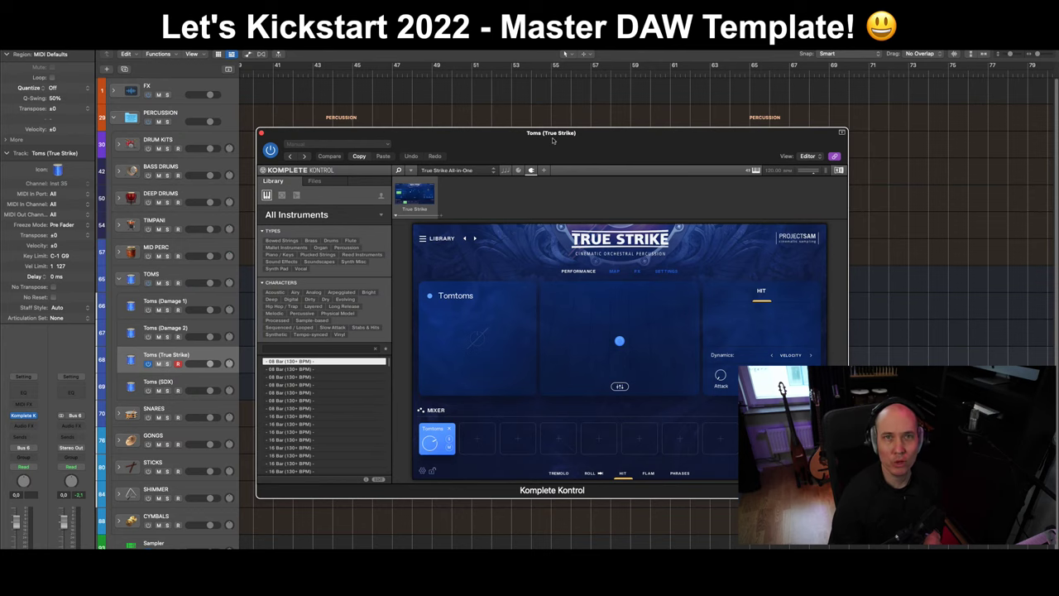
pyautogui.moveTo(552, 142); pyautogui.dragTo(551, 145)
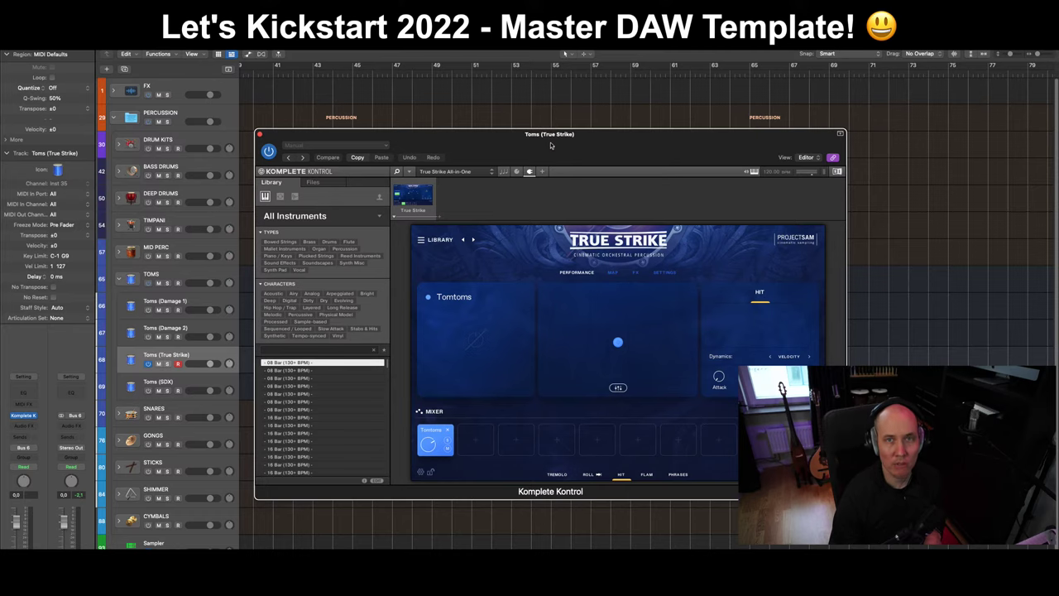
pyautogui.moveTo(550, 145); pyautogui.dragTo(550, 153)
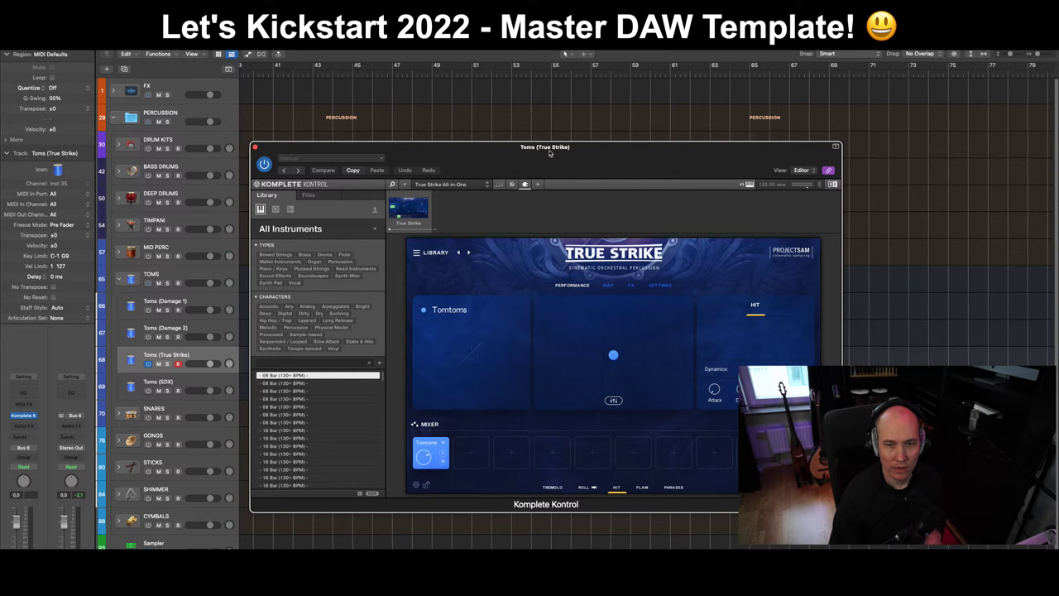
pyautogui.moveTo(549, 153); pyautogui.dragTo(549, 151)
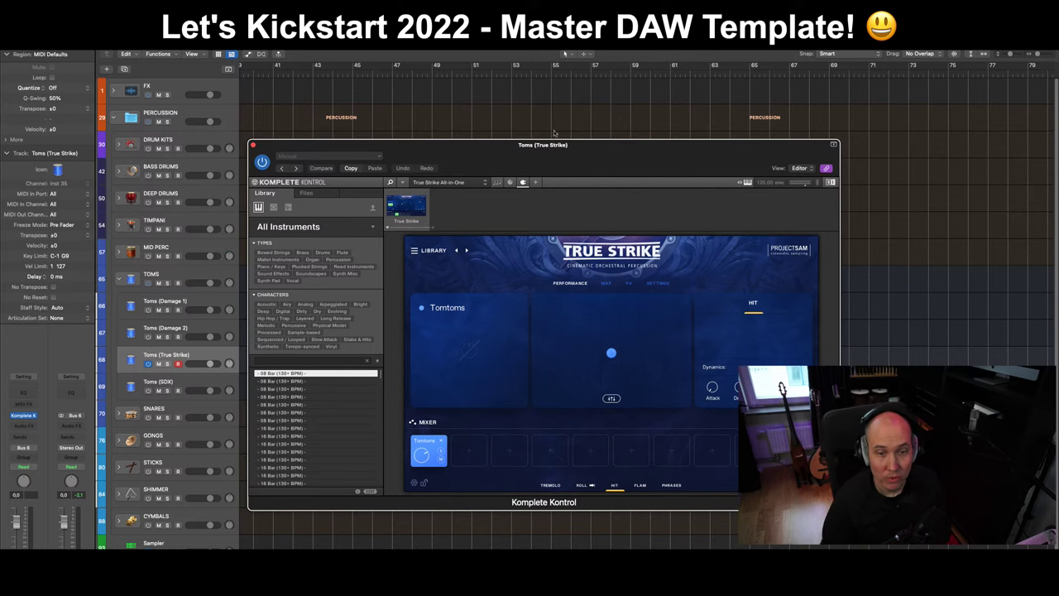
pyautogui.moveTo(540, 157); pyautogui.dragTo(537, 160)
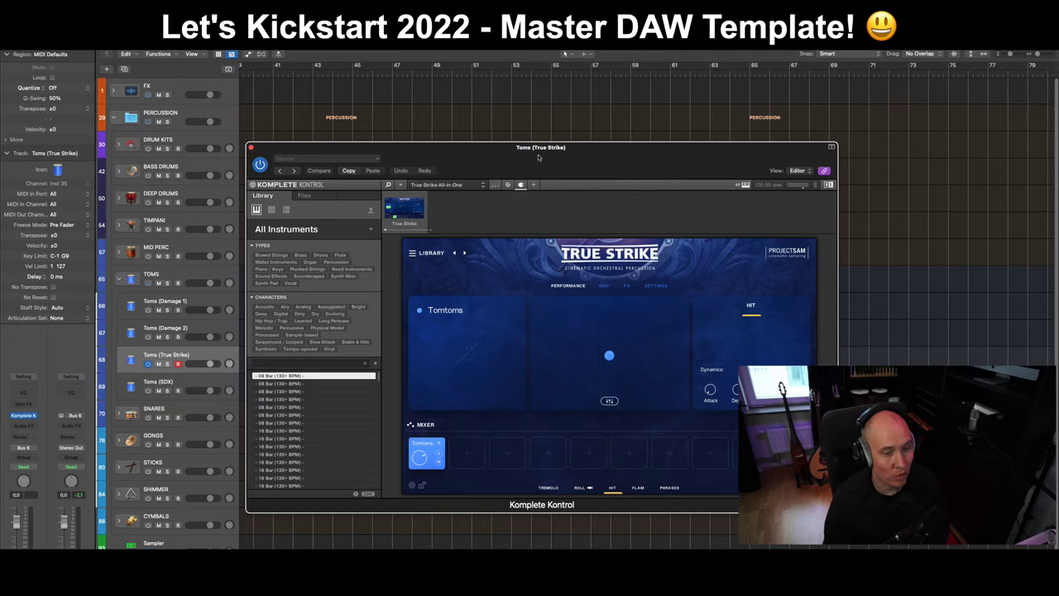
# Step: Switch off Toms (True Strike), then switch on Toms (SDX) and move its instrument window so the whole kit is visible
pyautogui.click(150, 365)
pyautogui.click(142, 398)
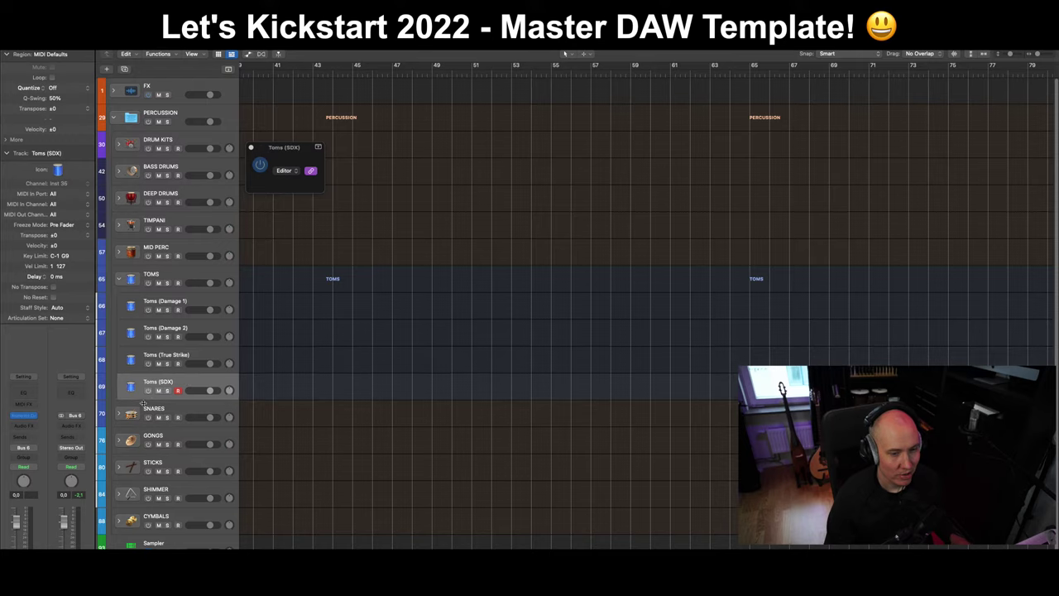
pyautogui.click(149, 392)
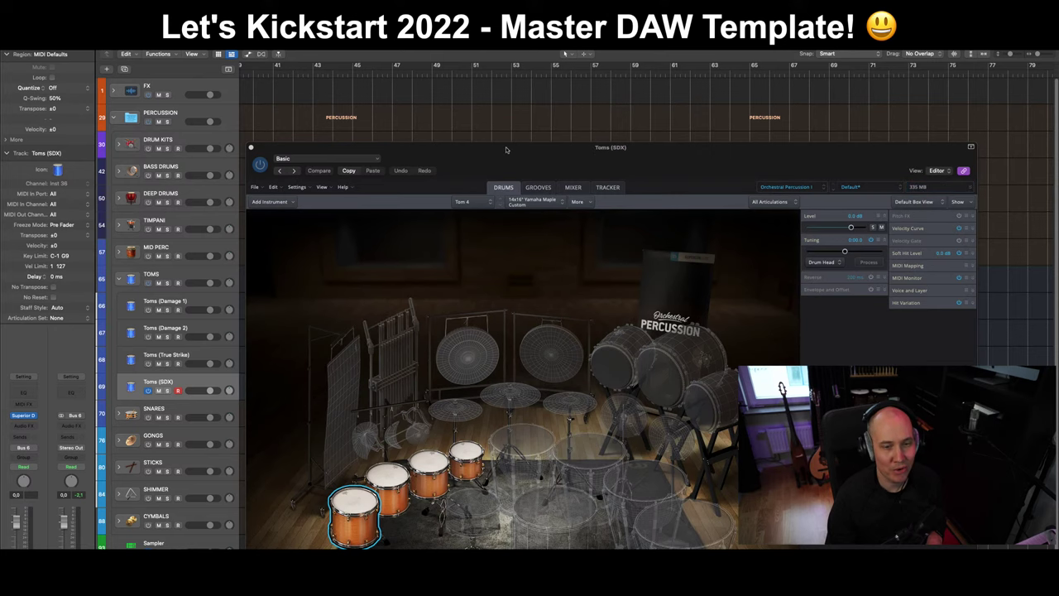
pyautogui.moveTo(506, 150); pyautogui.dragTo(511, 73)
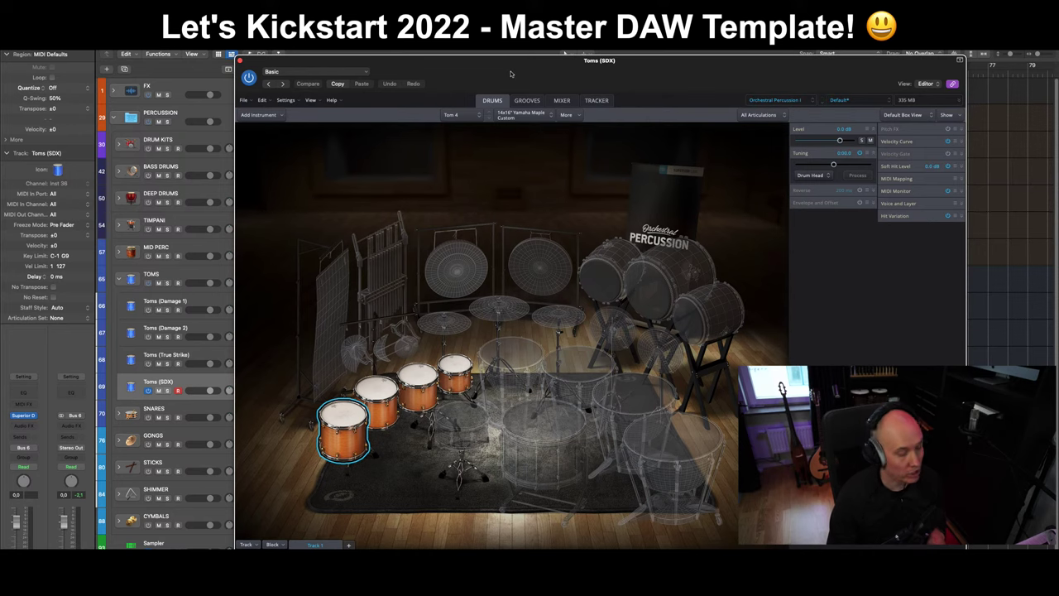
# Step: Show the MIDI Mapping Keys side panel in the Toms (SDX) instrument to view the drum mapping, then close the window
pyautogui.click(944, 114)
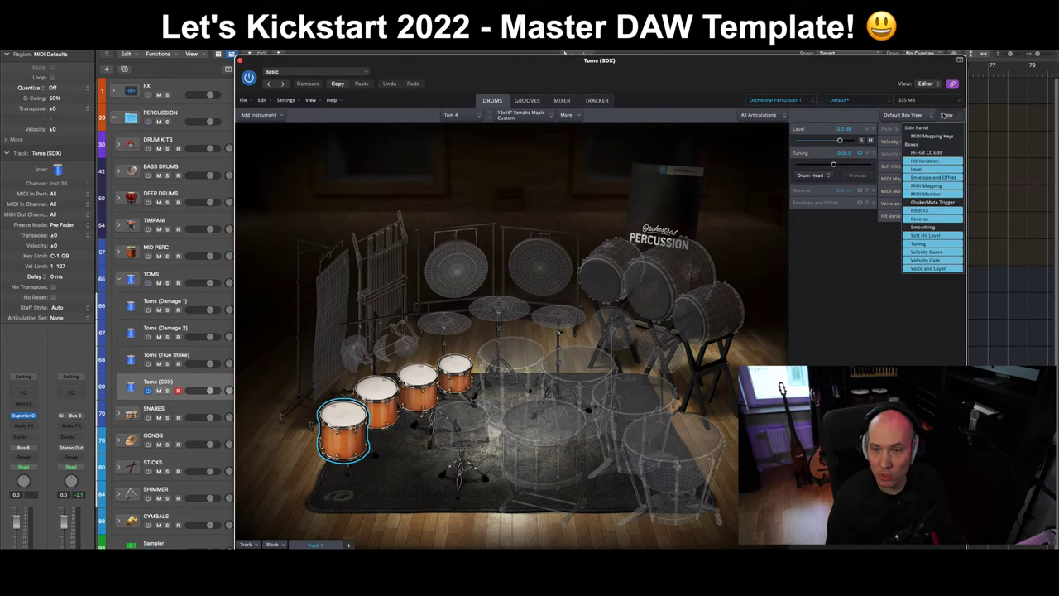
pyautogui.click(934, 136)
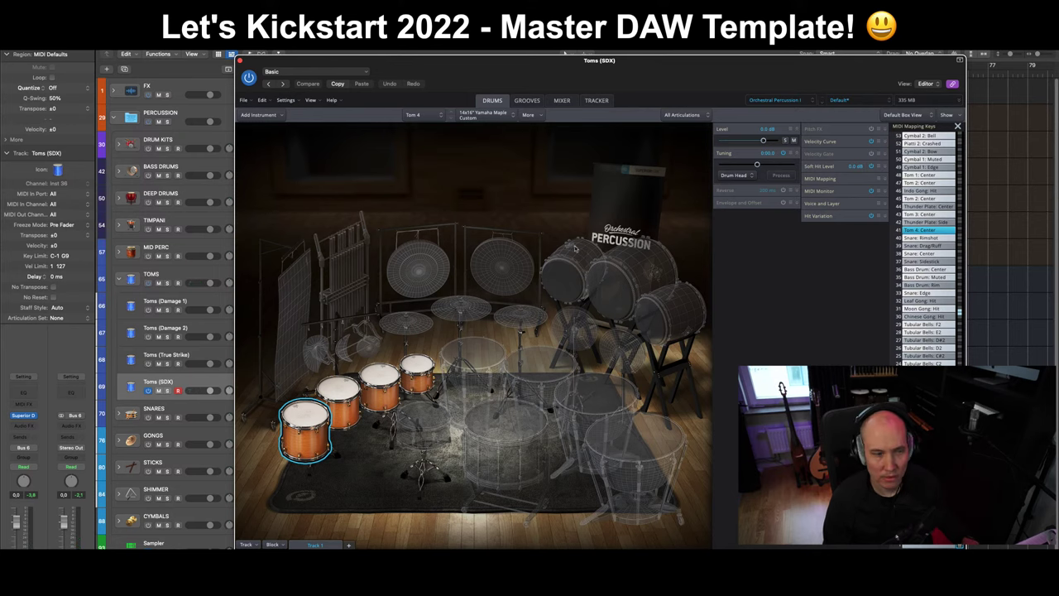
pyautogui.moveTo(679, 74); pyautogui.dragTo(651, 51)
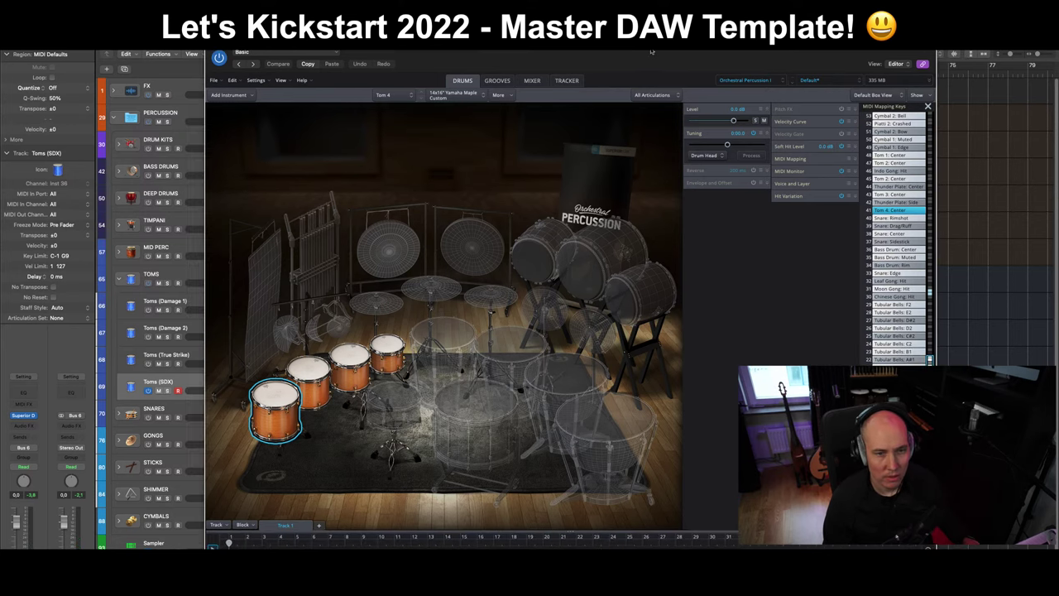
pyautogui.press('super+w')
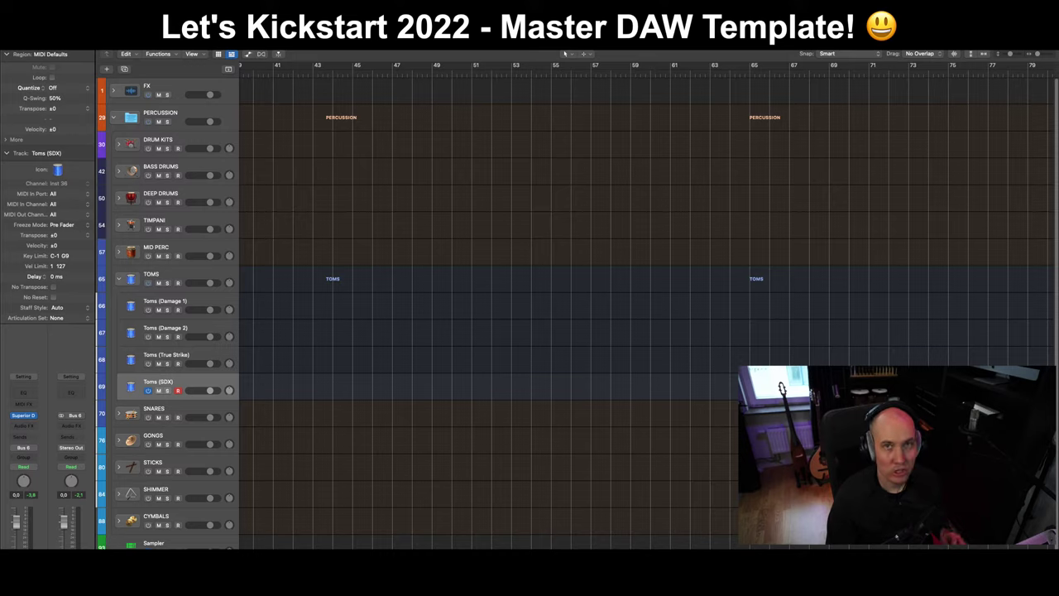
# Step: Switch off the Toms (SDX) track, then collapse the TOMS stack and expand the SNARES stack
pyautogui.click(148, 391)
pyautogui.click(184, 277)
pyautogui.click(118, 282)
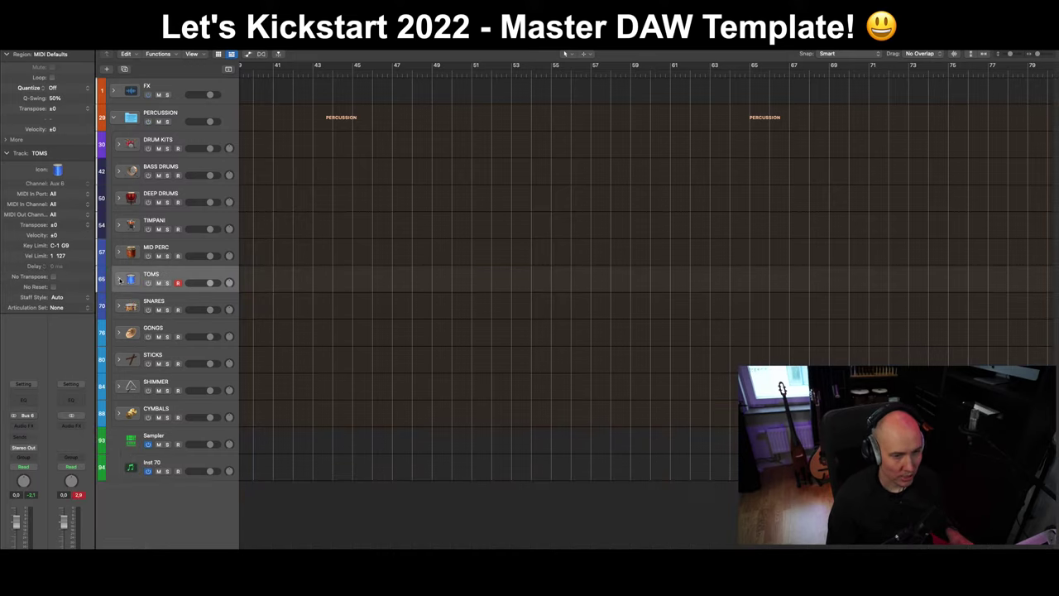
pyautogui.click(200, 302)
pyautogui.click(119, 306)
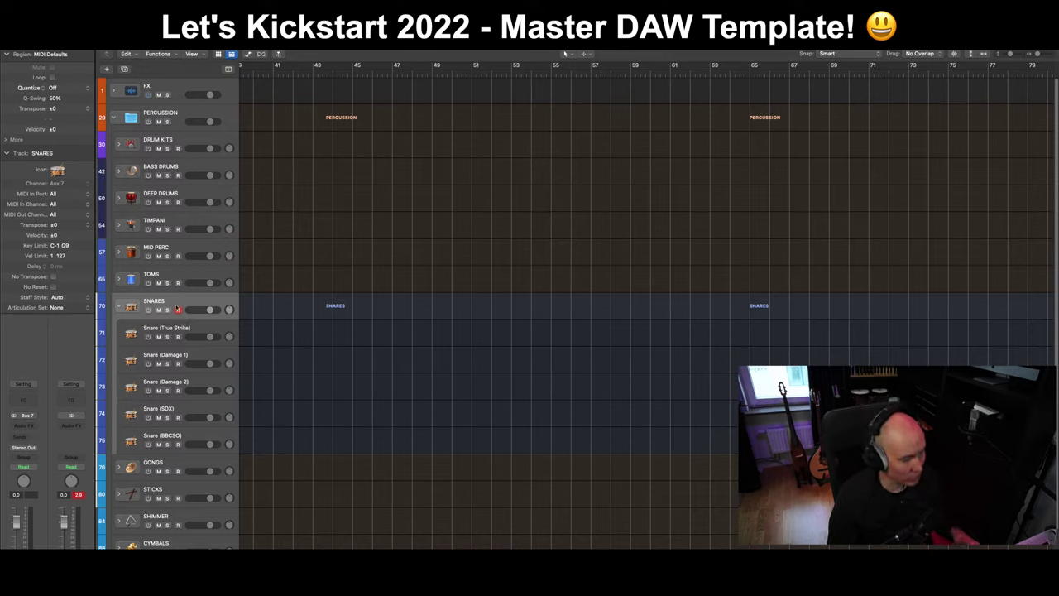
# Step: Switch on the Snare (True Strike) track and open its instrument, repositioning the window for a clear view
pyautogui.click(141, 339)
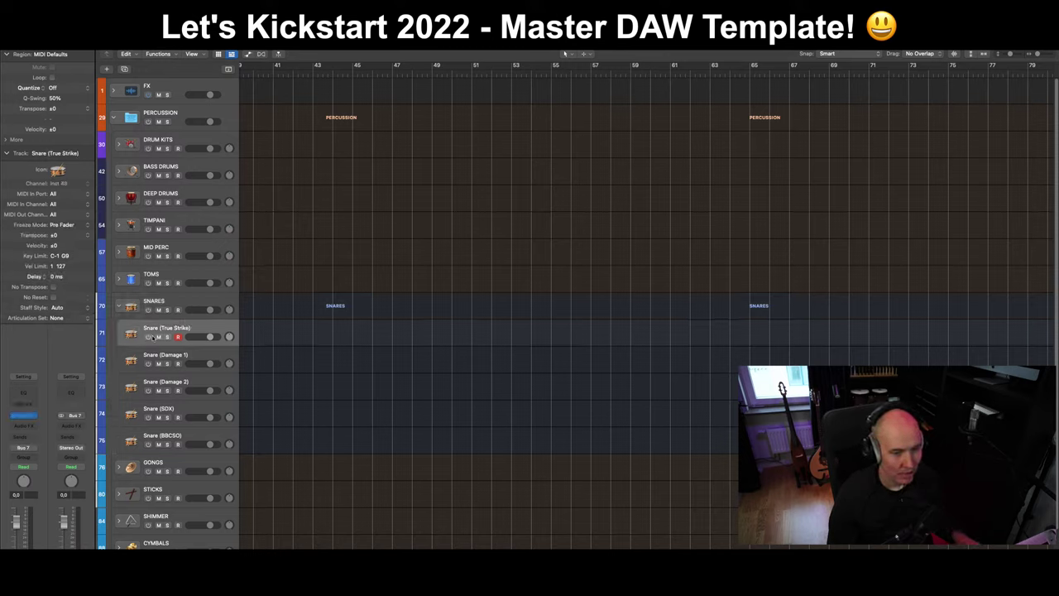
pyautogui.click(149, 337)
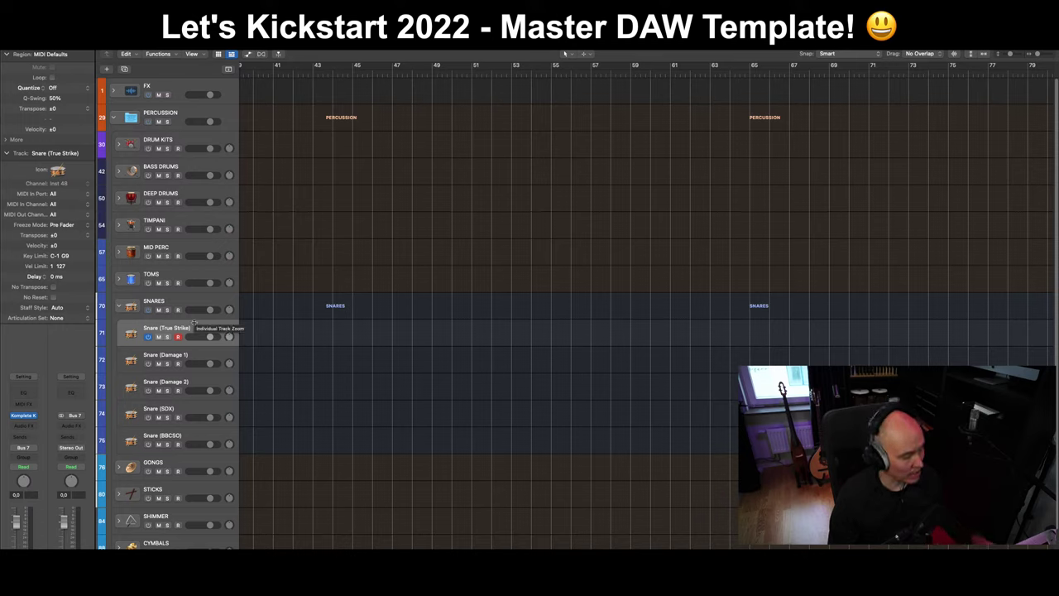
pyautogui.press('v')
pyautogui.moveTo(636, 126); pyautogui.dragTo(563, 175)
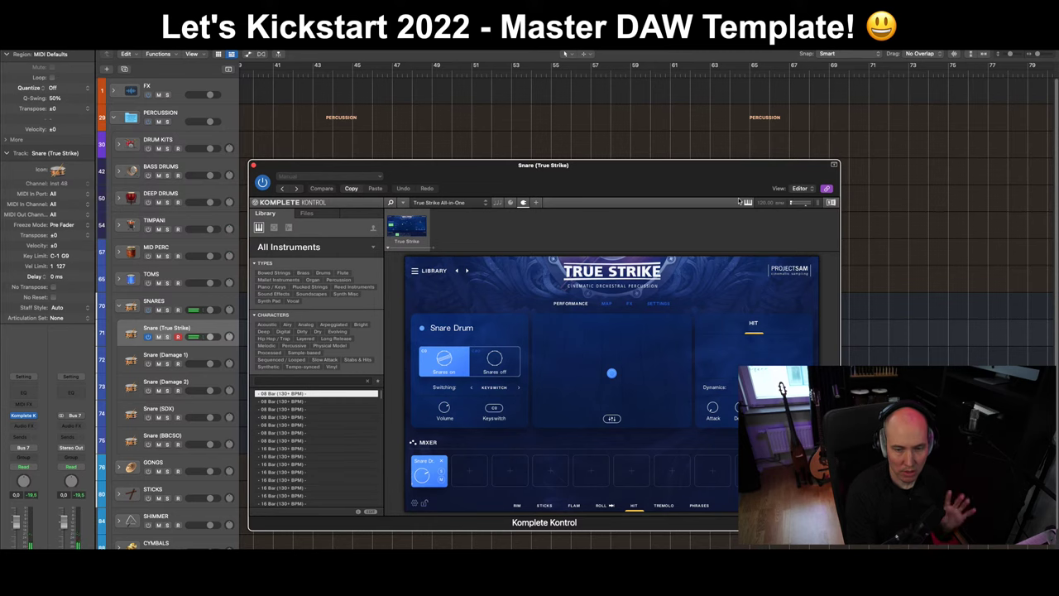
pyautogui.moveTo(708, 176); pyautogui.dragTo(706, 127)
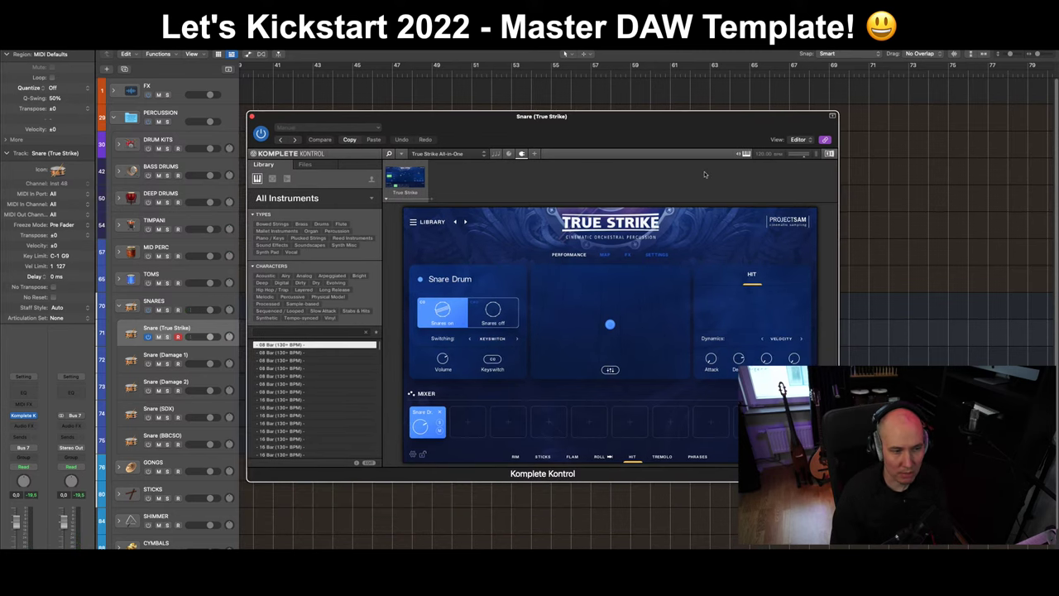
# Step: Try the snare drum's Tremolo and Flam articulations in True Strike, and set the Roll's adaptive sync to Beats
pyautogui.click(663, 459)
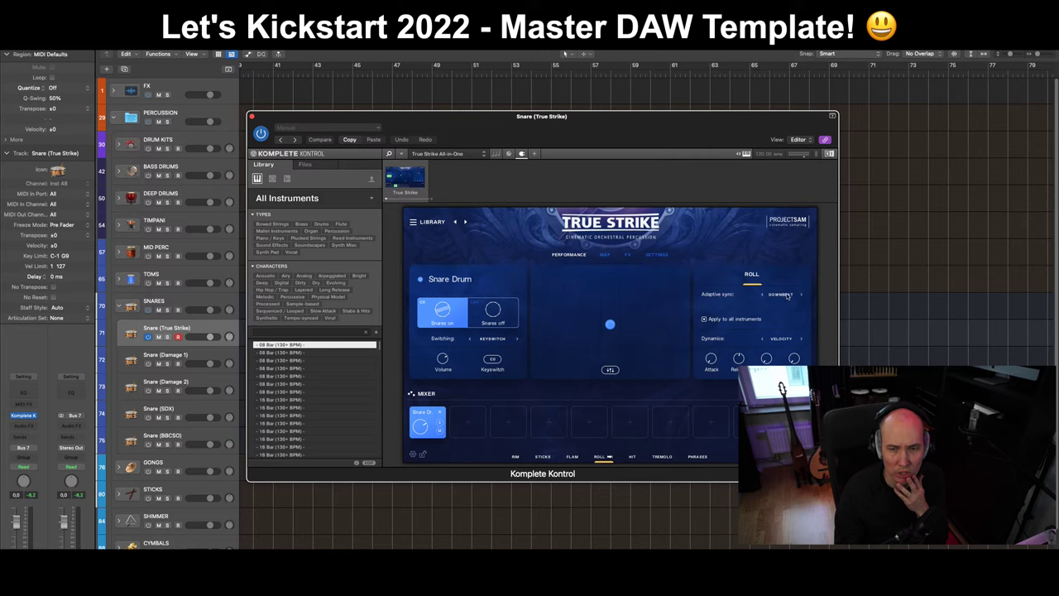
pyautogui.moveTo(770, 145); pyautogui.dragTo(695, 136)
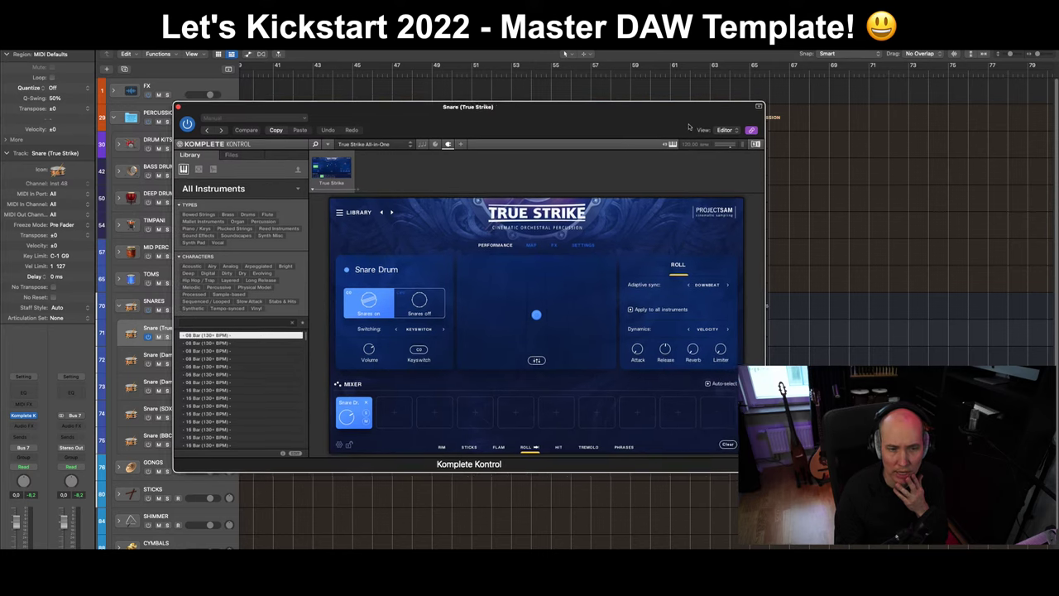
pyautogui.click(726, 284)
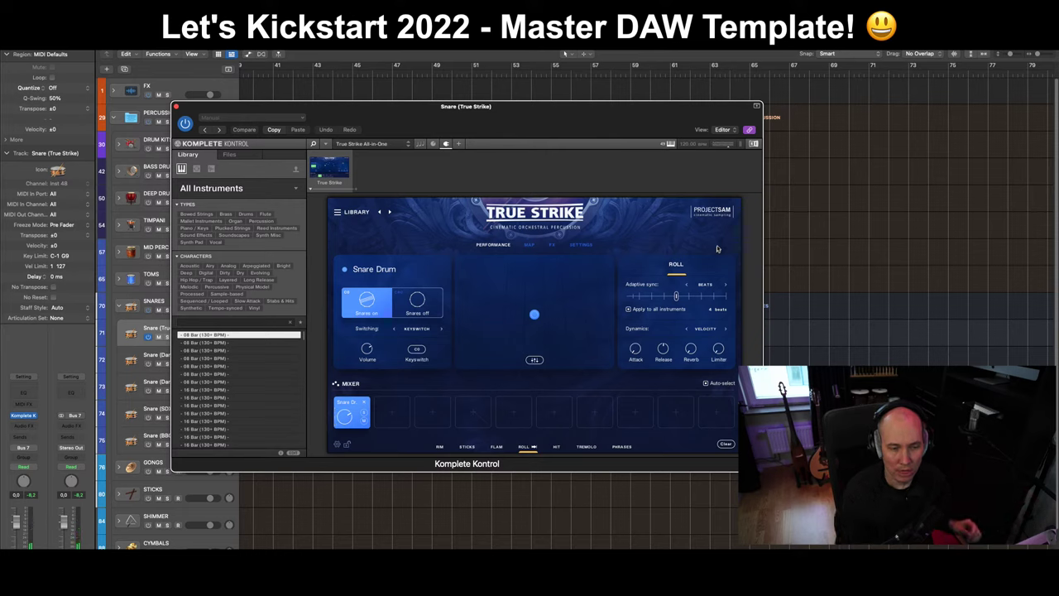
pyautogui.click(496, 447)
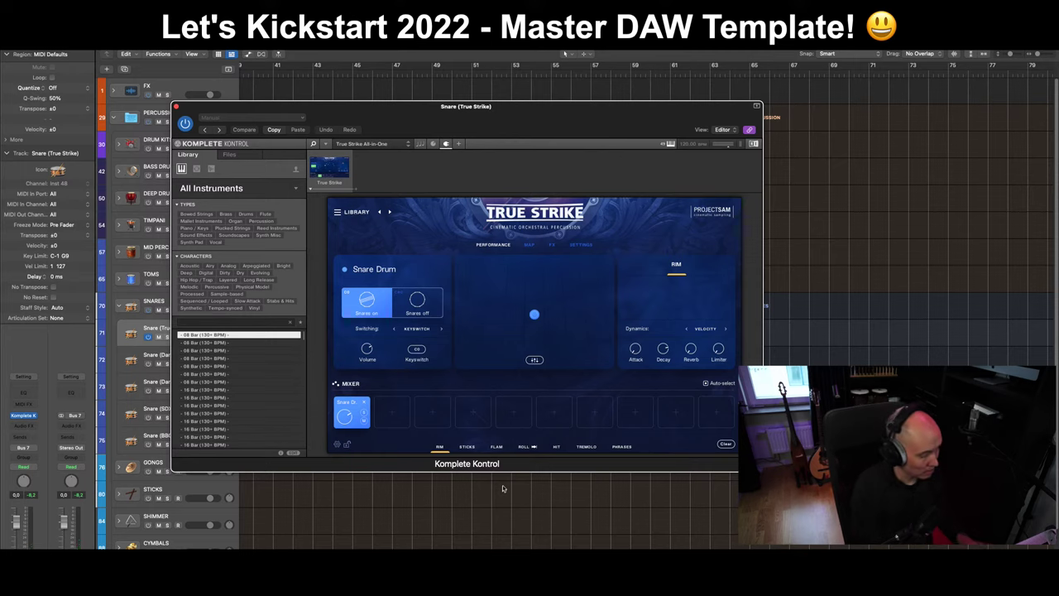
# Step: Close the True Strike window, switch on the Snare (Damage 1) track and move its instrument window clear of the track list
pyautogui.press('v')
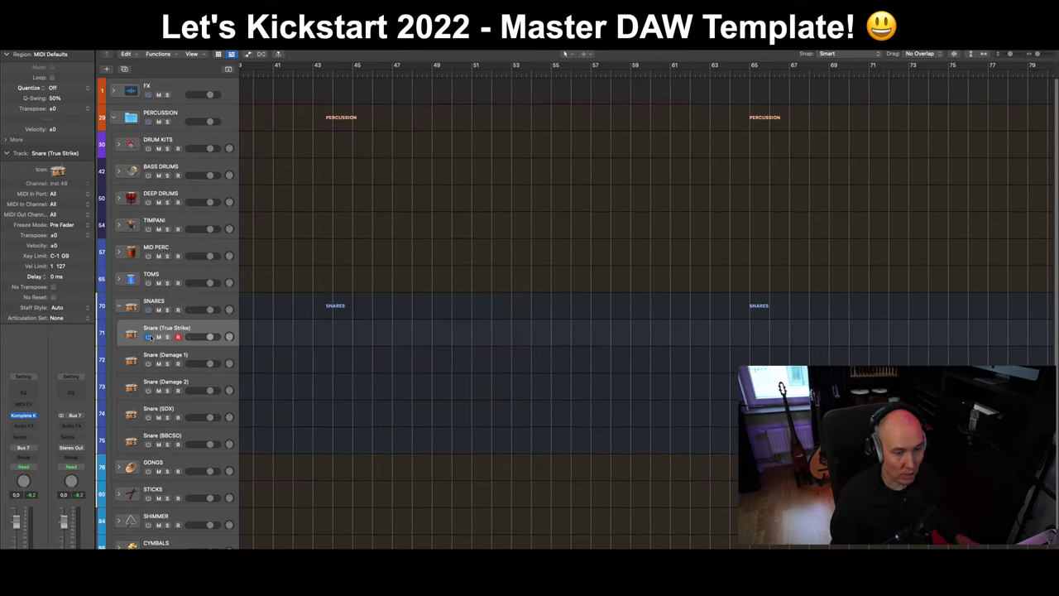
pyautogui.click(215, 351)
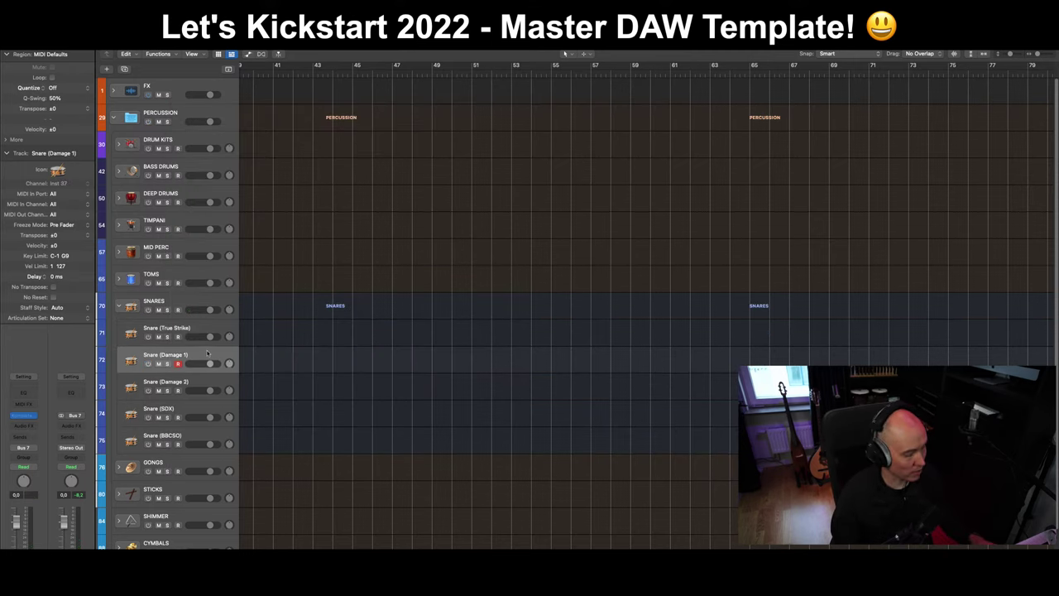
pyautogui.click(149, 364)
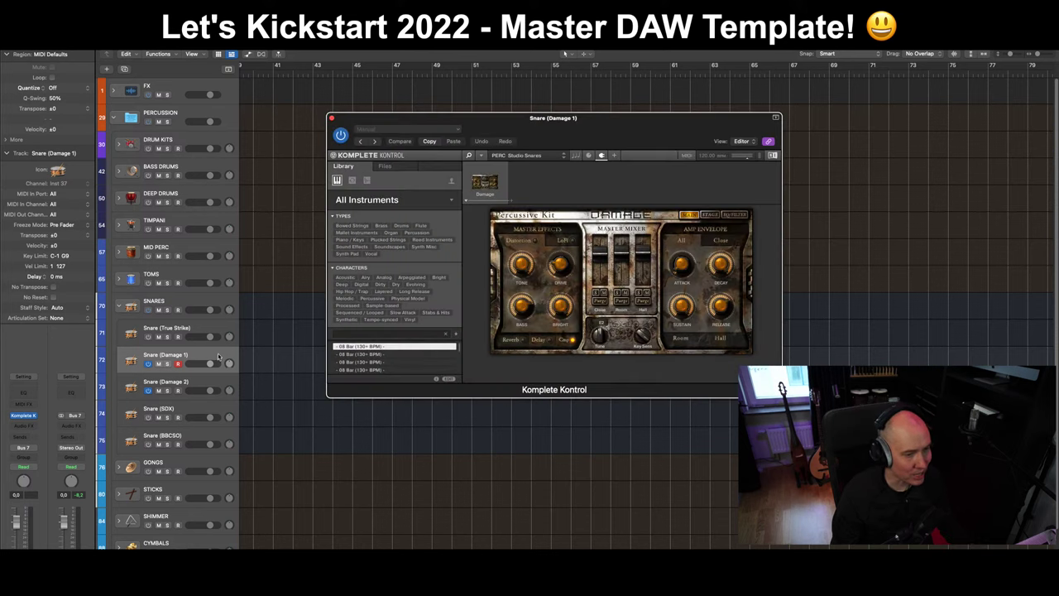
pyautogui.moveTo(611, 126); pyautogui.dragTo(543, 149)
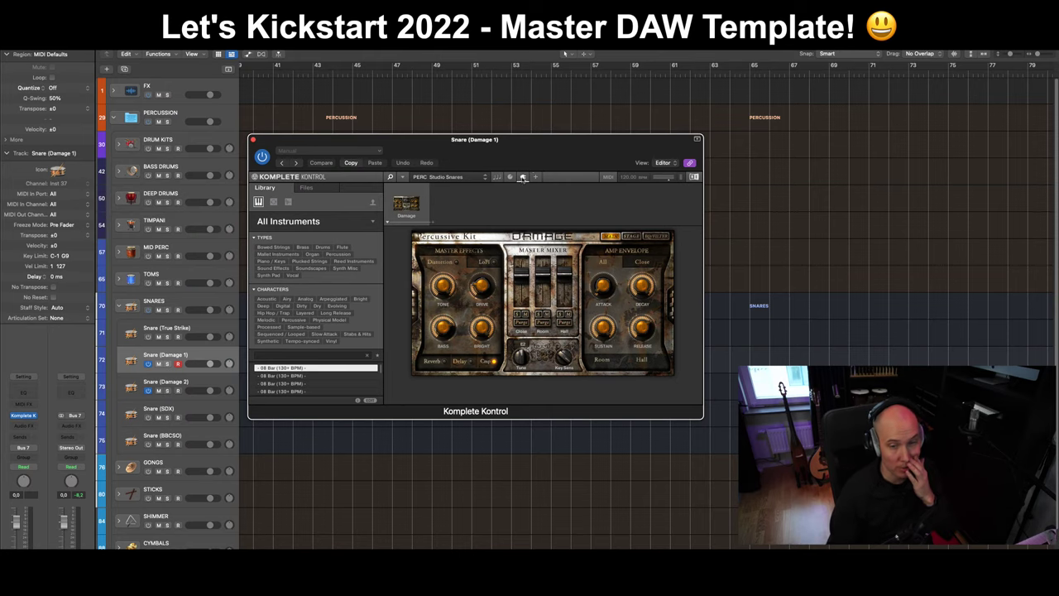
pyautogui.moveTo(534, 151); pyautogui.dragTo(537, 156)
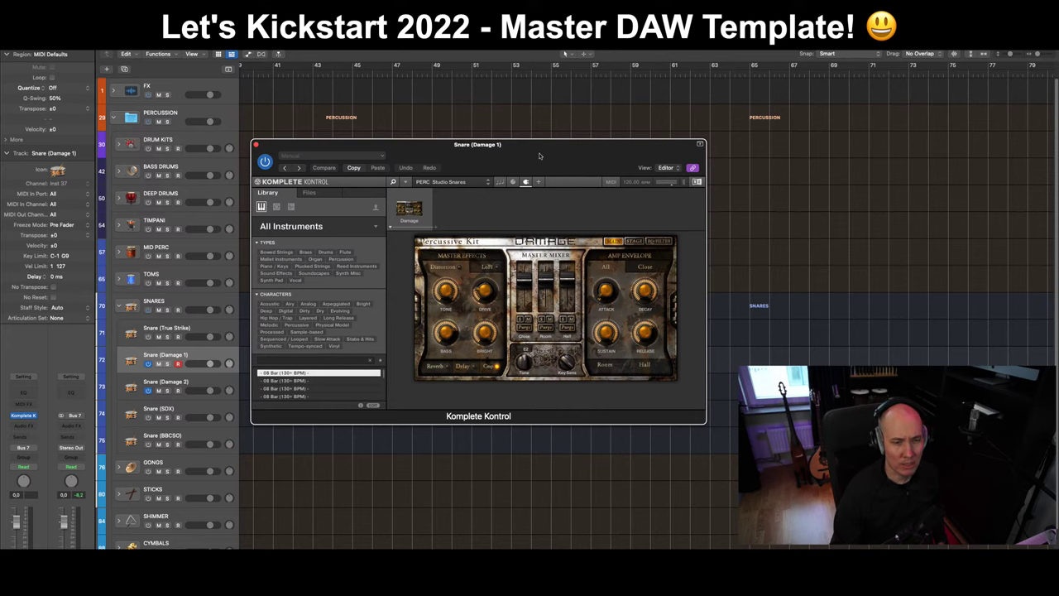
pyautogui.moveTo(540, 157); pyautogui.dragTo(541, 163)
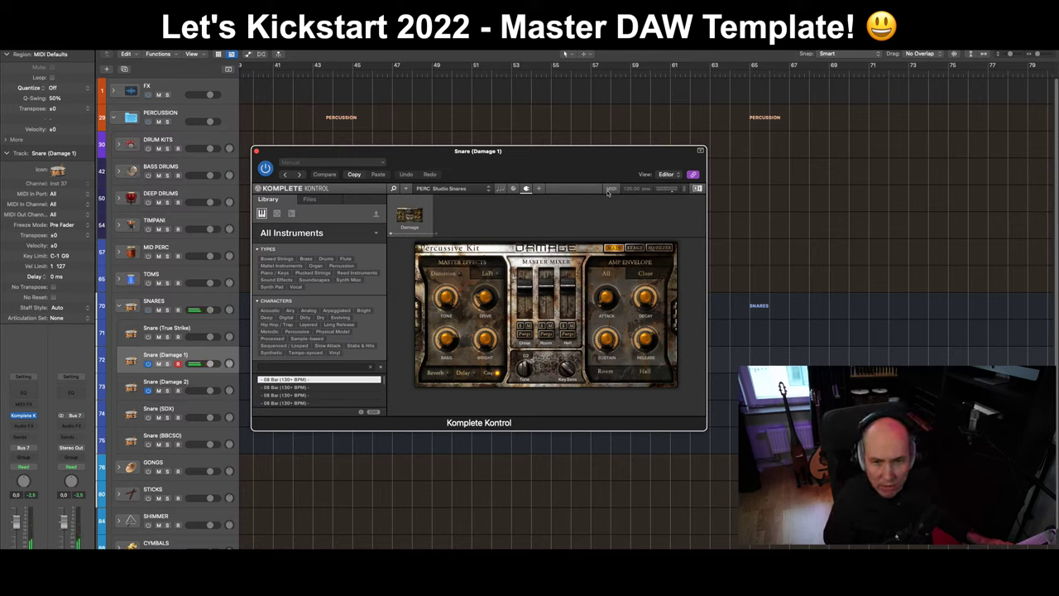
# Step: Show the PERC Studio Snares instrument header and hide the plug-in chain in the Snare (Damage 1) instrument
pyautogui.click(541, 188)
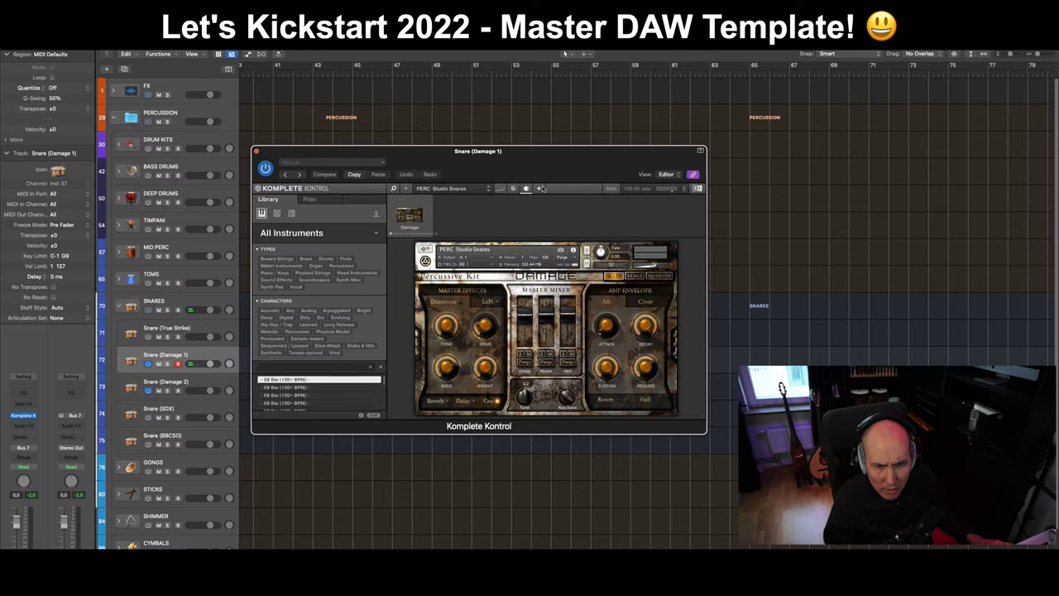
pyautogui.click(612, 189)
pyautogui.click(612, 189)
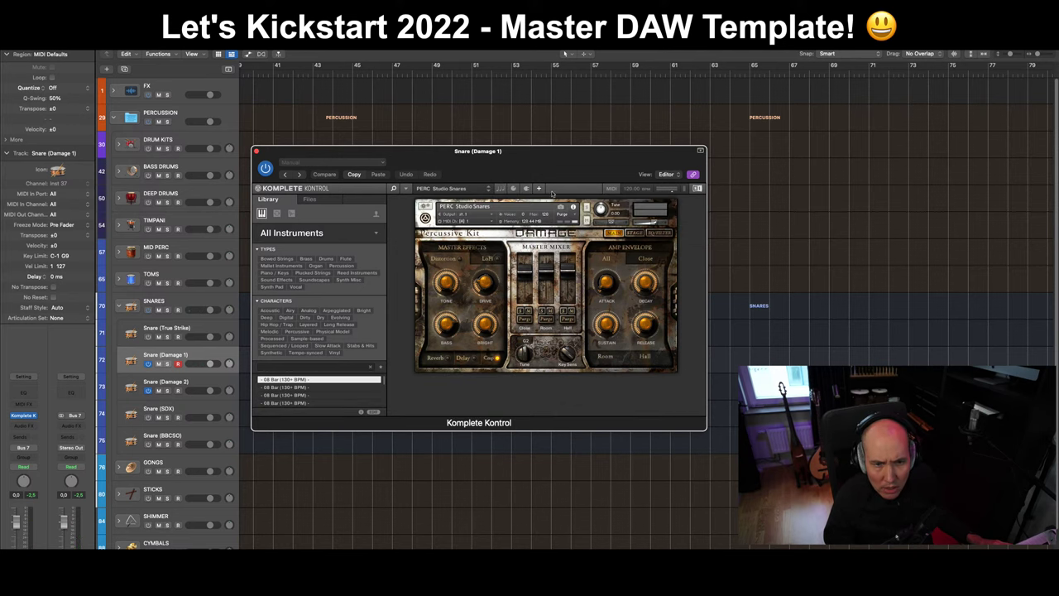
pyautogui.click(543, 189)
pyautogui.click(543, 188)
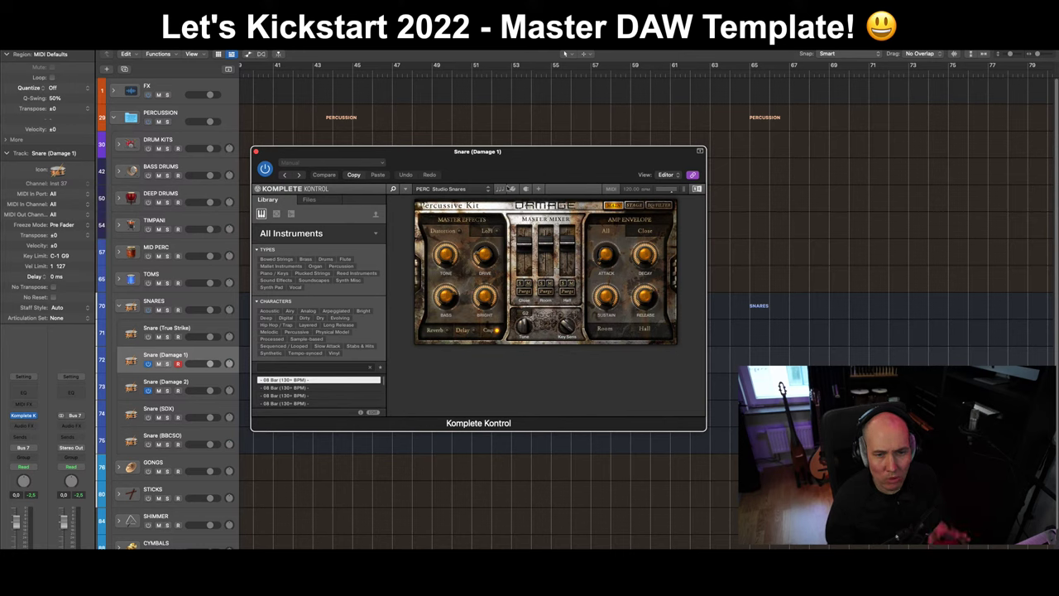
pyautogui.click(540, 189)
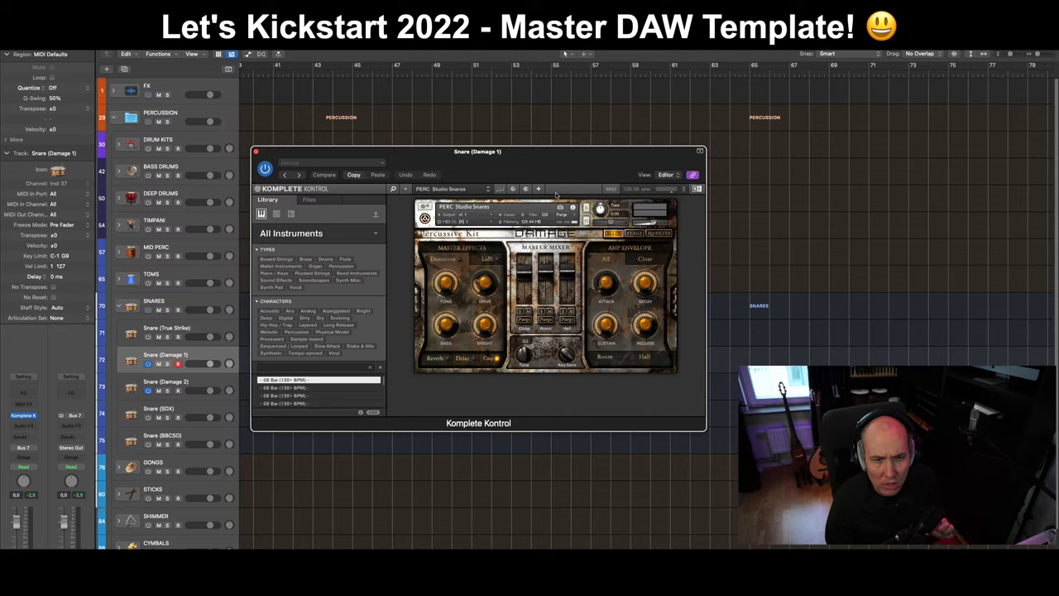
# Step: Check the remaining Komplete Kontrol view options of Snare (Damage 1), including the Scale and Arp settings, and hide them again
pyautogui.click(528, 189)
pyautogui.click(528, 189)
pyautogui.click(503, 189)
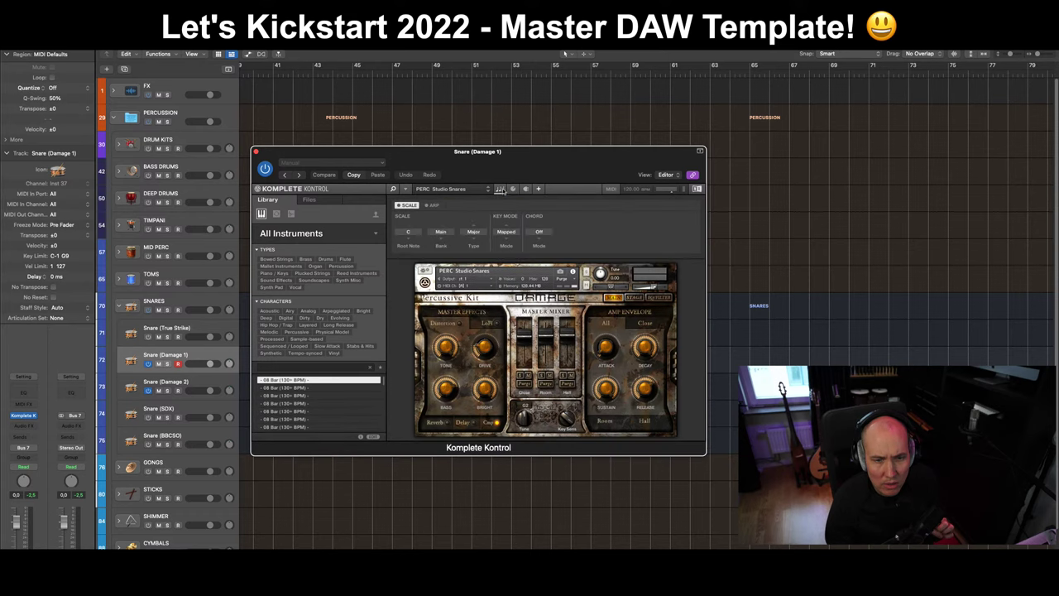
pyautogui.click(501, 189)
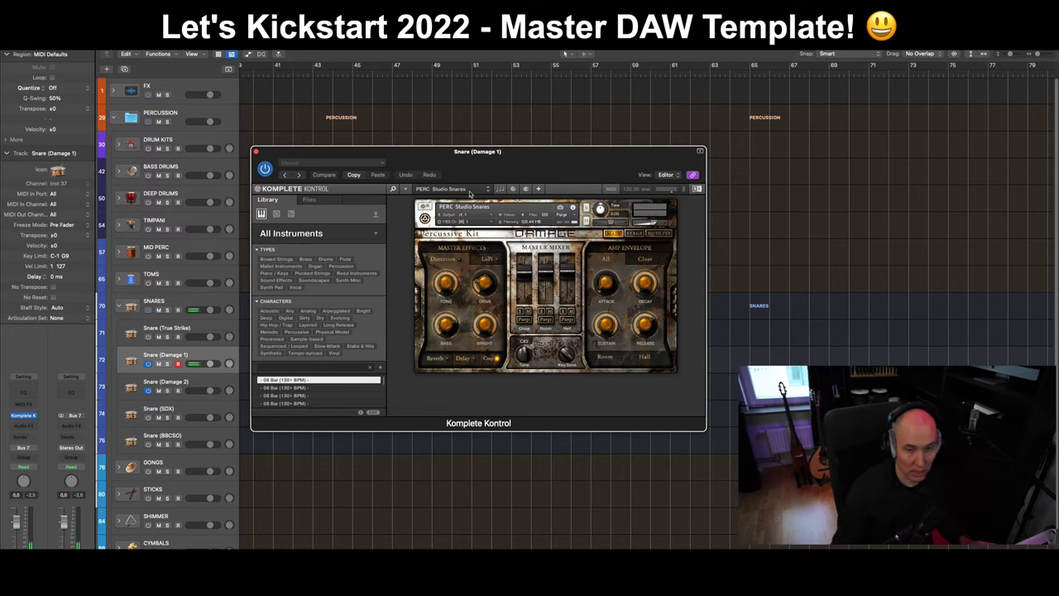
# Step: Switch off the Snare (Damage 1) track, then select Snare (Damage 2) and browse its Ensemble Designer preset categories
pyautogui.click(148, 364)
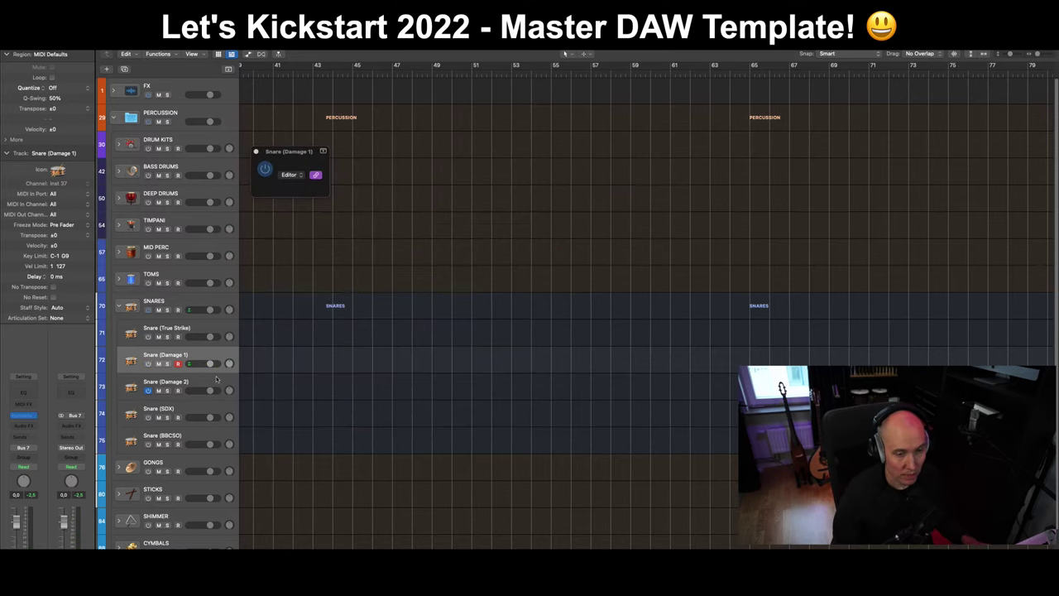
pyautogui.click(217, 378)
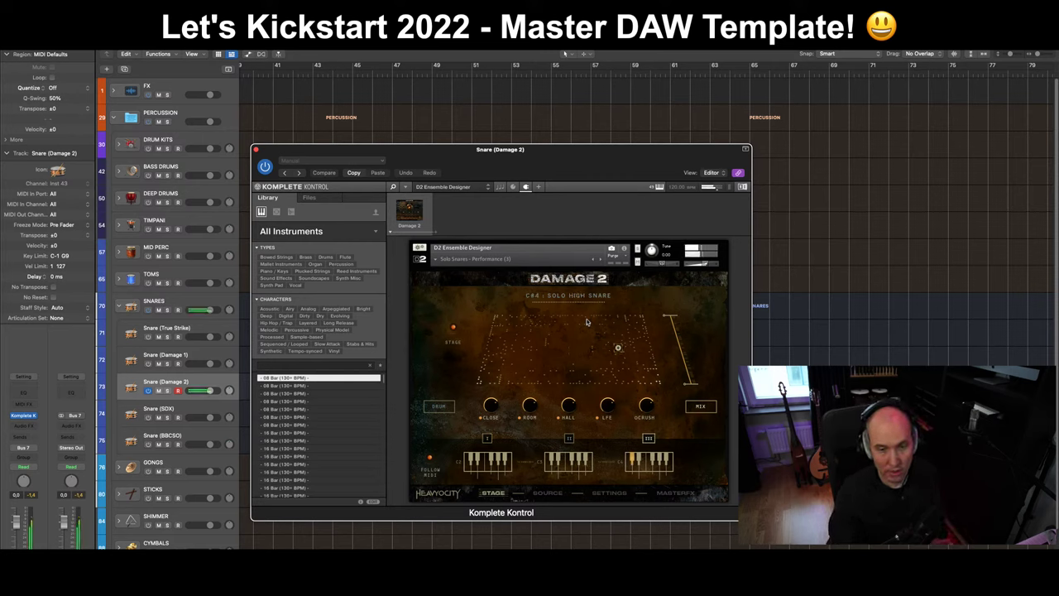
pyautogui.click(437, 259)
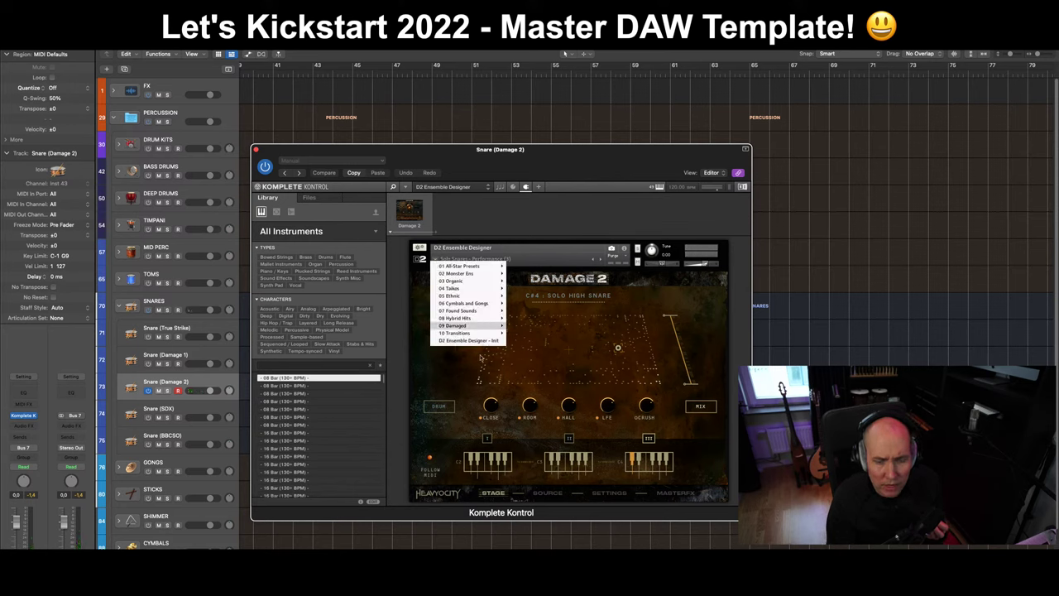
pyautogui.moveTo(489, 274)
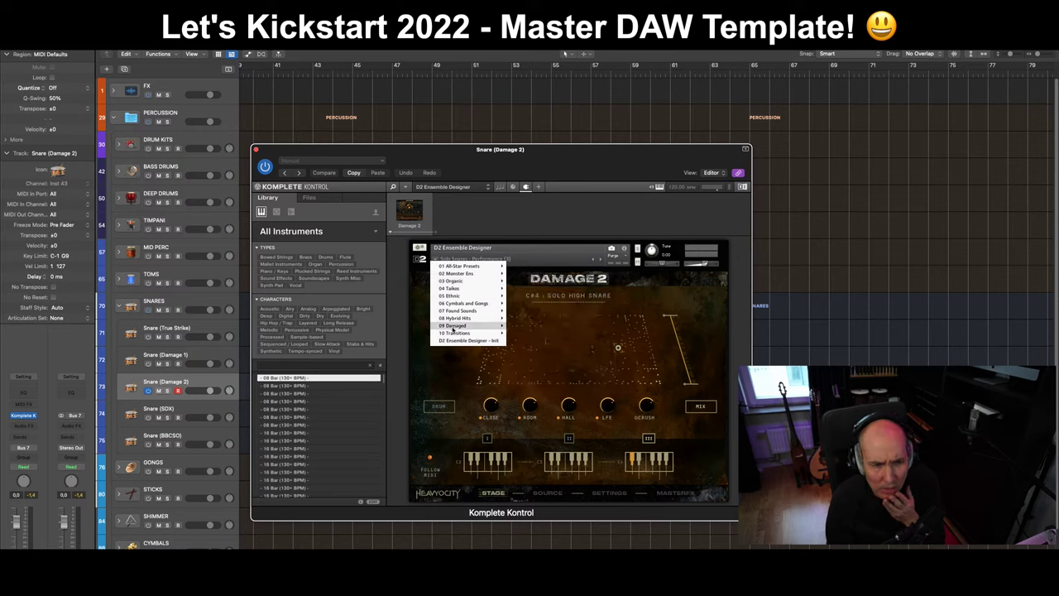
pyautogui.moveTo(453, 333)
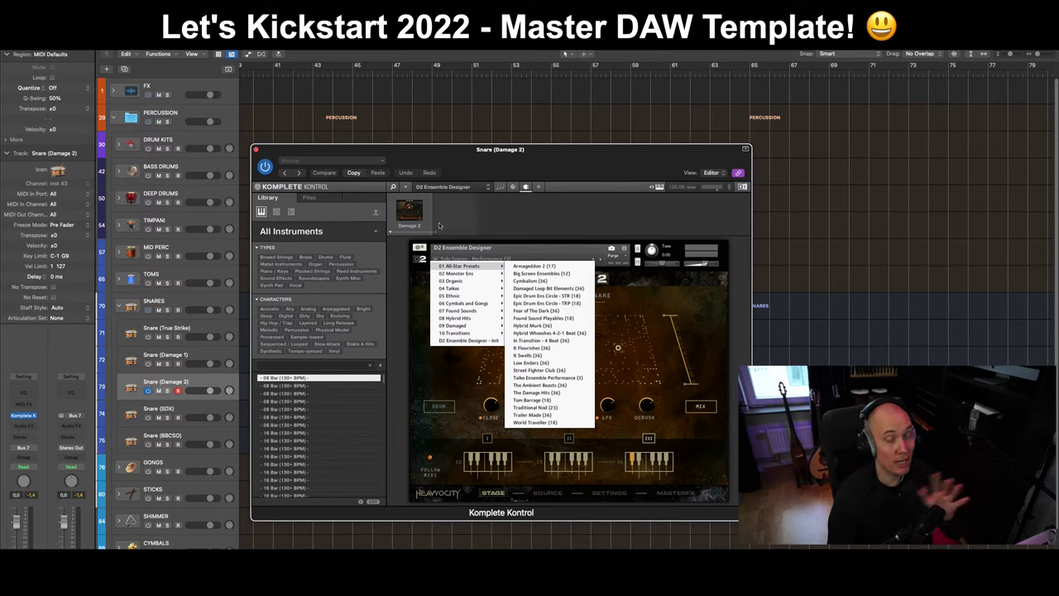
# Step: Return to the Snare (True Strike) instrument and look at Komplete Kontrol's Files browser before going back to the Library
pyautogui.click(186, 354)
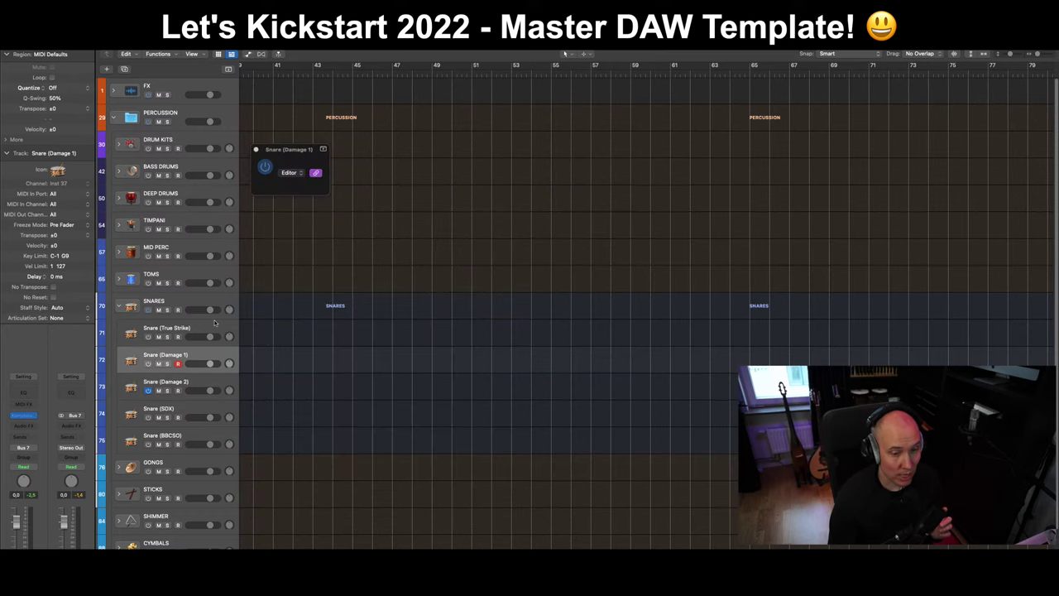
pyautogui.click(186, 329)
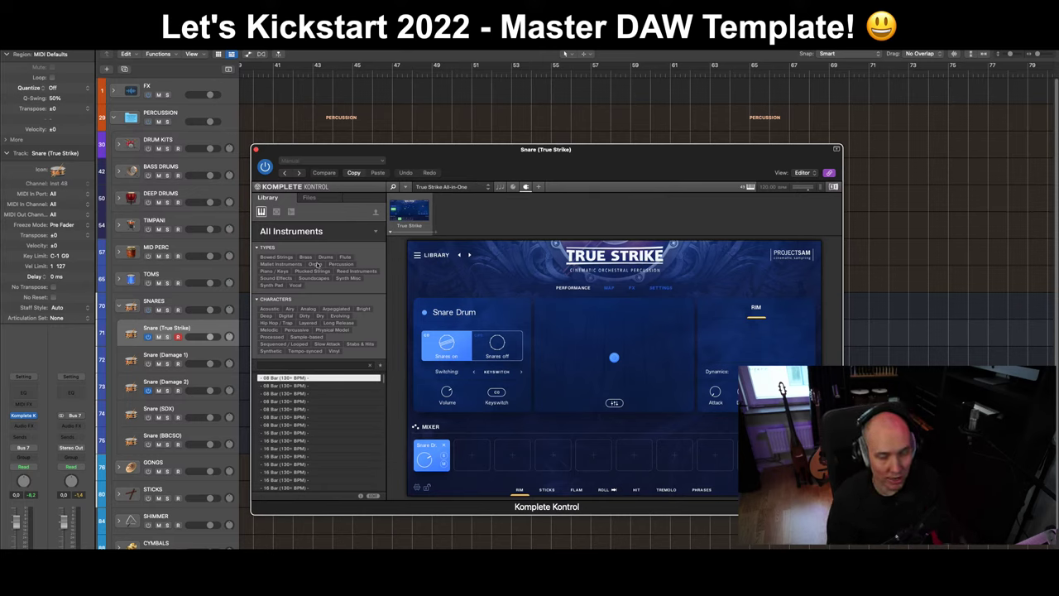
pyautogui.click(309, 198)
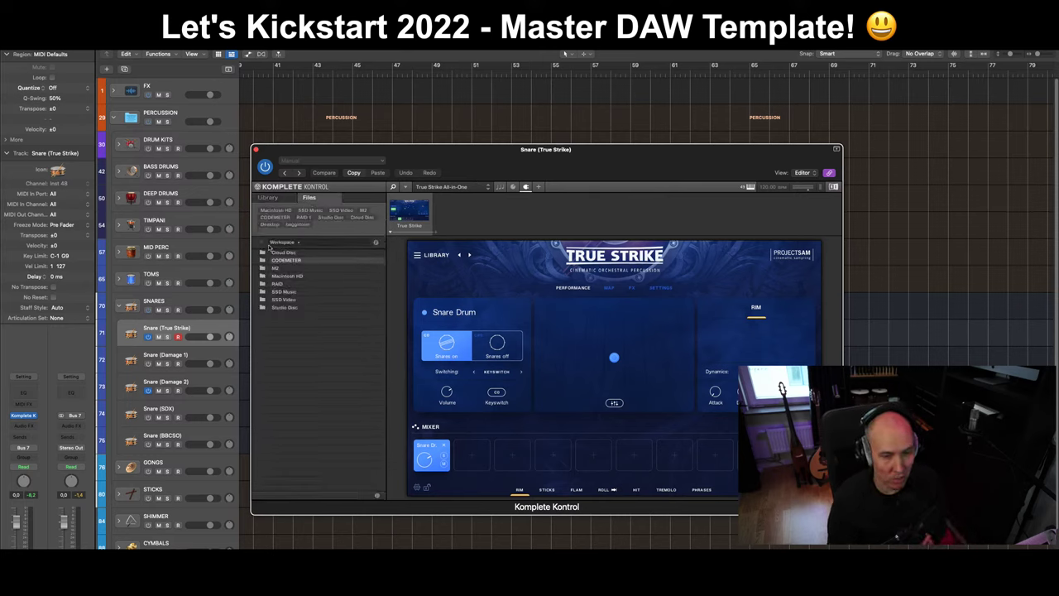
pyautogui.click(275, 199)
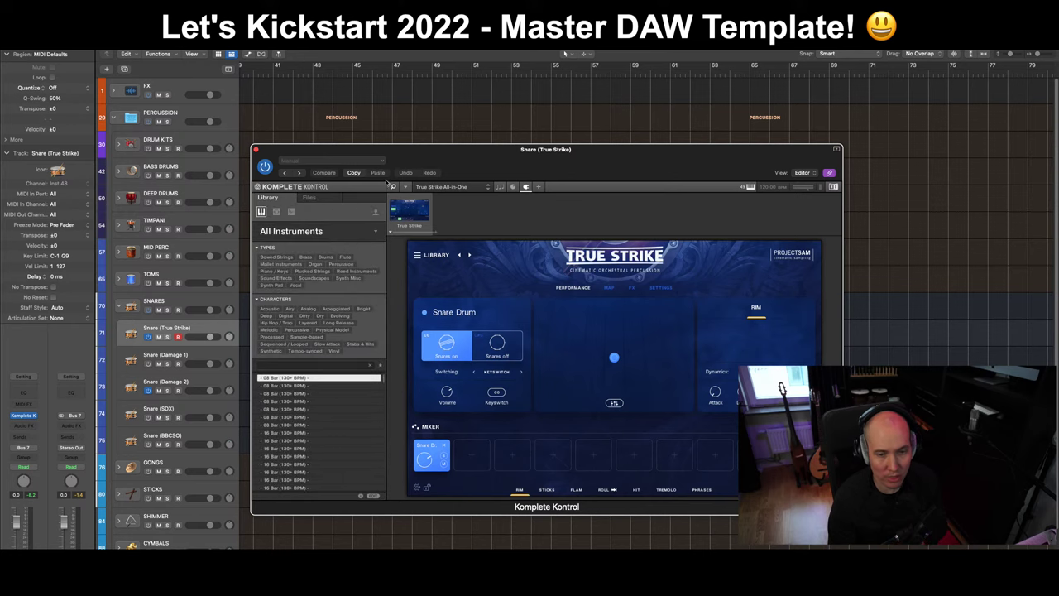
pyautogui.moveTo(494, 157); pyautogui.dragTo(492, 156)
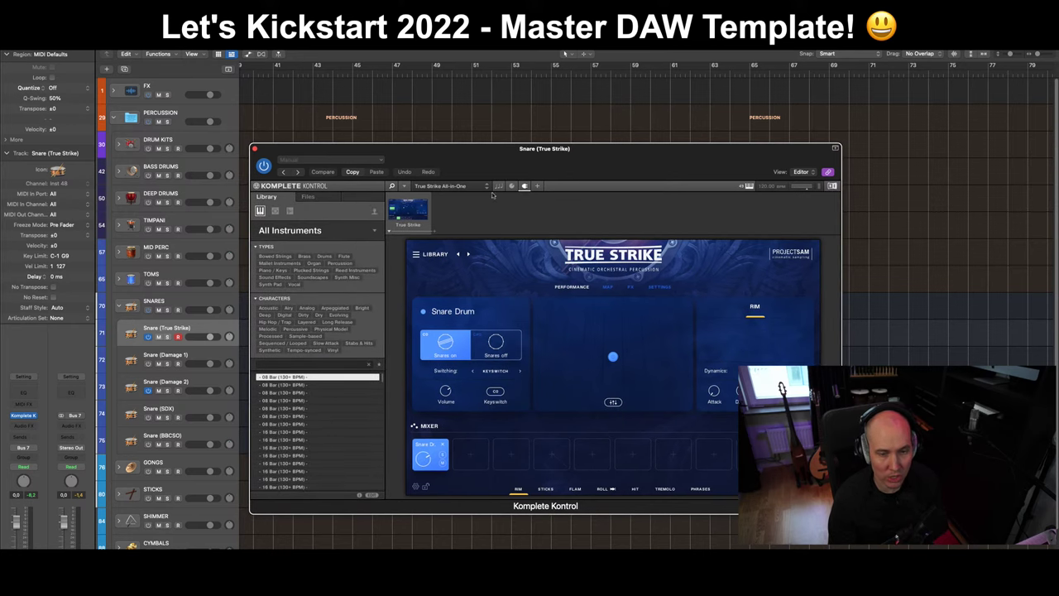
# Step: View the True Strike library's instrument list, then close it and switch off the Snare (True Strike) track
pyautogui.click(416, 255)
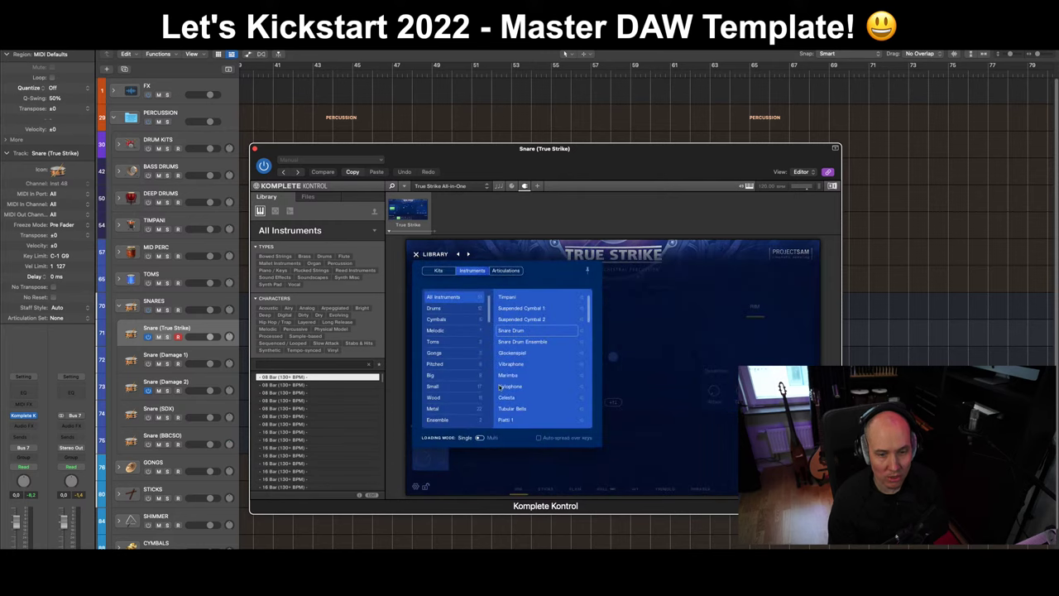
pyautogui.click(416, 254)
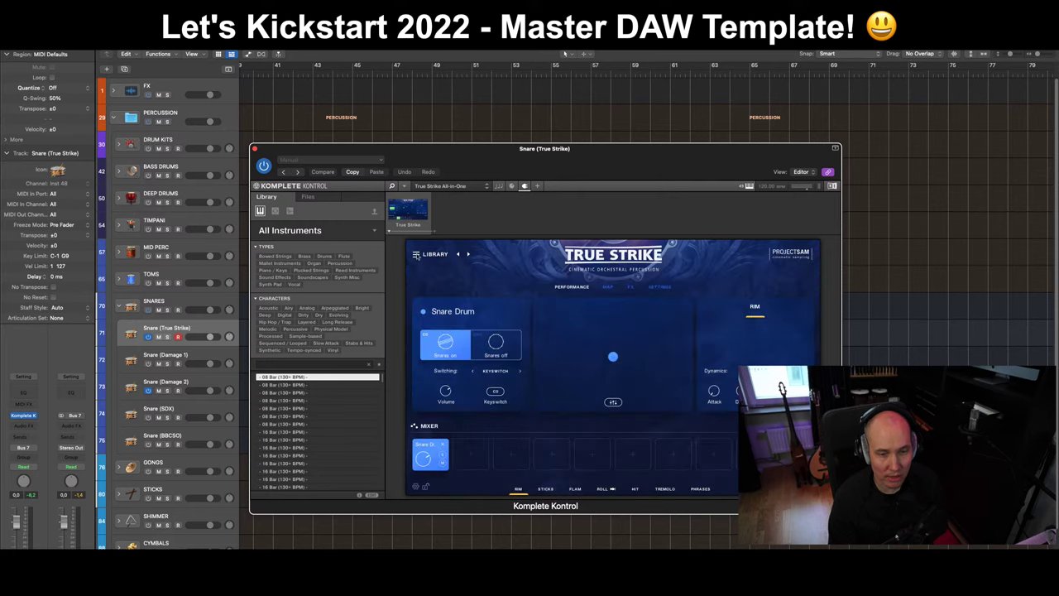
pyautogui.click(154, 350)
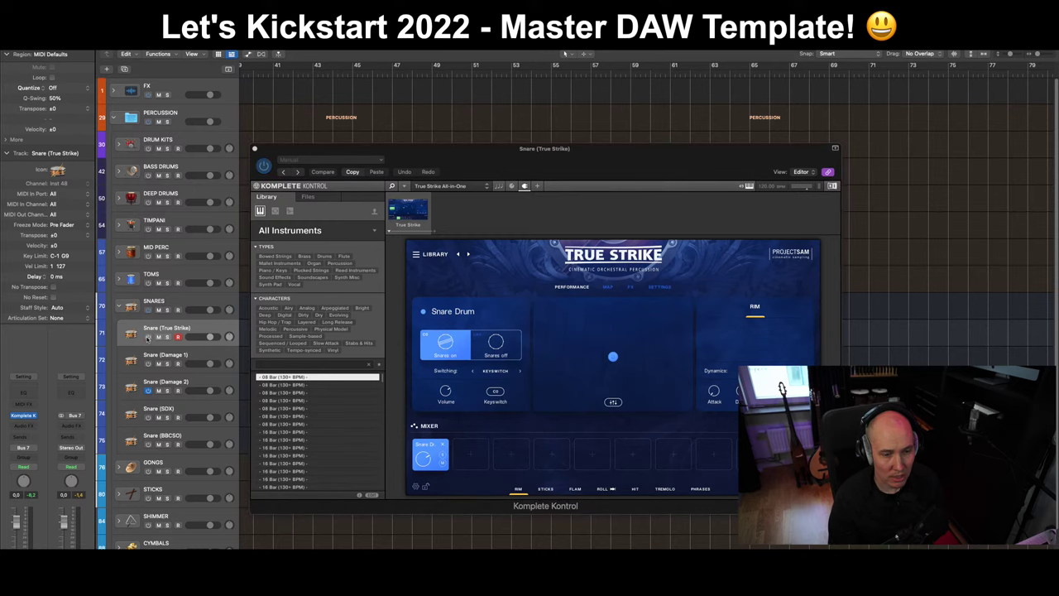
pyautogui.click(148, 338)
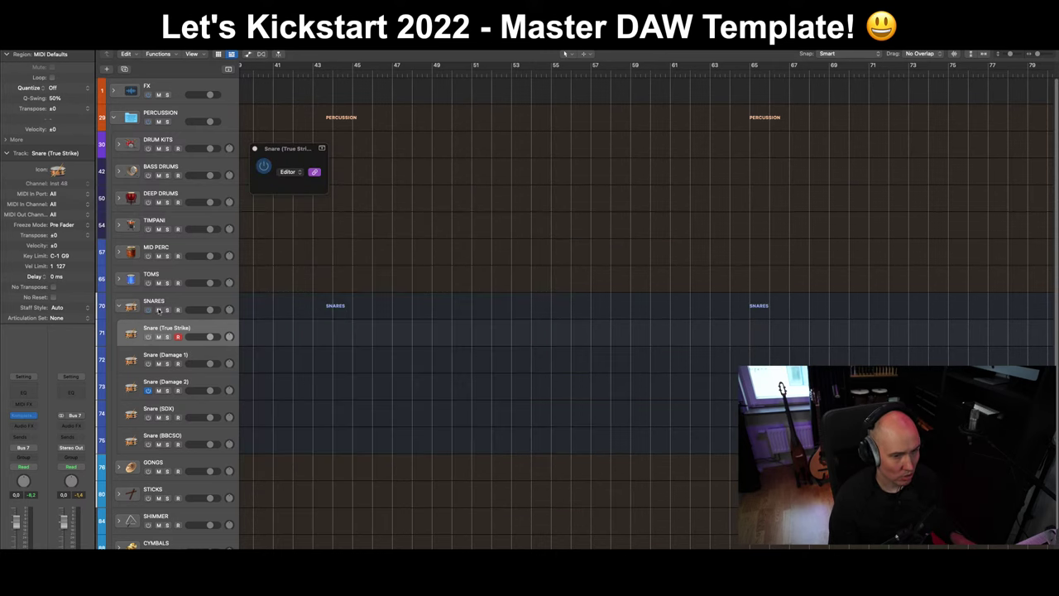
# Step: Reopen Snare (Damage 2), look through its All-Star Presets and close the instrument window
pyautogui.click(198, 382)
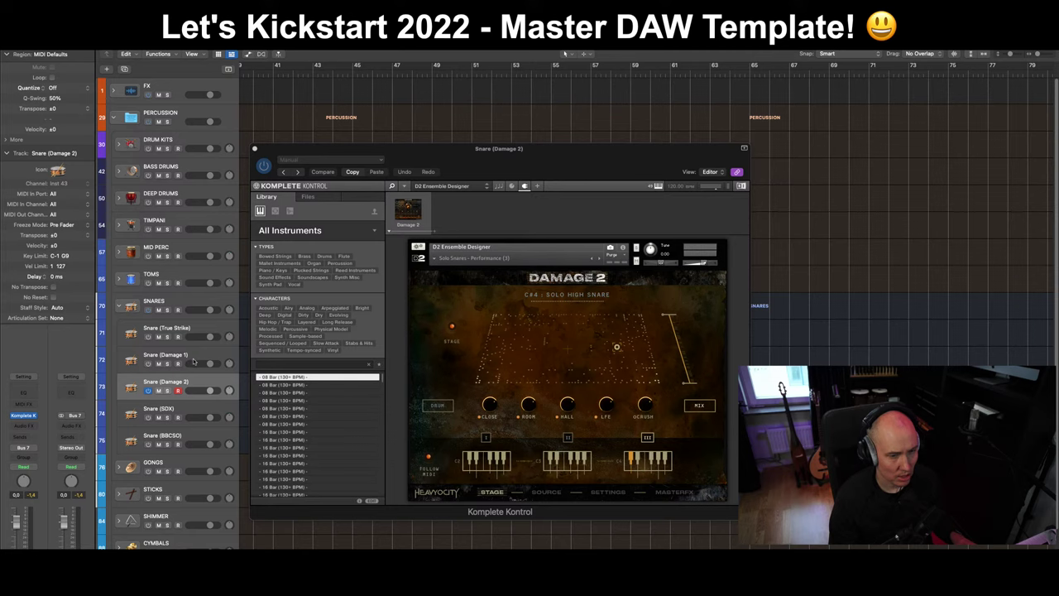
pyautogui.click(435, 258)
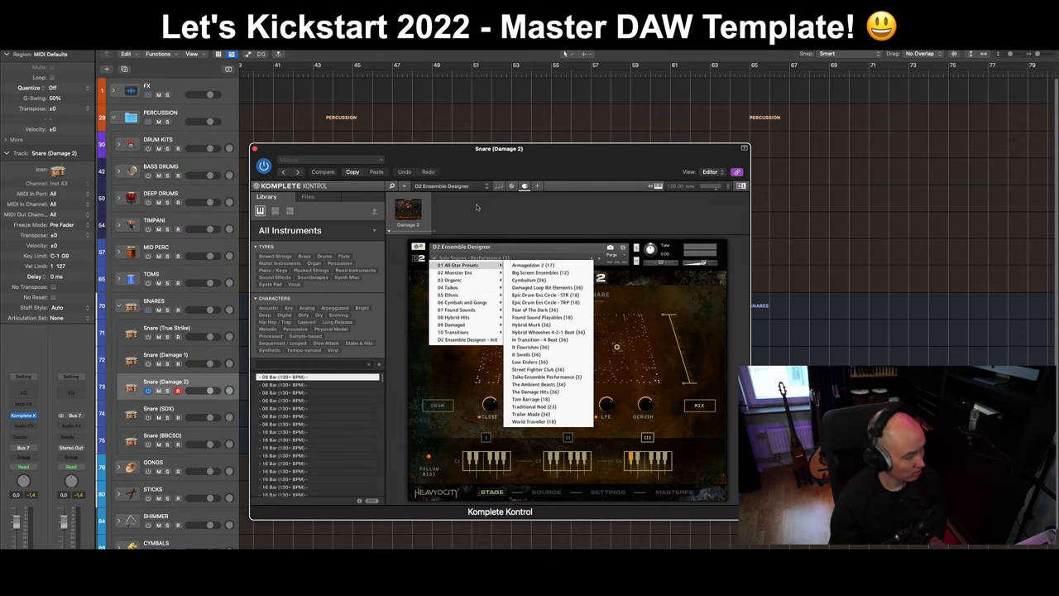
pyautogui.press('super+w')
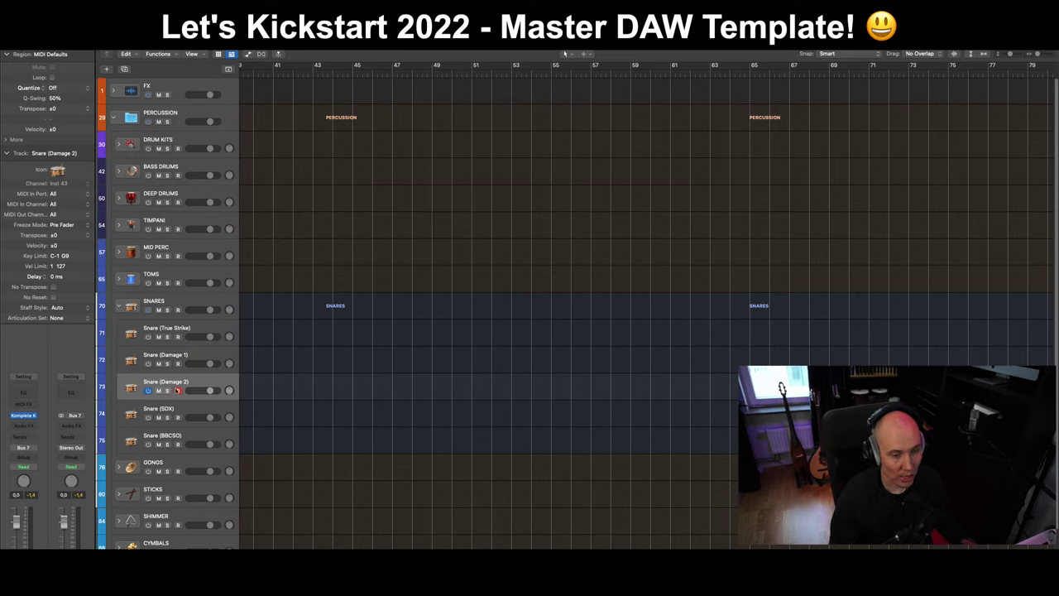
# Step: Open the Snare (SDX) track's instrument, reposition its window and view the alternative drums available for the snare
pyautogui.click(171, 418)
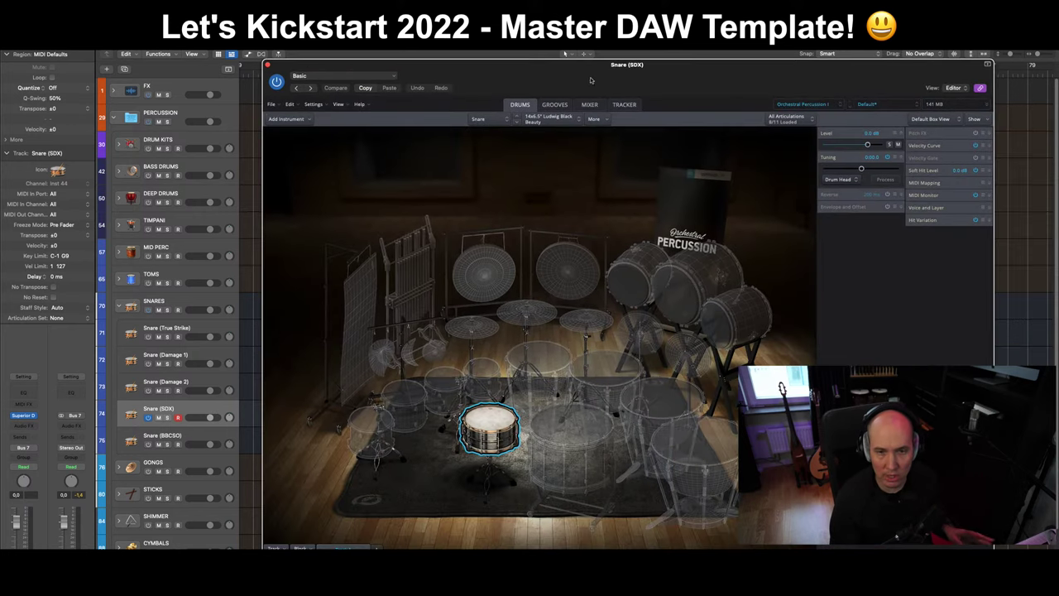
pyautogui.moveTo(589, 83); pyautogui.dragTo(580, 67)
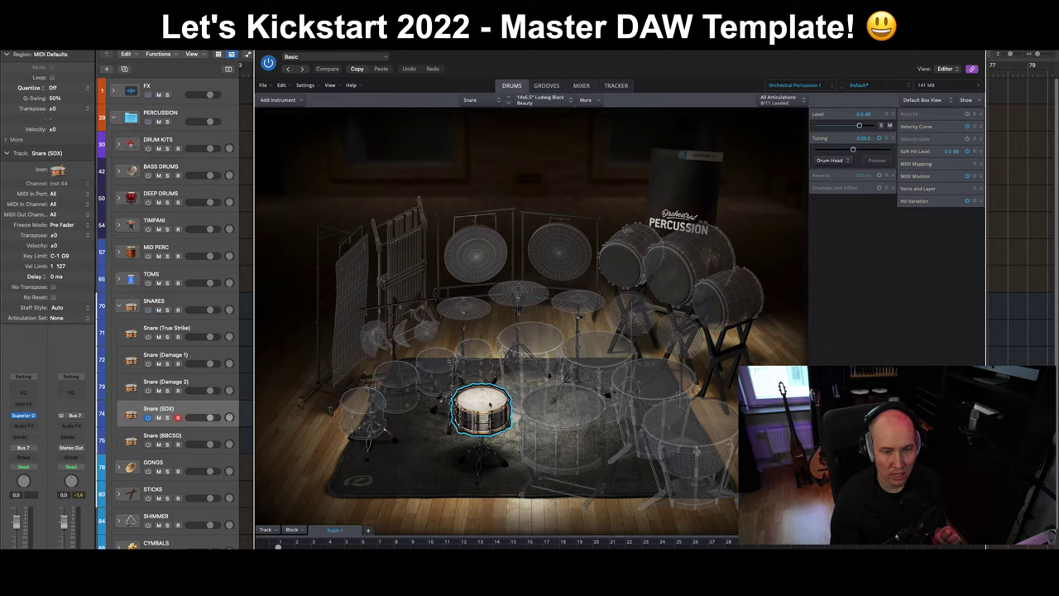
pyautogui.rightClick(488, 405)
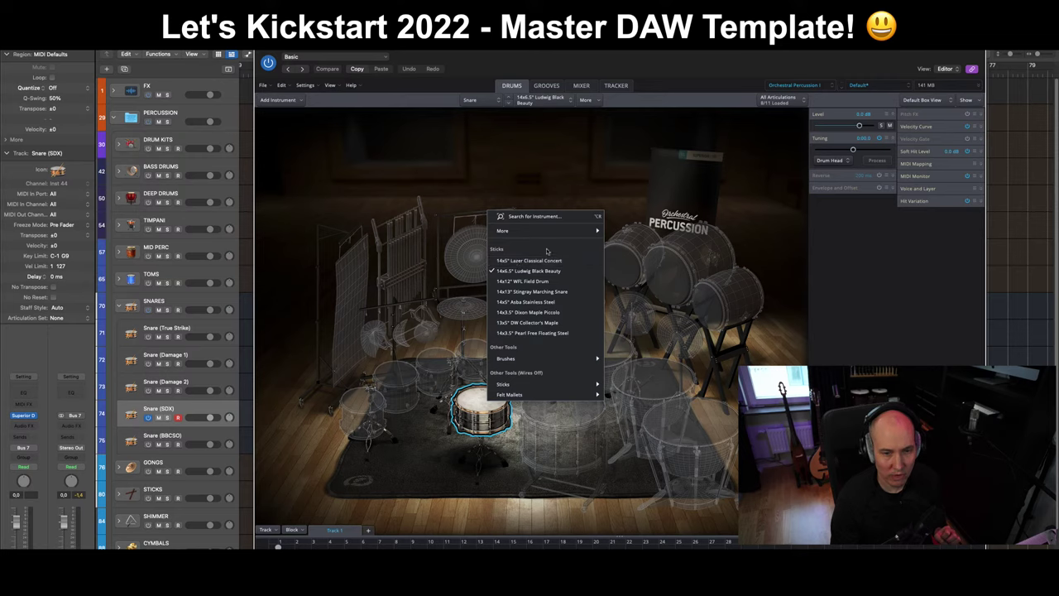
pyautogui.click(777, 338)
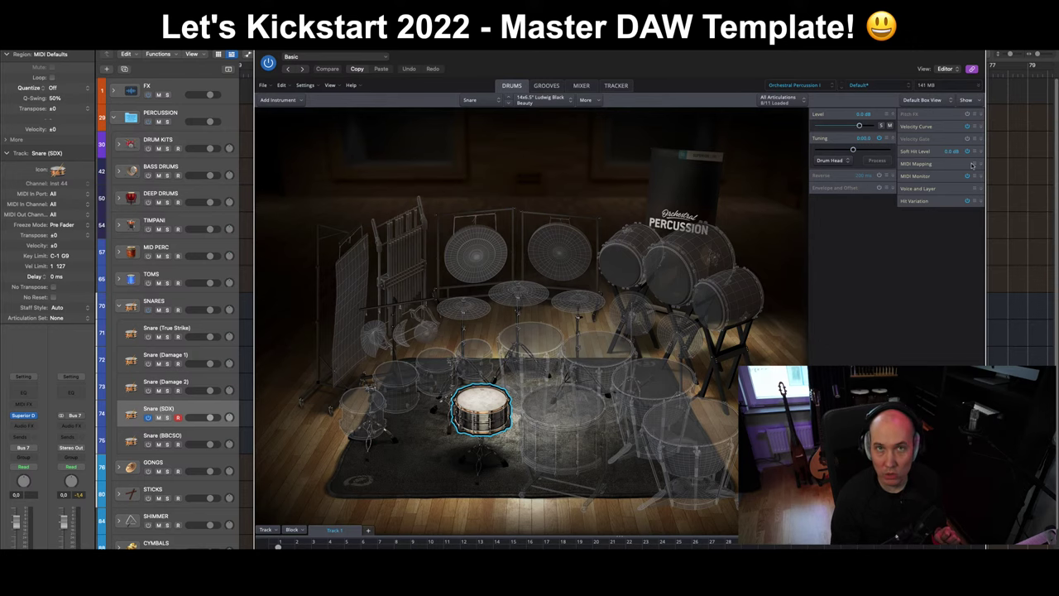
# Step: Show the MIDI Mapping Keys side panel in the Snare (SDX) instrument to view the snare articulations' key mapping
pyautogui.click(968, 100)
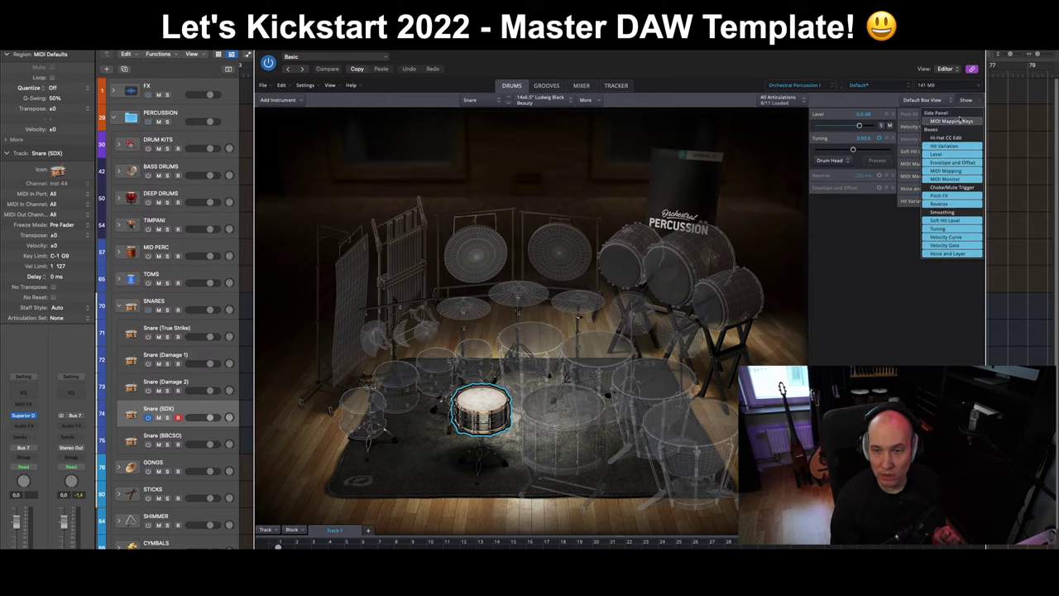
pyautogui.click(951, 121)
pyautogui.click(898, 298)
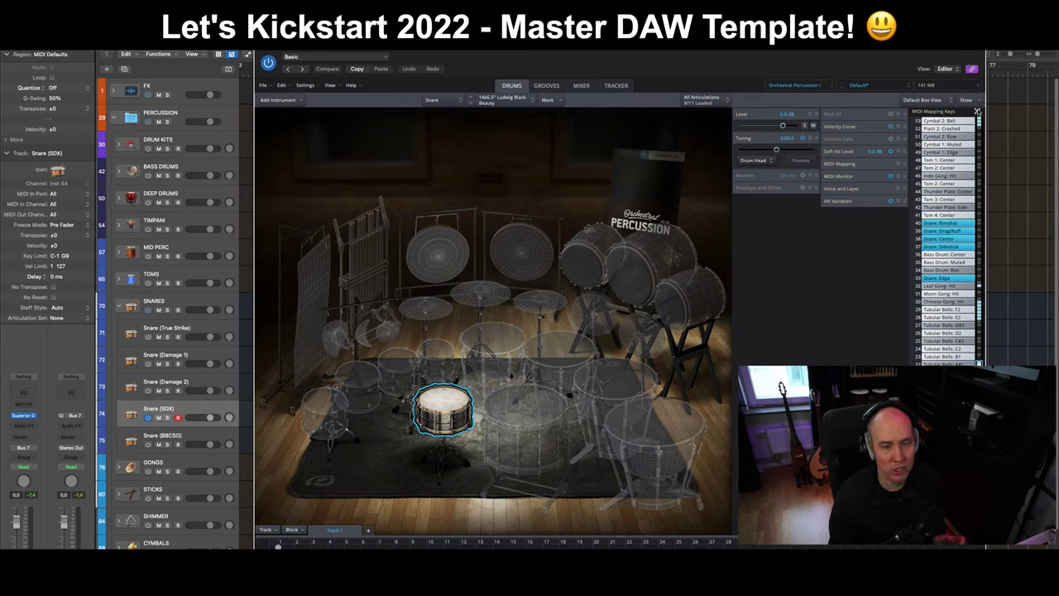
# Step: Hide the MIDI Mapping Keys side panel and close the Snare (SDX) instrument window
pyautogui.click(977, 110)
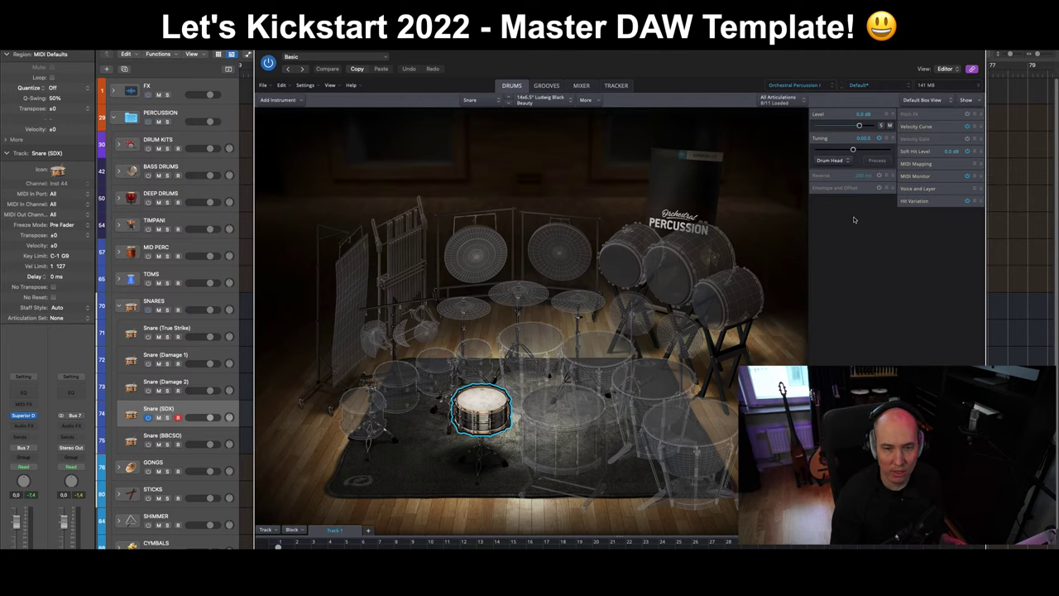
pyautogui.press('super+w')
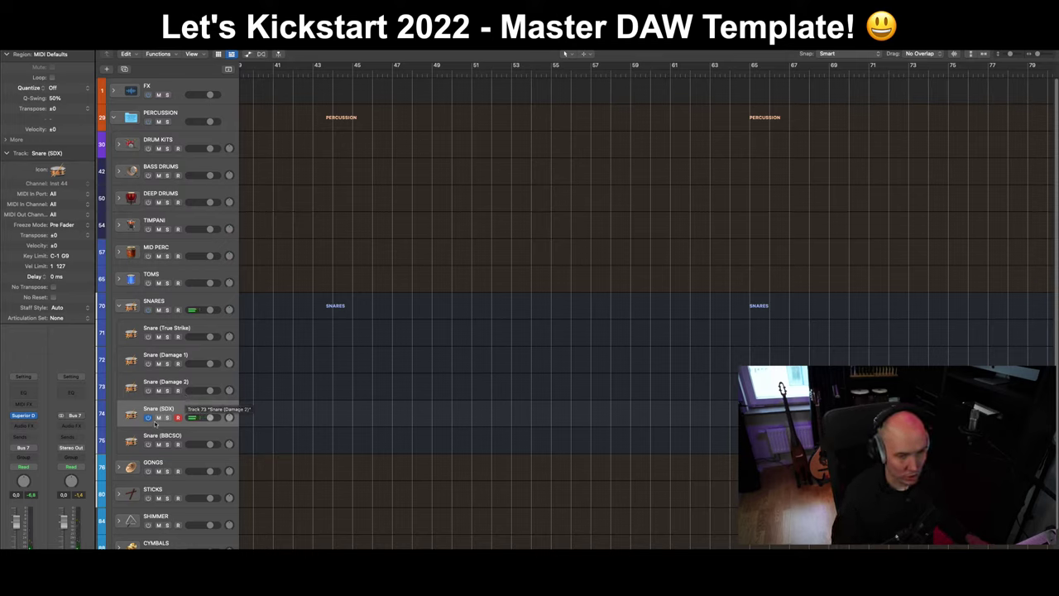
# Step: Open the Snare (BBCSO) track's instrument and reposition its window so the Untuned Percussion articulations, including Snare 1, are in view
pyautogui.click(222, 434)
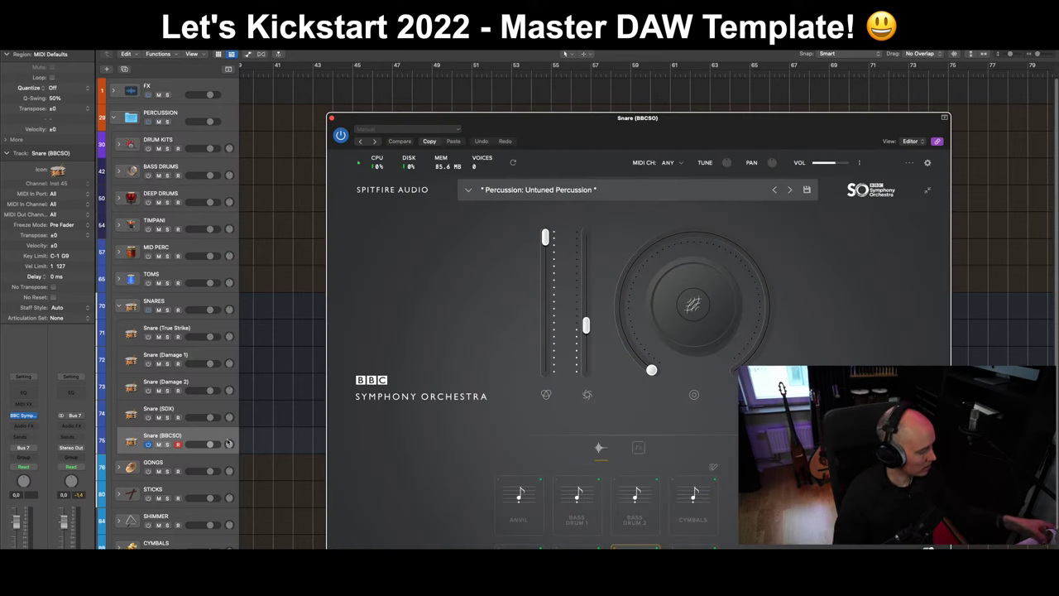
pyautogui.moveTo(609, 129); pyautogui.dragTo(529, 91)
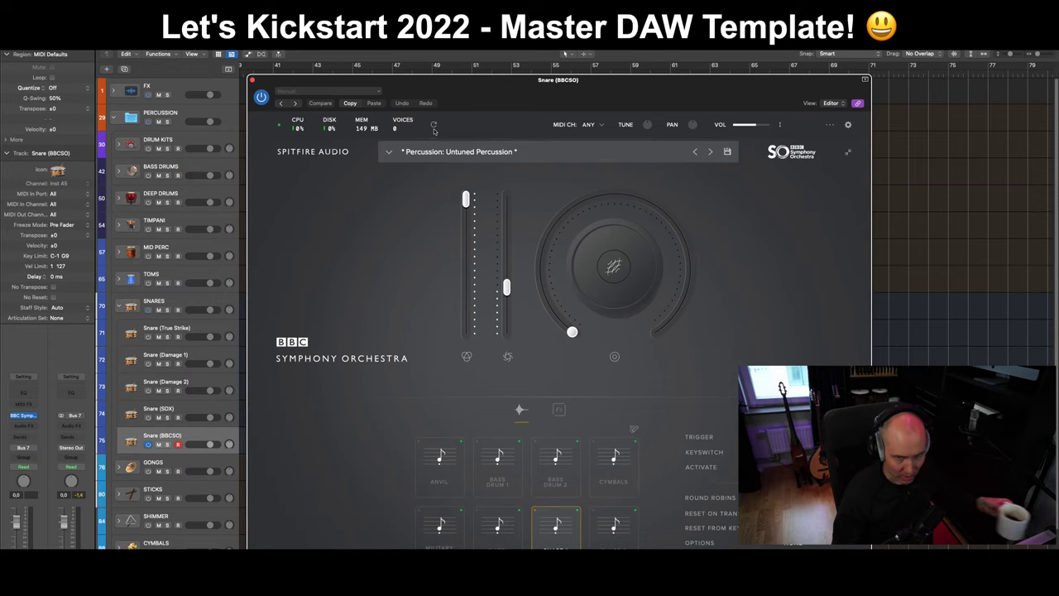
pyautogui.moveTo(536, 80); pyautogui.dragTo(516, 53)
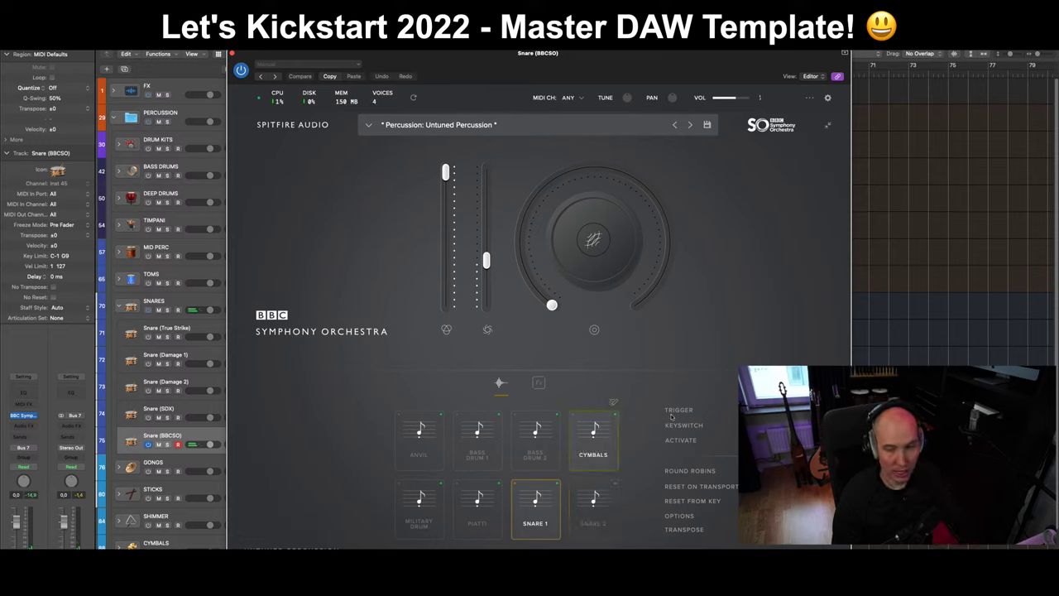
pyautogui.moveTo(700, 54); pyautogui.dragTo(689, 18)
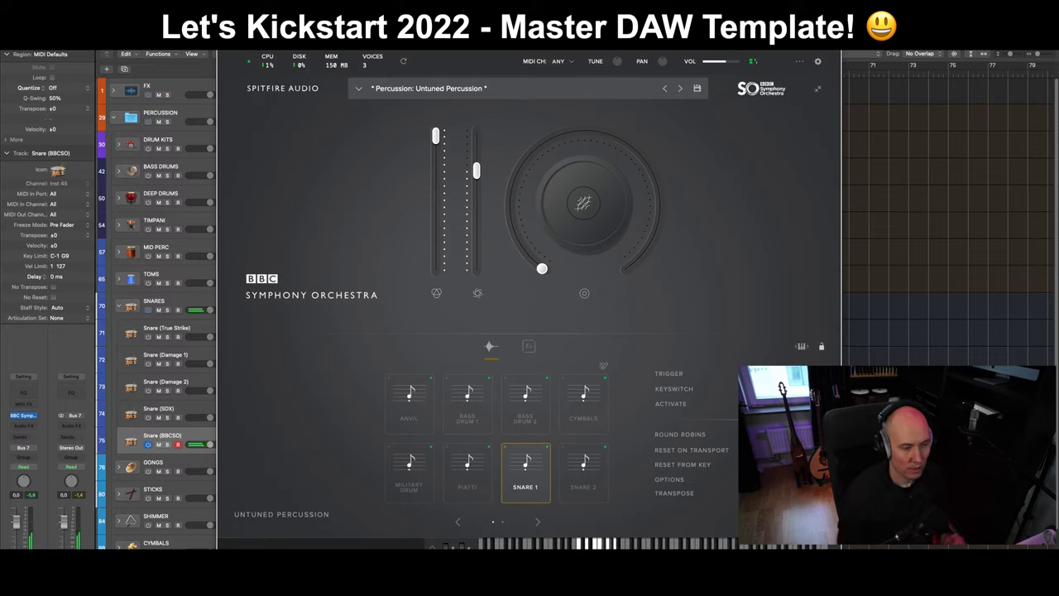
pyautogui.keyDown('shift'); pyautogui.click(575, 474); pyautogui.keyUp('shift')
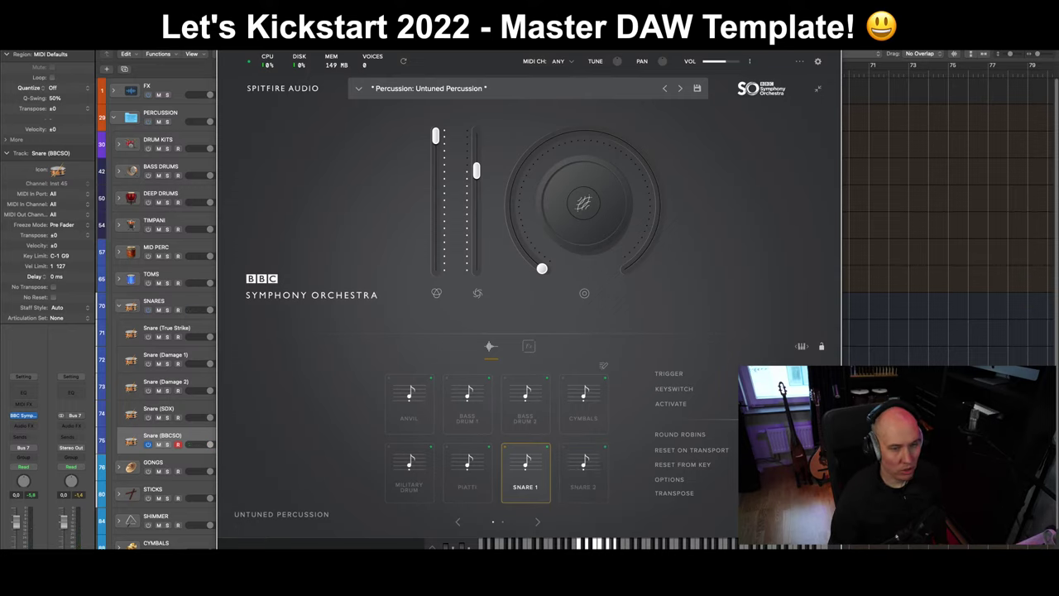
pyautogui.moveTo(529, 43); pyautogui.dragTo(527, 44)
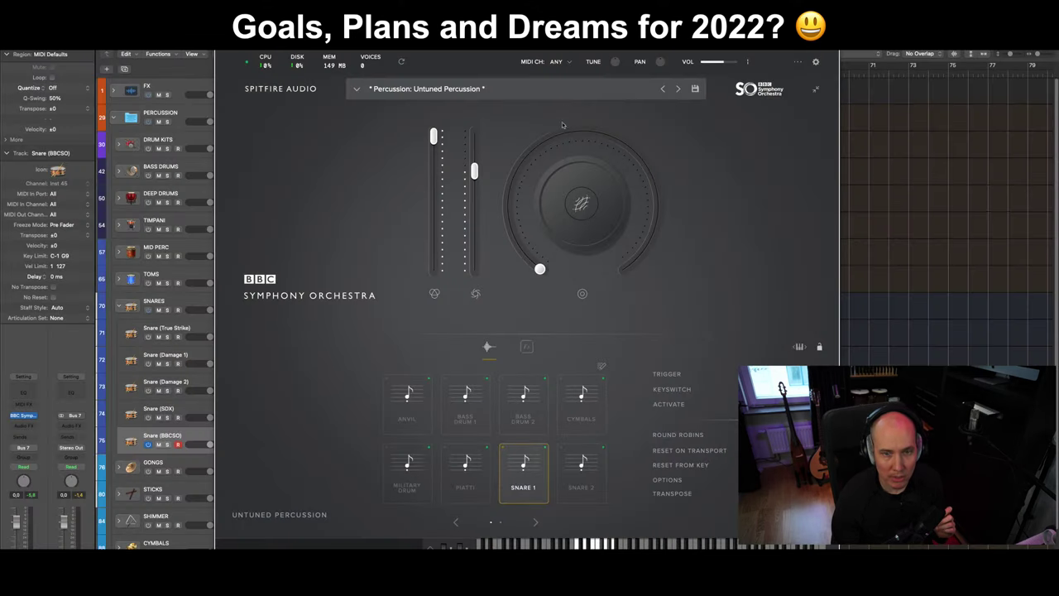
pyautogui.moveTo(557, 125)
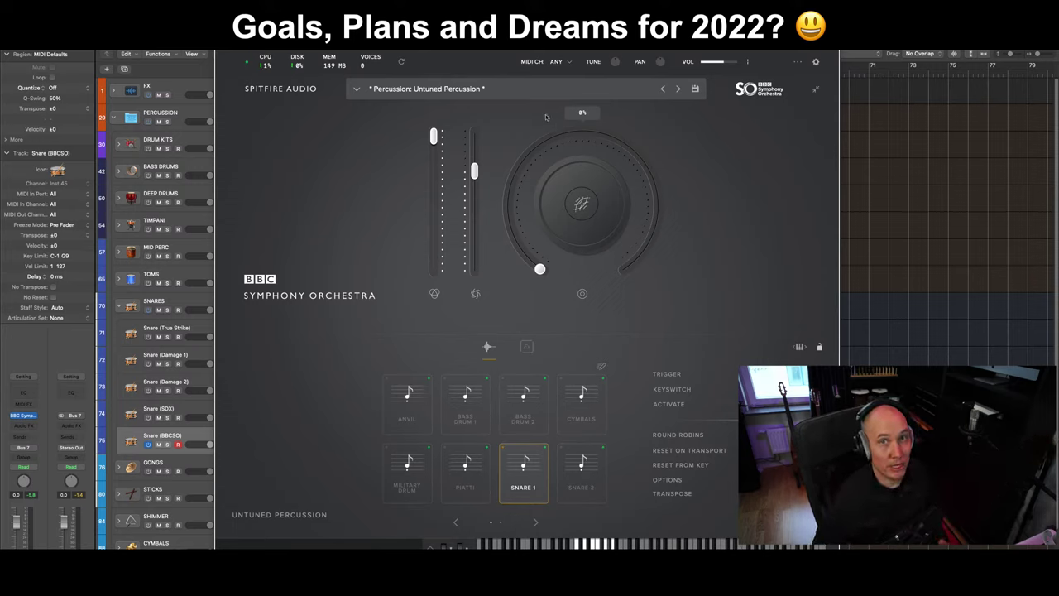
pyautogui.moveTo(601, 40); pyautogui.dragTo(595, 41)
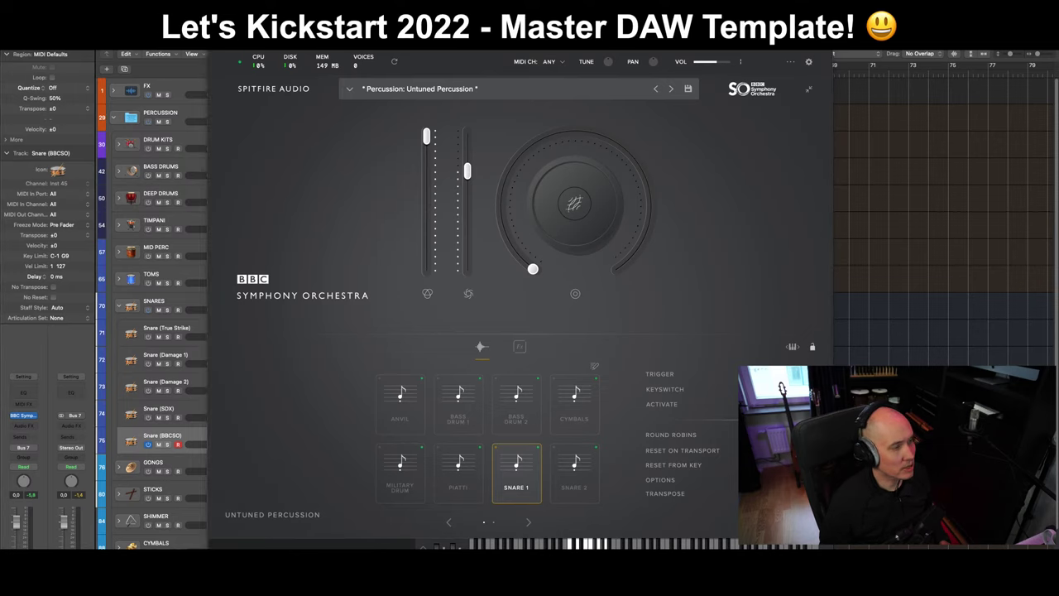
pyautogui.moveTo(552, 91); pyautogui.dragTo(545, 91)
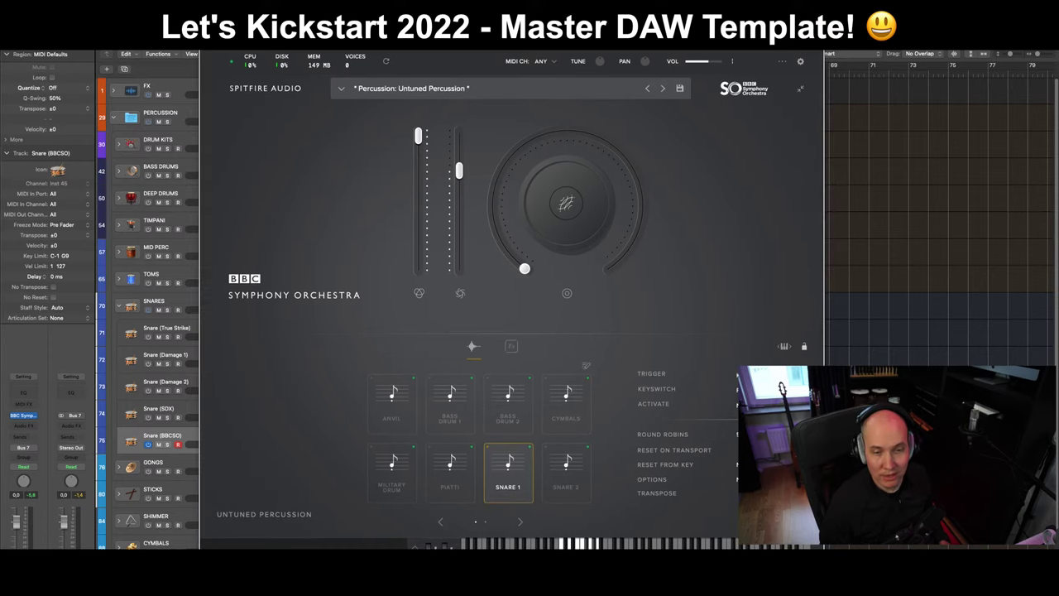
# Step: Switch off the Snare (BBCSO) track and collapse the SNARES track stack
pyautogui.click(149, 447)
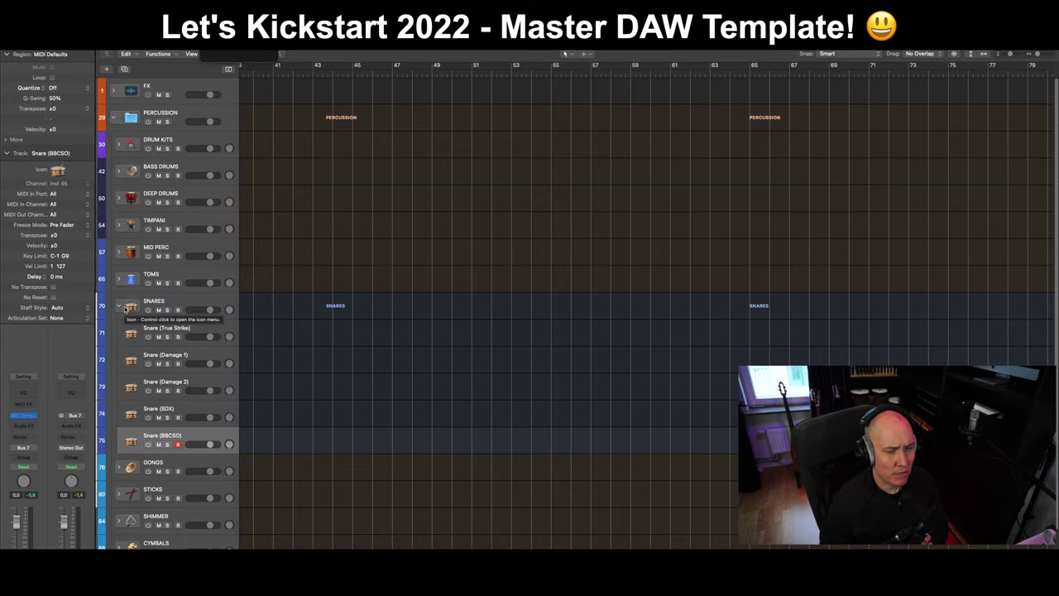
pyautogui.click(119, 306)
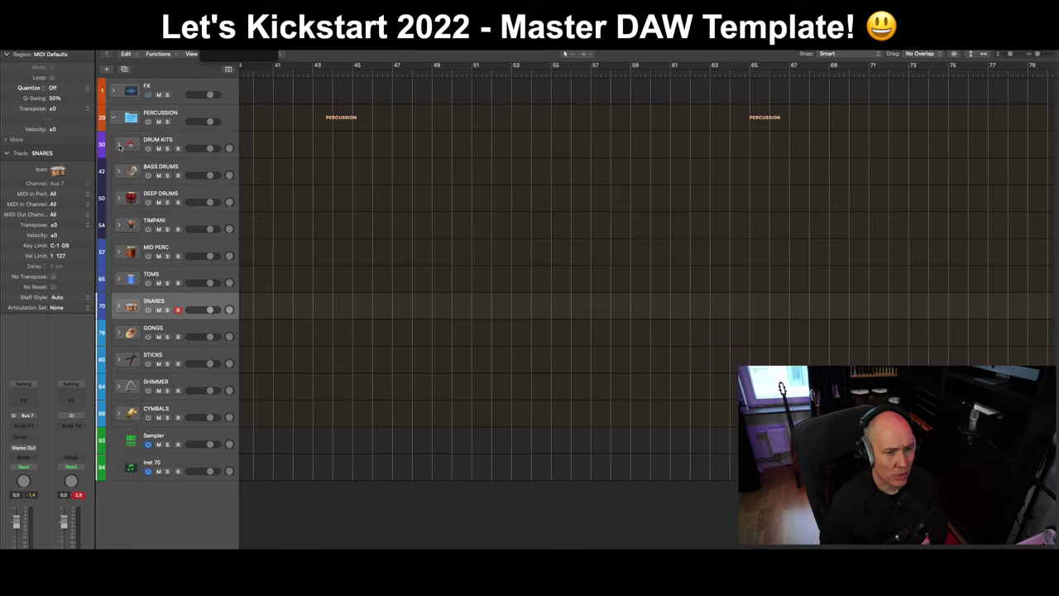
# Step: Expand the DRUM KITS track stack to view its tracks, and collapse it again
pyautogui.click(120, 145)
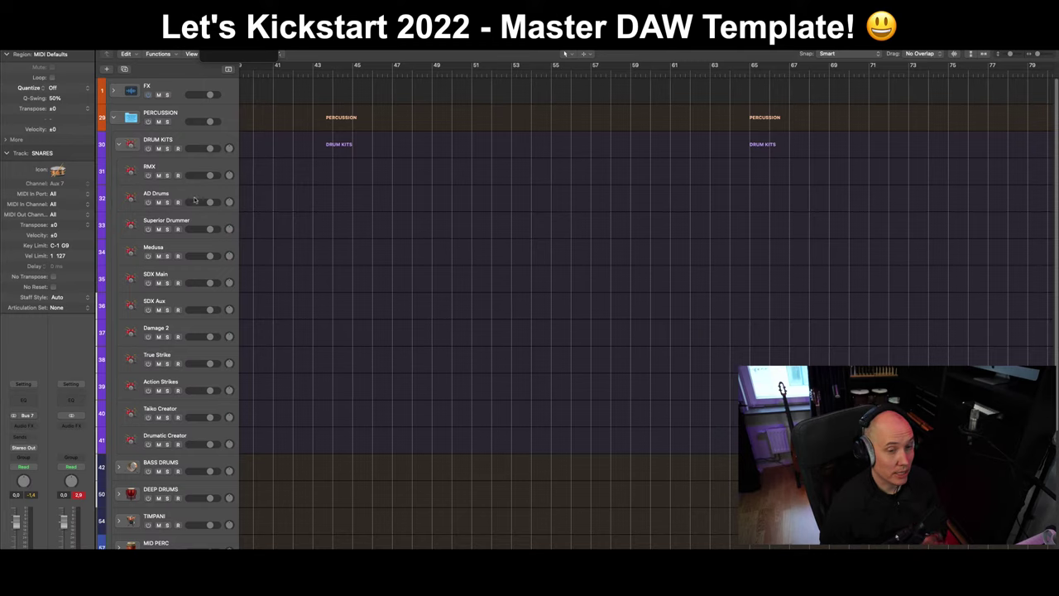
pyautogui.click(120, 145)
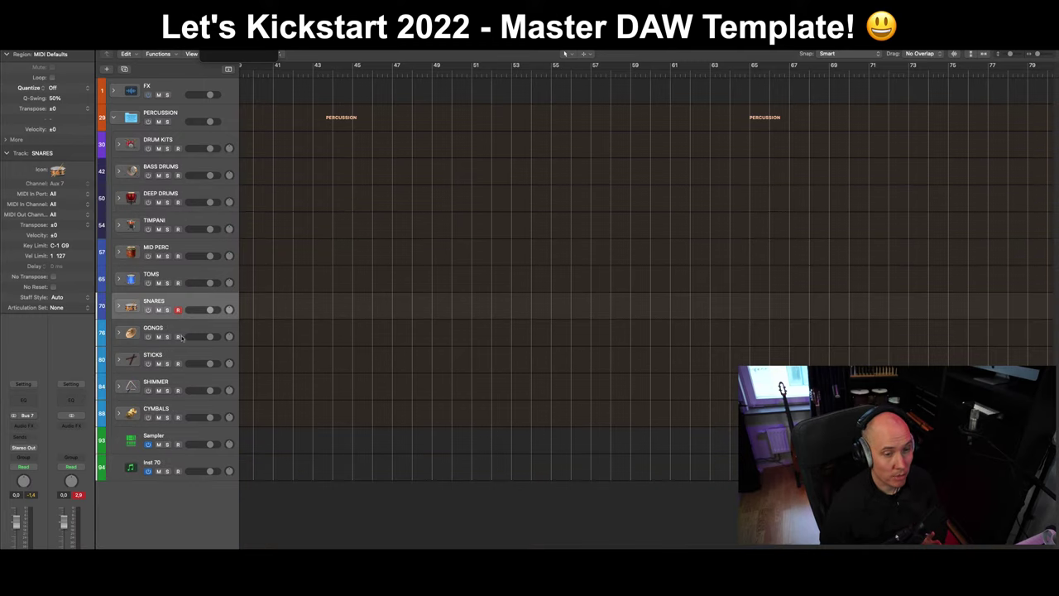
# Step: Expand the GONGS track stack and switch on its True Strike, SDX and BBCSO gong tracks
pyautogui.click(157, 331)
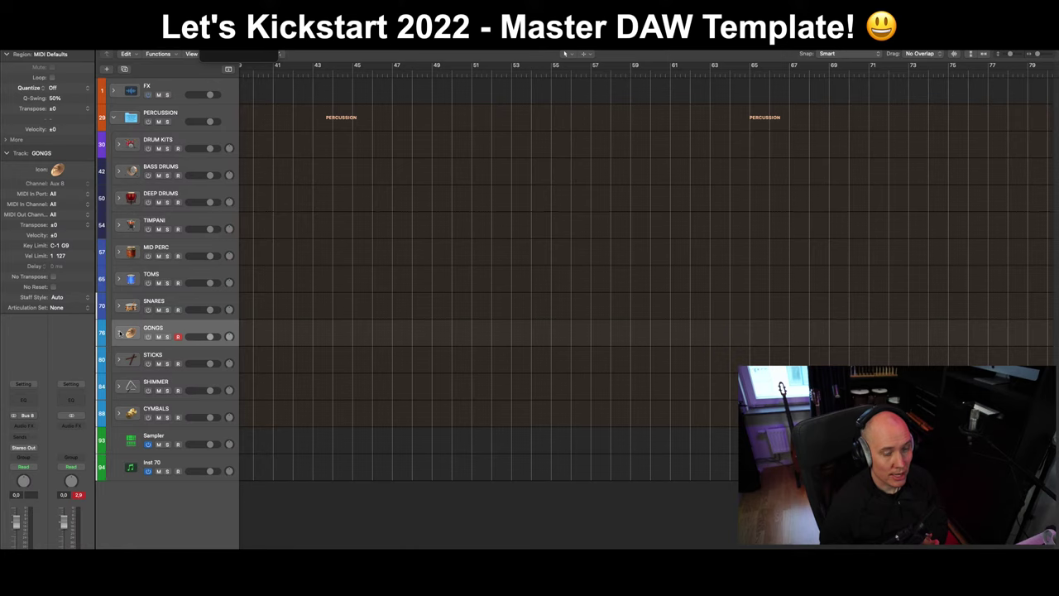
pyautogui.click(120, 333)
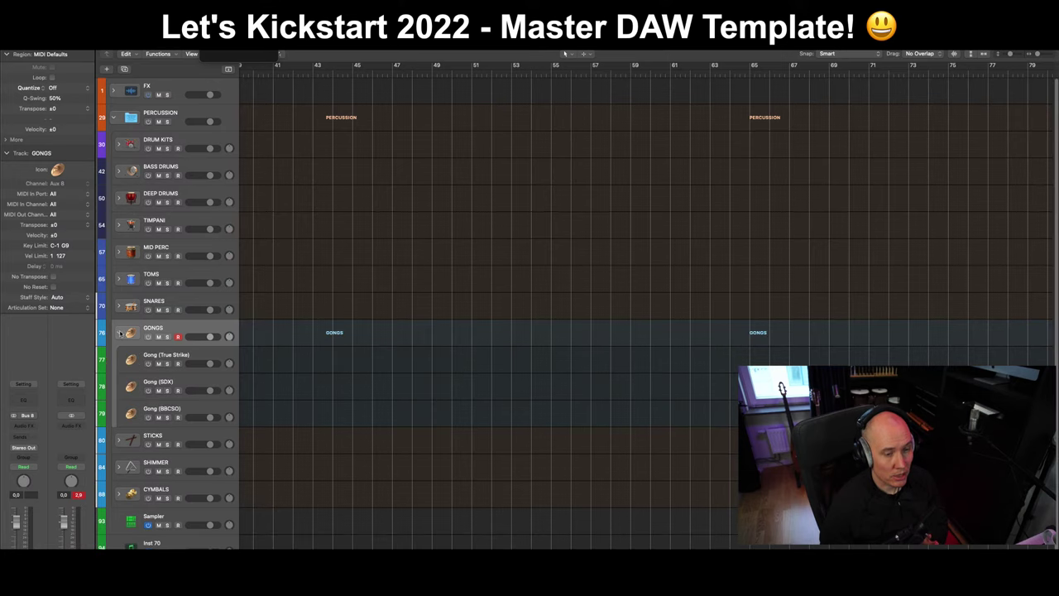
pyautogui.click(139, 362)
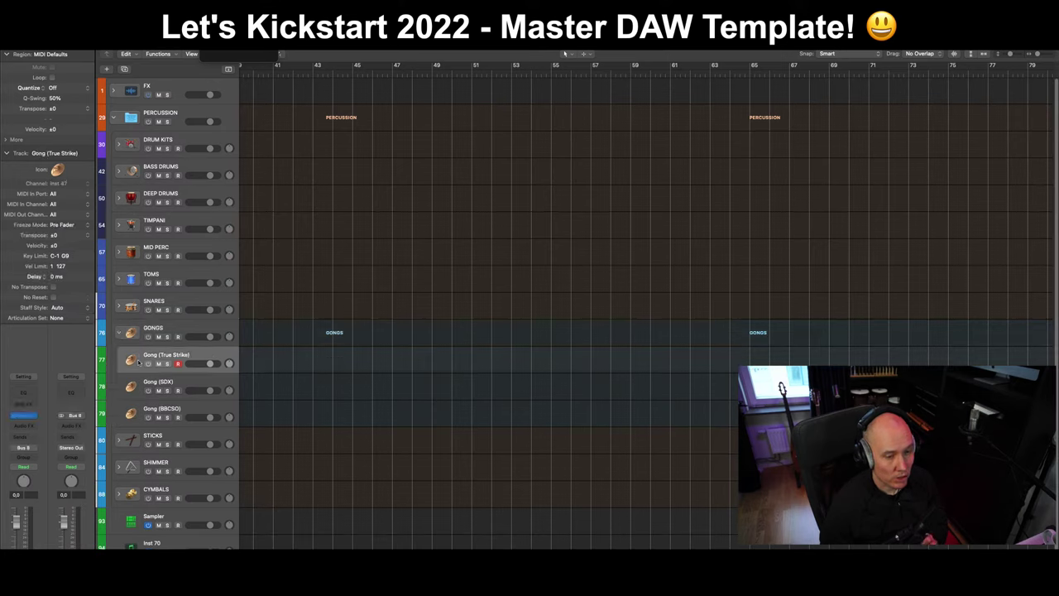
pyautogui.click(149, 390)
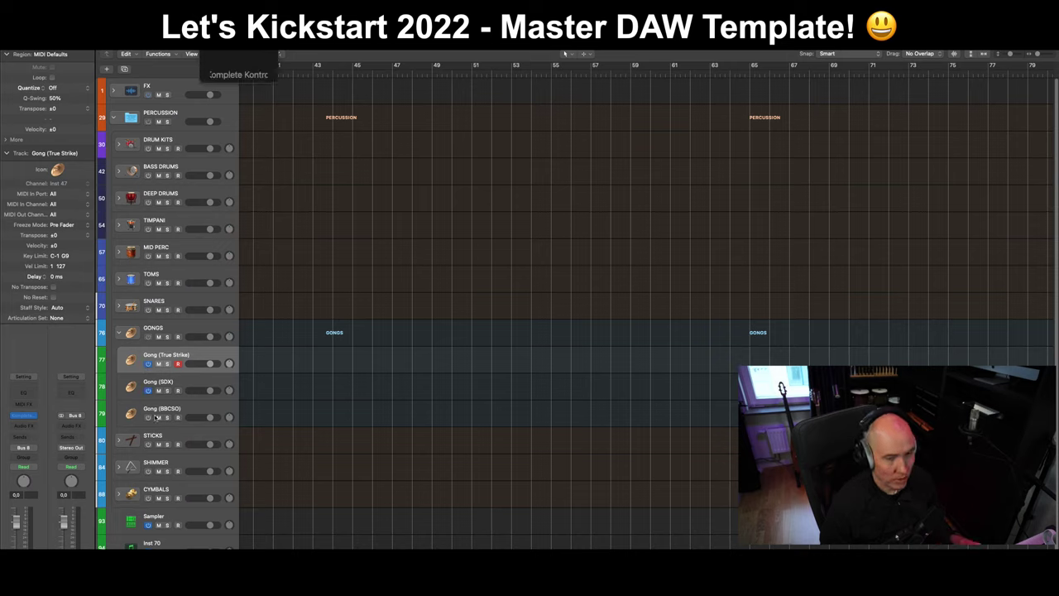
pyautogui.click(149, 417)
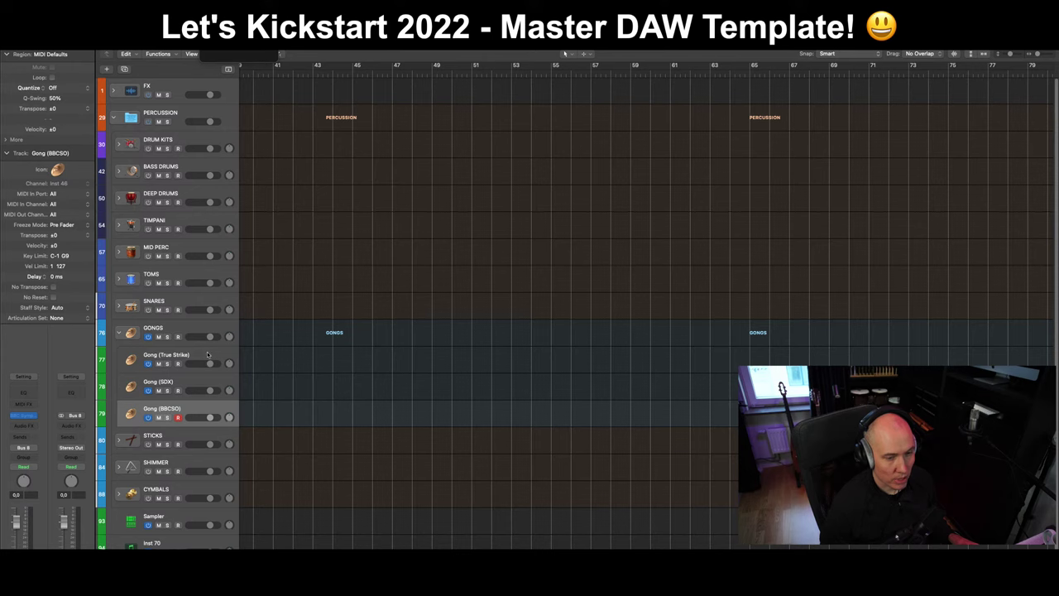
# Step: Open the Gong (True Strike) track's instrument and reposition its window beside the track list
pyautogui.click(207, 357)
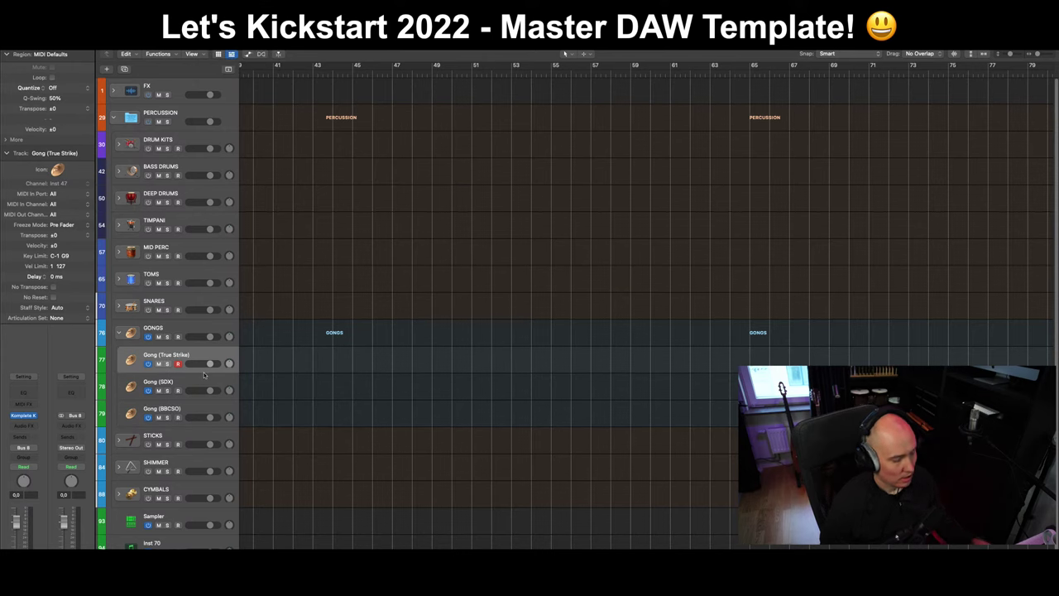
pyautogui.press('v')
pyautogui.moveTo(540, 29); pyautogui.dragTo(590, 135)
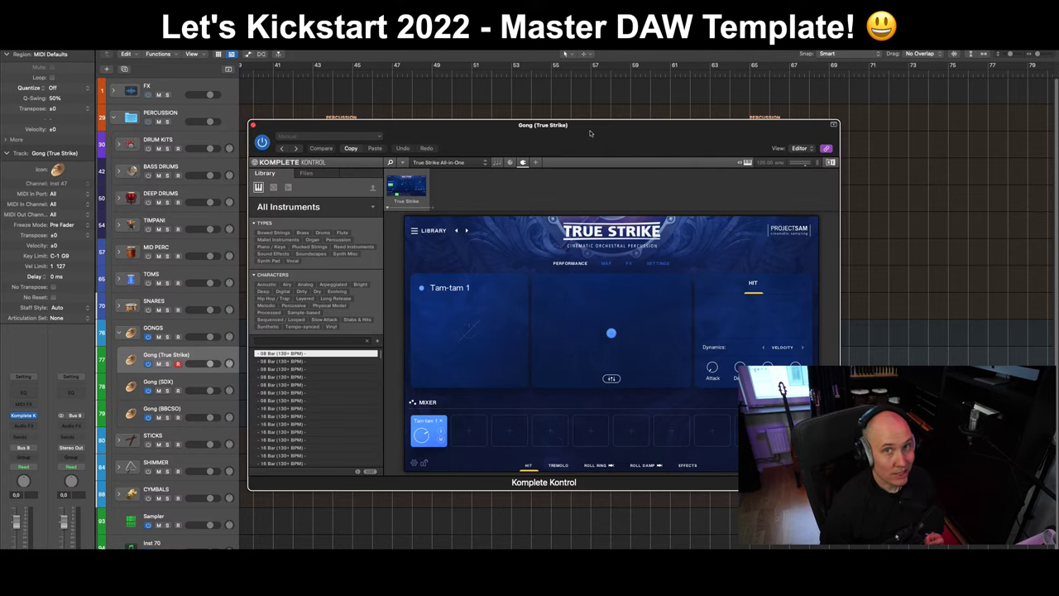
pyautogui.moveTo(591, 134); pyautogui.dragTo(590, 132)
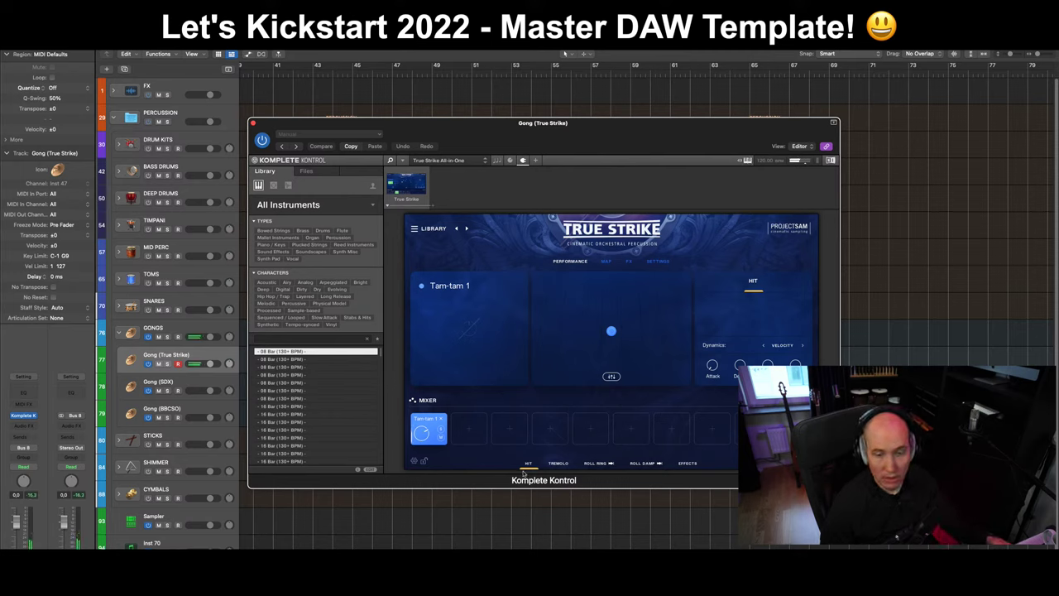
# Step: Go through Tam-tam 1's Tremolo, Roll Ring and Roll Damp articulations in True Strike, and return to Hit
pyautogui.click(558, 464)
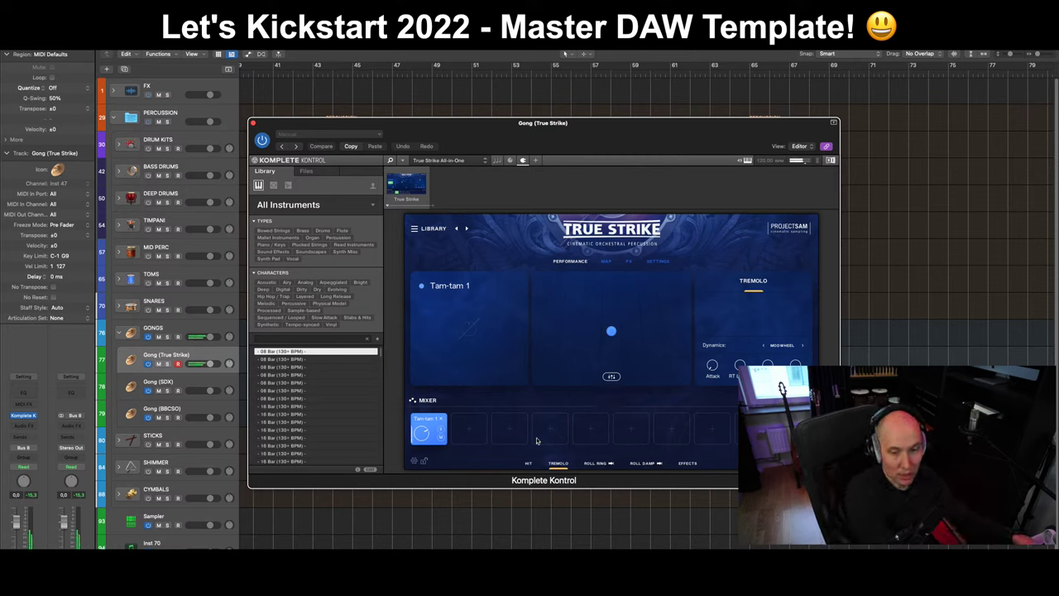
pyautogui.click(598, 464)
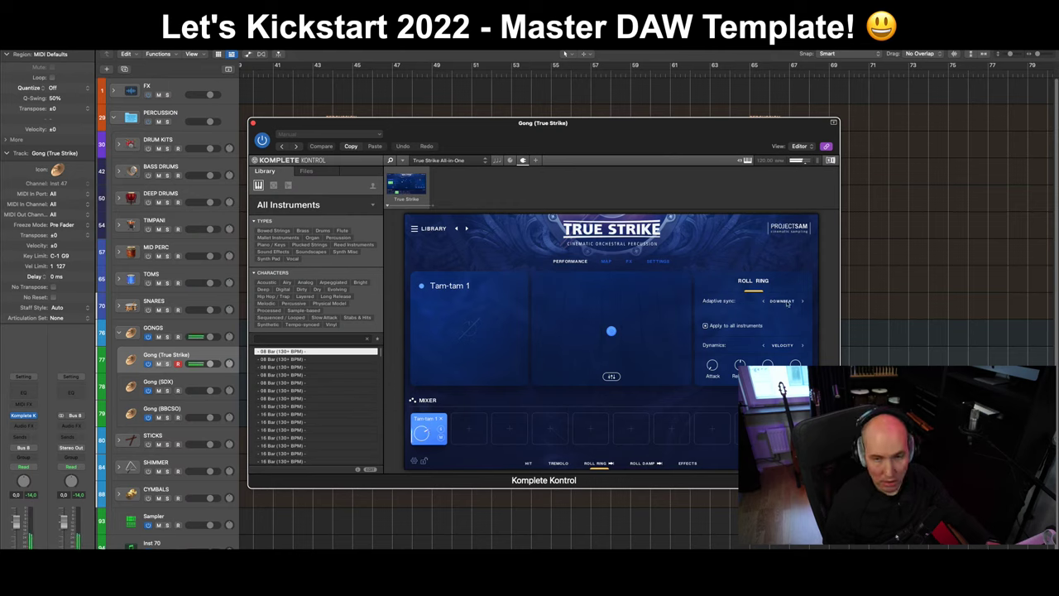
pyautogui.click(644, 463)
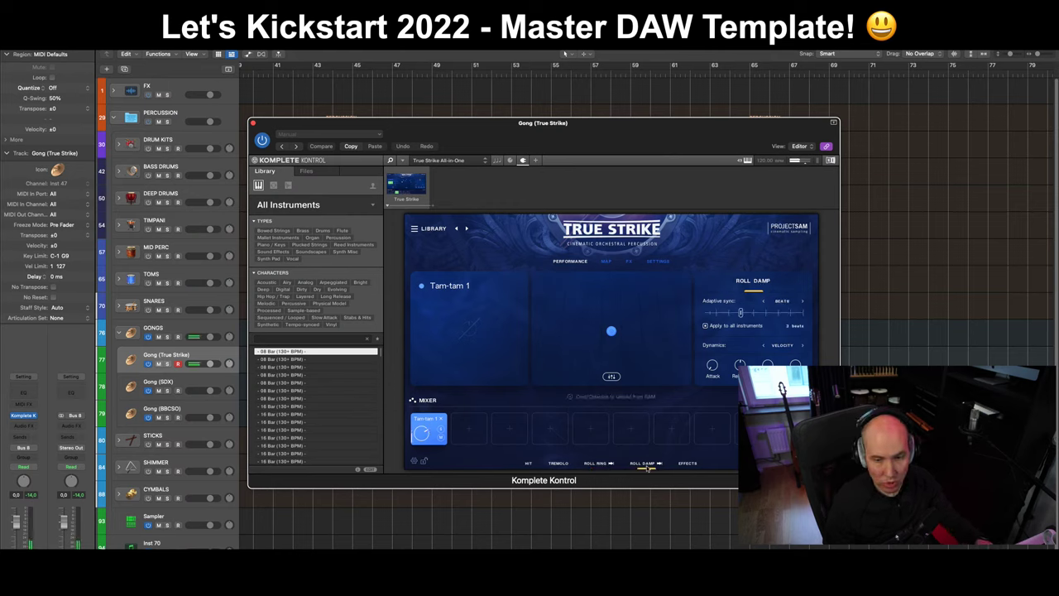
pyautogui.click(528, 464)
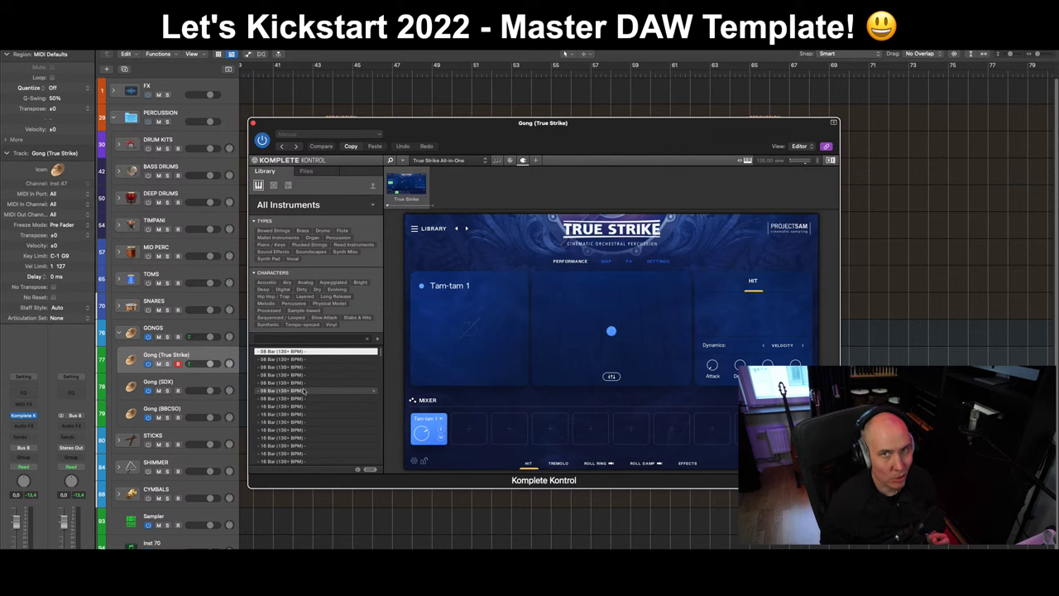
# Step: Open the Gong (SDX) track's instrument and reposition its window to show the whole drum kit
pyautogui.click(223, 382)
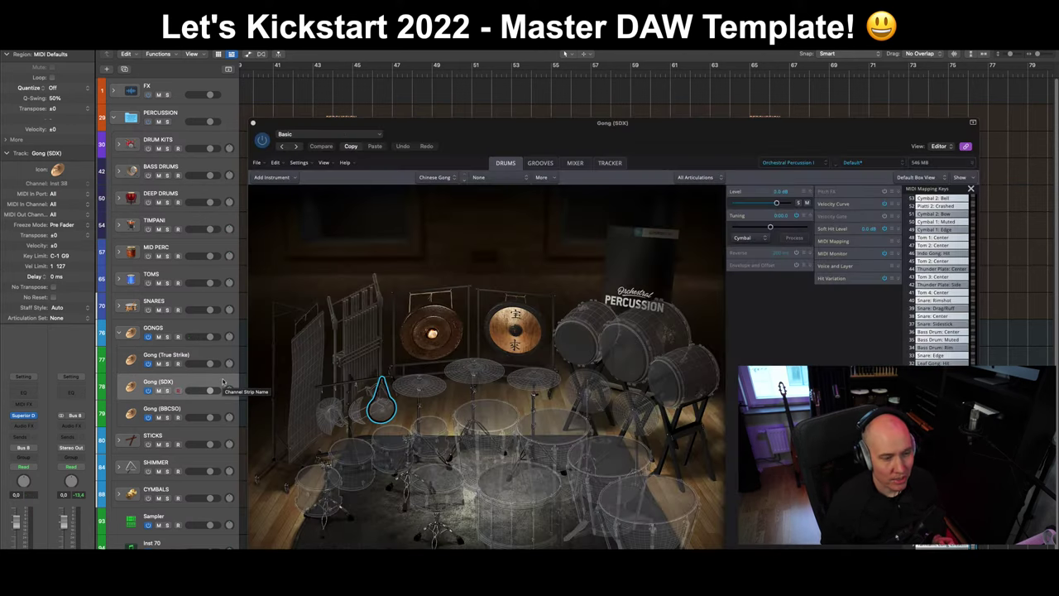
pyautogui.moveTo(513, 126); pyautogui.dragTo(485, 36)
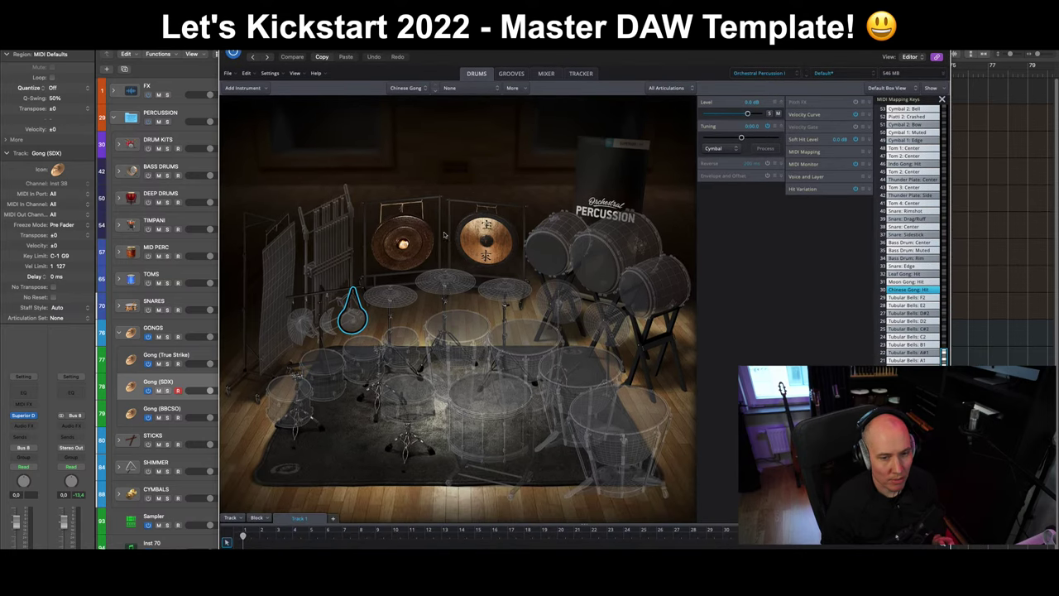
# Step: Audition the Tamtam and the Indo Gong in the Gong (SDX) kit, alternating between the two
pyautogui.click(505, 234)
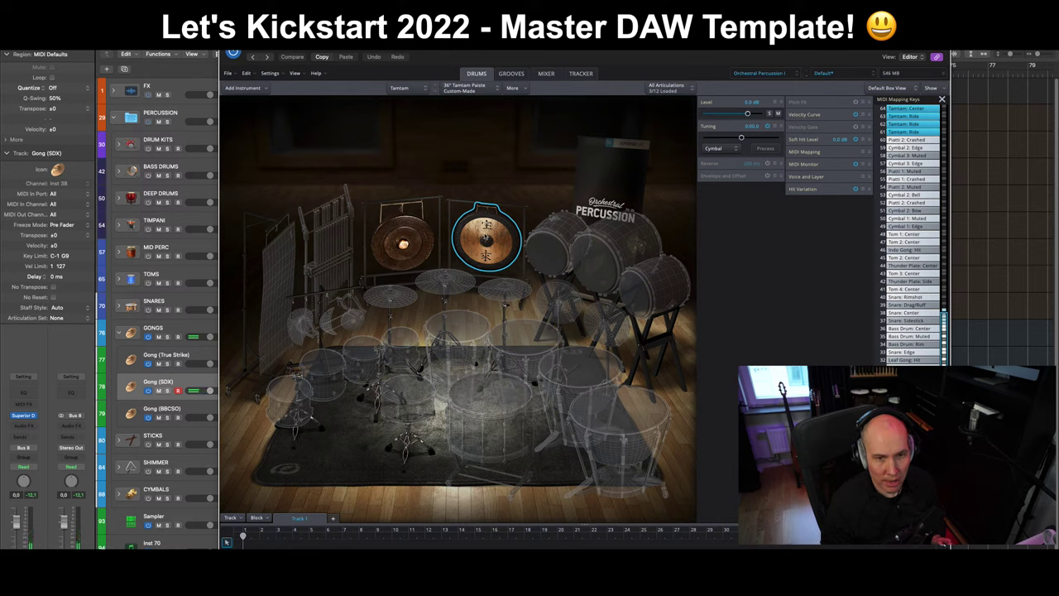
pyautogui.click(402, 250)
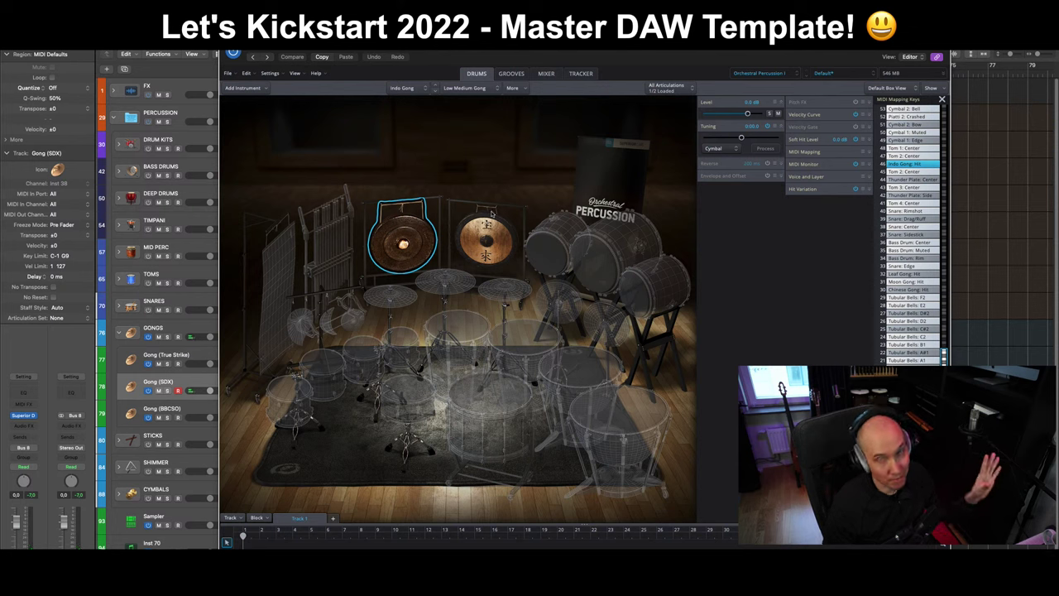
pyautogui.click(487, 238)
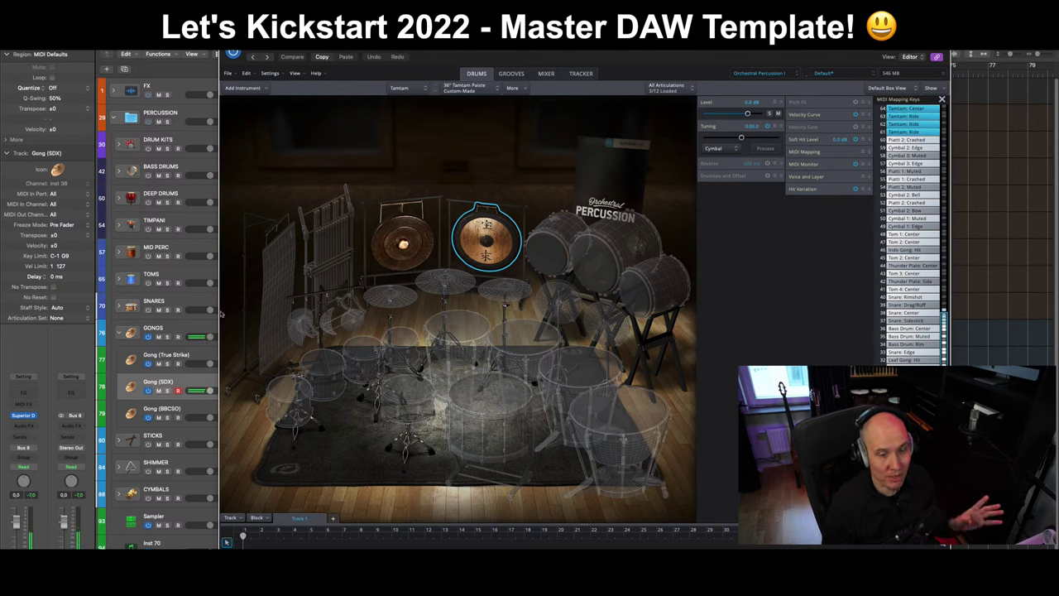
pyautogui.click(485, 240)
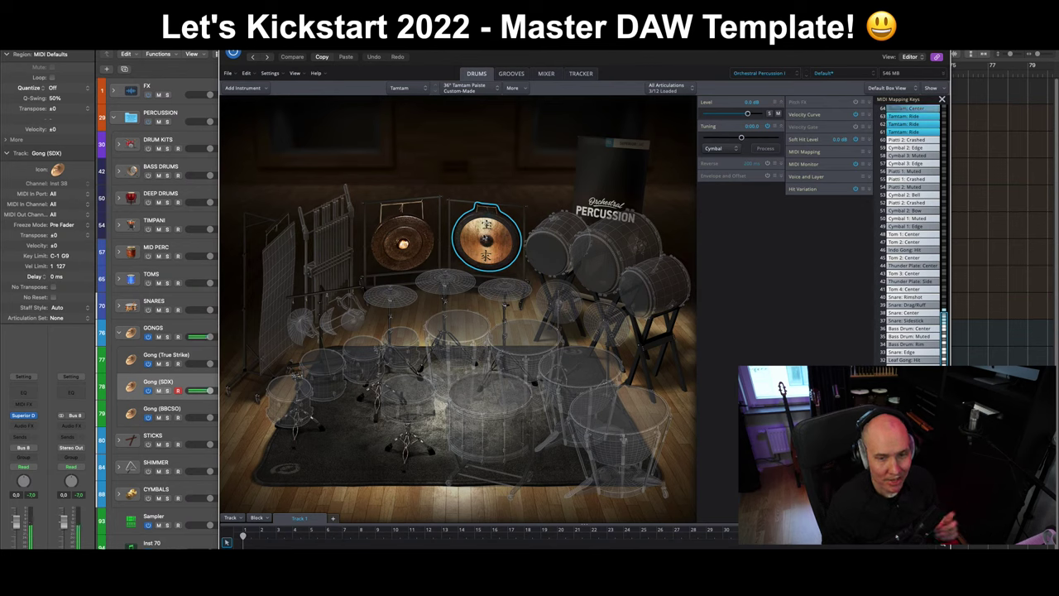
pyautogui.click(486, 242)
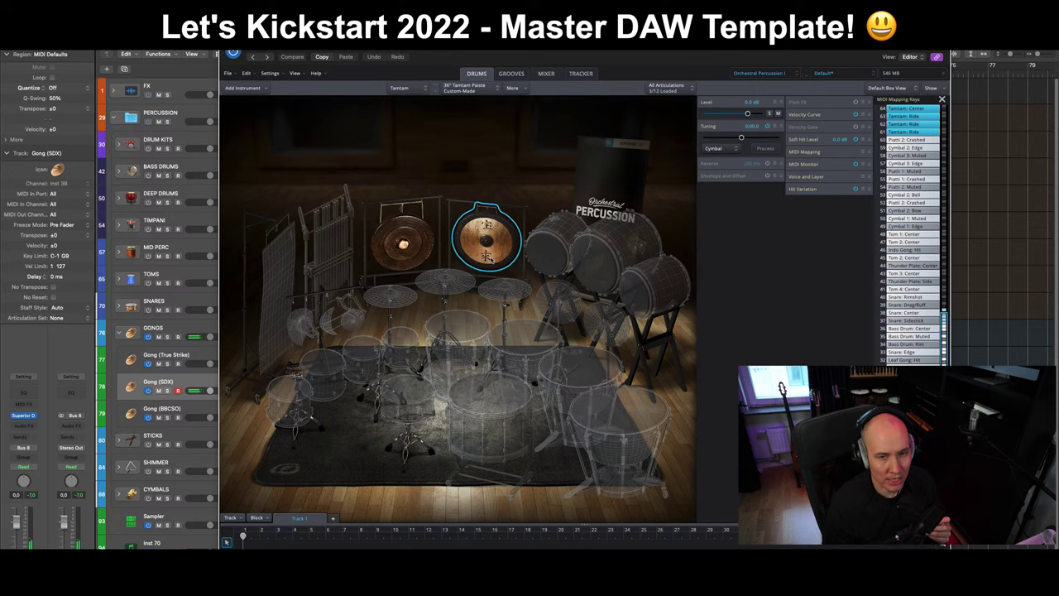
pyautogui.click(421, 261)
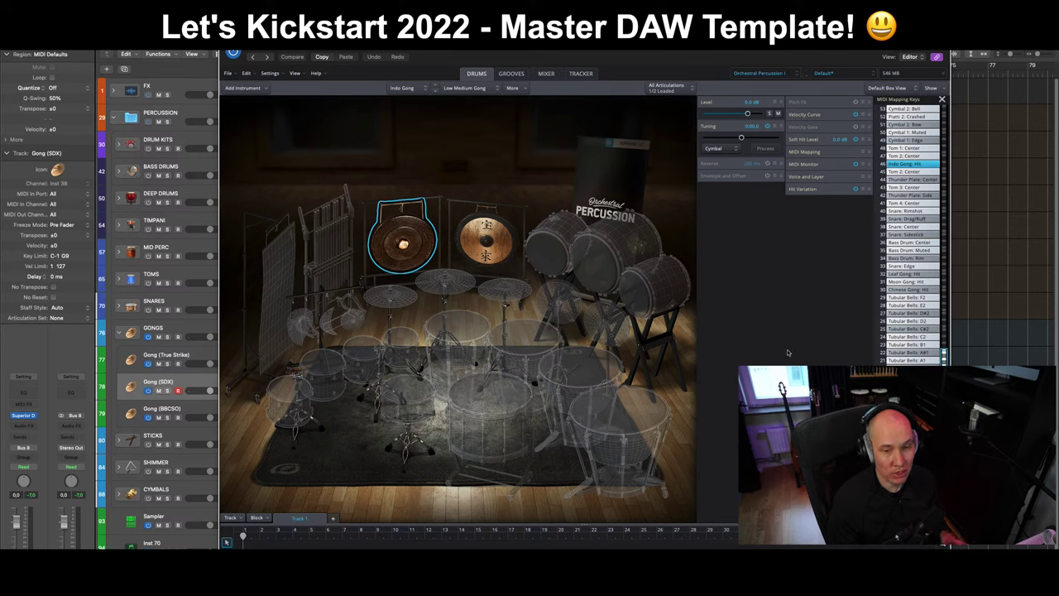
# Step: Close the Gong (SDX) instrument, open the Gong (BBCSO) track's instrument, and reposition its window beside the track list
pyautogui.press('super+w')
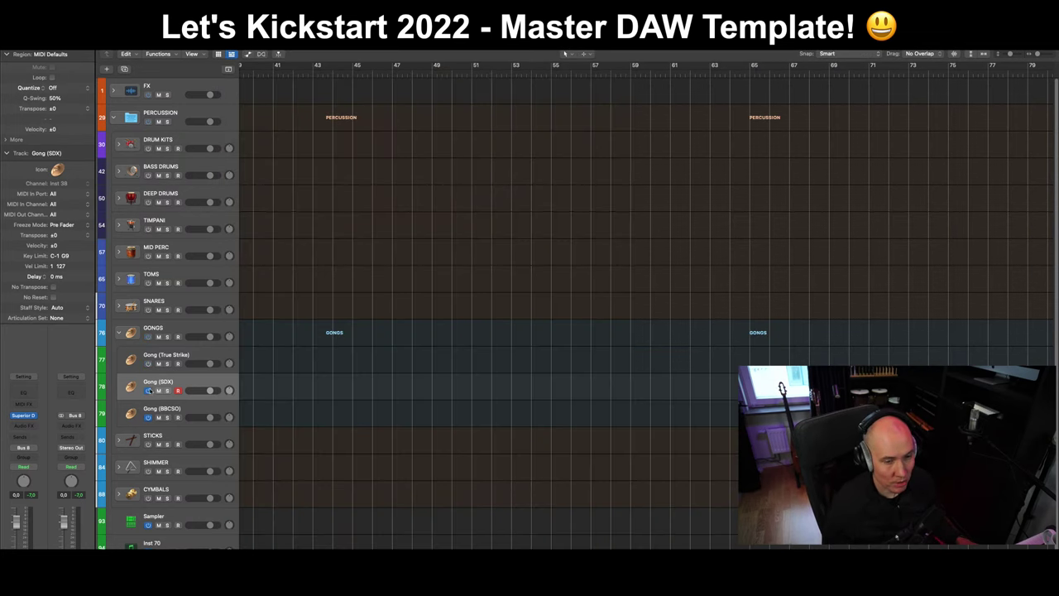
pyautogui.click(199, 409)
pyautogui.doubleClick(132, 413)
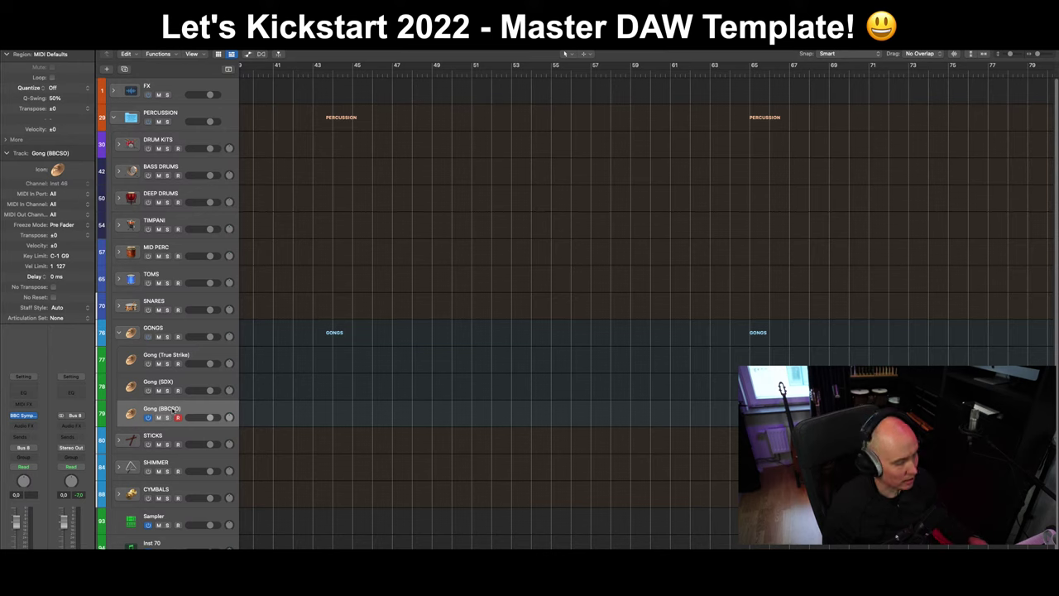
pyautogui.moveTo(685, 123); pyautogui.dragTo(604, 27)
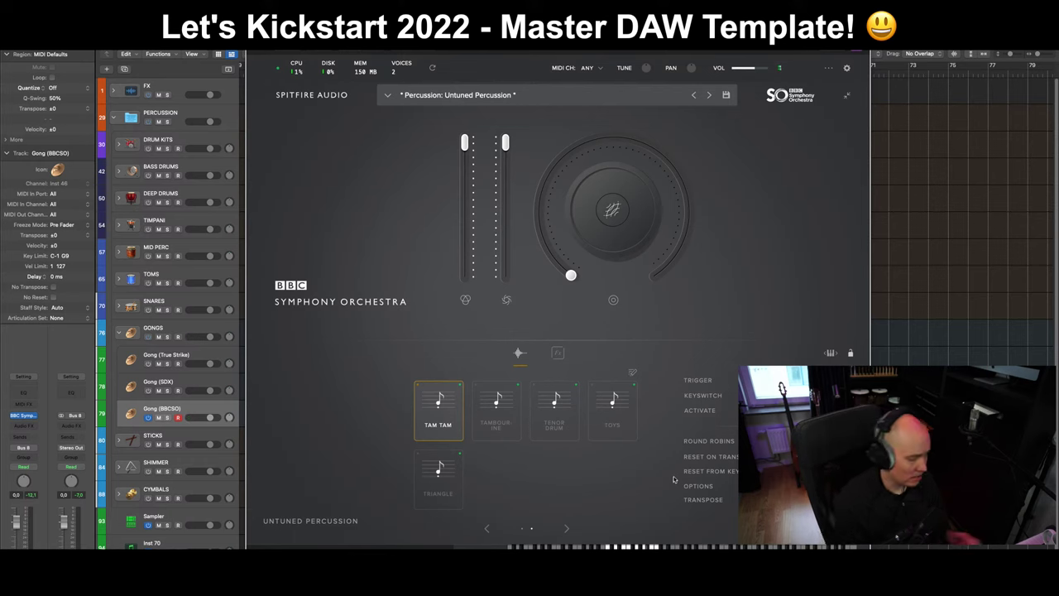
# Step: Close the BBC Symphony Orchestra instrument window and delete the Gong (BBCSO) track
pyautogui.press('super+w')
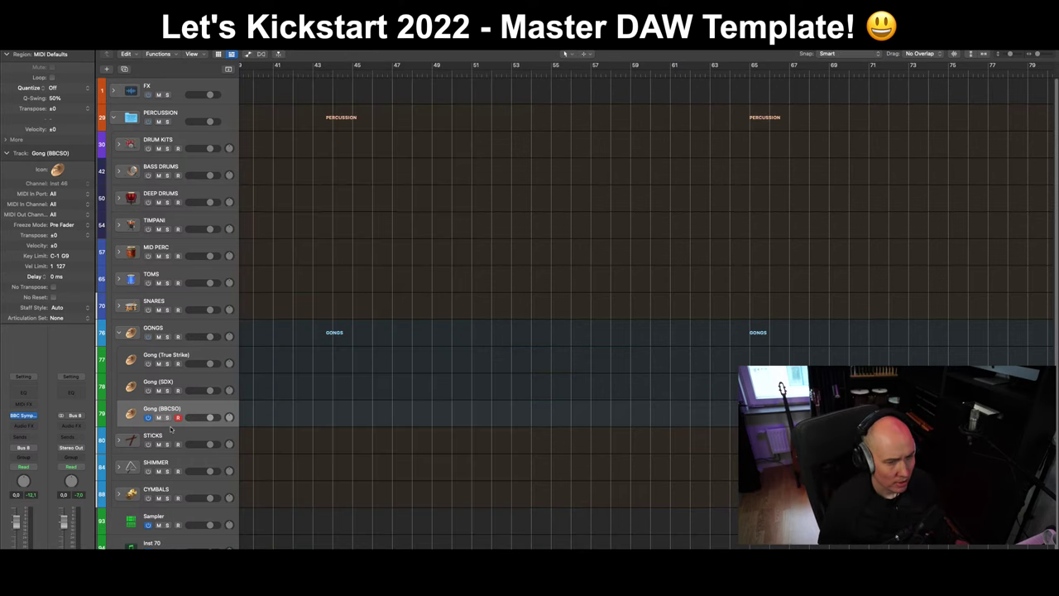
pyautogui.press('super+BackSpace')
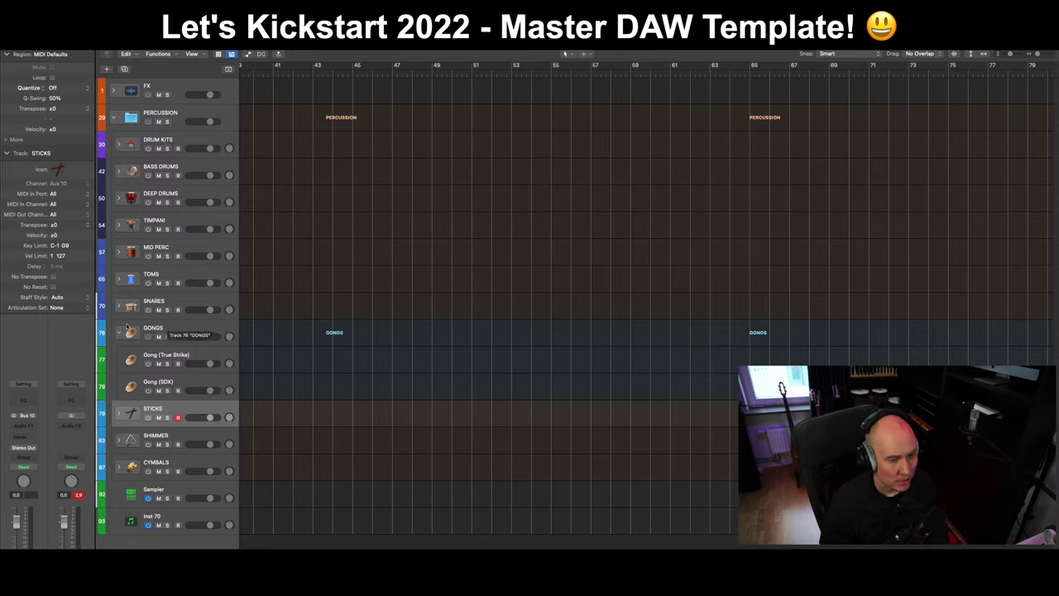
# Step: Recolour the Gong (True Strike) and Gong (SDX) tracks to match the blue GONGS stack, and collapse the stack
pyautogui.click(204, 356)
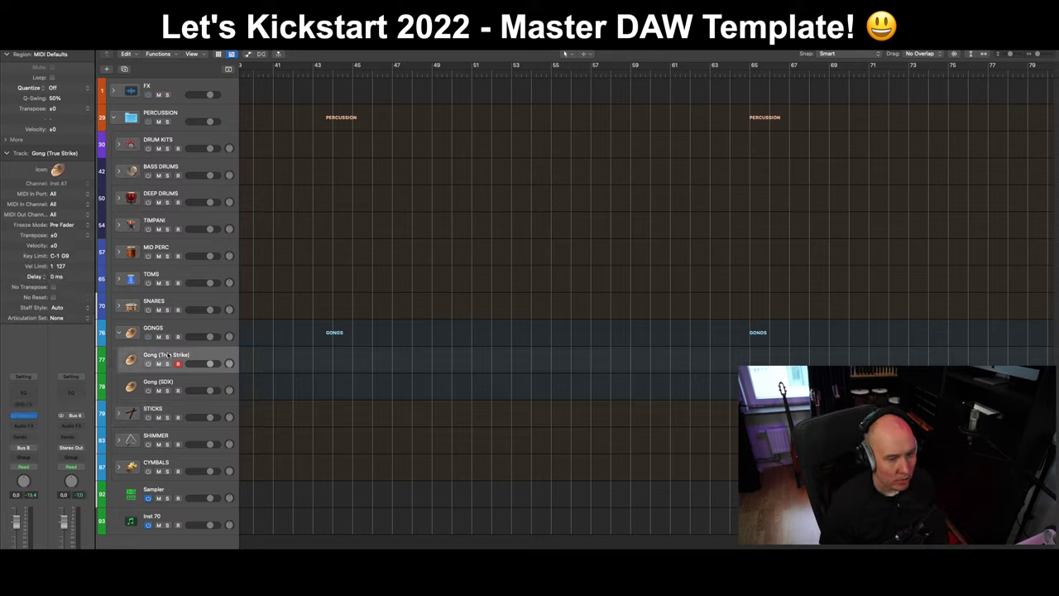
pyautogui.click(203, 388)
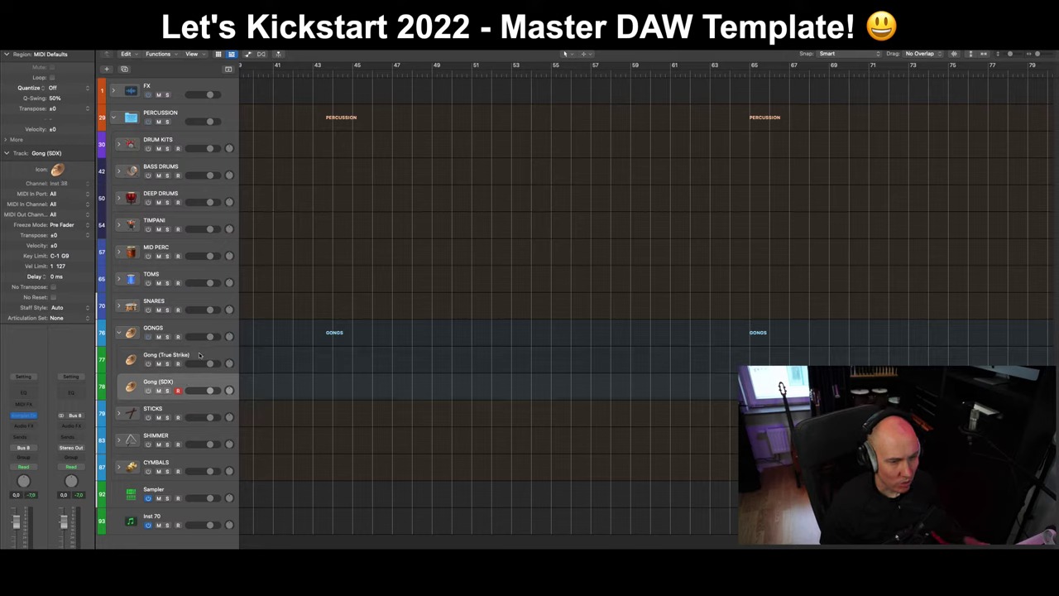
pyautogui.keyDown('shift'); pyautogui.click(199, 355); pyautogui.keyUp('shift')
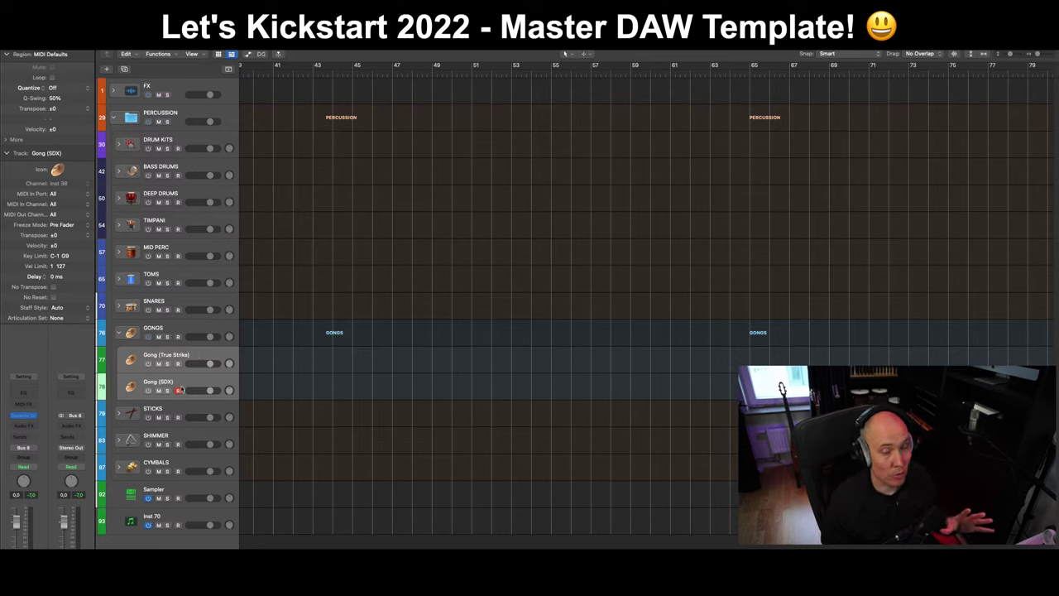
pyautogui.click(125, 338)
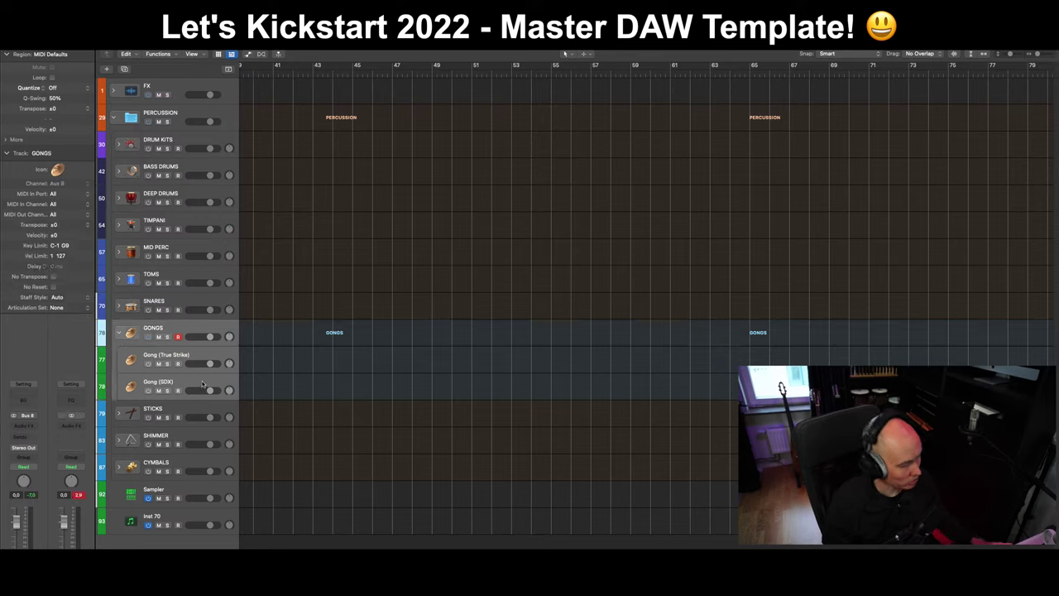
pyautogui.hotkey('alt', 'c')
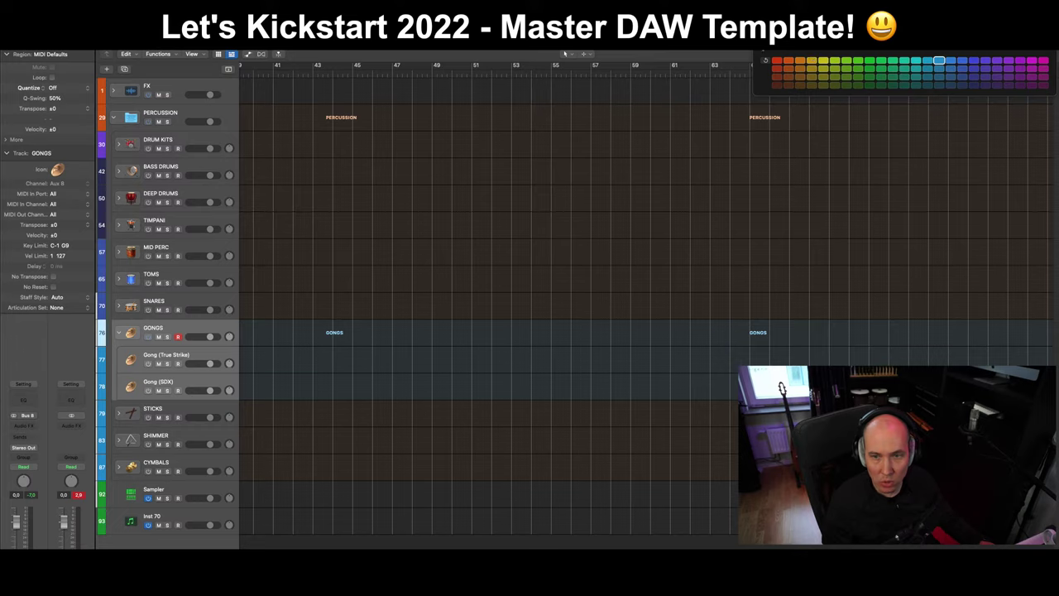
pyautogui.hotkey('alt', 'c')
pyautogui.click(118, 333)
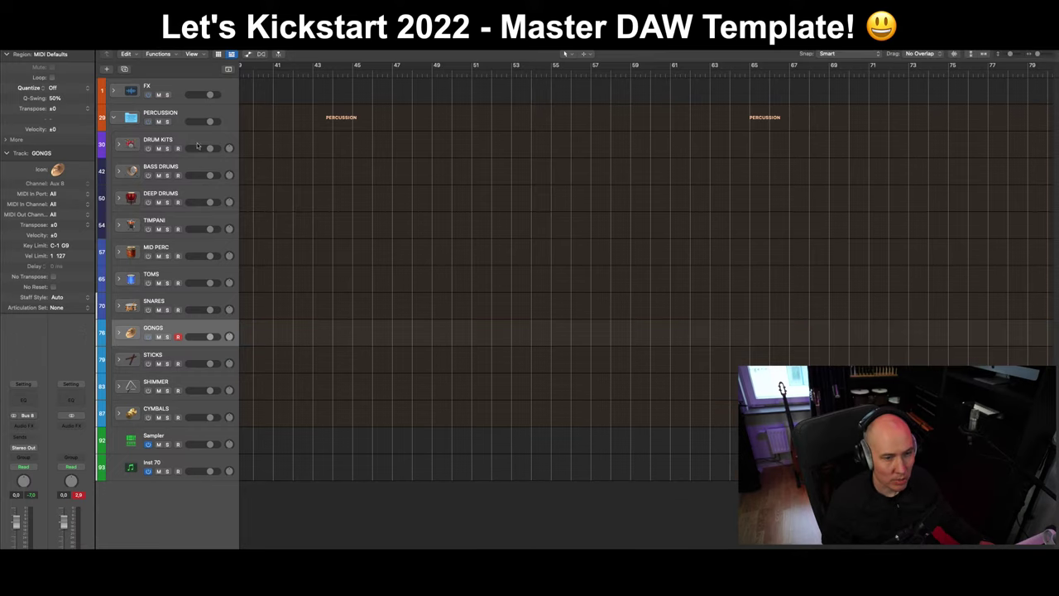
# Step: Step through the percussion stacks from DRUM KITS through BASS DRUMS, DEEP DRUMS, TIMPANI, MID PERC and SNARES to GONGS
pyautogui.click(105, 151)
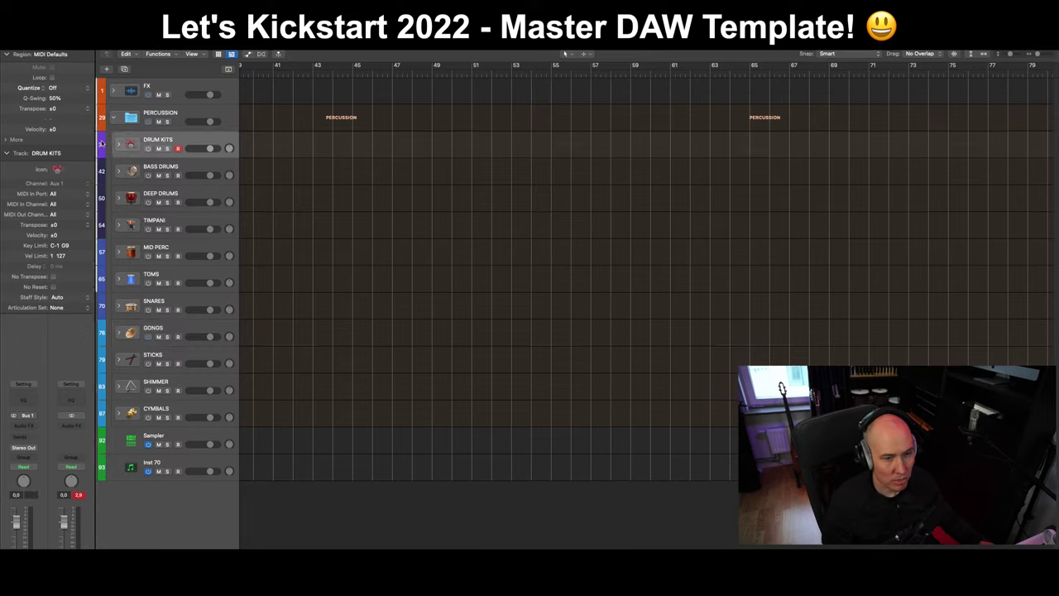
pyautogui.click(233, 166)
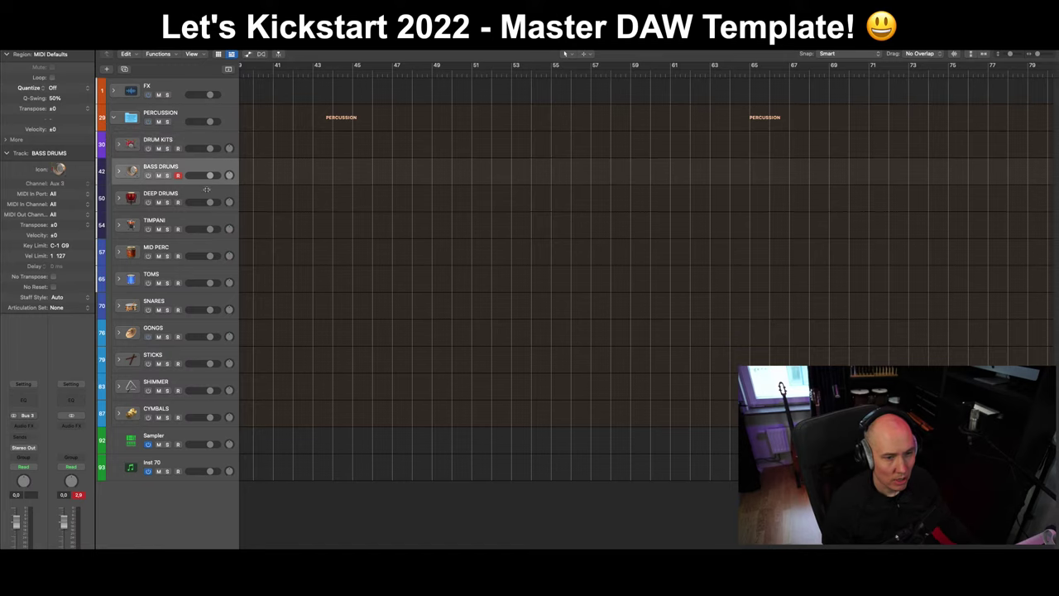
pyautogui.click(206, 194)
pyautogui.click(199, 218)
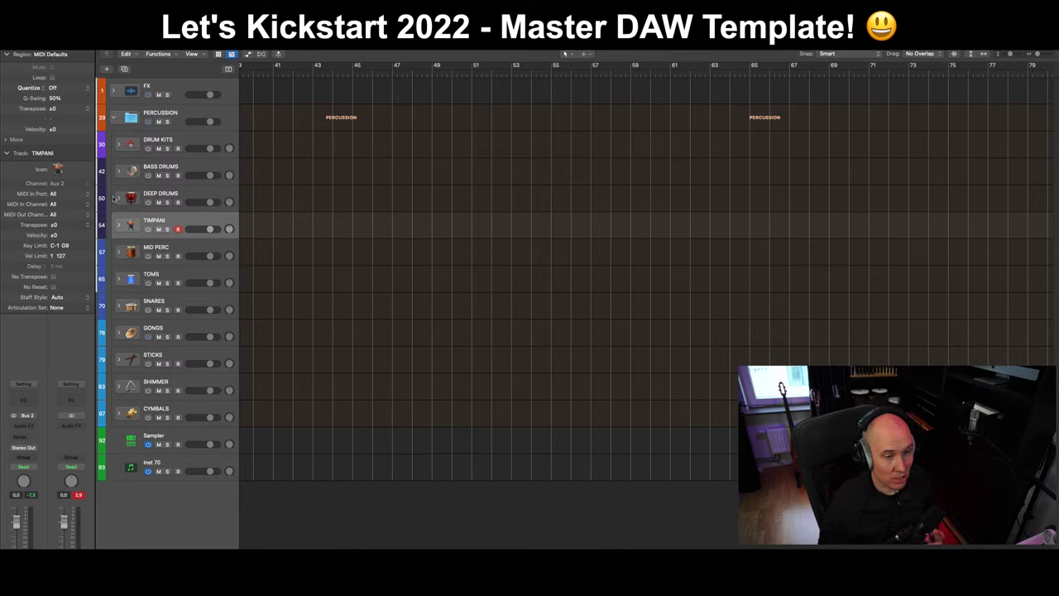
pyautogui.click(170, 247)
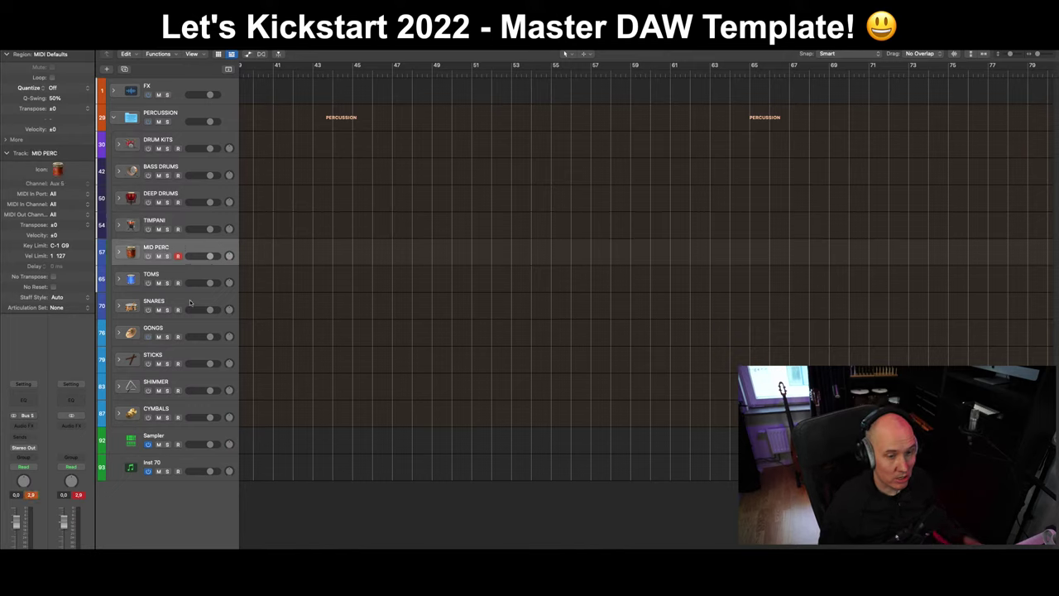
pyautogui.click(189, 302)
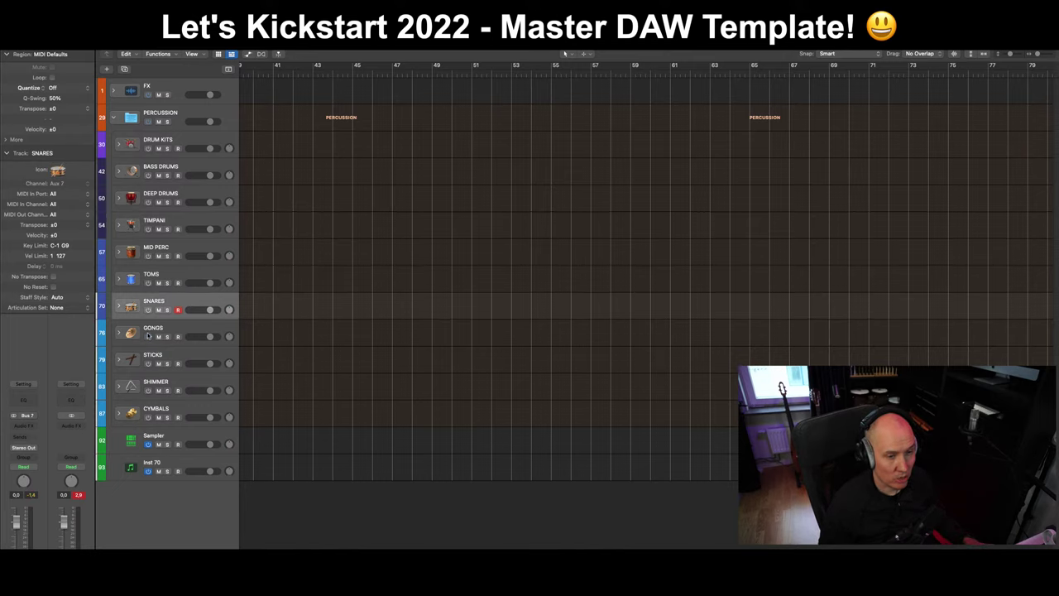
pyautogui.click(196, 331)
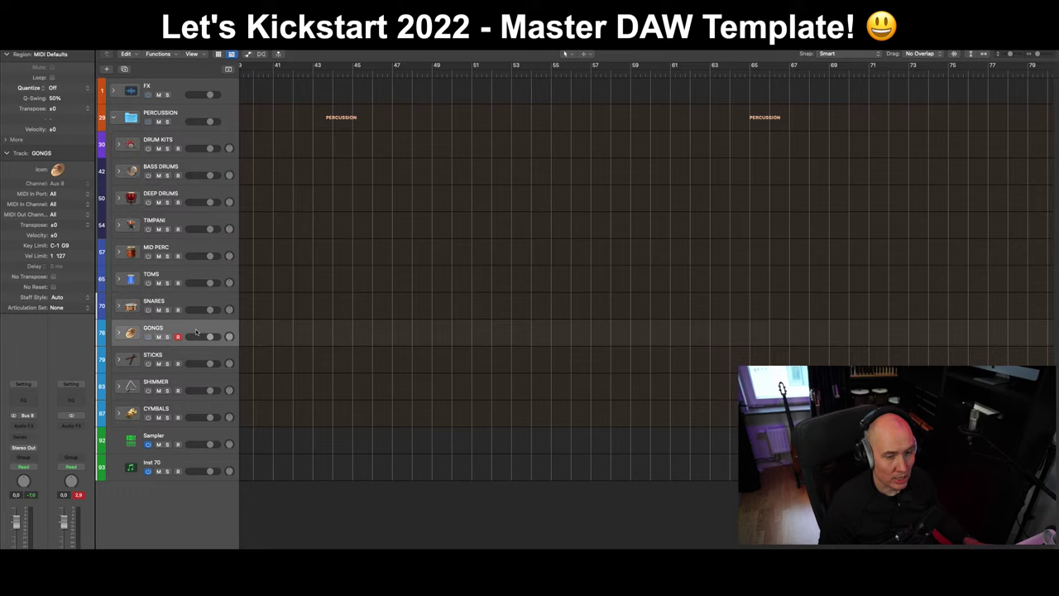
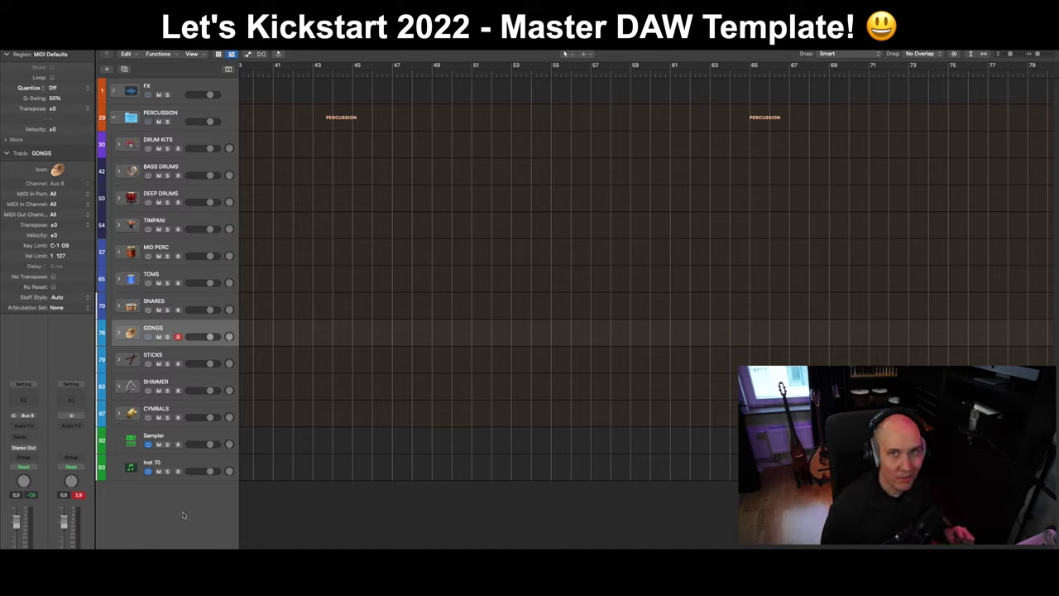
# Step: Add a new DIVA track at the end of the track list and delete it
pyautogui.doubleClick(182, 511)
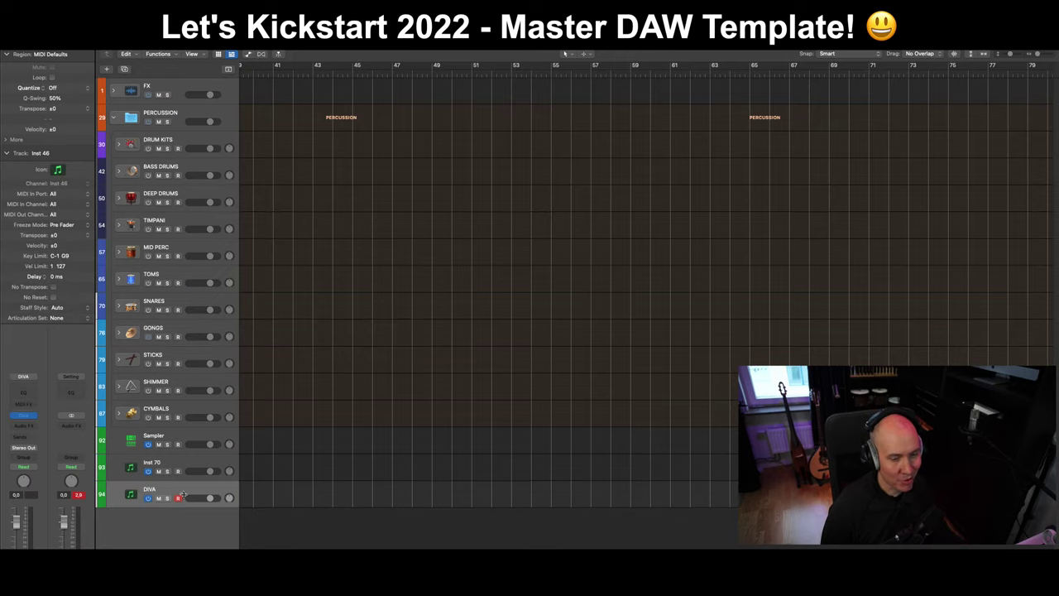
pyautogui.press('super+BackSpace')
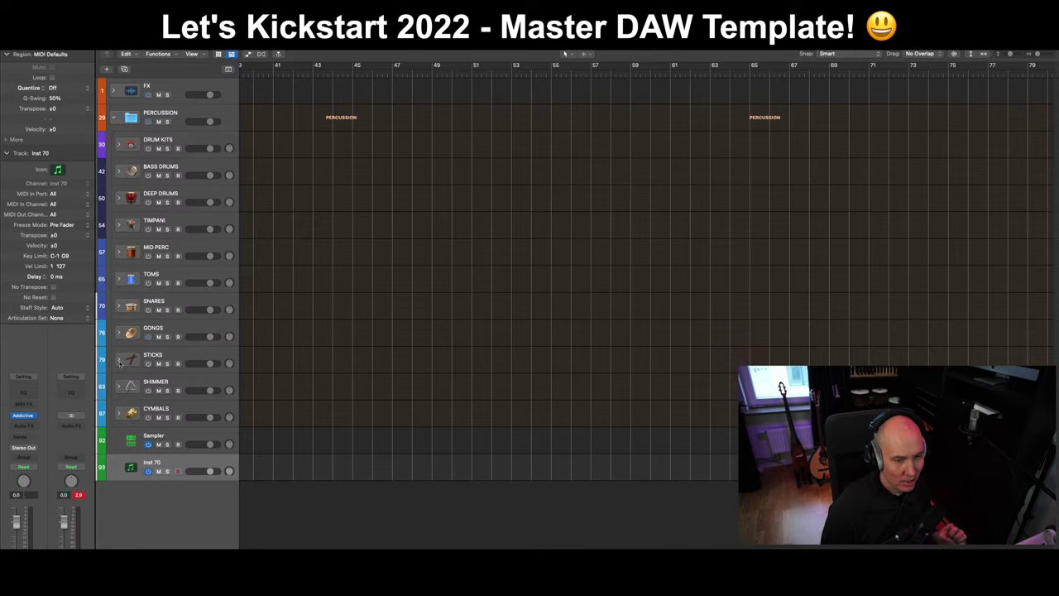
# Step: Expand the GONGS stack and try to switch on the Gong (True Strike) and Gong (SDX) tracks together
pyautogui.click(112, 332)
pyautogui.click(118, 332)
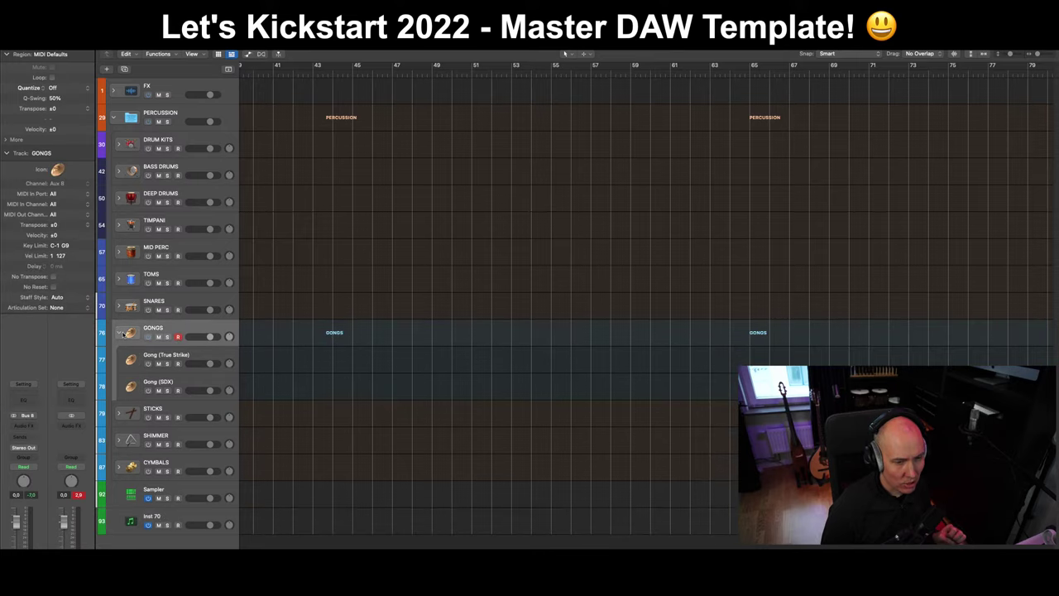
pyautogui.click(119, 333)
pyautogui.click(117, 357)
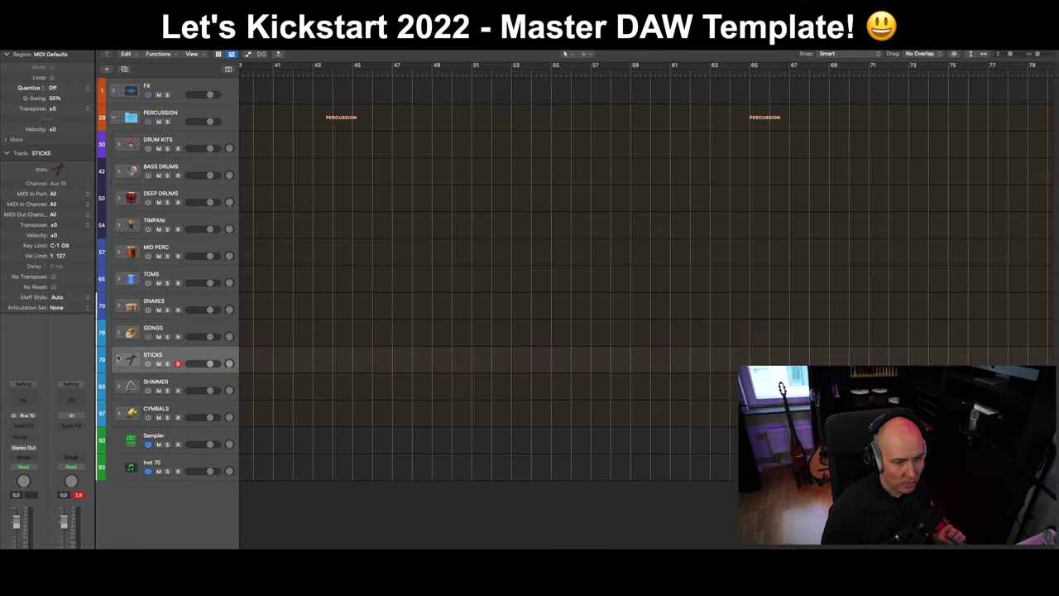
pyautogui.click(119, 333)
pyautogui.click(210, 353)
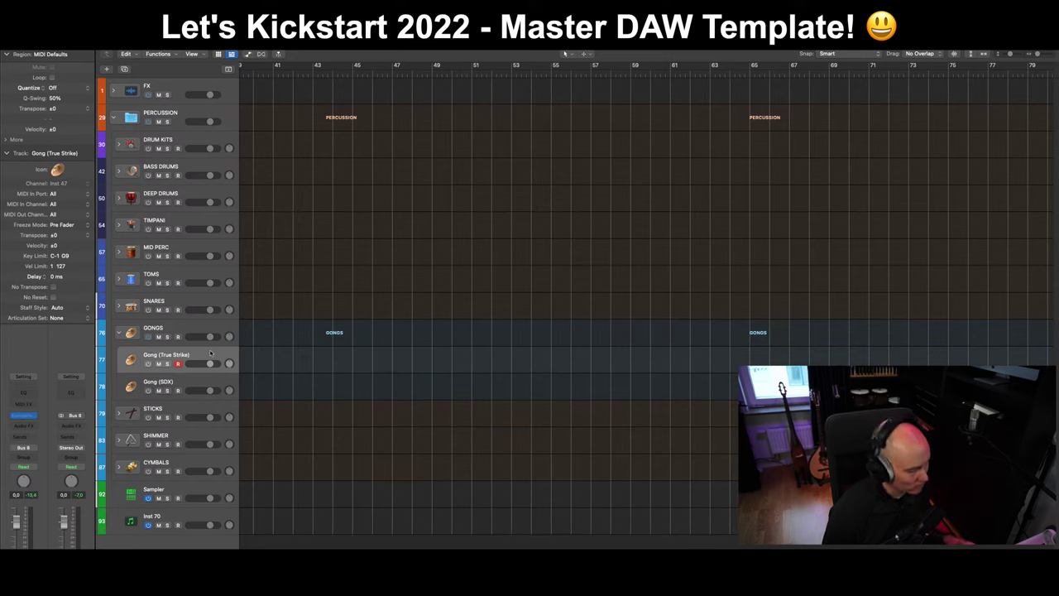
pyautogui.keyDown('shift'); pyautogui.click(200, 384); pyautogui.keyUp('shift')
pyautogui.click(149, 391)
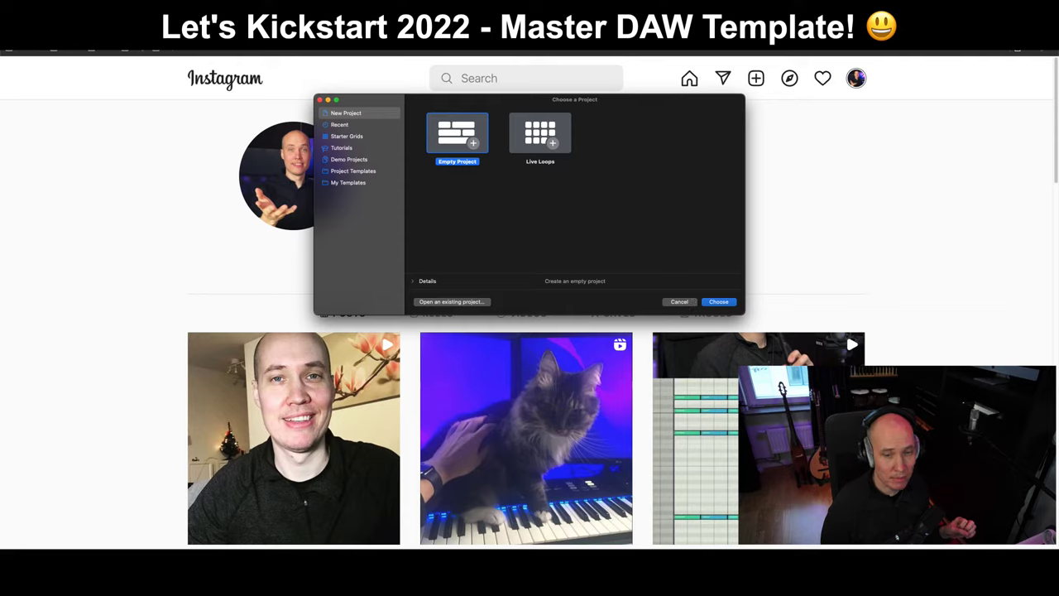
# Step: Dismiss the project chooser, switch to Finder, and open the auto-saved version of Project - Master Instrument Template from SSD Music's 0 - Templates folder
pyautogui.click(28, 6)
pyautogui.click(68, 149)
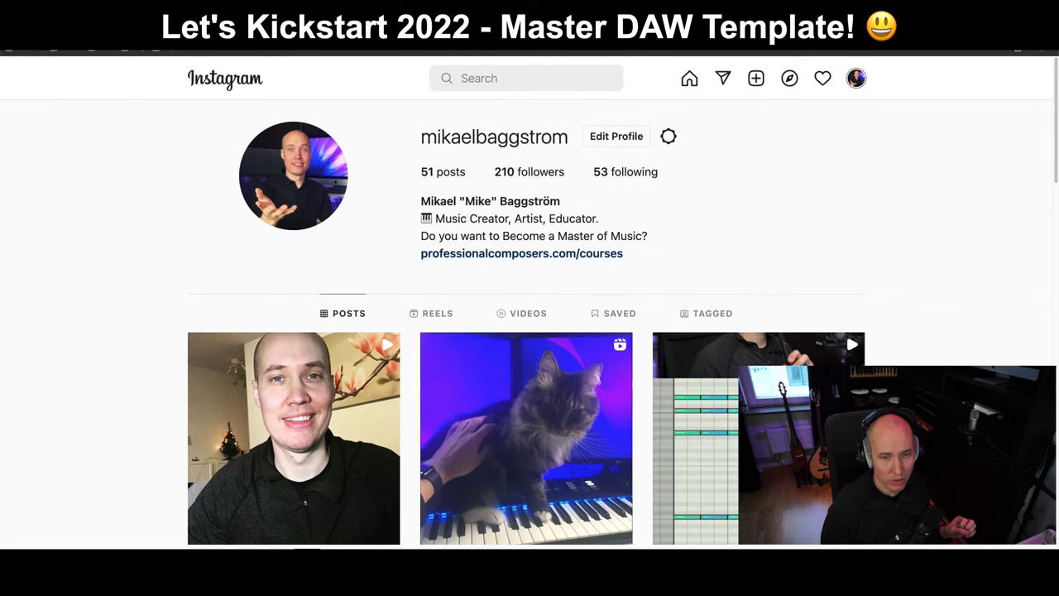
pyautogui.click(307, 576)
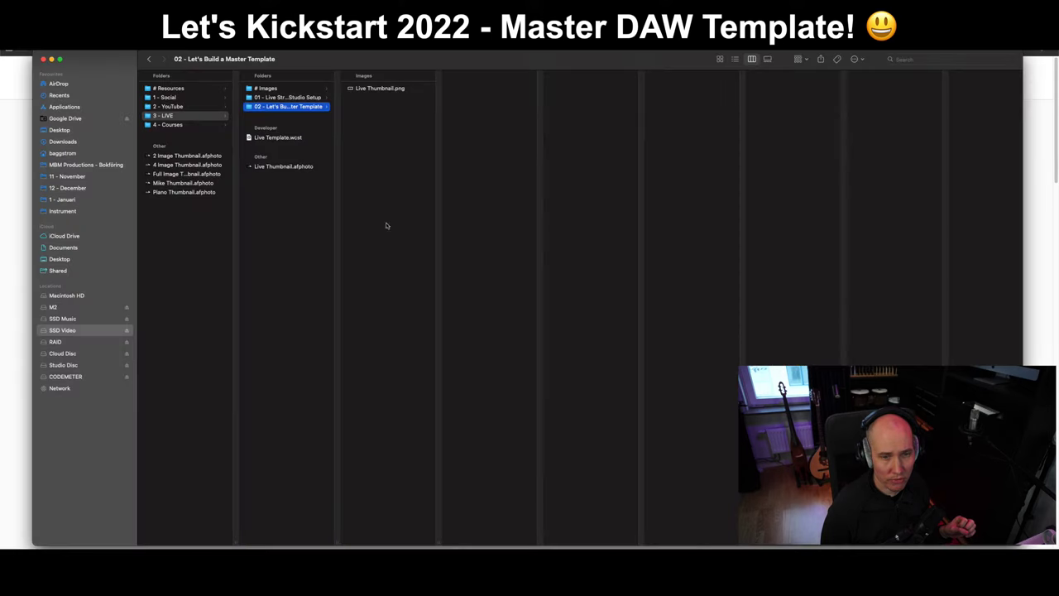
pyautogui.click(73, 319)
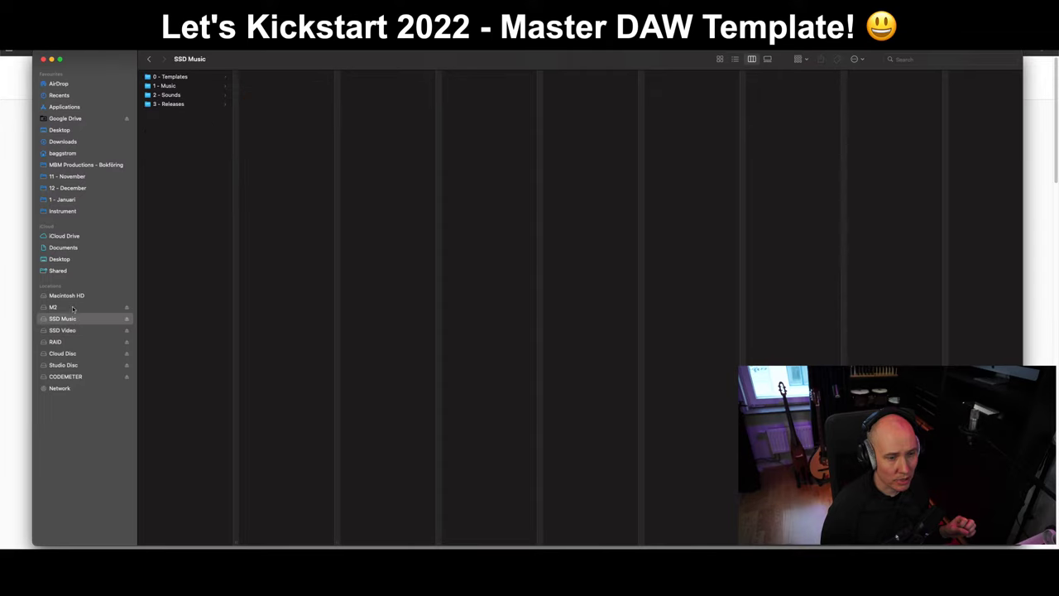
pyautogui.click(194, 76)
pyautogui.click(288, 77)
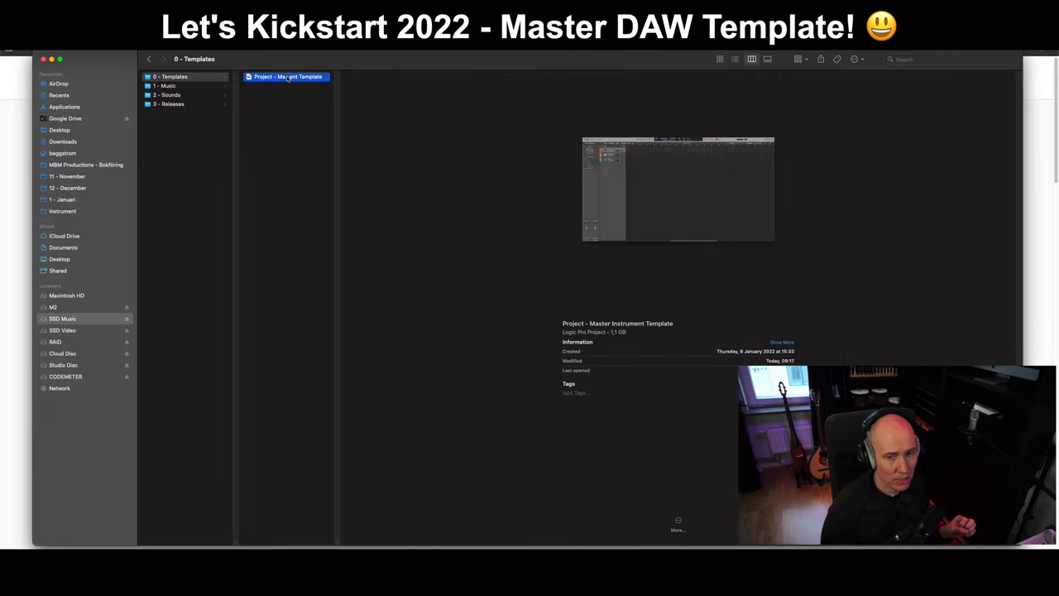
pyautogui.doubleClick(288, 77)
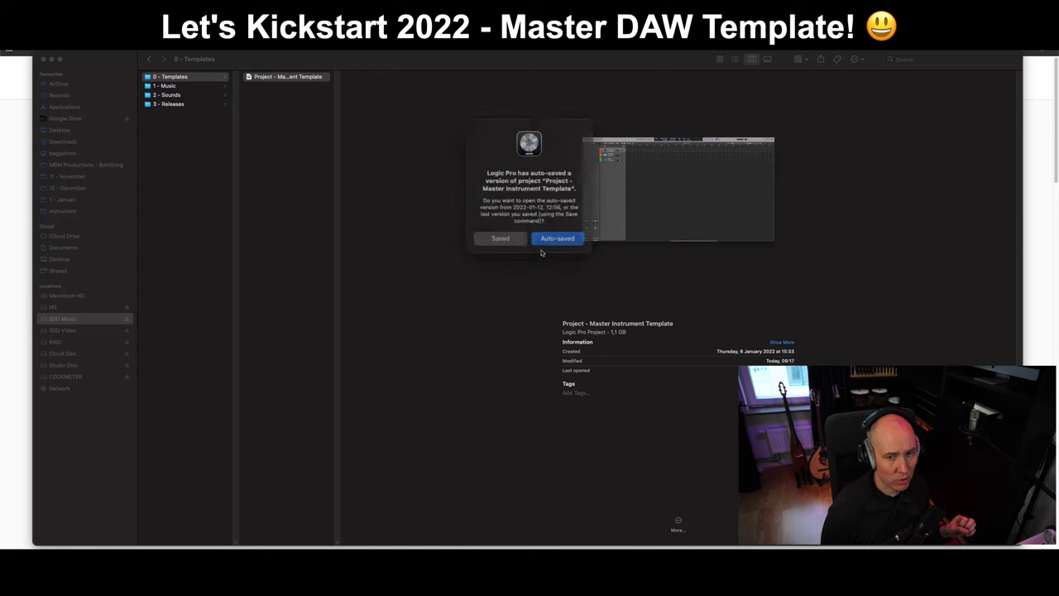
pyautogui.click(551, 236)
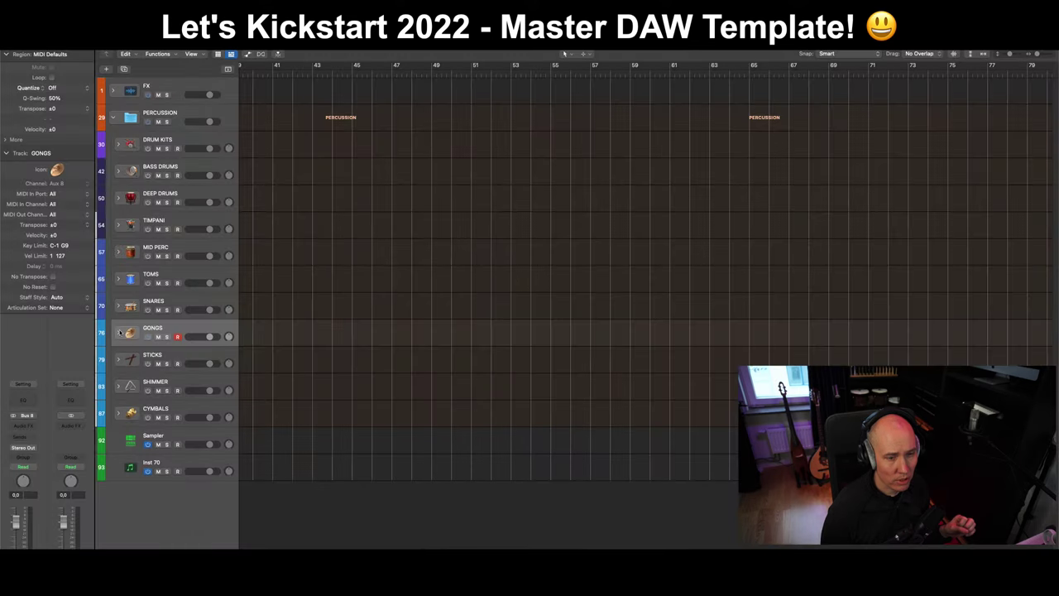
# Step: Check the tracks inside the GONGS stack of the reopened project, collapse it, and expand the STICKS stack
pyautogui.click(120, 332)
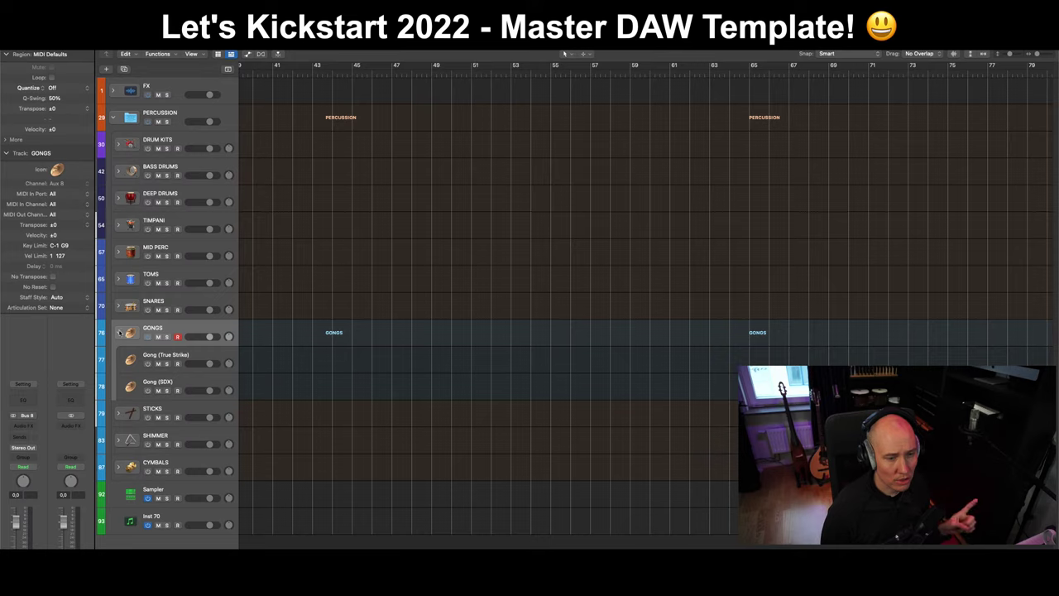
pyautogui.click(118, 333)
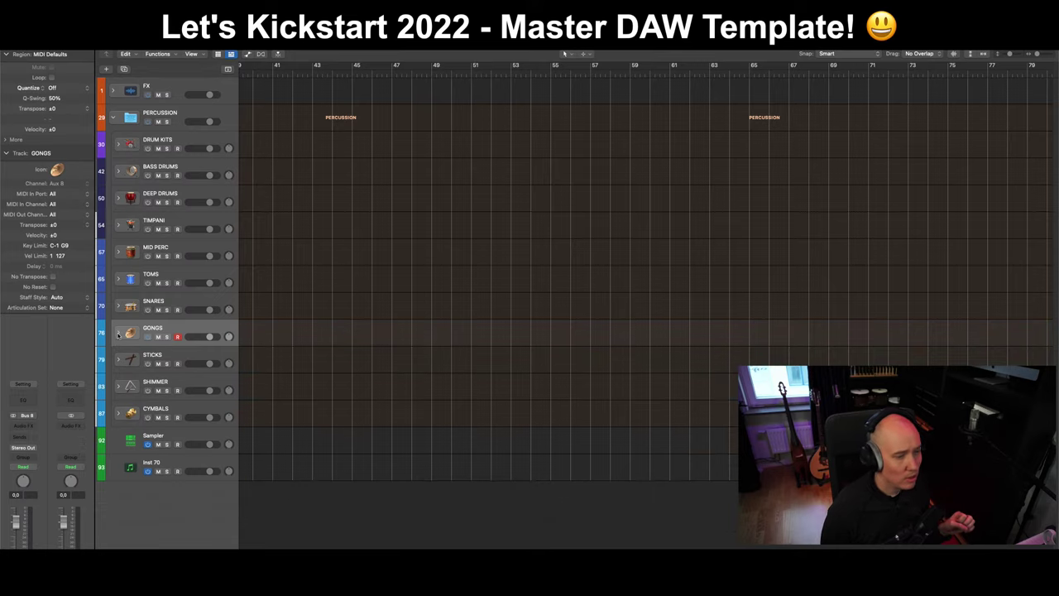
pyautogui.click(119, 333)
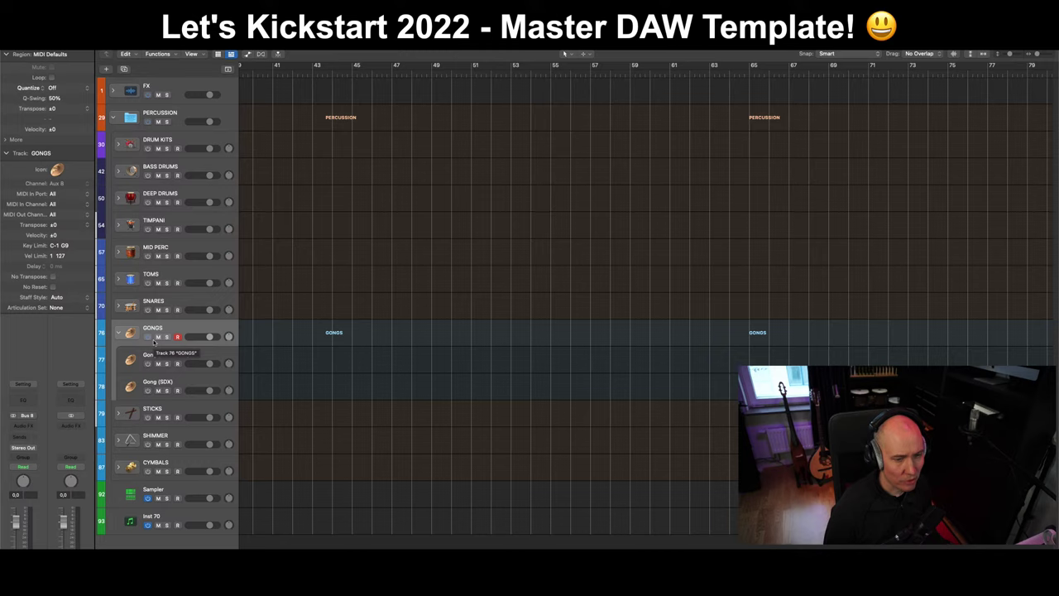
pyautogui.click(118, 332)
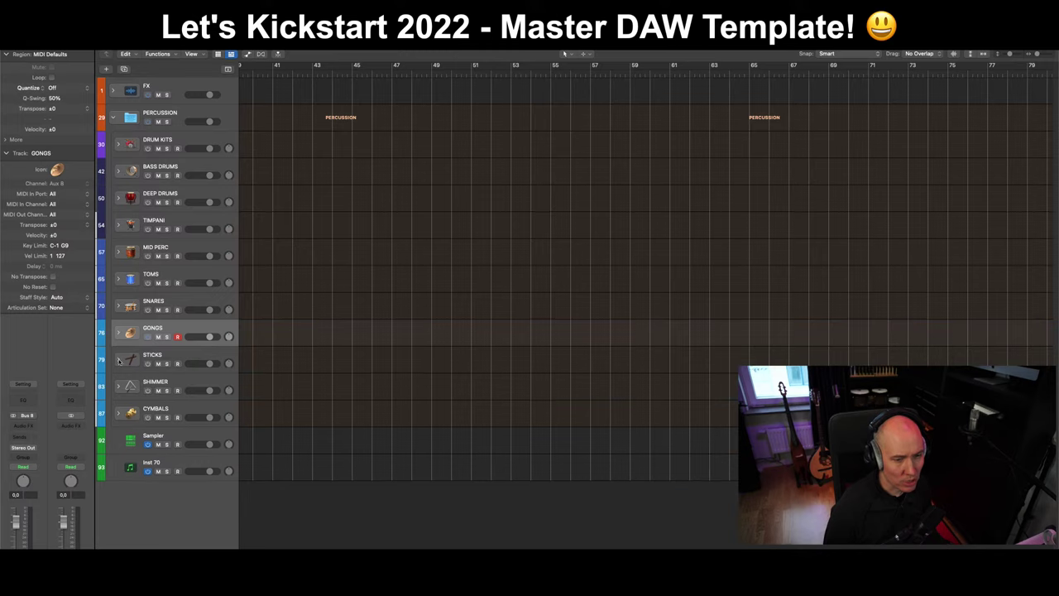
pyautogui.click(118, 360)
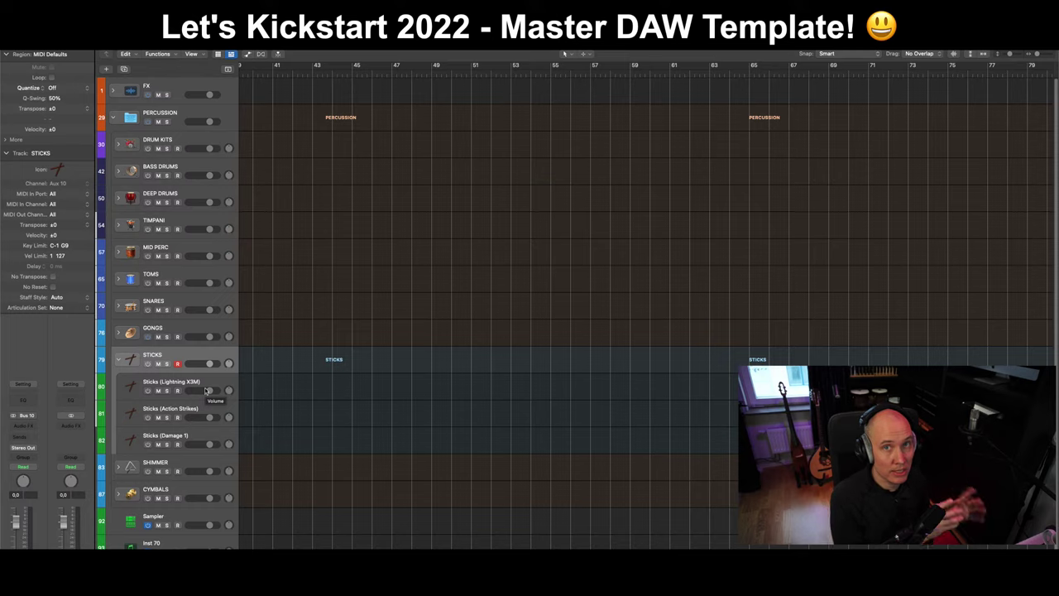
# Step: Switch on the Sticks (Lightning X3M) track, load Small Clock 3 from Clocks & Ticks into zone Z-7, and switch the track off
pyautogui.click(146, 391)
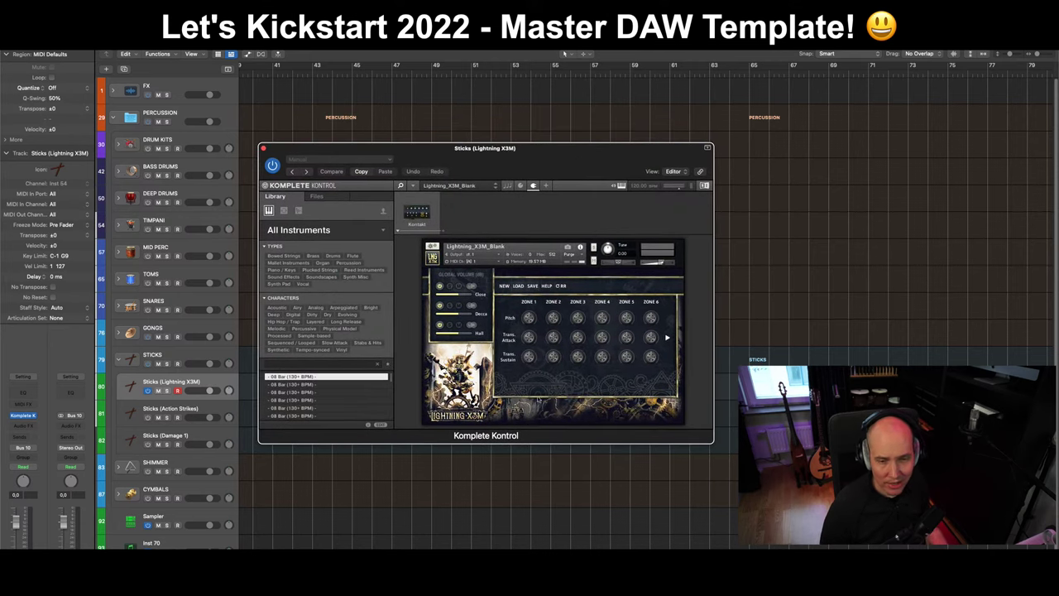
pyautogui.click(616, 302)
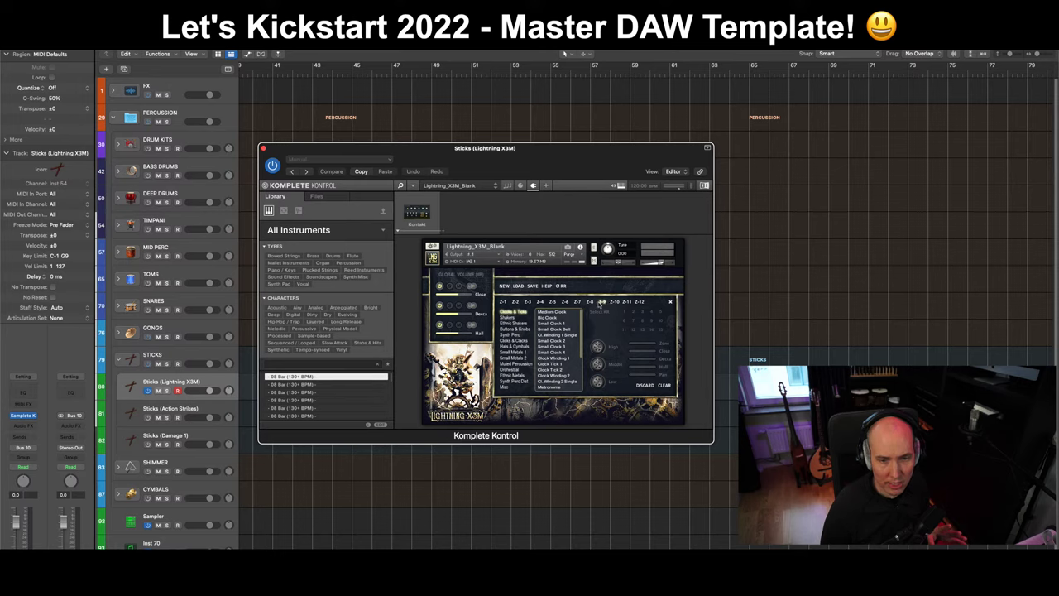
pyautogui.click(576, 302)
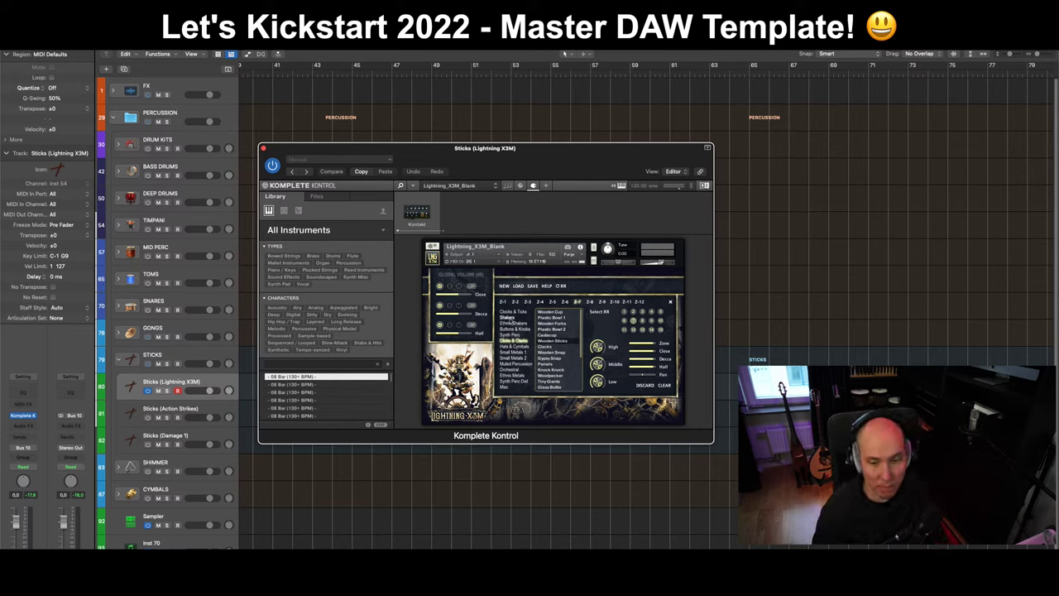
pyautogui.click(510, 312)
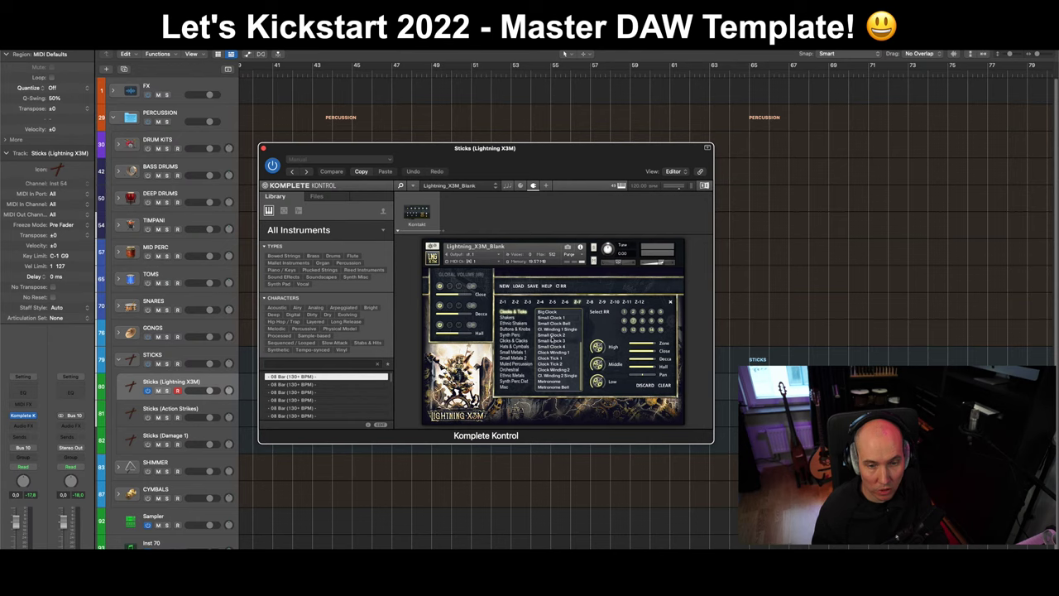
pyautogui.click(551, 341)
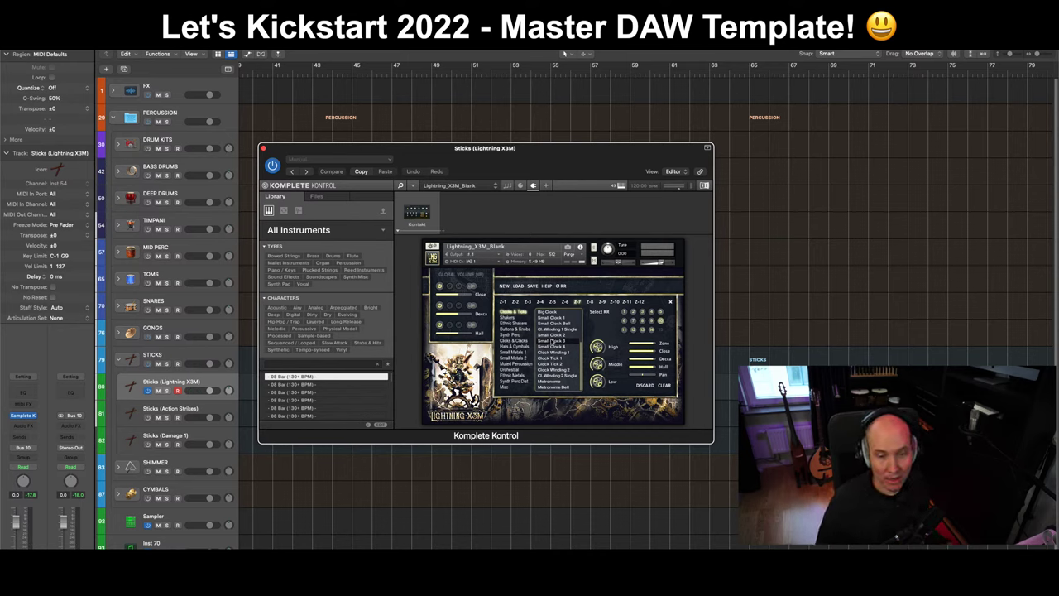
pyautogui.moveTo(591, 163); pyautogui.dragTo(589, 176)
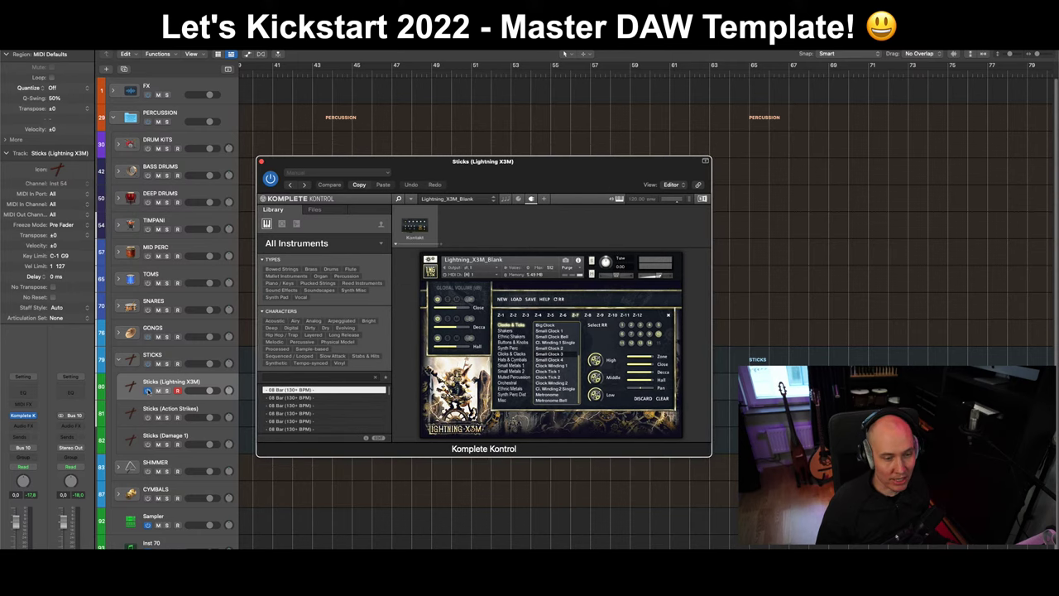
pyautogui.click(149, 391)
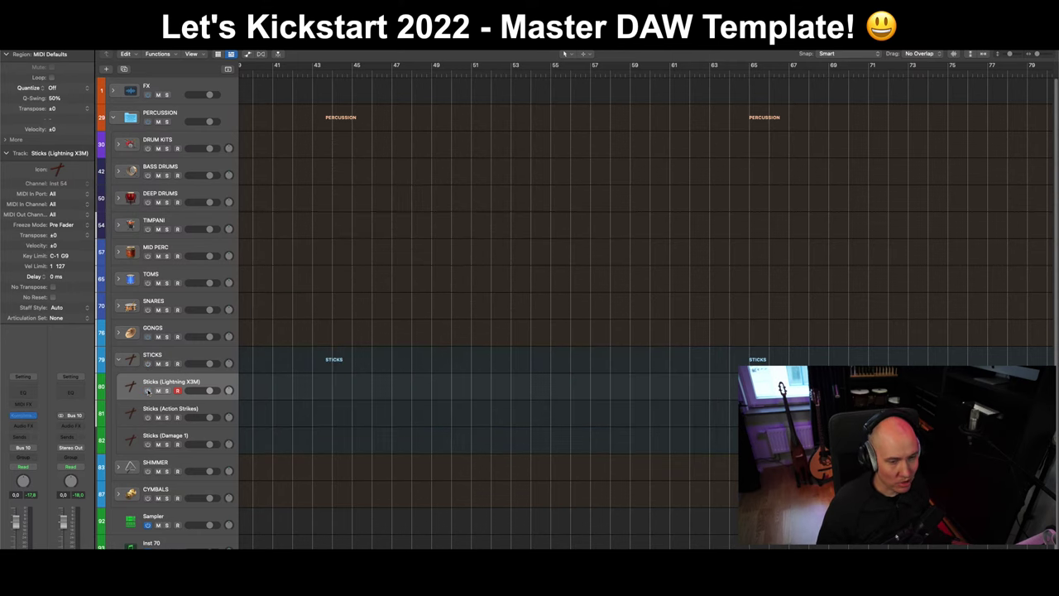
# Step: Open the instrument of the Sticks (Action Strikes) track and load TIKITAKA HYBRID 1 from the high section
pyautogui.click(216, 405)
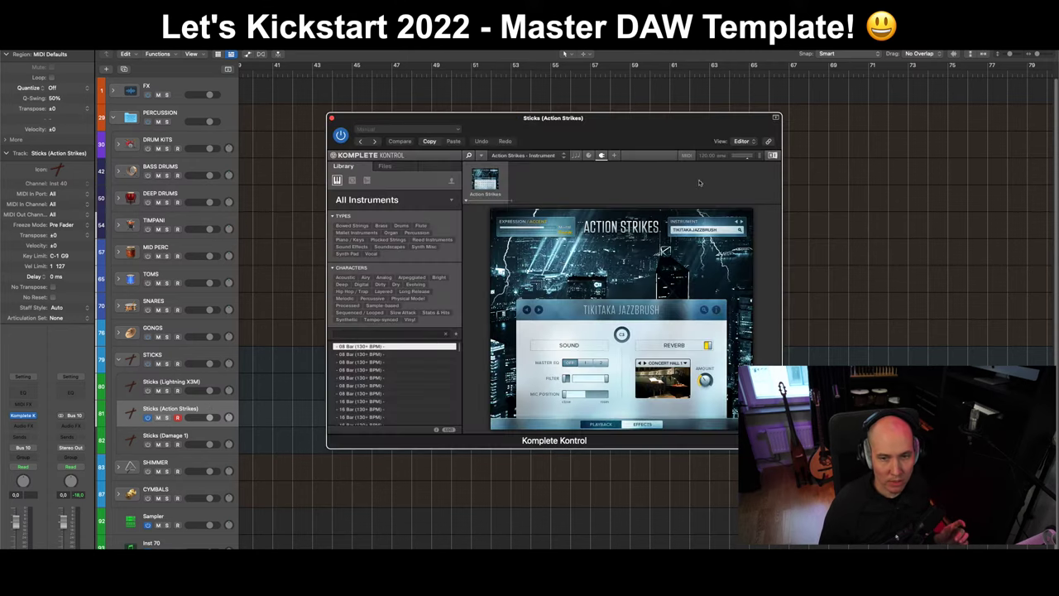
pyautogui.click(741, 232)
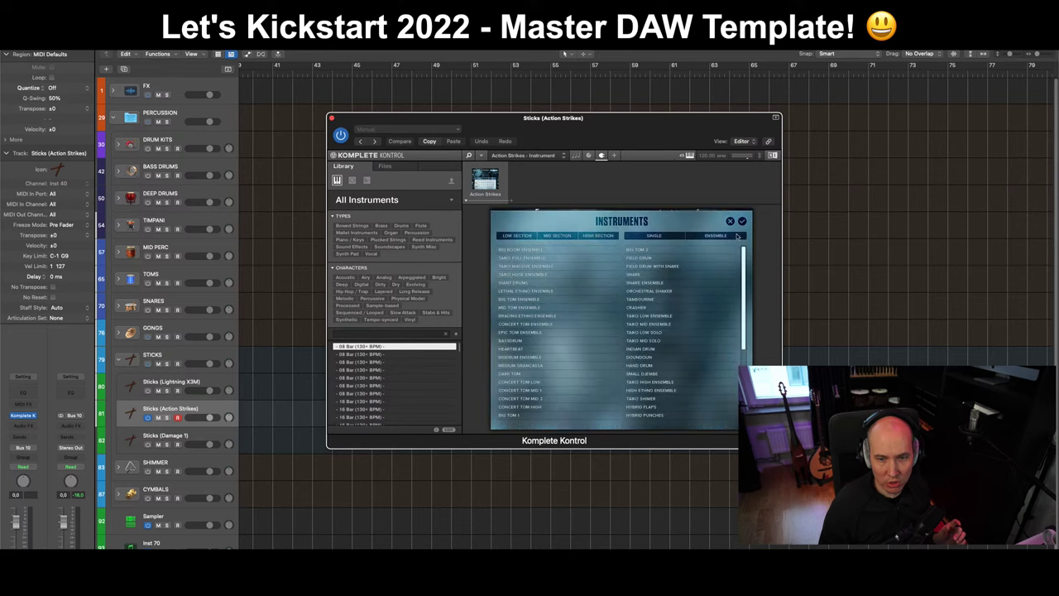
pyautogui.click(608, 238)
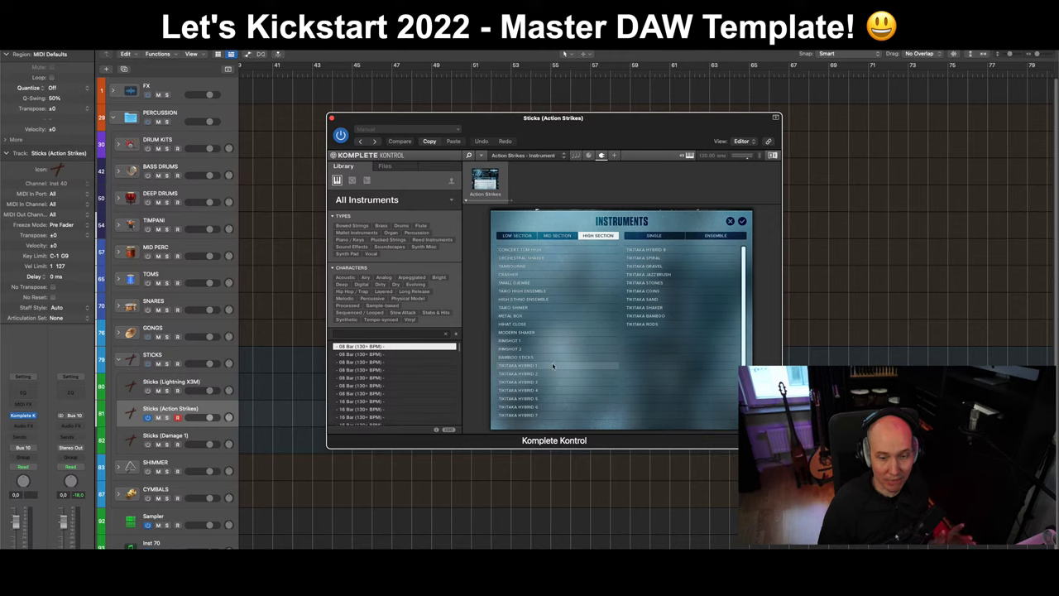
pyautogui.click(546, 369)
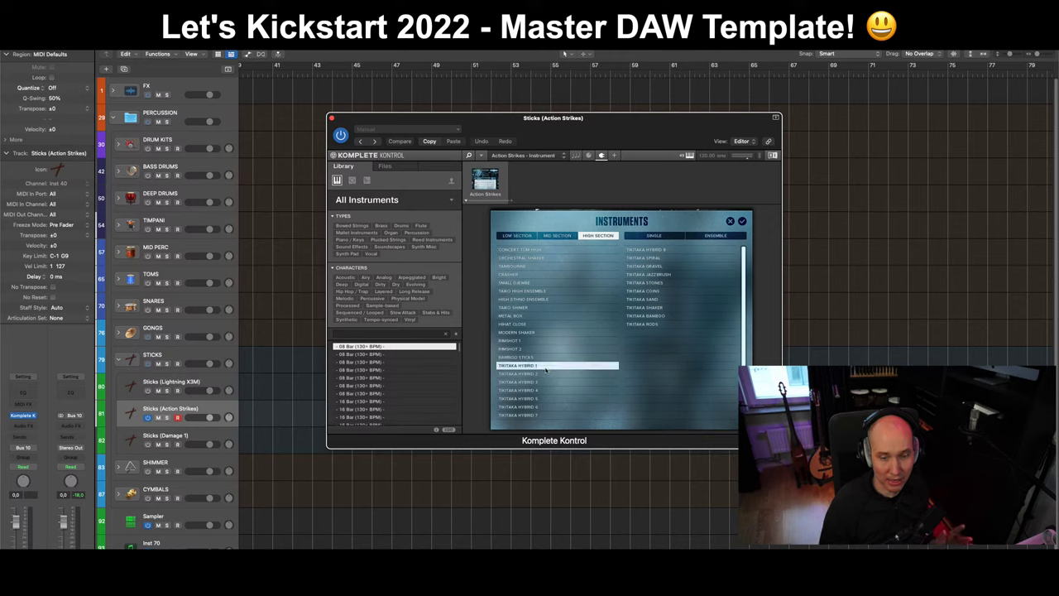
pyautogui.click(742, 221)
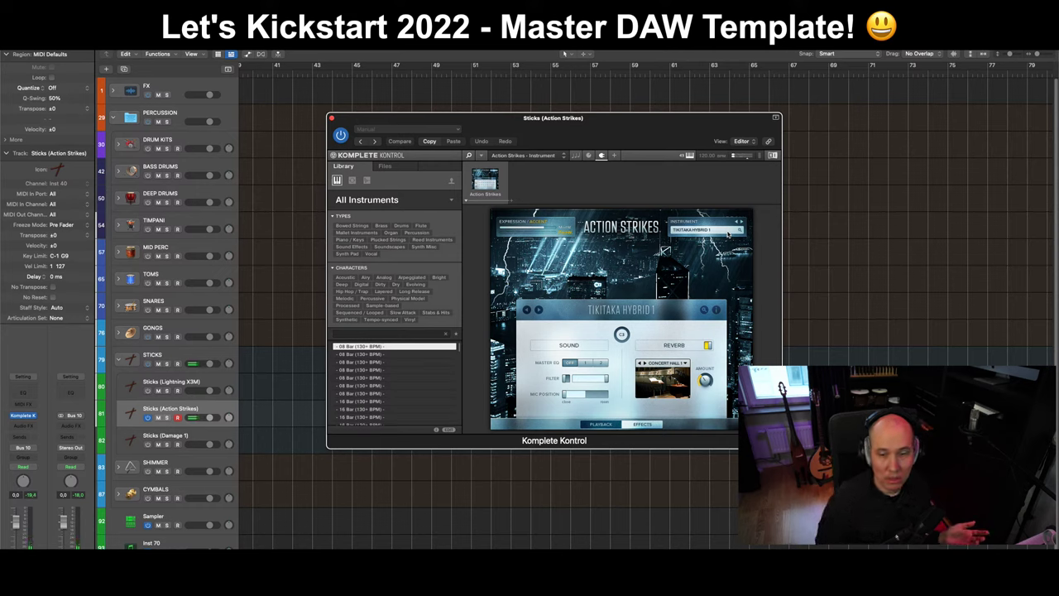
# Step: Compare the Action Strikes sound with and without reverb, leave the reverb on, and close the plug-in window
pyautogui.click(708, 346)
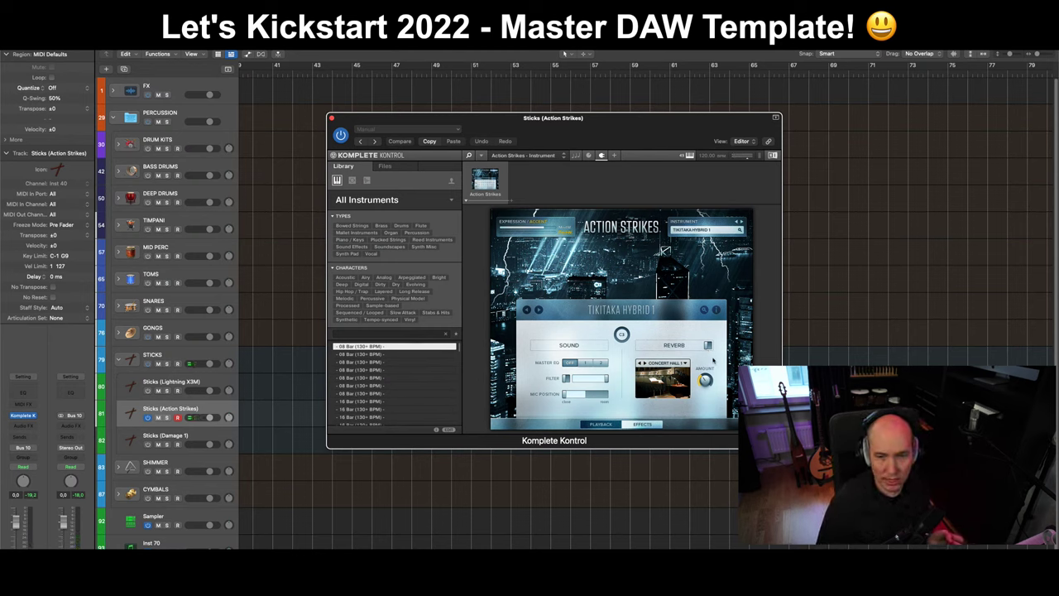
pyautogui.click(707, 346)
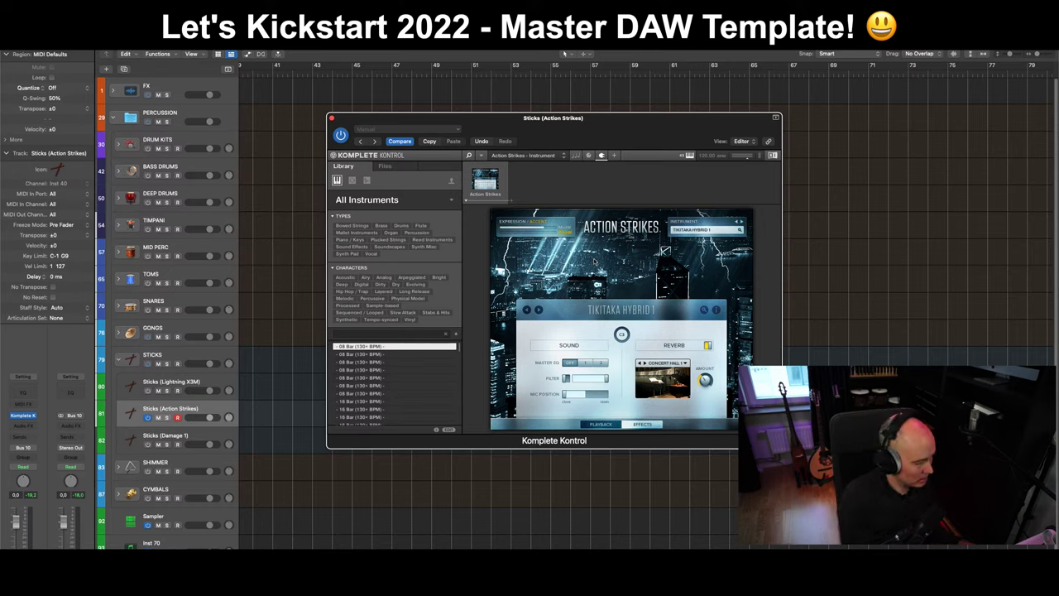
pyautogui.press('super+w')
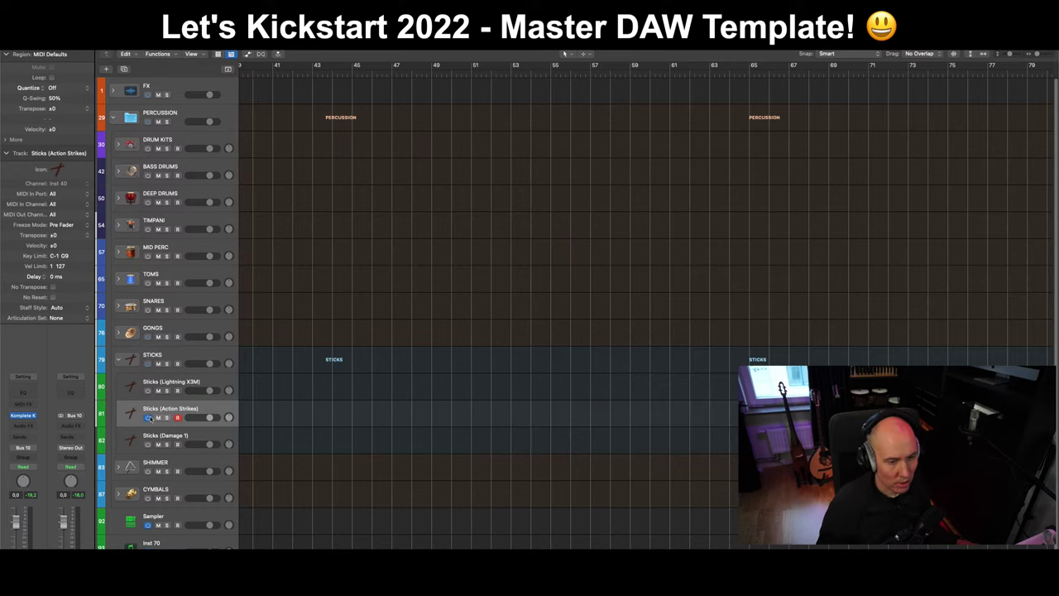
# Step: Switch on the Sticks (Damage 1) track, audition its Damage percussive kit, and switch the track off
pyautogui.click(147, 442)
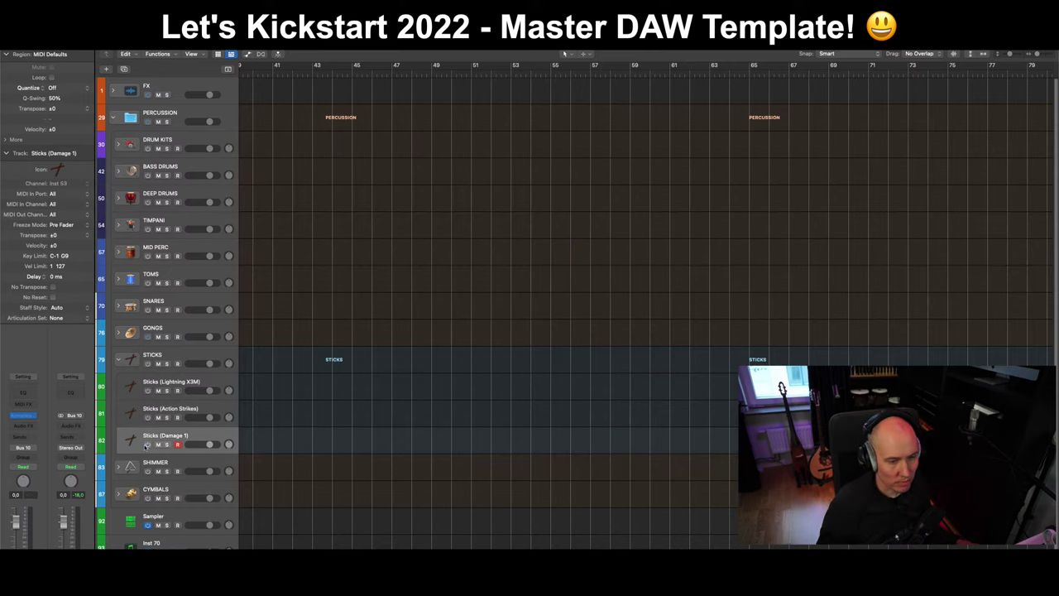
pyautogui.doubleClick(206, 436)
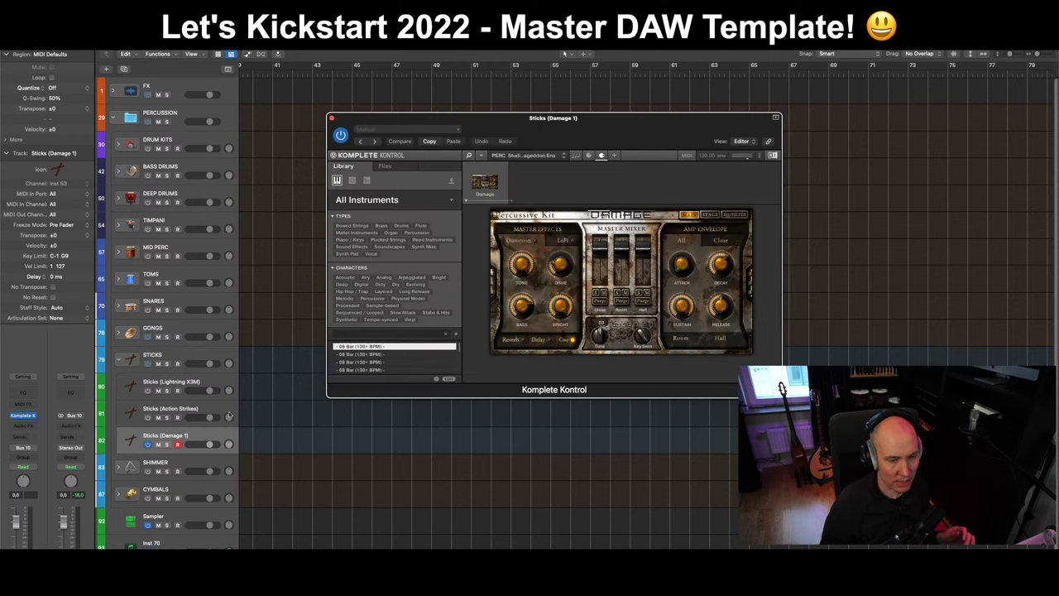
pyautogui.moveTo(659, 133); pyautogui.dragTo(626, 153)
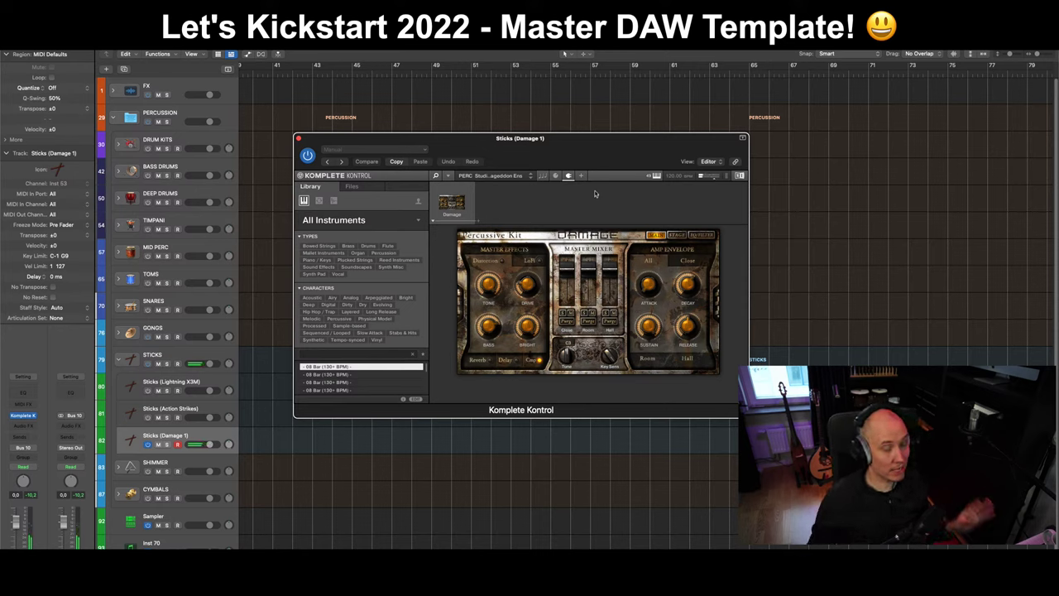
pyautogui.click(149, 446)
# Step: Colour the three tracks inside the STICKS stack the same light blue as the STICKS stack
pyautogui.keyDown('shift'); pyautogui.click(226, 379); pyautogui.keyUp('shift')
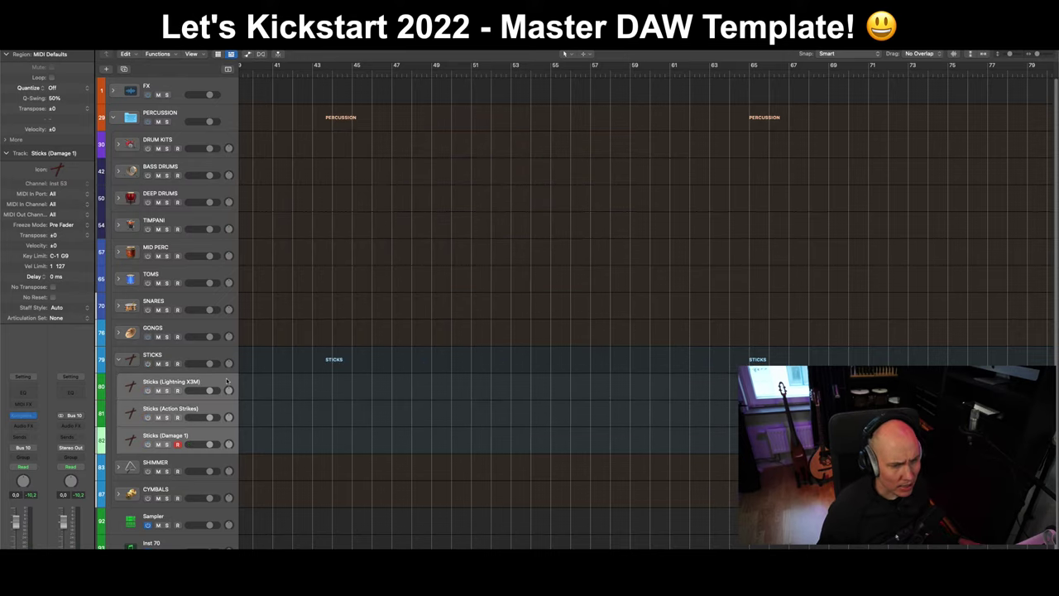
pyautogui.hotkey('alt', 'c')
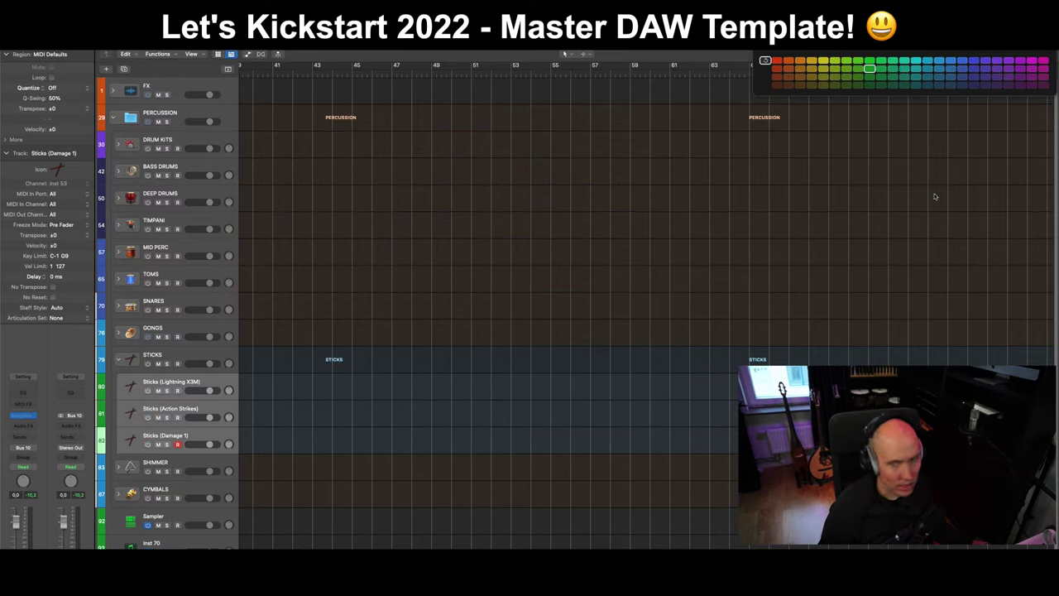
pyautogui.click(189, 358)
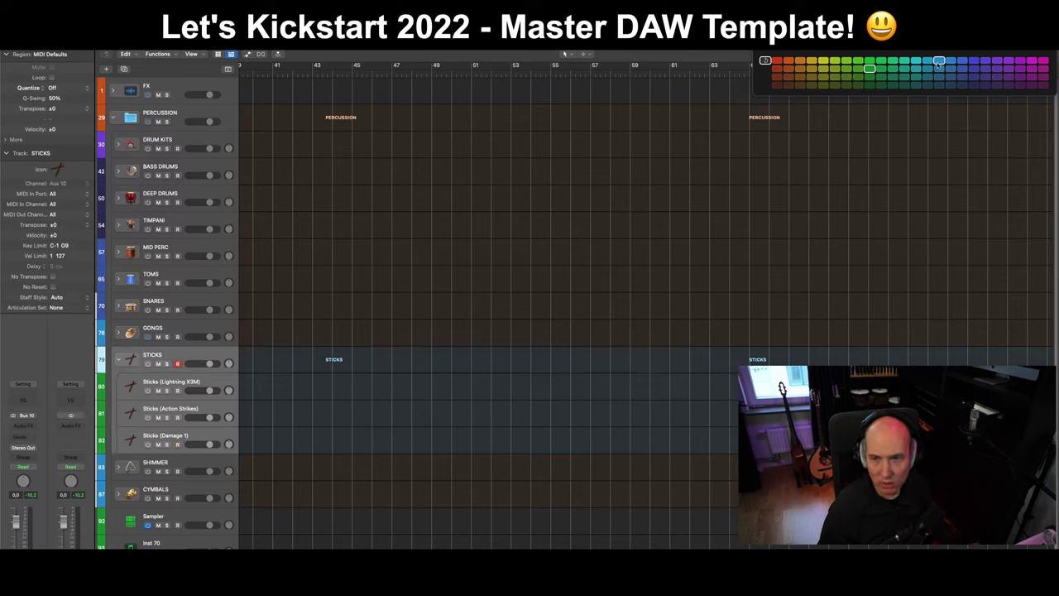
pyautogui.click(939, 62)
# Step: Check the track colours inside the GONGS stack, and collapse both the GONGS and STICKS stacks
pyautogui.click(119, 334)
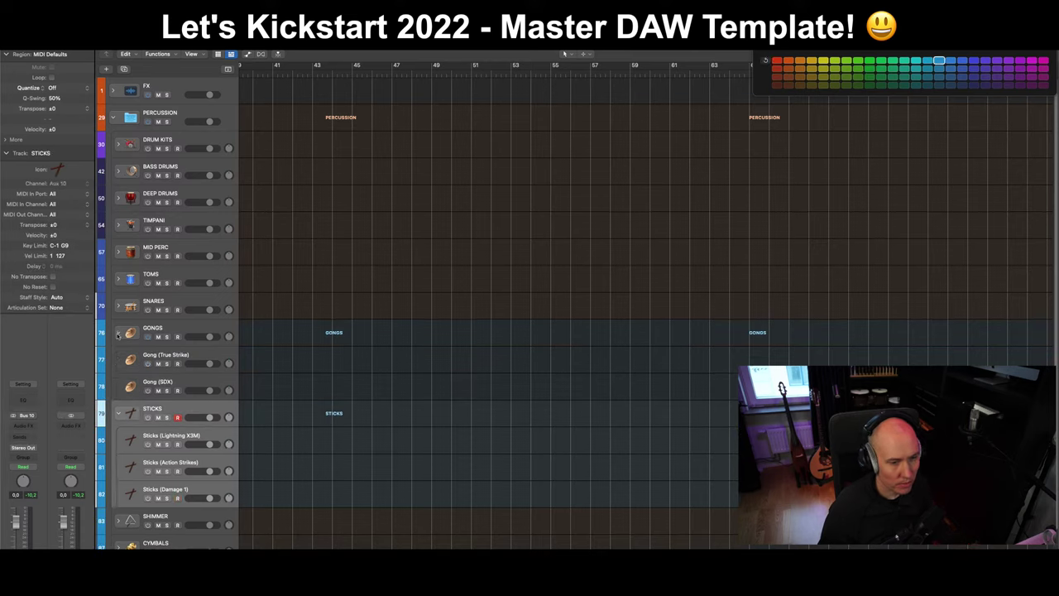
pyautogui.click(118, 334)
pyautogui.click(118, 359)
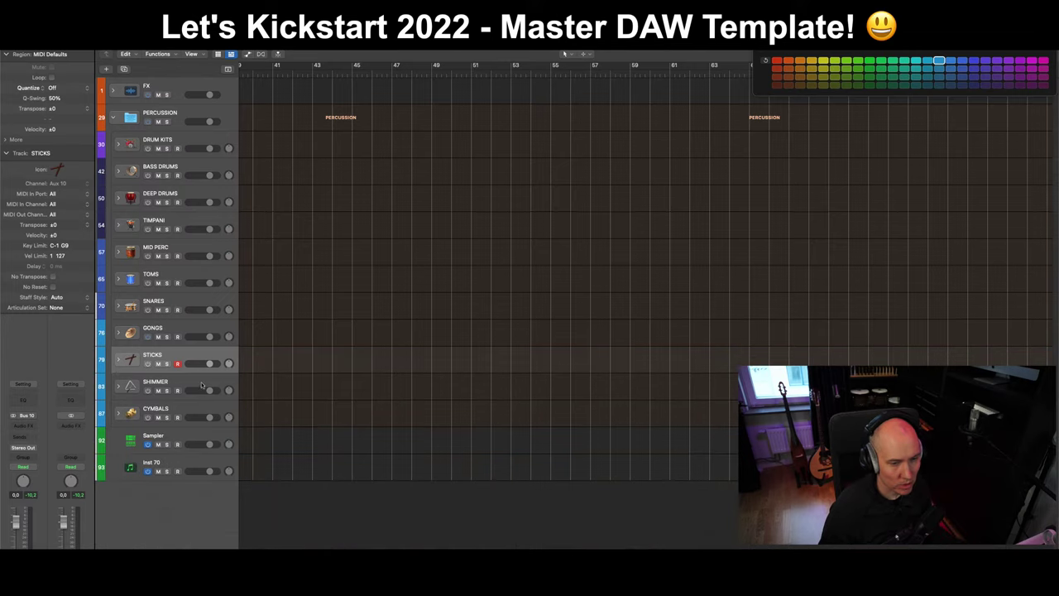
# Step: Close the colour palette and select the CYMBALS stack
pyautogui.click(135, 387)
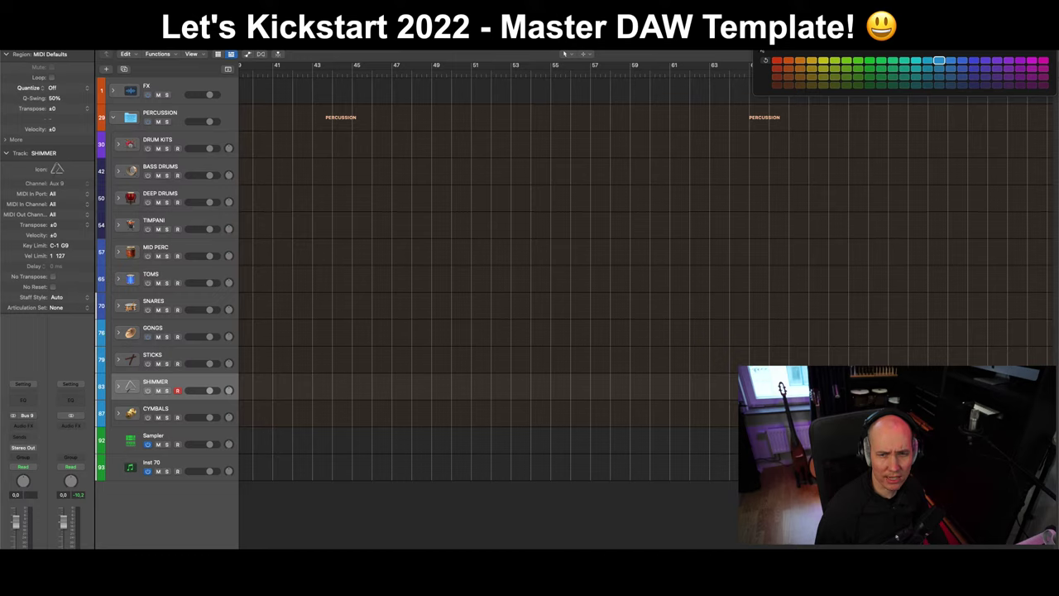
pyautogui.click(761, 48)
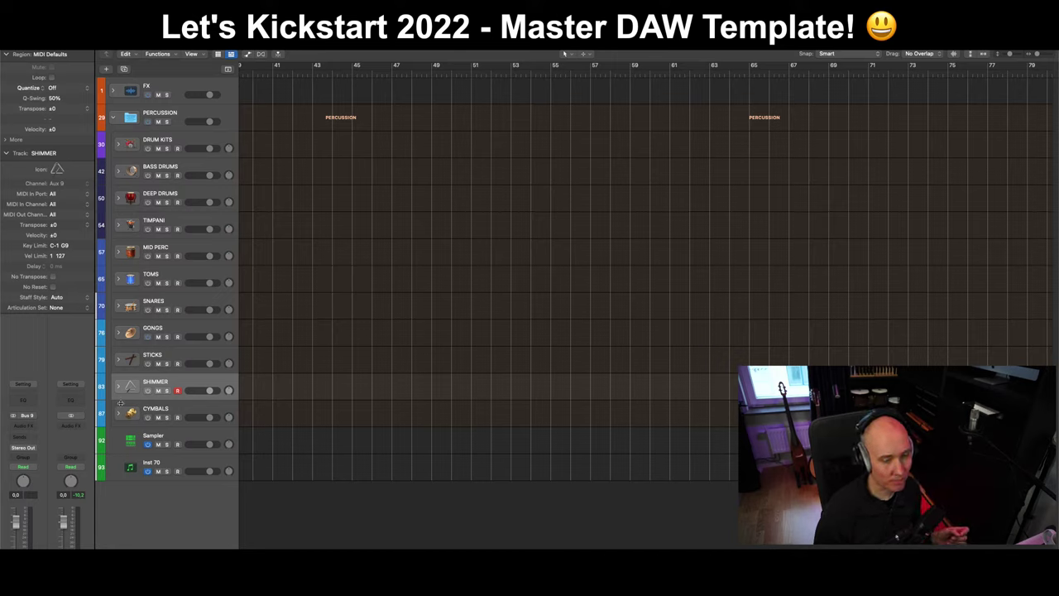
pyautogui.click(185, 408)
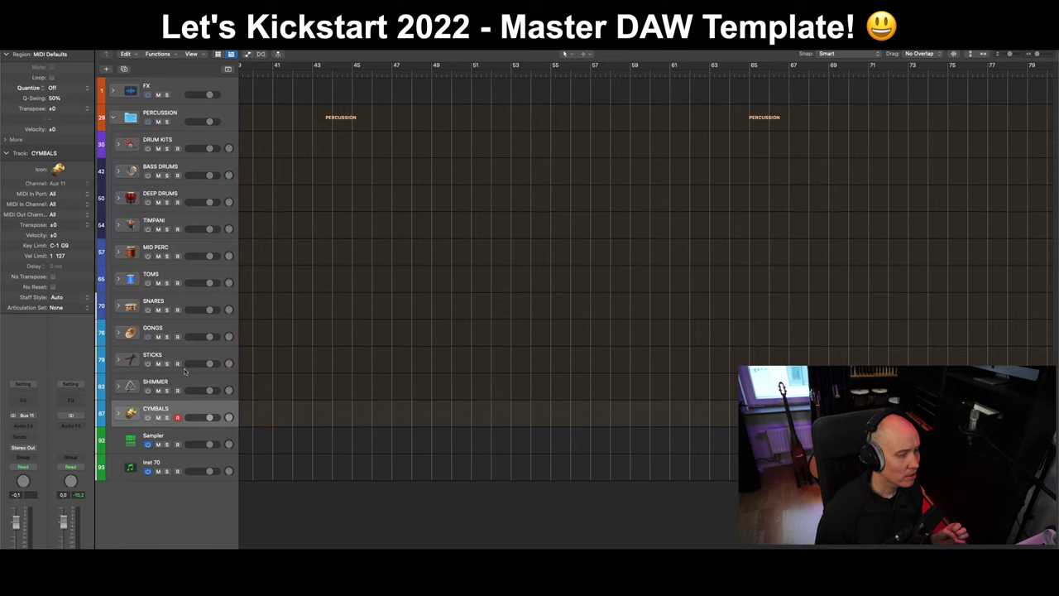
pyautogui.click(120, 414)
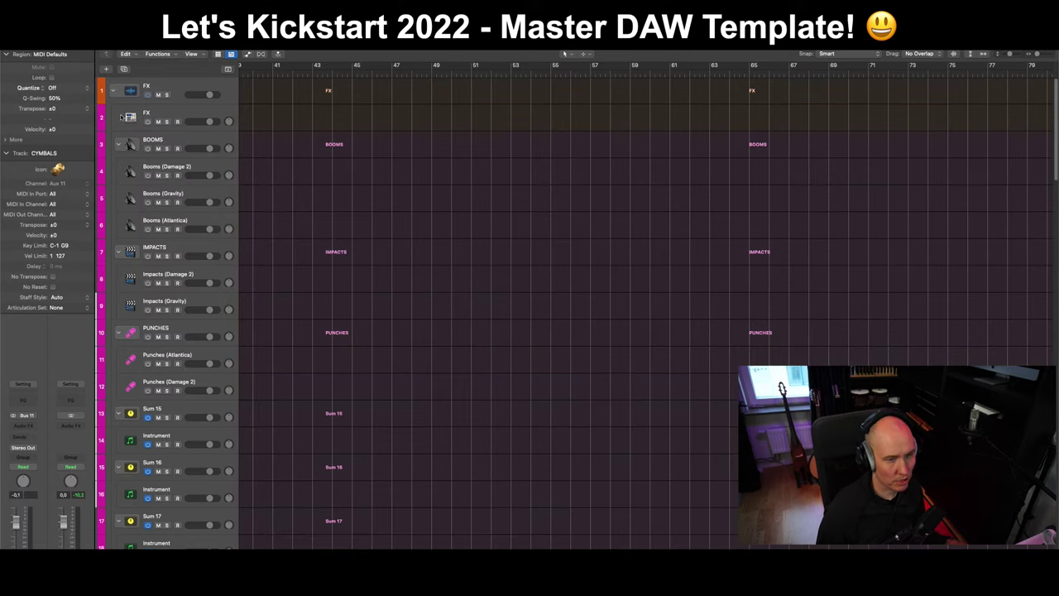
pyautogui.click(113, 91)
pyautogui.click(114, 119)
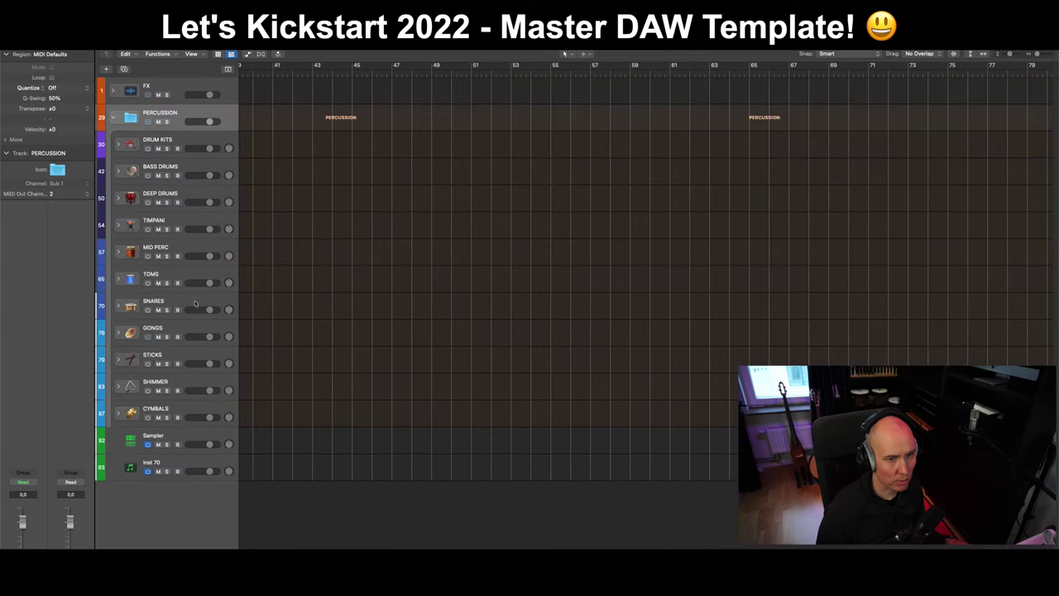
# Step: Expand the SHIMMER stack and switch on the Shimmer (SDX) track to bring up its Orchestral Percussion kit
pyautogui.click(128, 391)
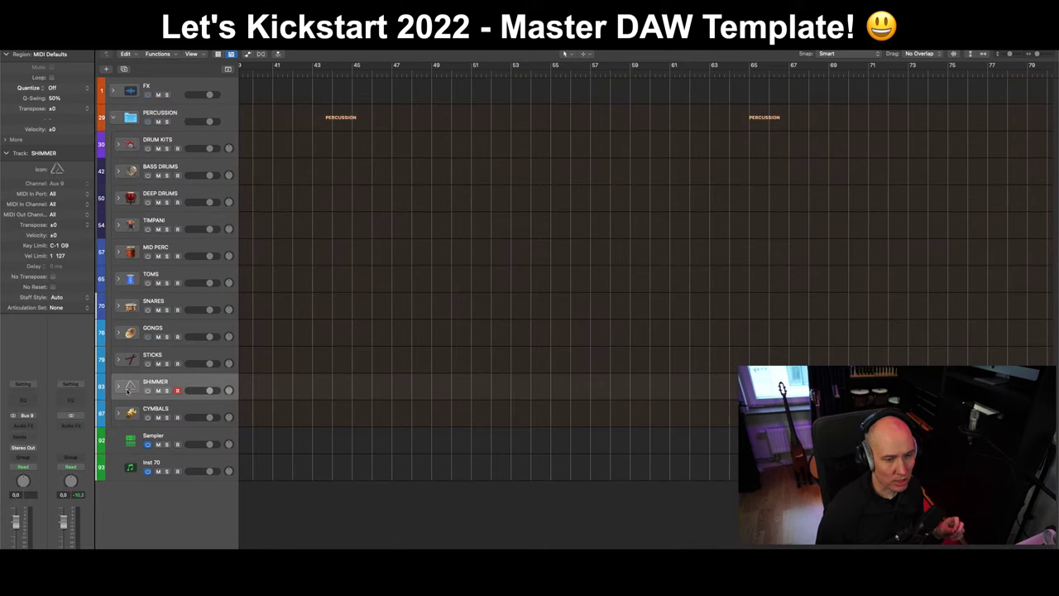
pyautogui.click(118, 387)
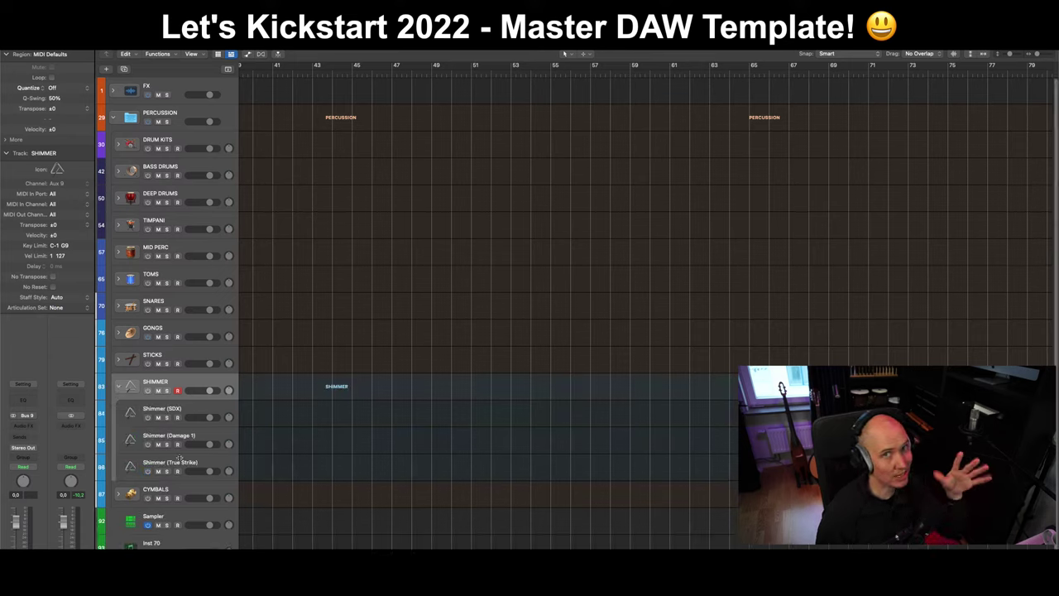
pyautogui.click(205, 406)
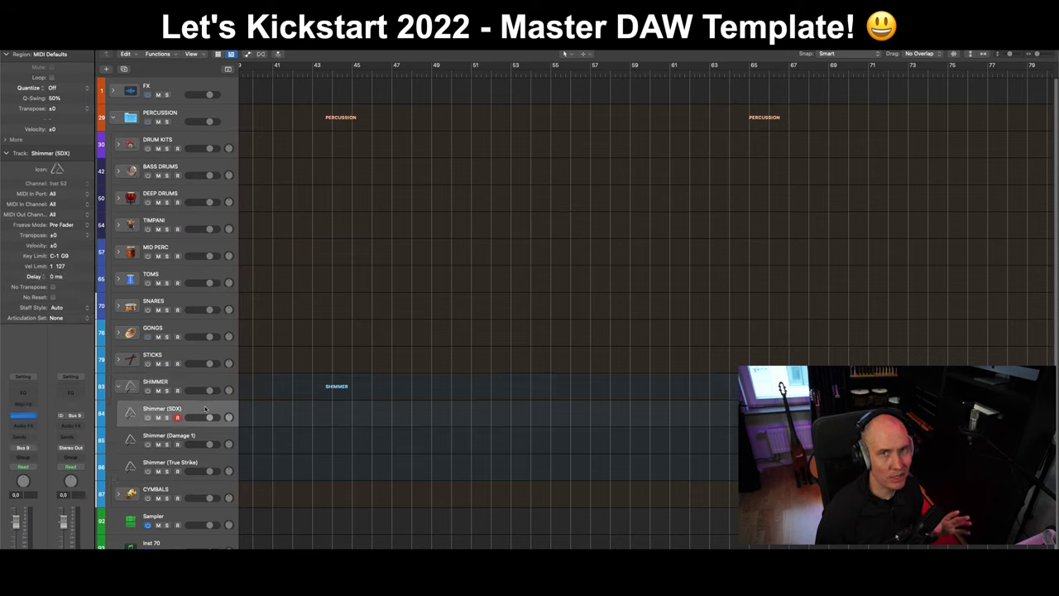
pyautogui.click(147, 417)
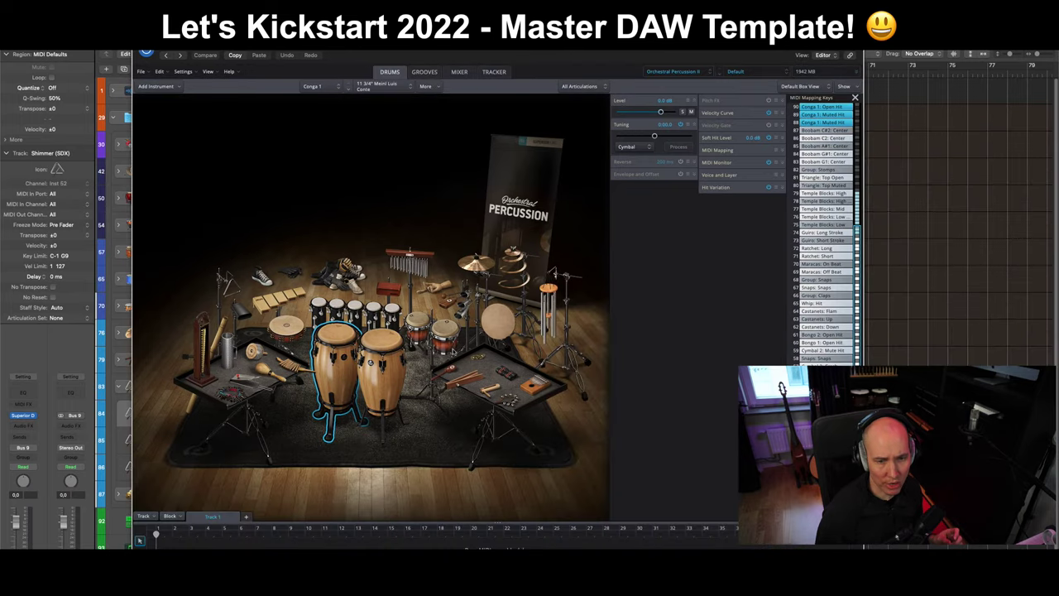
# Step: Audition individual instruments of the Shimmer (SDX) Orchestral Percussion kit, including the finger cymbal, ratchet, spiral cymbal and binzasara, and close the instrument
pyautogui.click(470, 381)
pyautogui.click(450, 368)
pyautogui.click(486, 361)
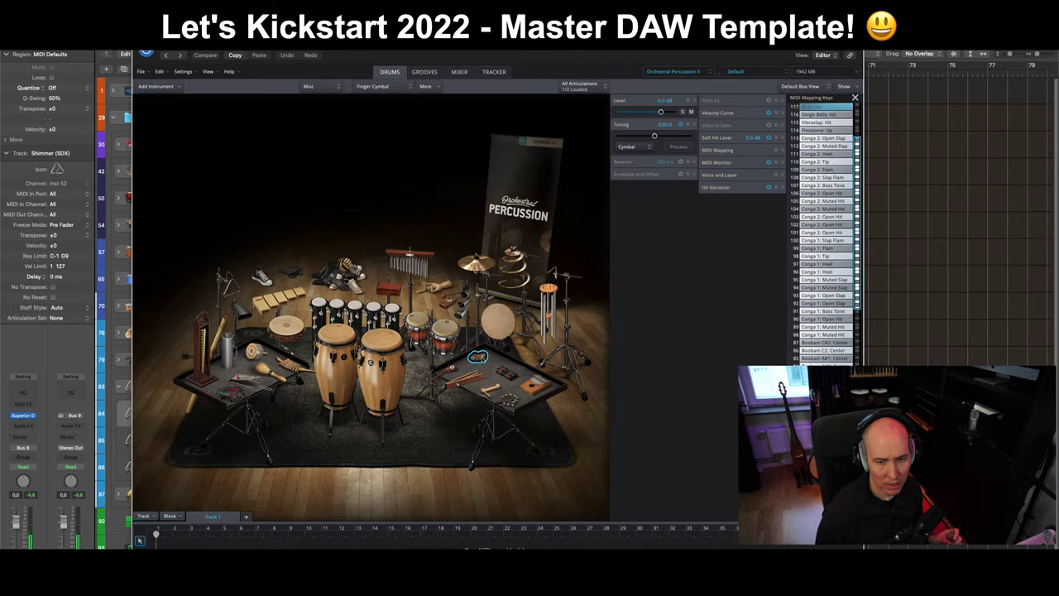
pyautogui.click(508, 378)
pyautogui.click(537, 386)
pyautogui.click(507, 400)
pyautogui.click(487, 390)
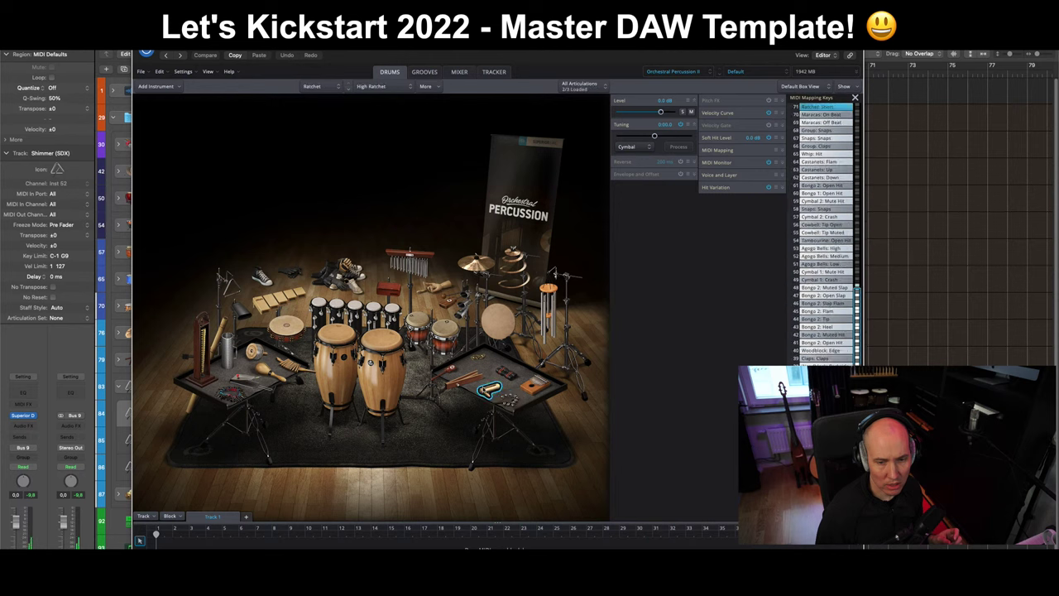
pyautogui.click(513, 273)
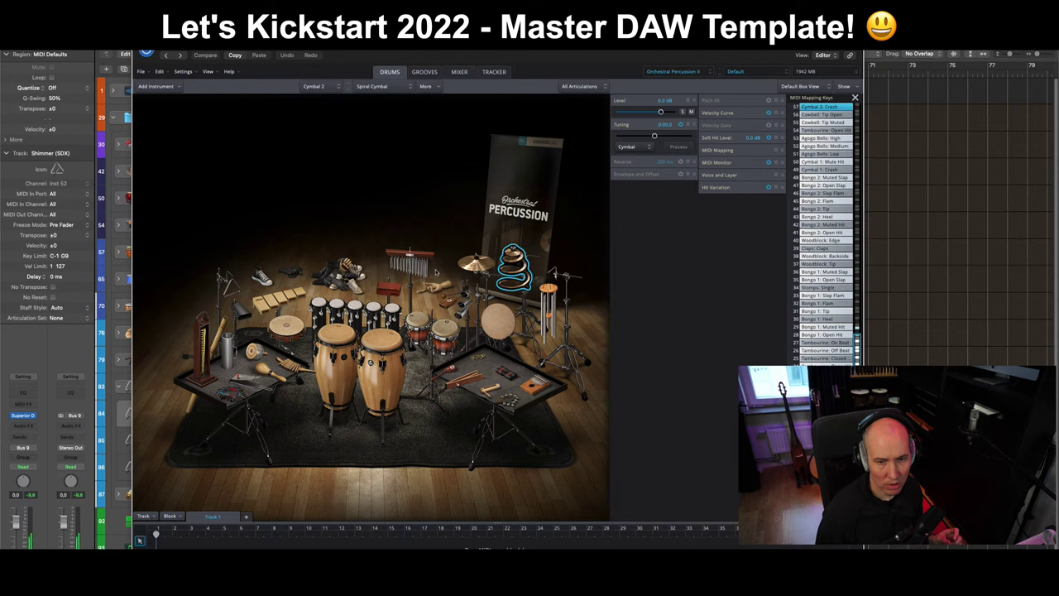
pyautogui.click(258, 372)
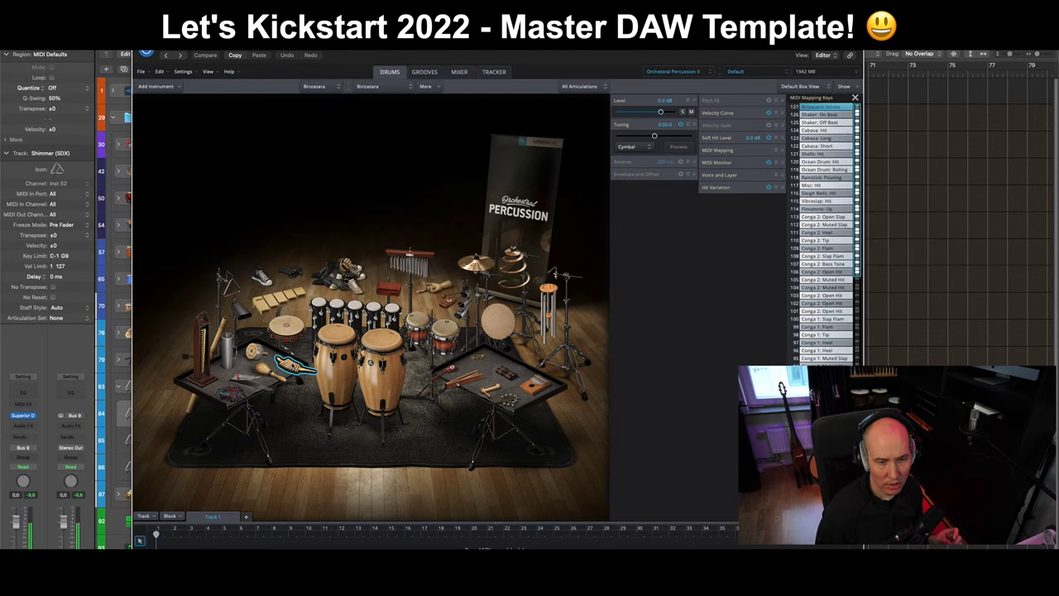
pyautogui.click(488, 390)
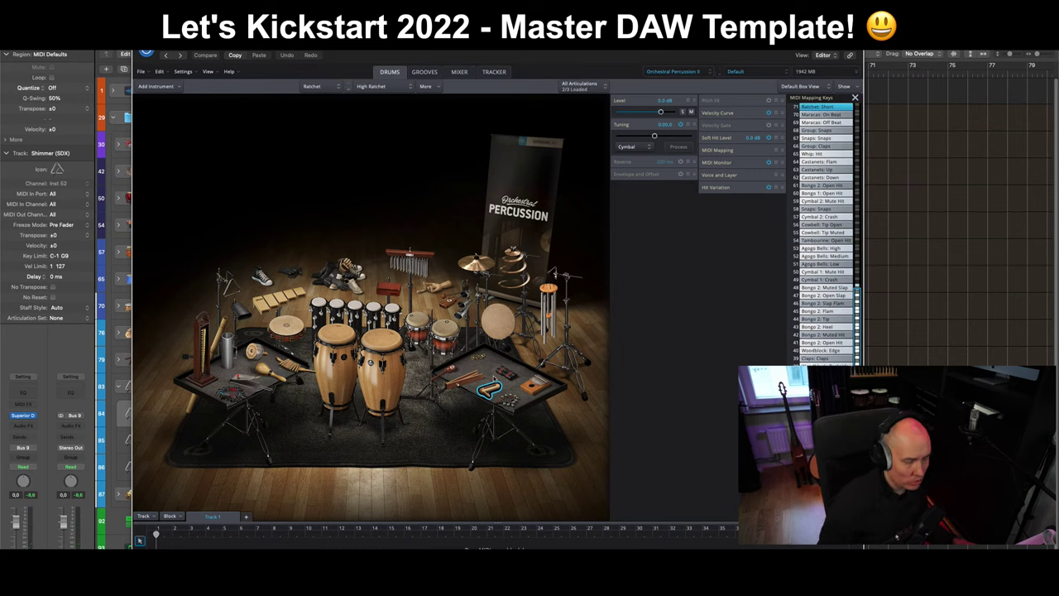
pyautogui.press('super+w')
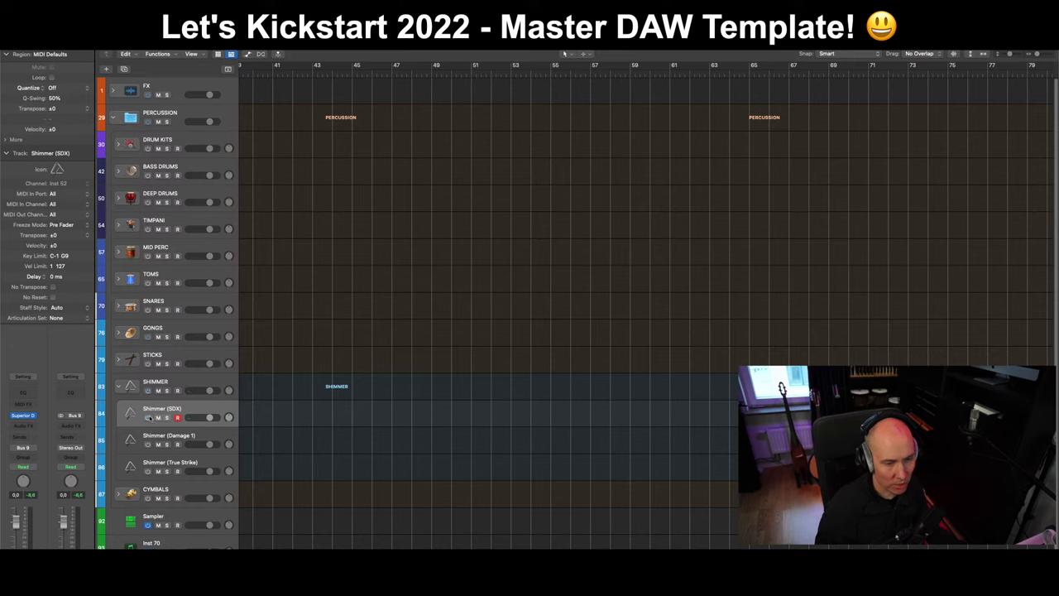
# Step: Switch on the Shimmer (Damage 1) track, audition its Metal Menu 2 patch, and close the instrument
pyautogui.click(166, 447)
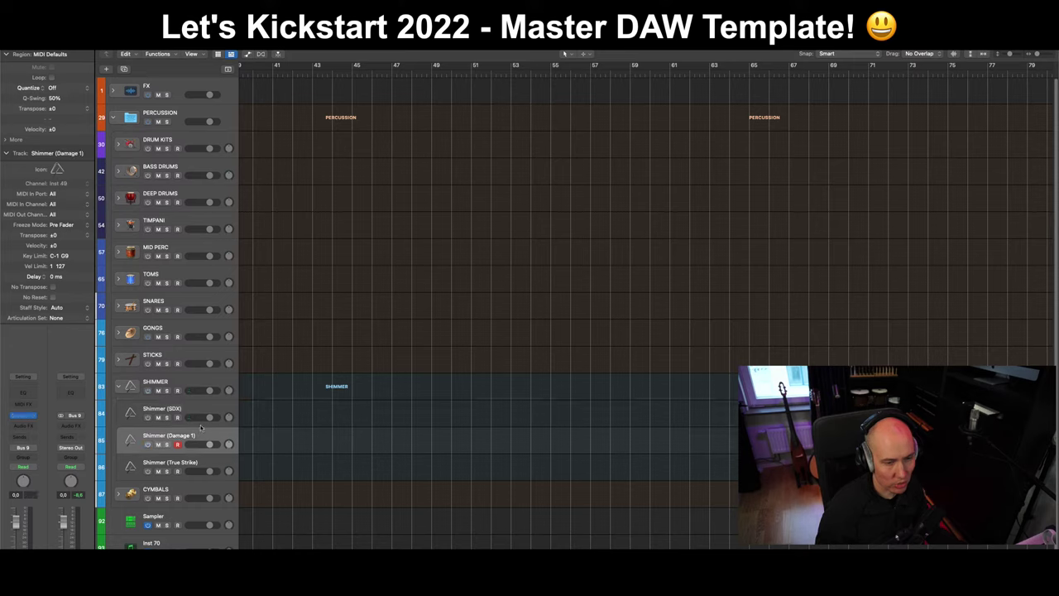
pyautogui.click(148, 444)
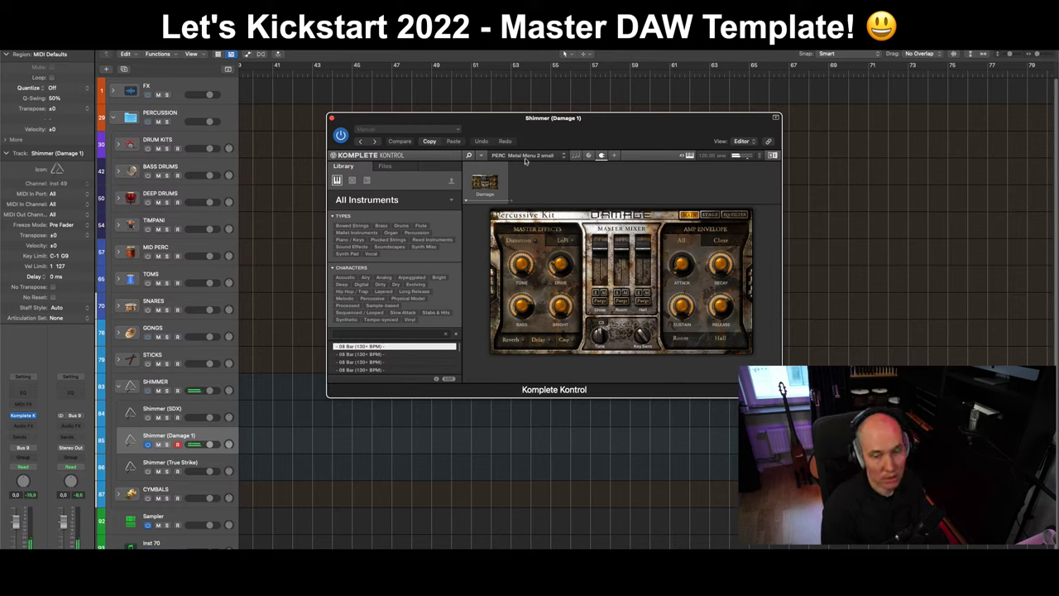
pyautogui.click(331, 118)
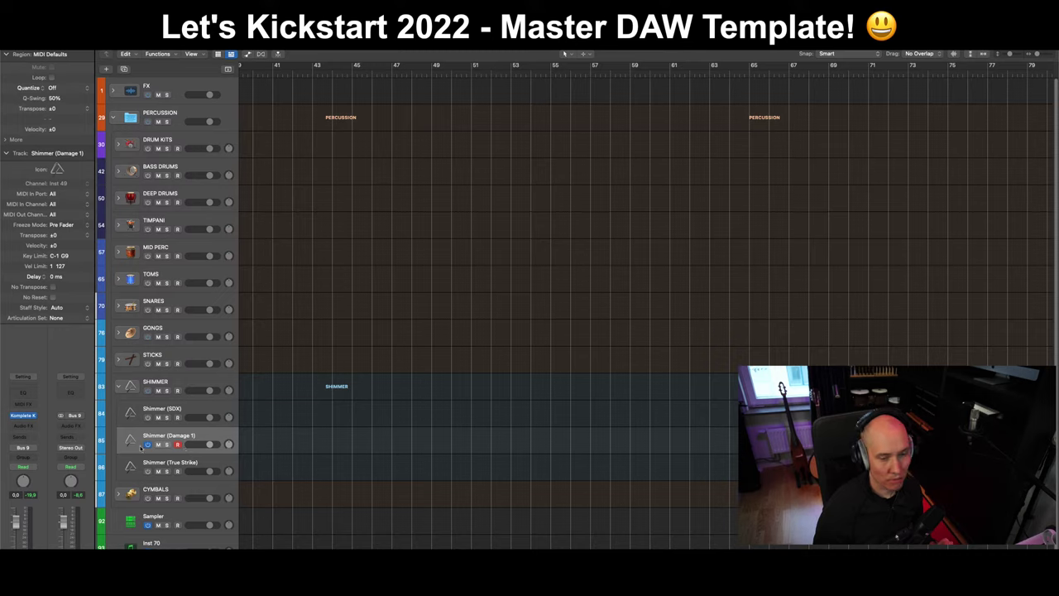
# Step: On the Shimmer (True Strike) track, set the triangle roll's adaptive sync to Downbeat, select the Hit articulation, and close the instrument
pyautogui.click(205, 467)
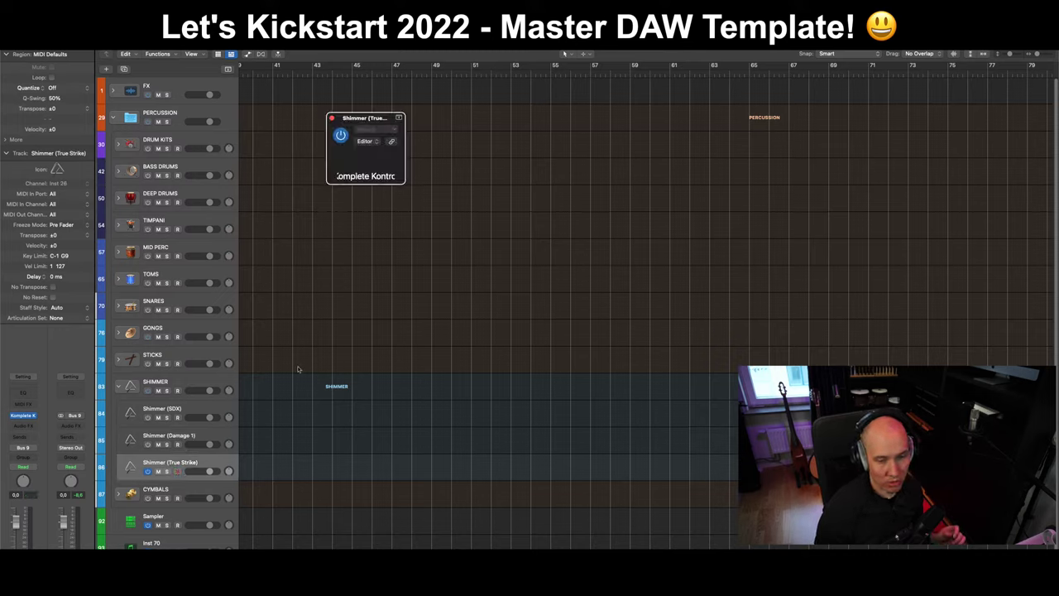
pyautogui.moveTo(645, 134); pyautogui.dragTo(566, 139)
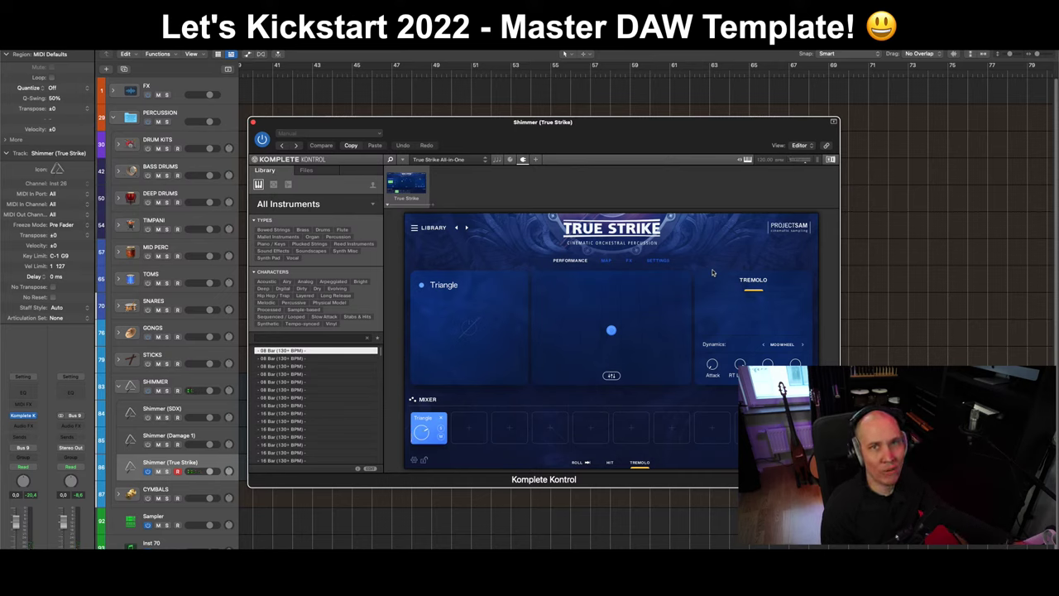
pyautogui.click(582, 462)
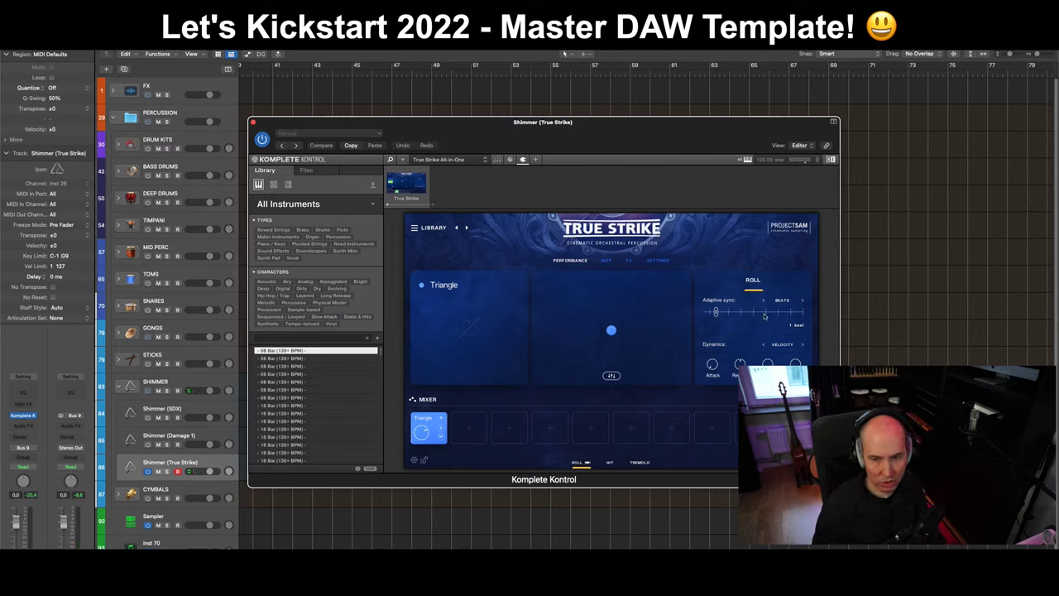
pyautogui.click(802, 300)
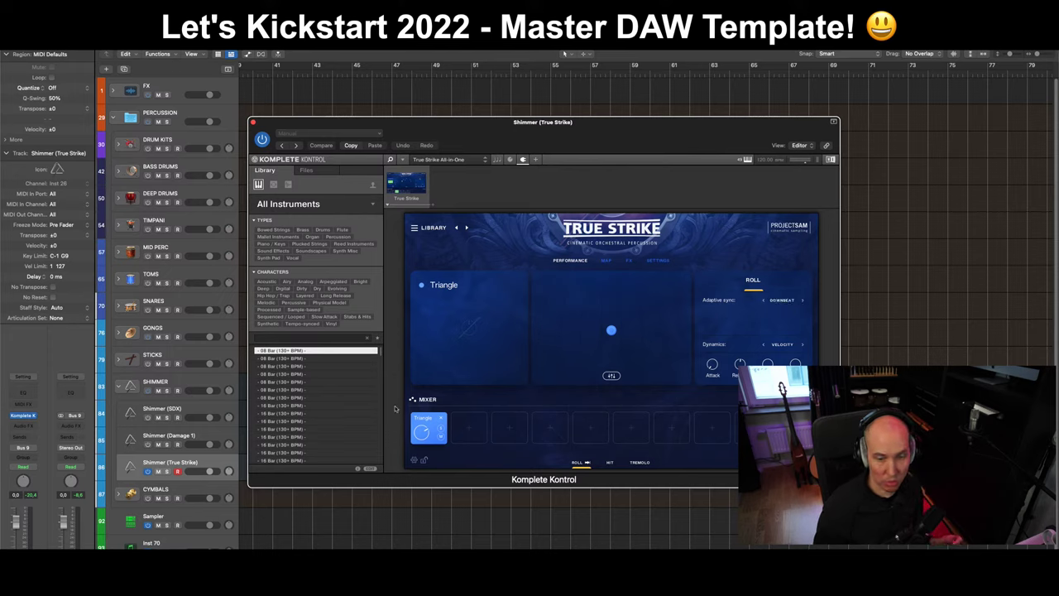
pyautogui.click(609, 463)
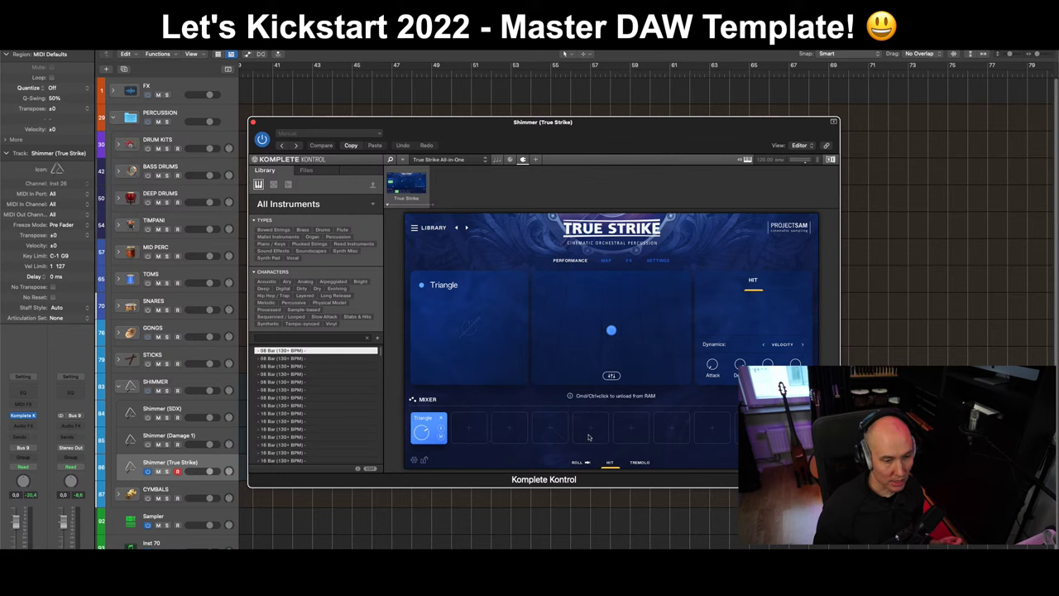
pyautogui.press('super+w')
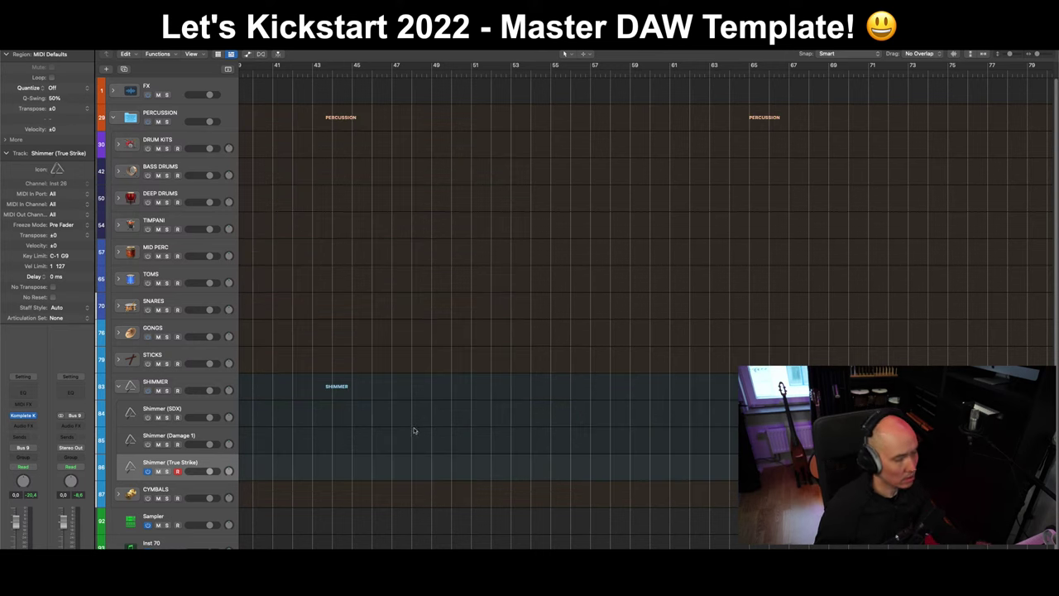
# Step: Collapse the SHIMMER stack, expand the CYMBALS stack, and bring up the Cymbals (SDX) track's Orchestral Percussion kit
pyautogui.click(118, 385)
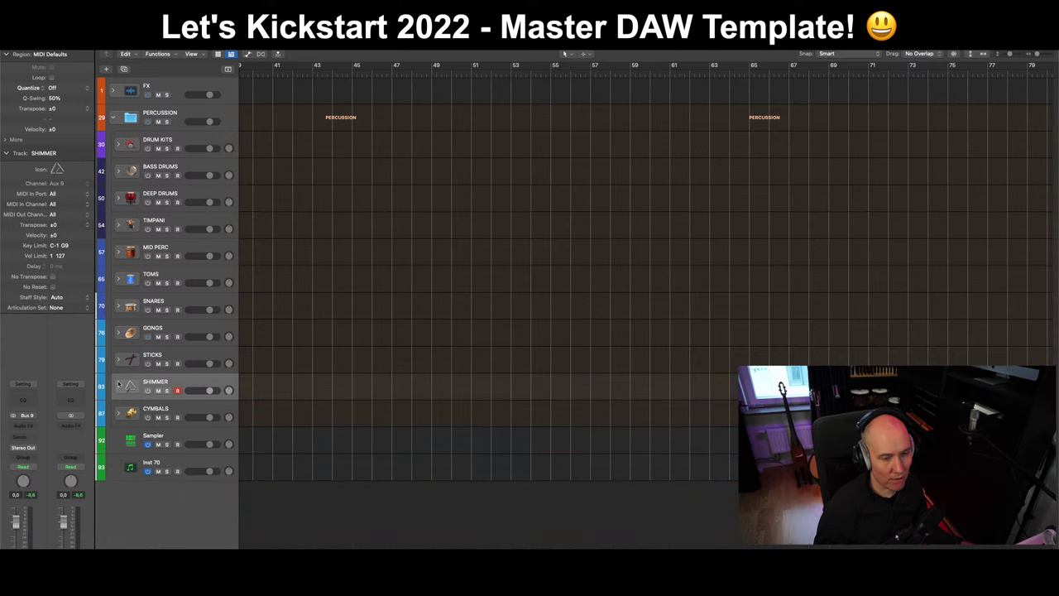
pyautogui.click(207, 410)
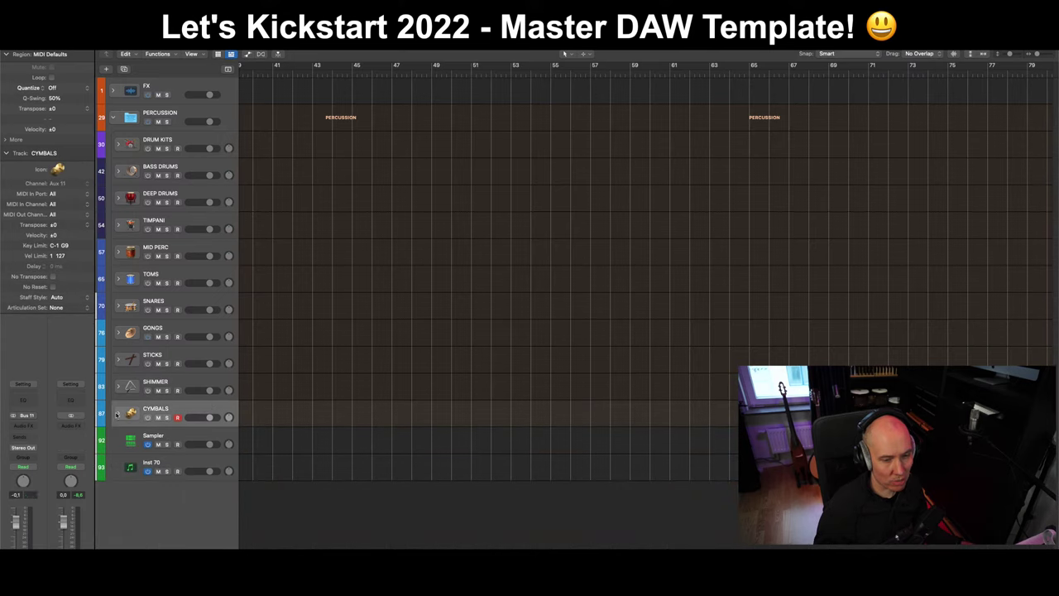
pyautogui.click(118, 412)
pyautogui.click(214, 441)
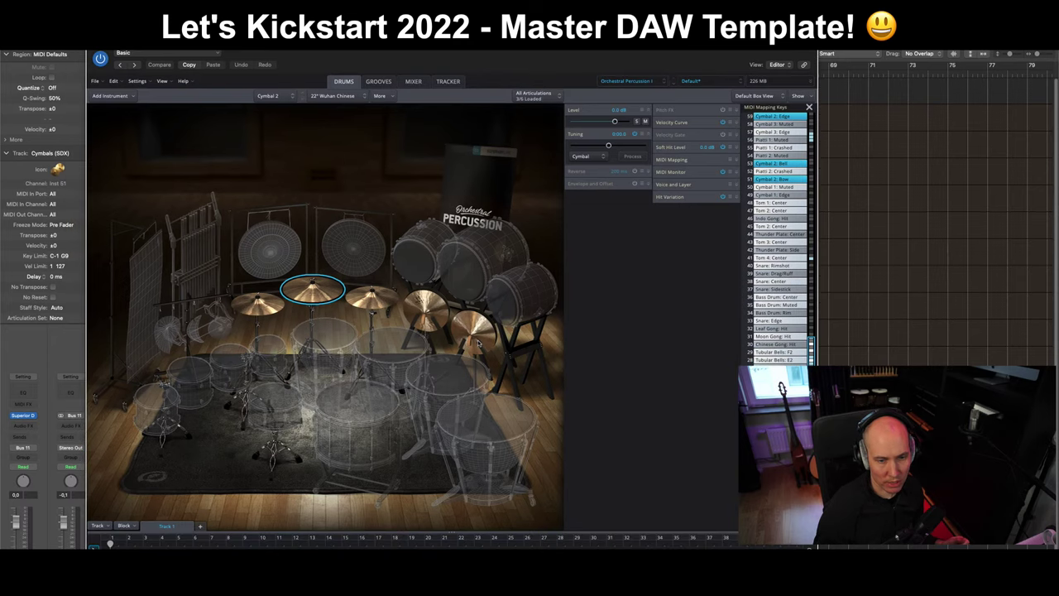
# Step: Audition the three suspended cymbals and both piatti pairs in the Cymbals (SDX) kit, and close the instrument
pyautogui.click(272, 311)
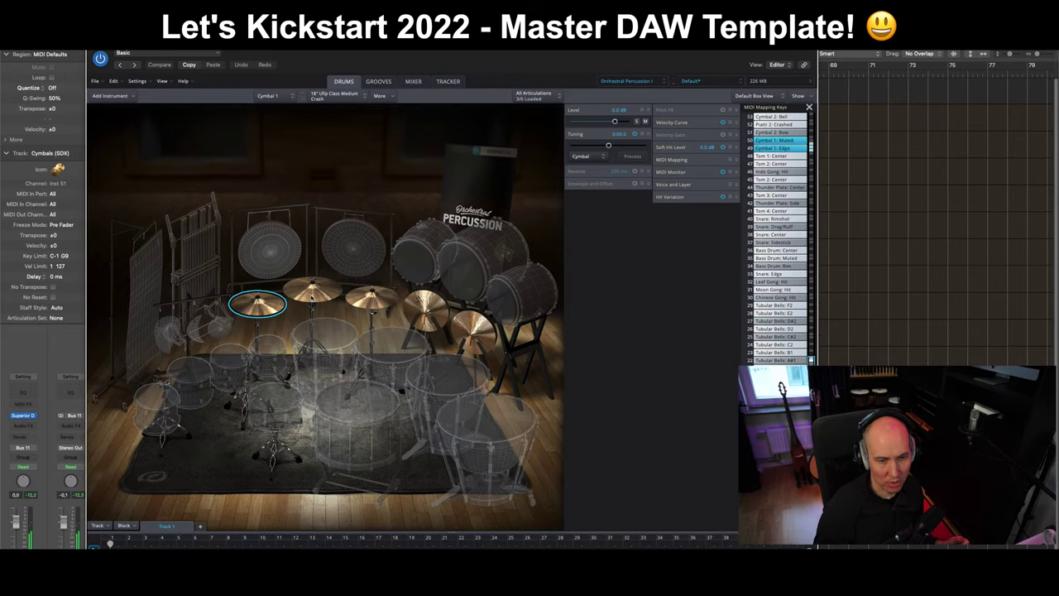
pyautogui.click(323, 297)
pyautogui.click(379, 305)
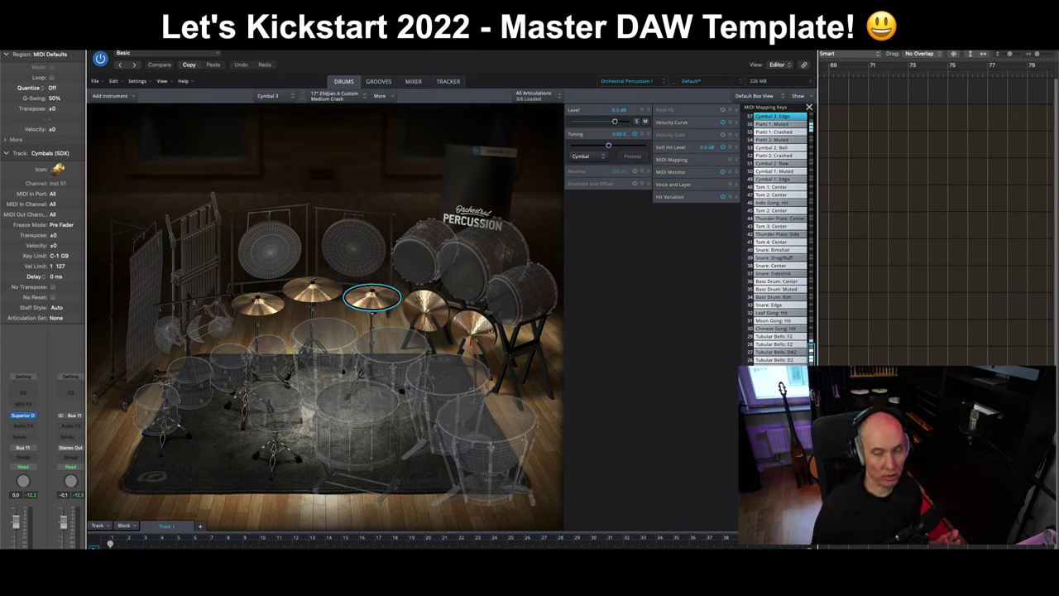
pyautogui.click(442, 319)
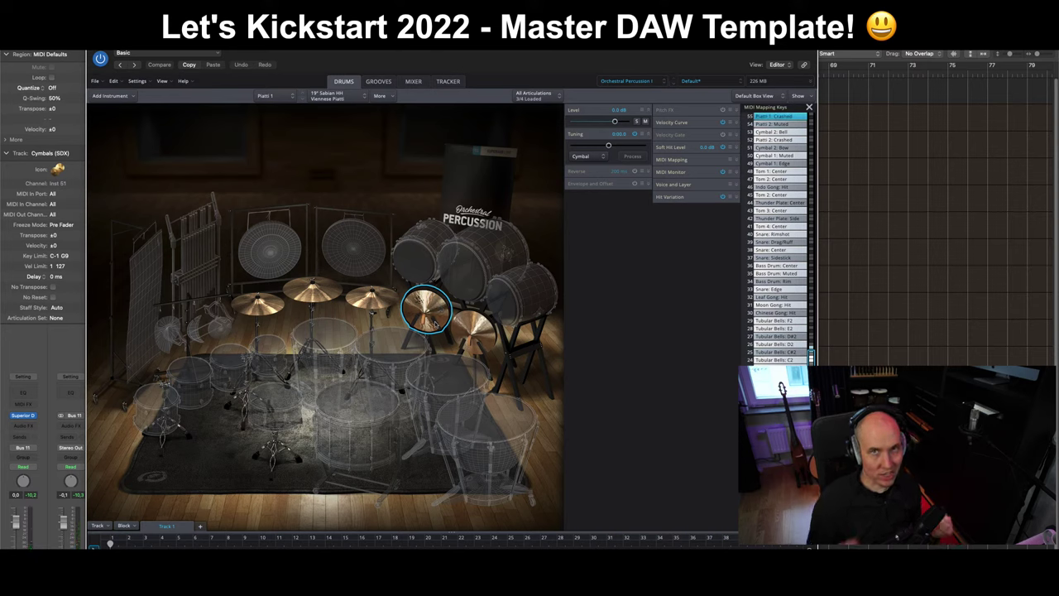
pyautogui.click(472, 330)
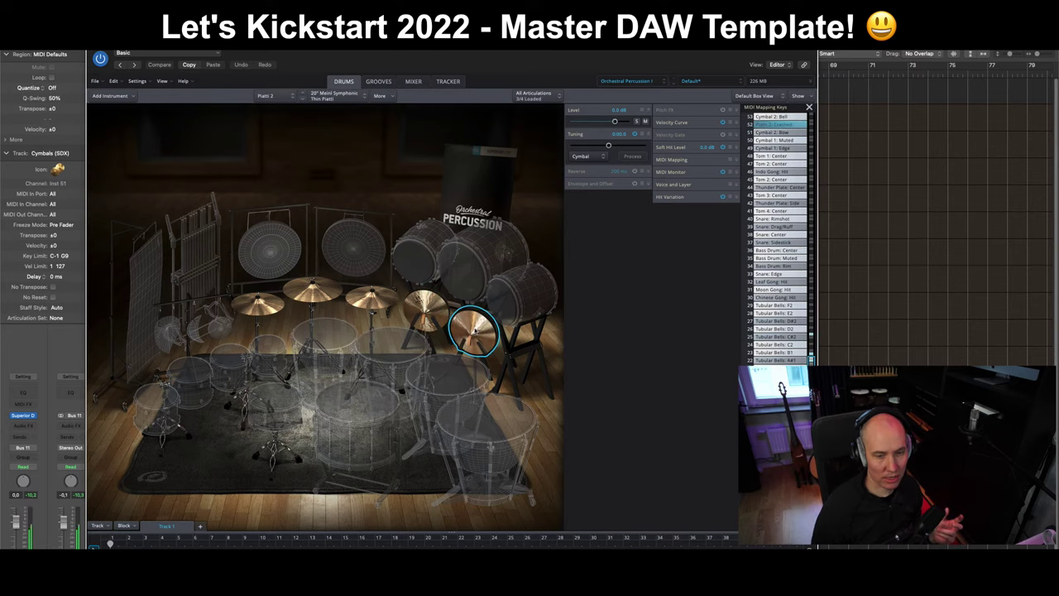
pyautogui.click(374, 296)
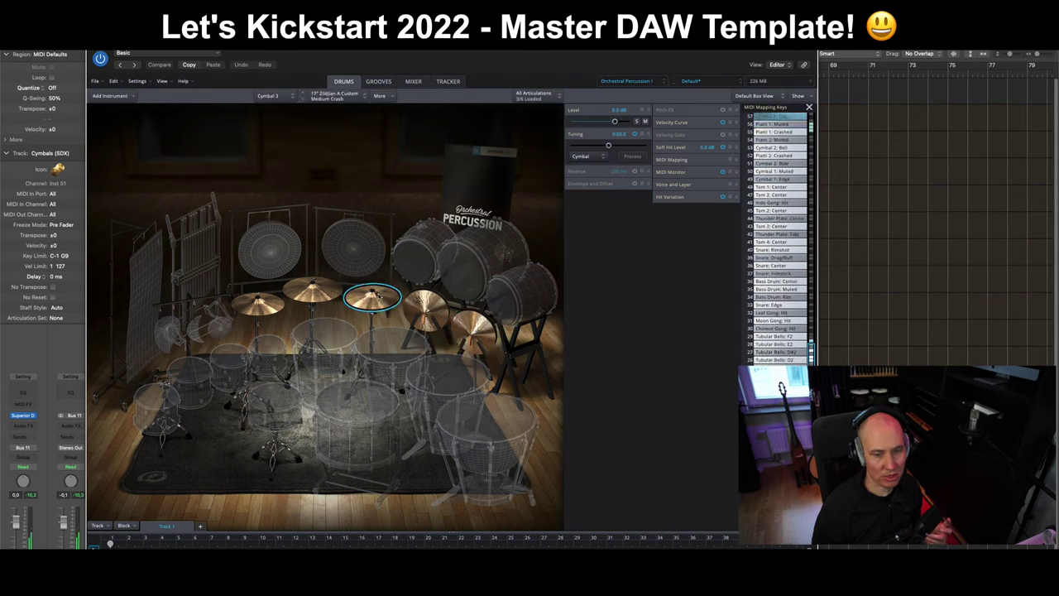
pyautogui.click(423, 300)
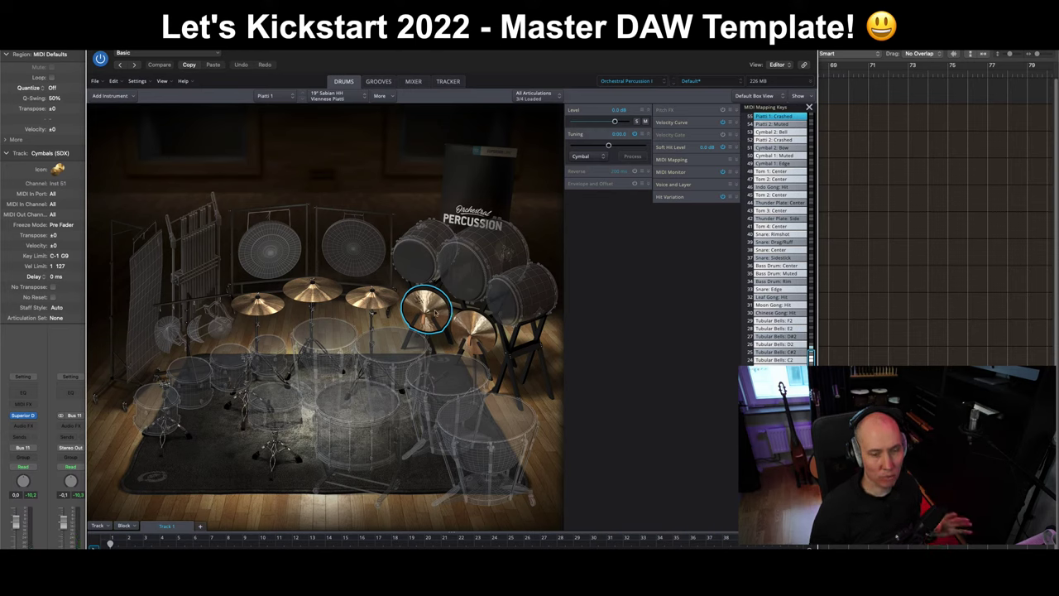
pyautogui.click(468, 327)
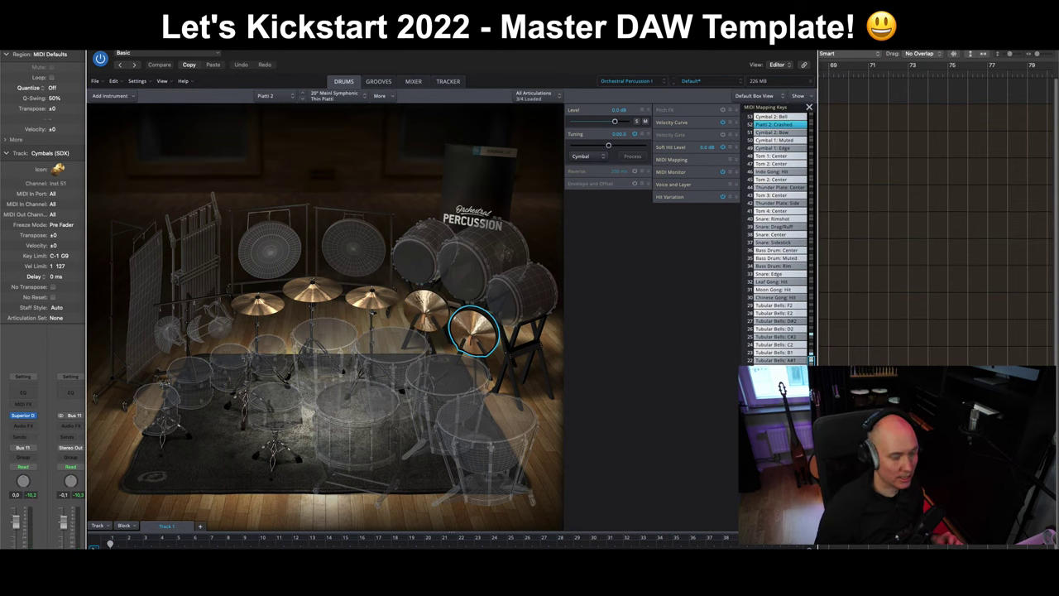
pyautogui.press('super+w')
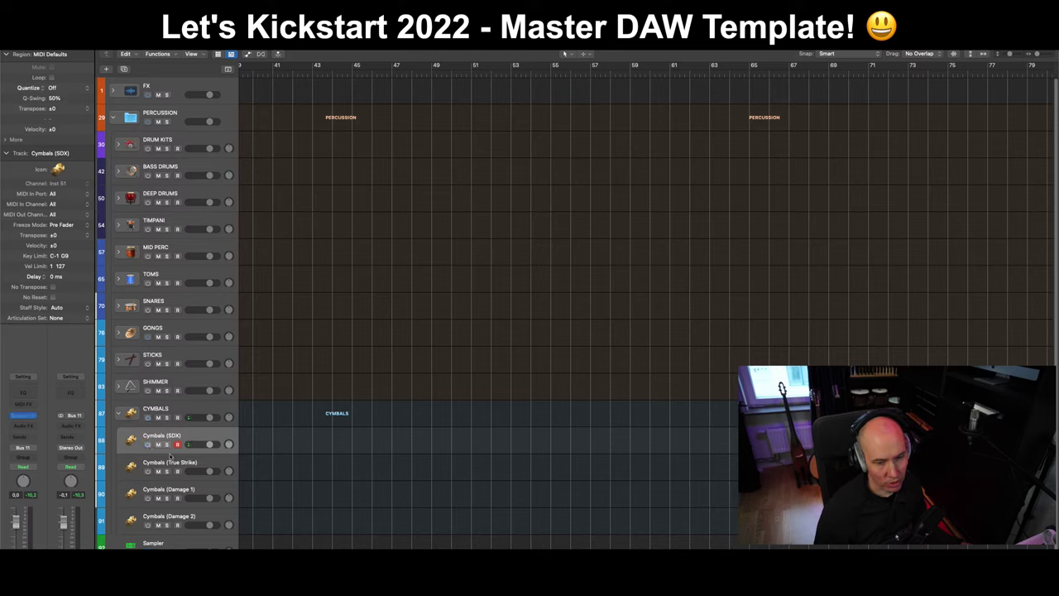
# Step: Switch on the Cymbals (True Strike) track, open its instrument, and browse the True Strike instrument library
pyautogui.click(221, 463)
pyautogui.click(149, 472)
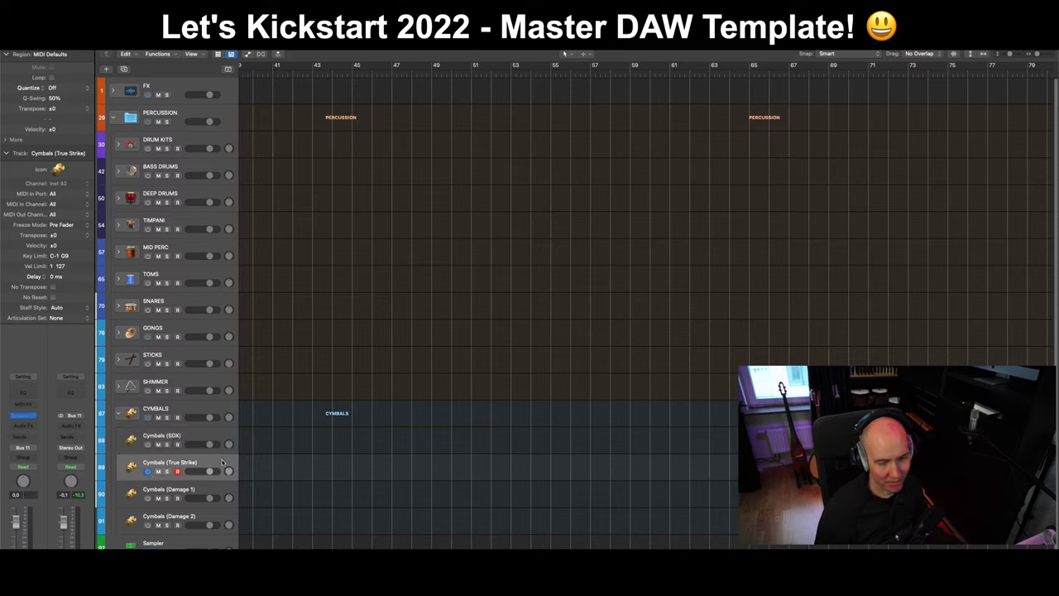
pyautogui.doubleClick(222, 463)
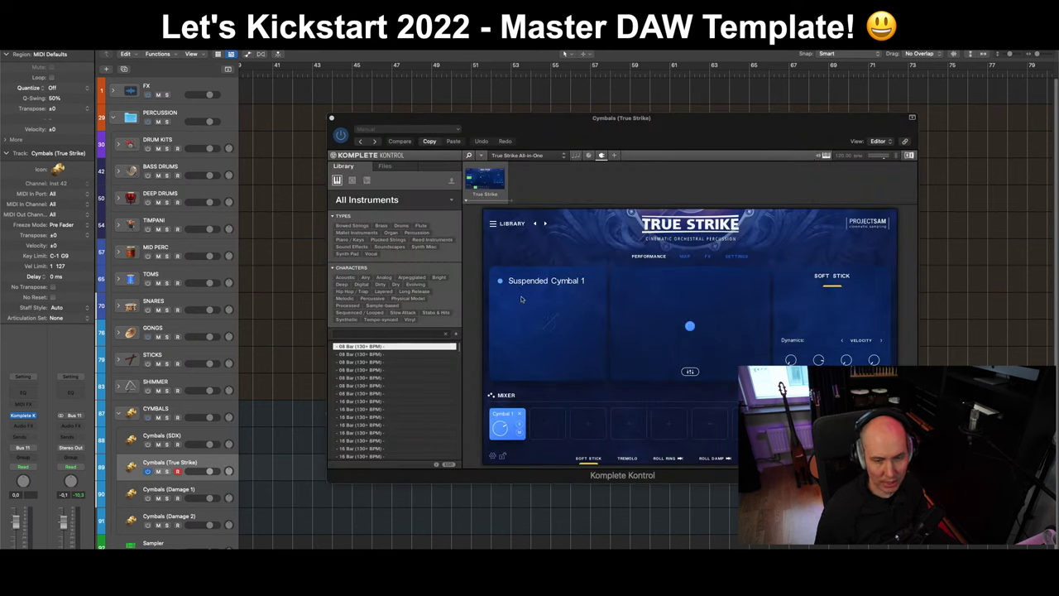
pyautogui.click(506, 224)
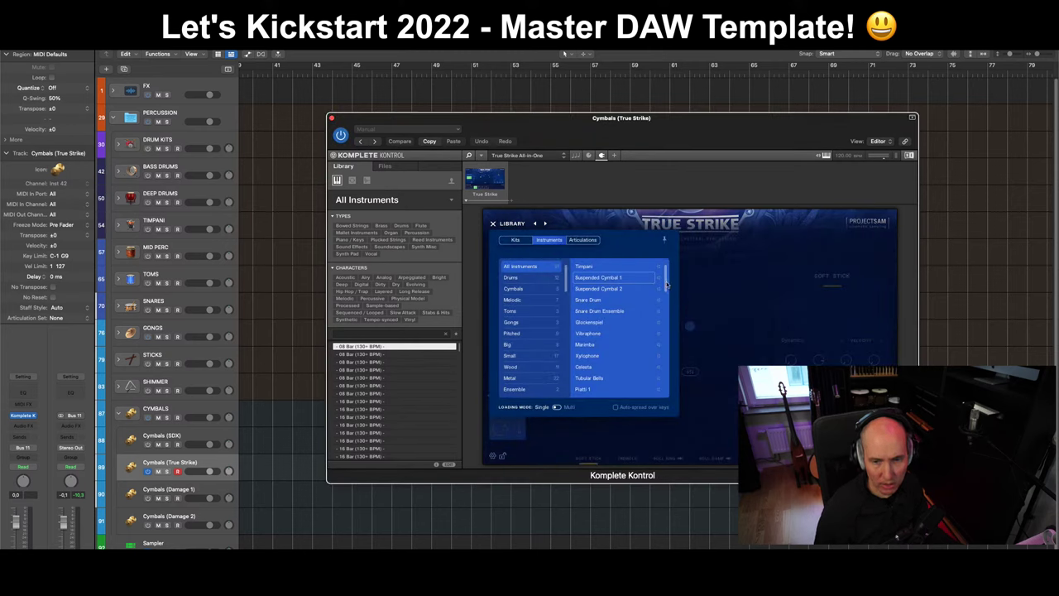
pyautogui.scroll(-2, 633, 377)
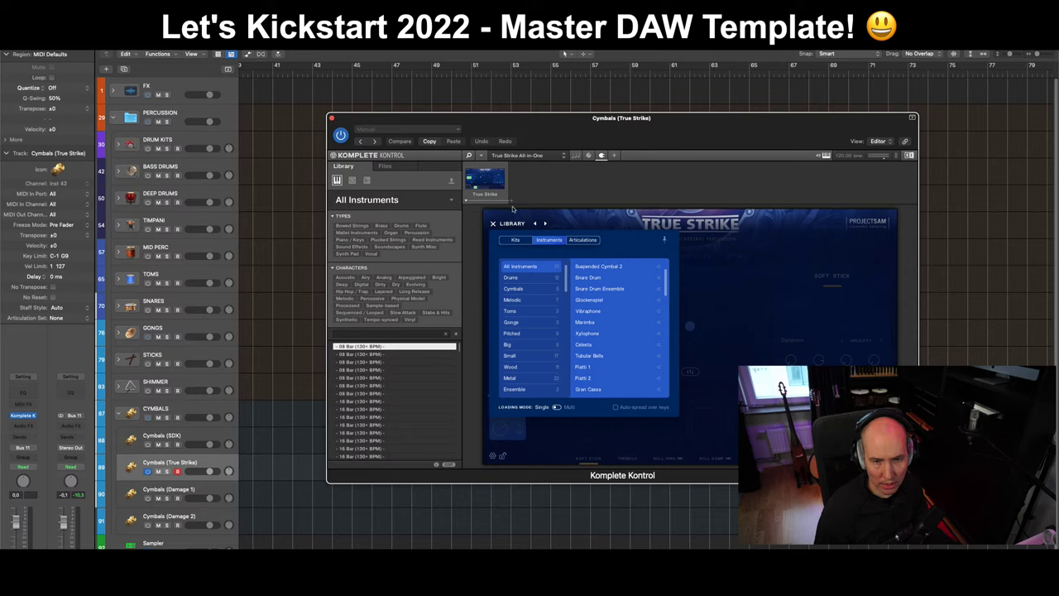
pyautogui.click(494, 223)
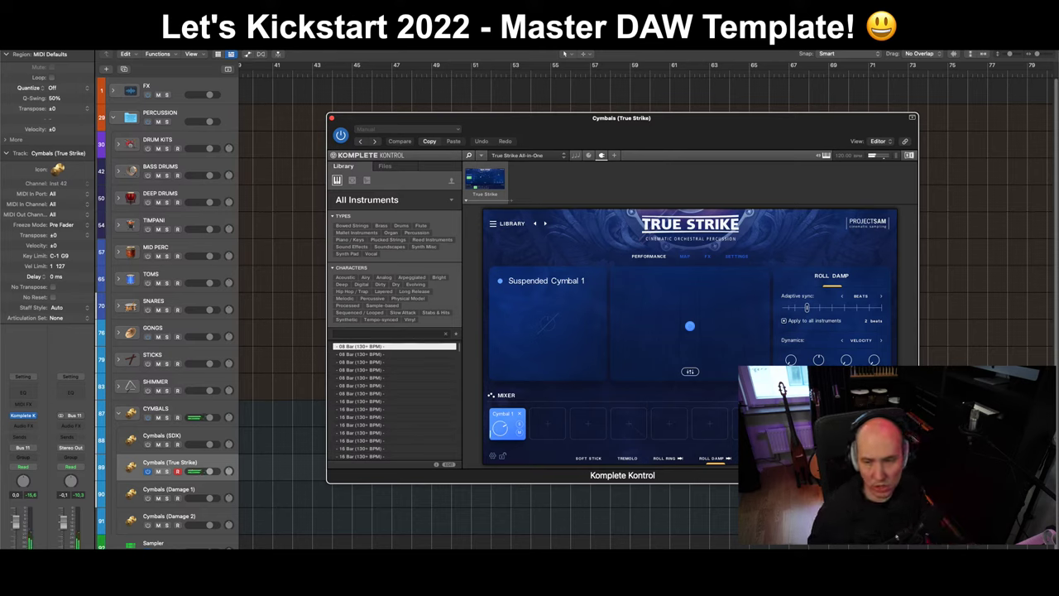
# Step: Set the Roll Damp adaptive sync of Suspended Cymbal 1 to Downbeat, and audition the Soft Stick and Hard Stick articulations
pyautogui.click(880, 295)
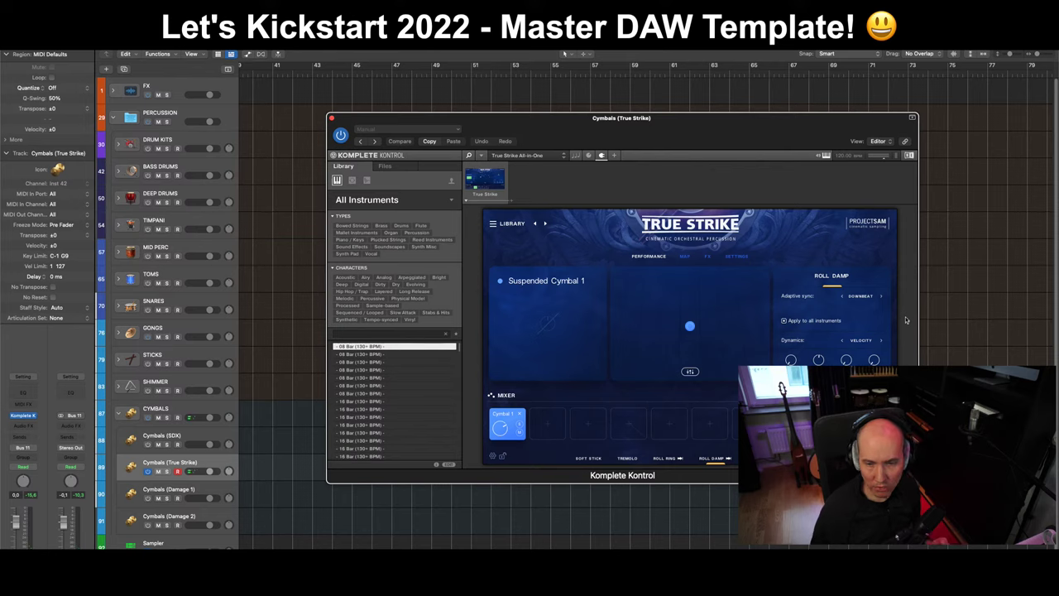
pyautogui.click(596, 459)
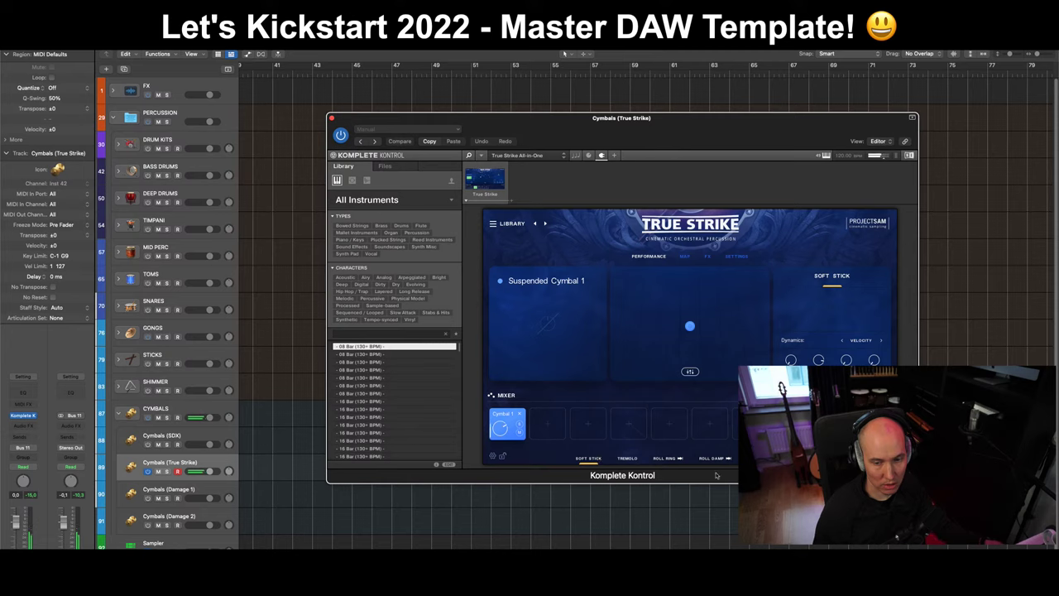
pyautogui.click(758, 459)
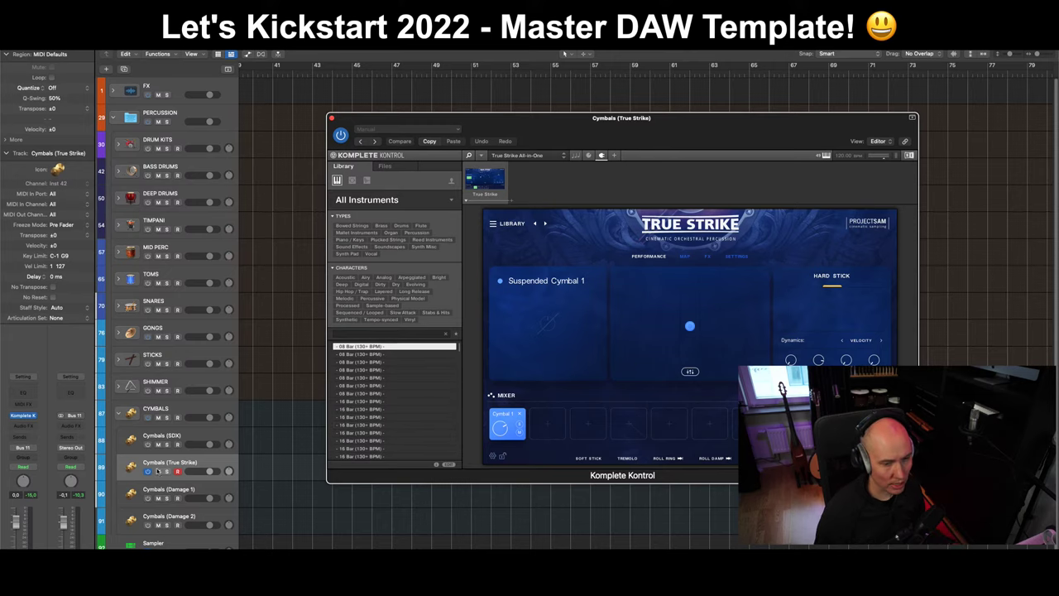
# Step: Switch off the Cymbals (True Strike) track and select the Cymbals (Damage 1) track
pyautogui.click(148, 471)
pyautogui.click(149, 495)
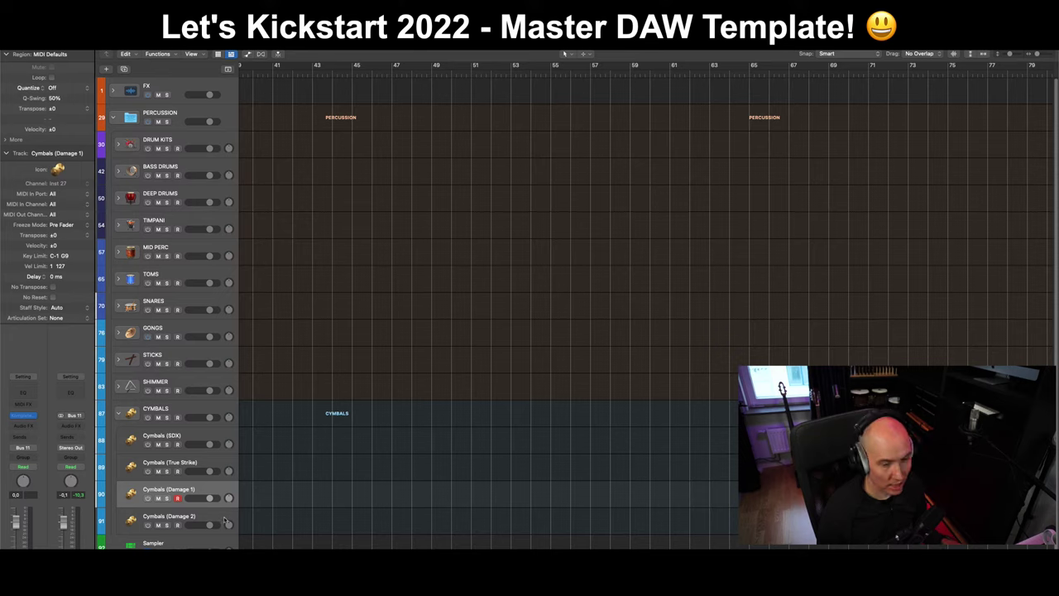
# Step: Switch on the Cymbals (Damage 2) track and place its instrument window over the arrangement
pyautogui.click(147, 523)
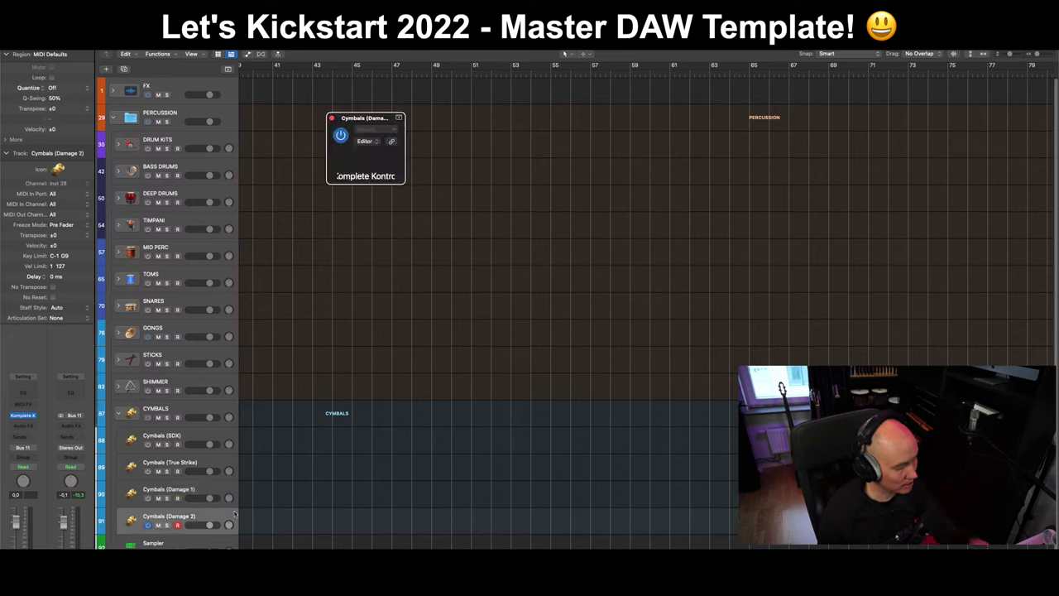
pyautogui.moveTo(639, 127); pyautogui.dragTo(566, 129)
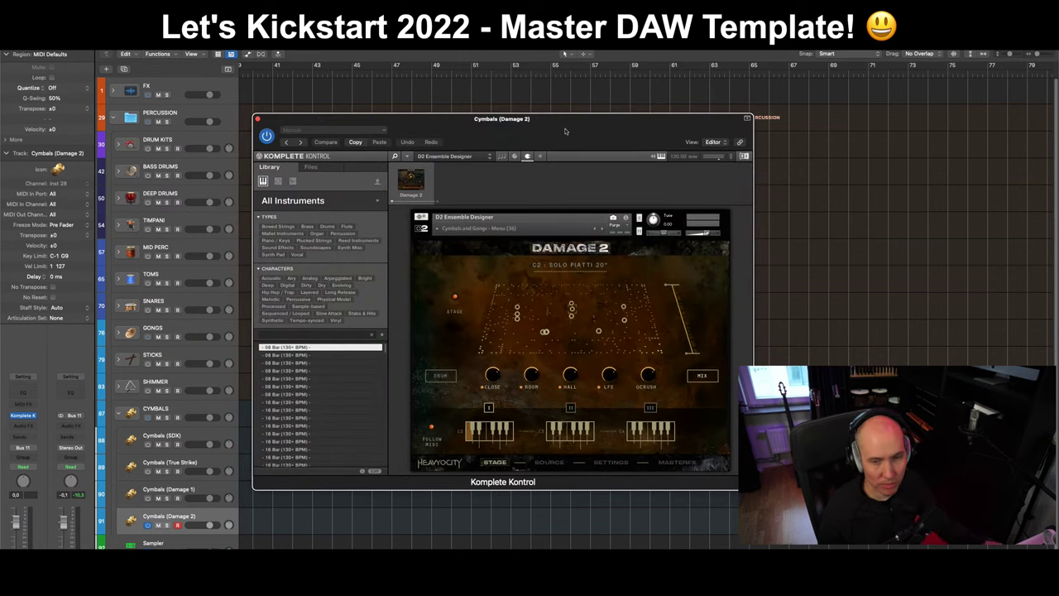
pyautogui.moveTo(566, 130); pyautogui.dragTo(576, 131)
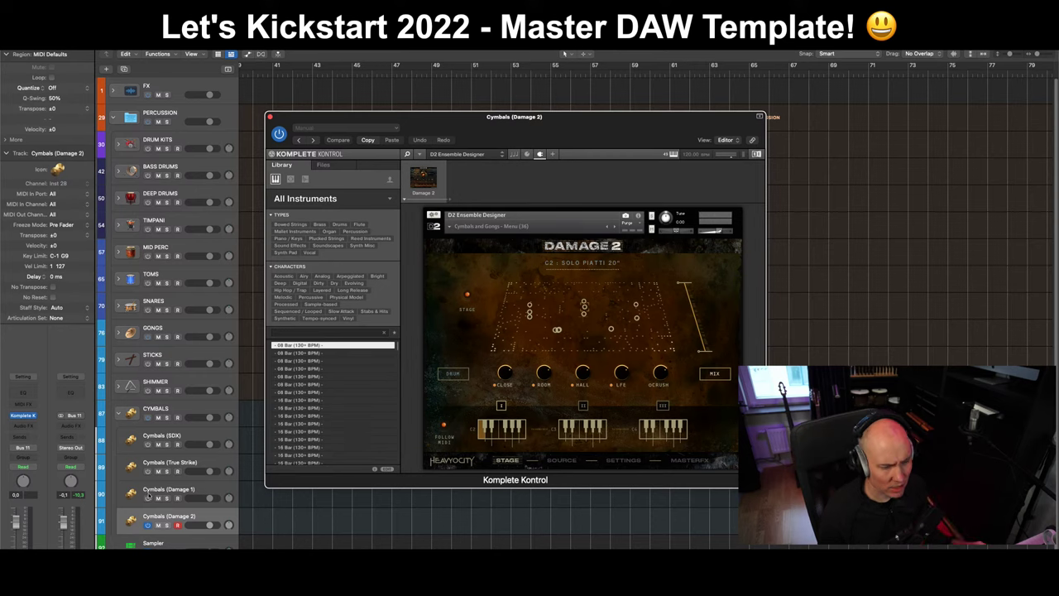
# Step: Switch on the Cymbals (Damage 1) track, link the instrument window to the track selection, audition the Damage cymbals kit, and close the instrument
pyautogui.click(218, 491)
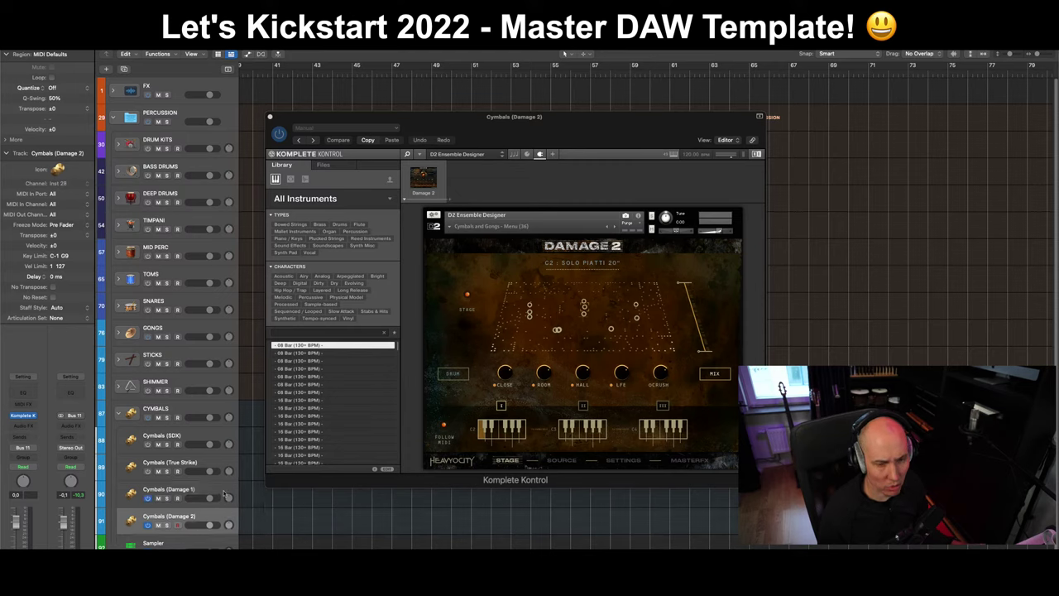
pyautogui.click(751, 141)
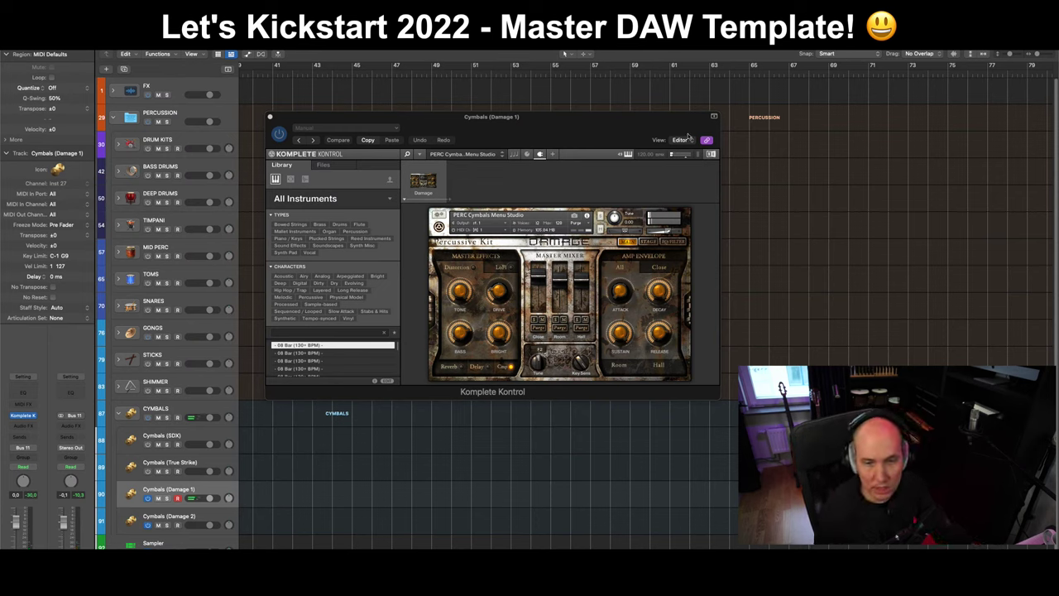
pyautogui.click(629, 155)
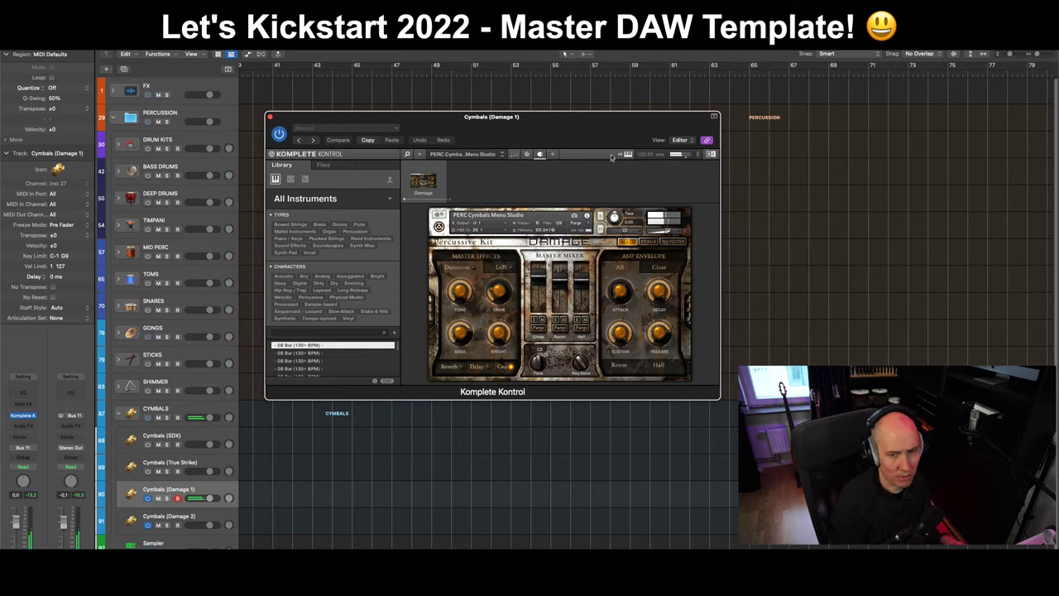
pyautogui.press('super+w')
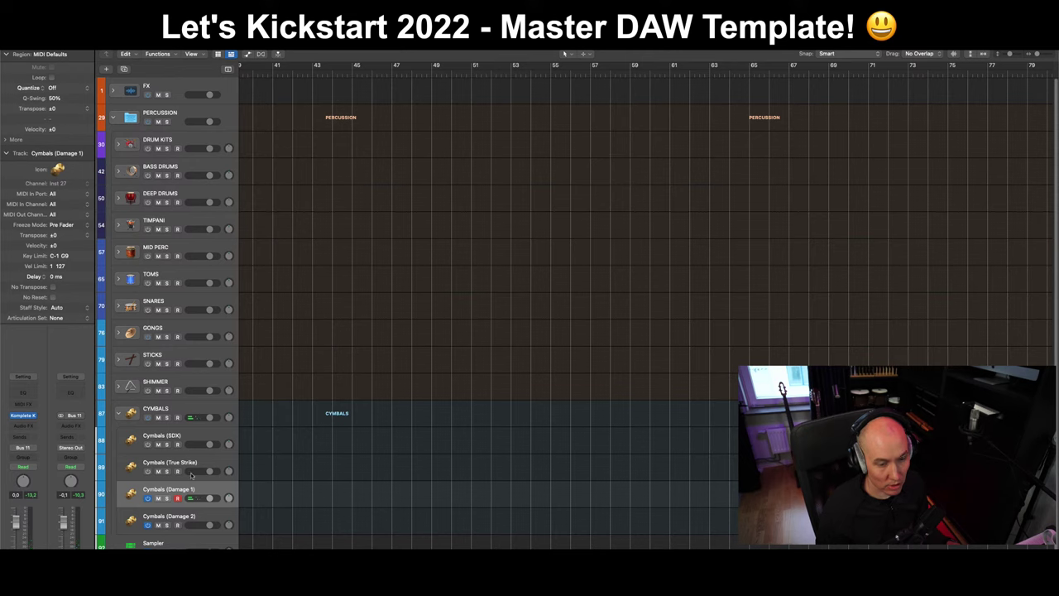
# Step: Audition the gong and crash cymbal sounds of the Cymbals (Damage 2) track, and collapse the CYMBALS stack
pyautogui.click(217, 515)
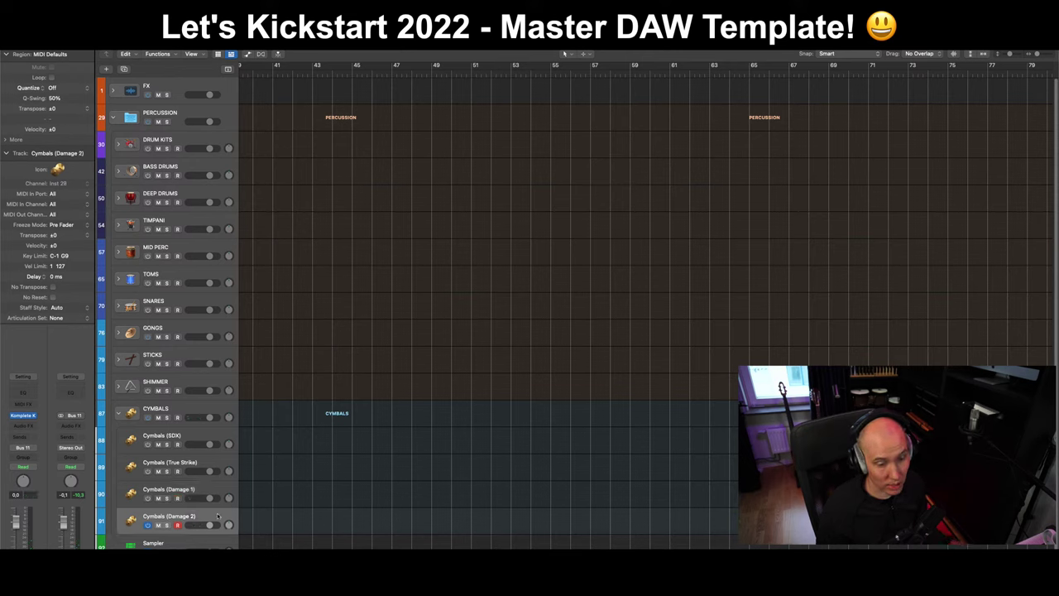
pyautogui.press('v')
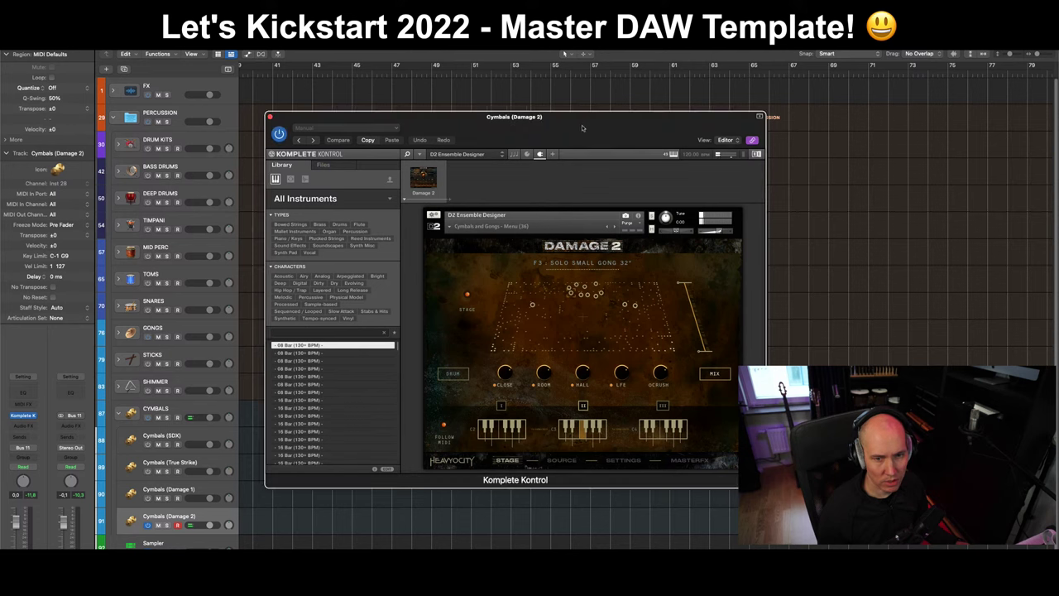
pyautogui.moveTo(584, 128); pyautogui.dragTo(568, 118)
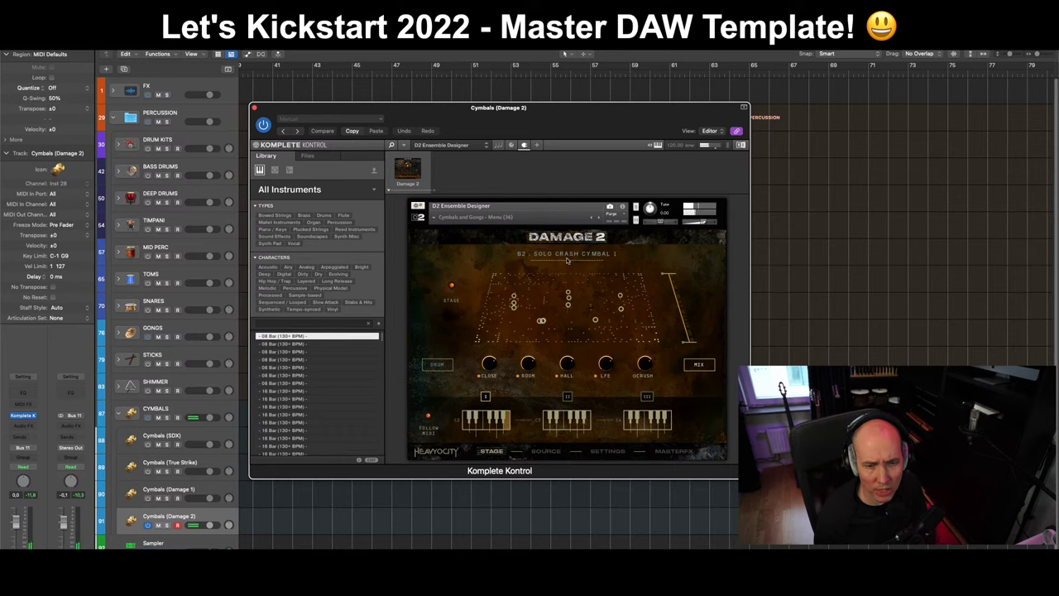
pyautogui.moveTo(525, 137); pyautogui.dragTo(574, 150)
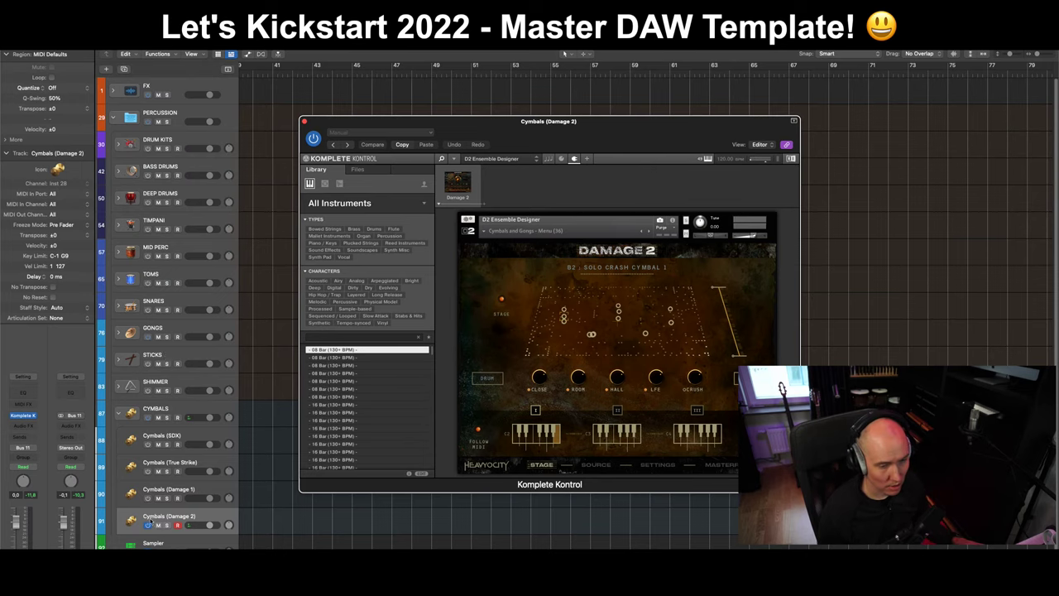
pyautogui.click(119, 413)
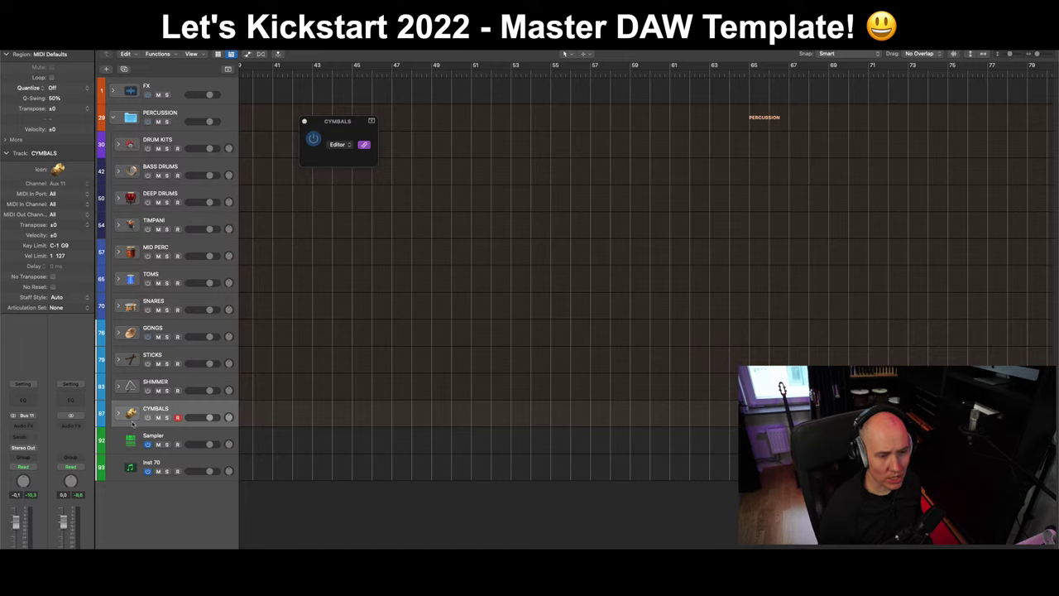
# Step: Check the sound library for the PERCUSSION stack and hide the library again
pyautogui.click(203, 113)
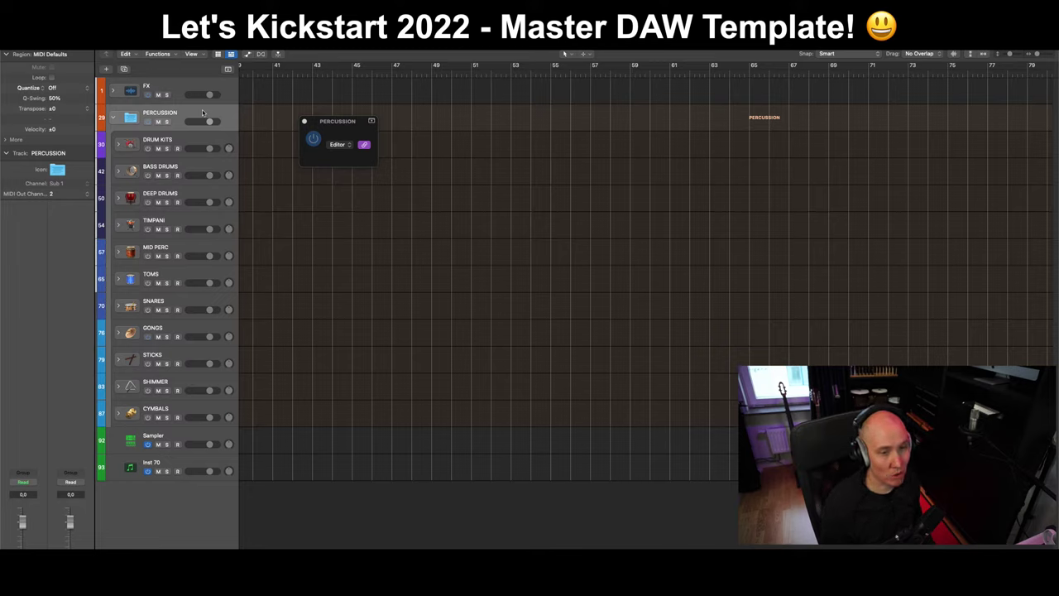
pyautogui.click(190, 143)
pyautogui.click(195, 112)
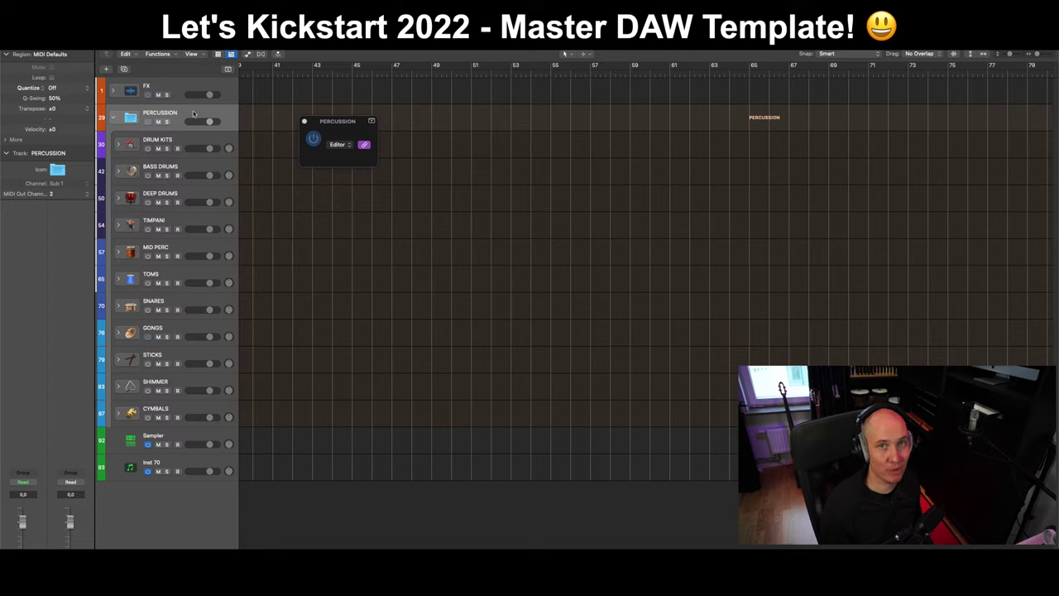
pyautogui.press('y')
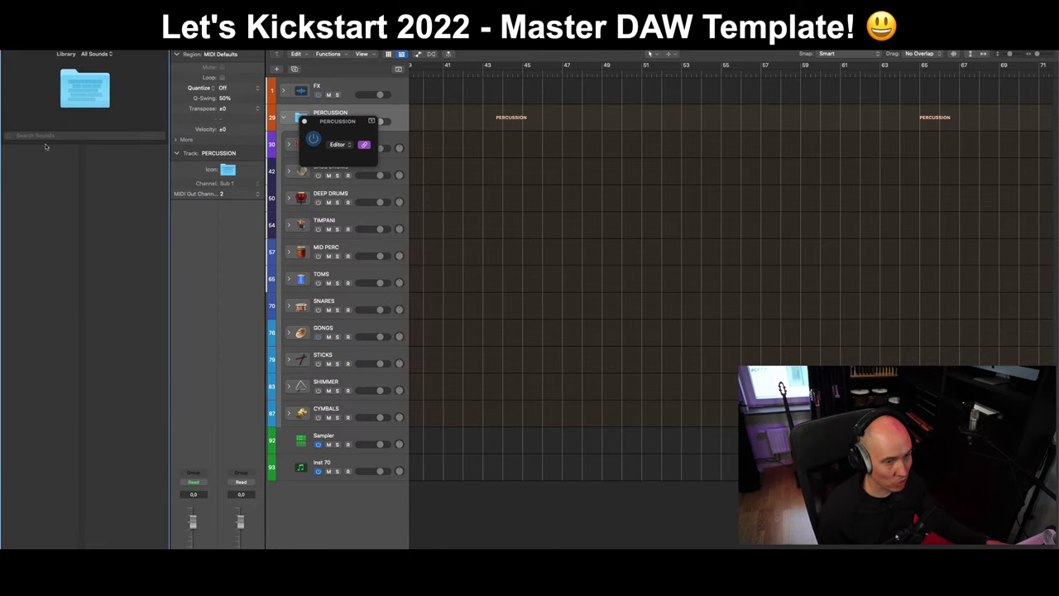
pyautogui.press('y')
# Step: Expand the TIMPANI stack and check the sound library categories for the Timpani (True Strike) track
pyautogui.click(118, 224)
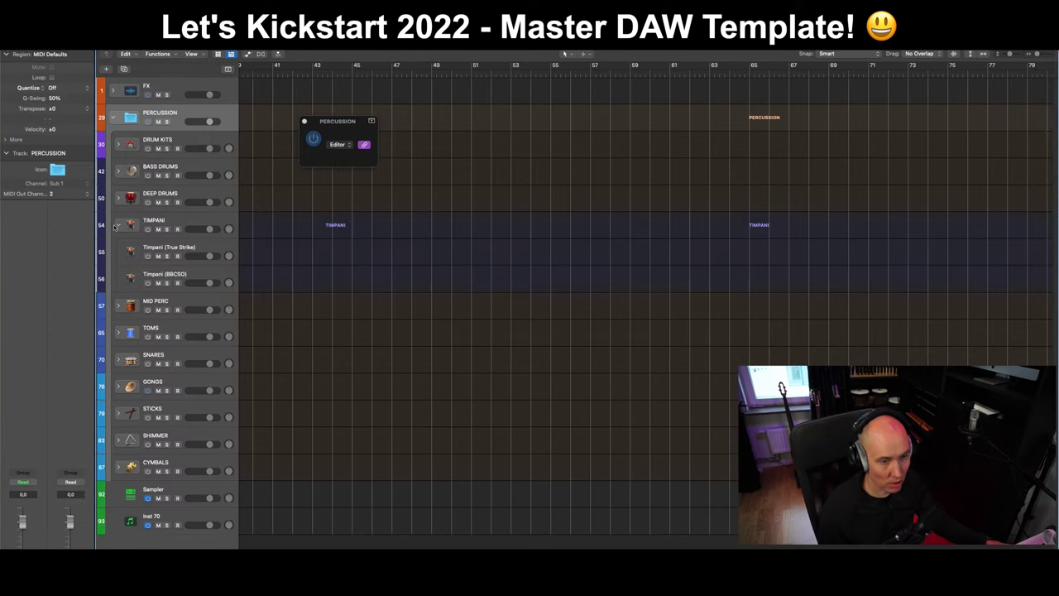
pyautogui.click(221, 245)
pyautogui.press('y')
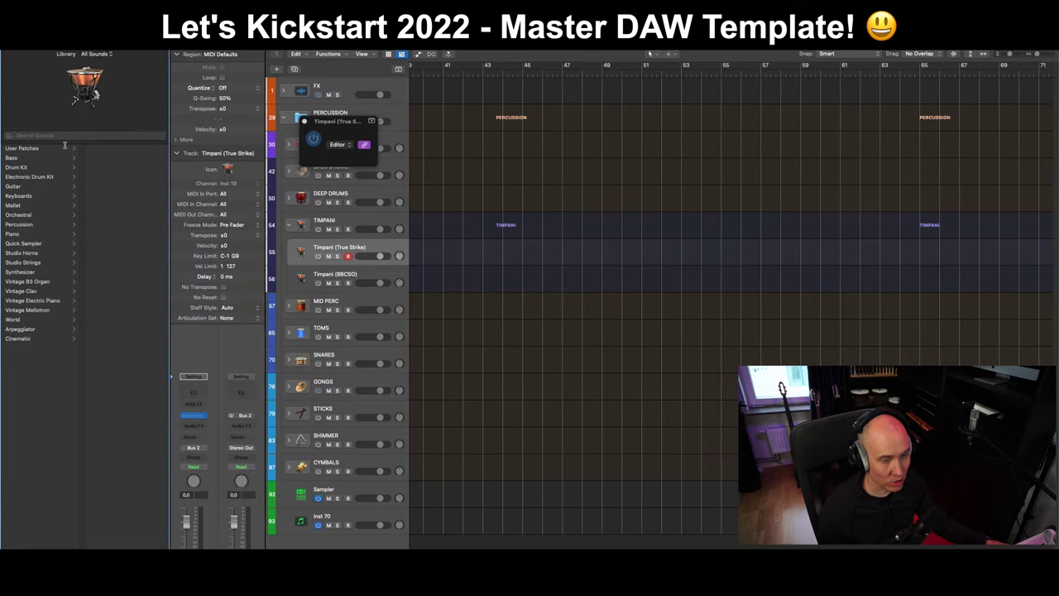
pyautogui.press('y')
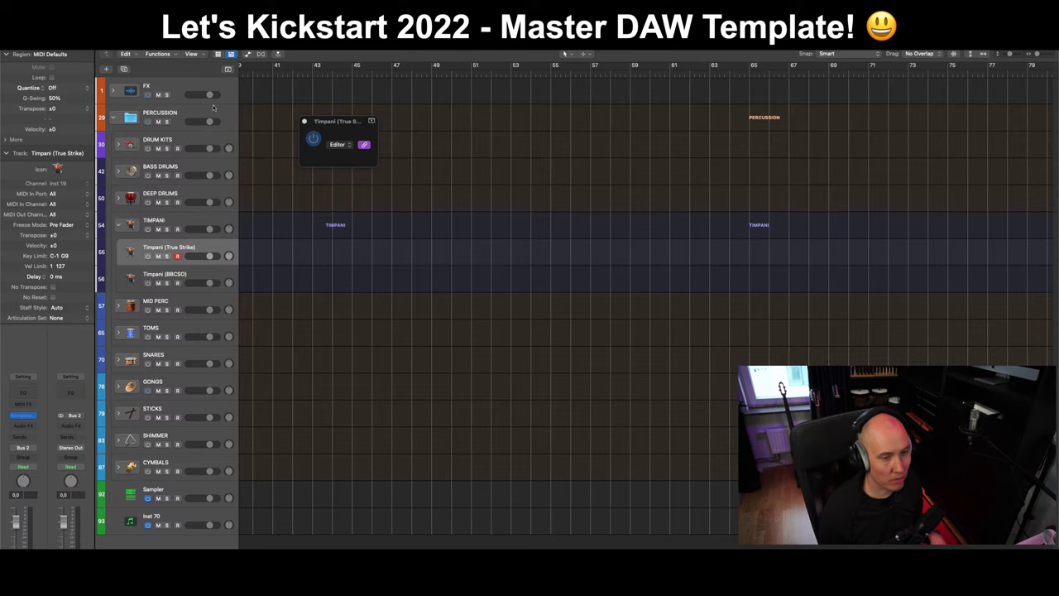
# Step: Collapse and re-expand the PERCUSSION stack, and review the tracks inside the DRUM KITS stack
pyautogui.click(165, 119)
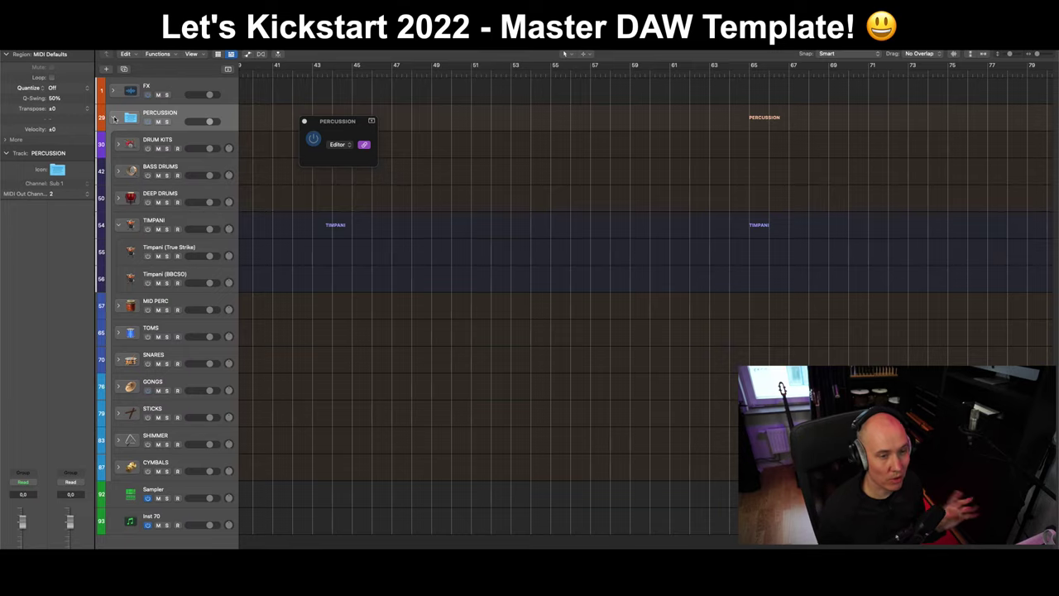
pyautogui.click(114, 118)
pyautogui.click(182, 88)
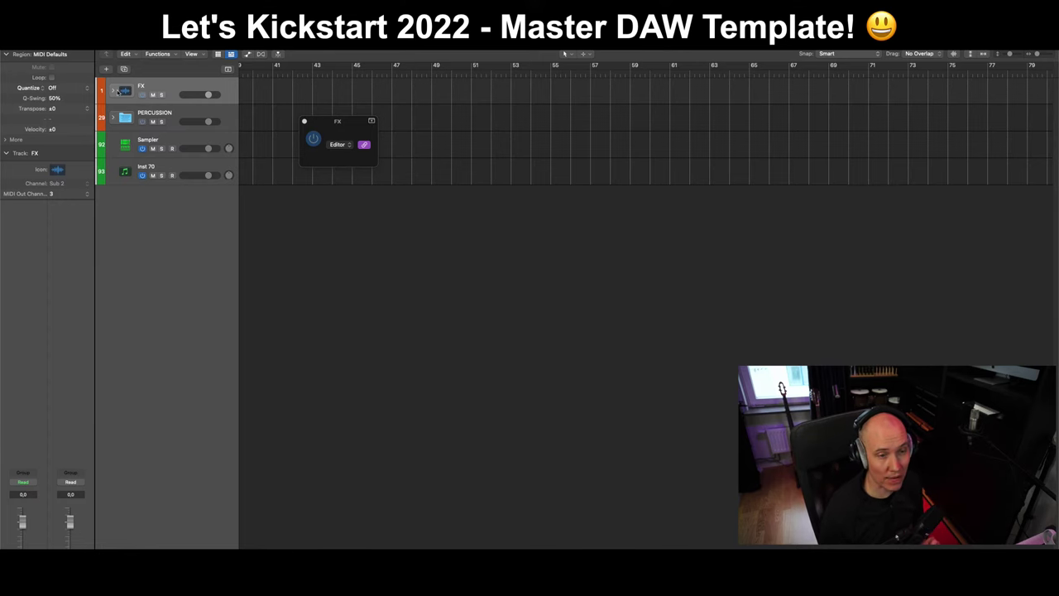
pyautogui.click(114, 117)
pyautogui.click(120, 145)
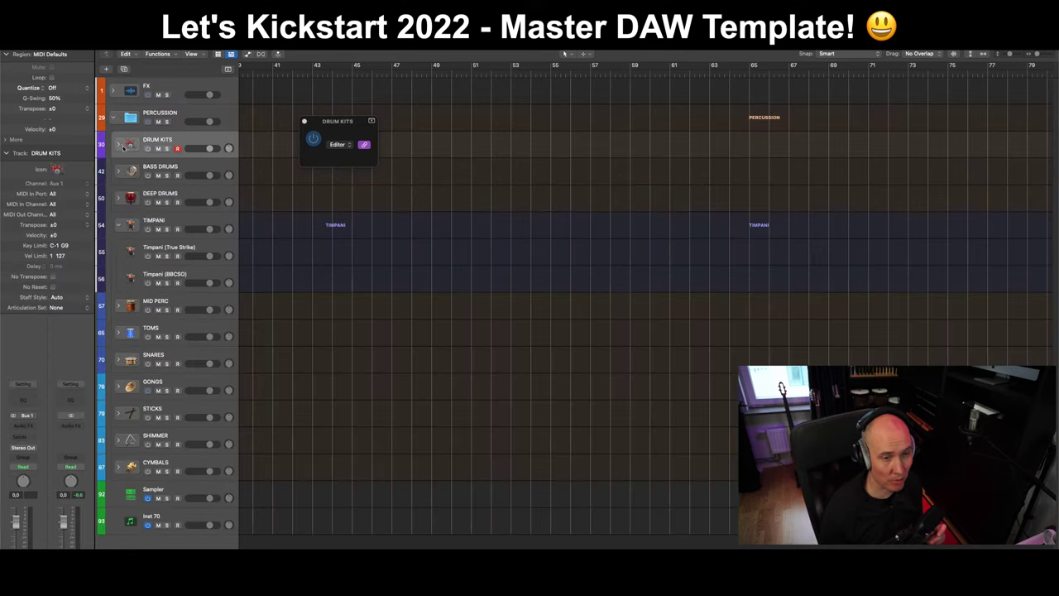
pyautogui.click(118, 145)
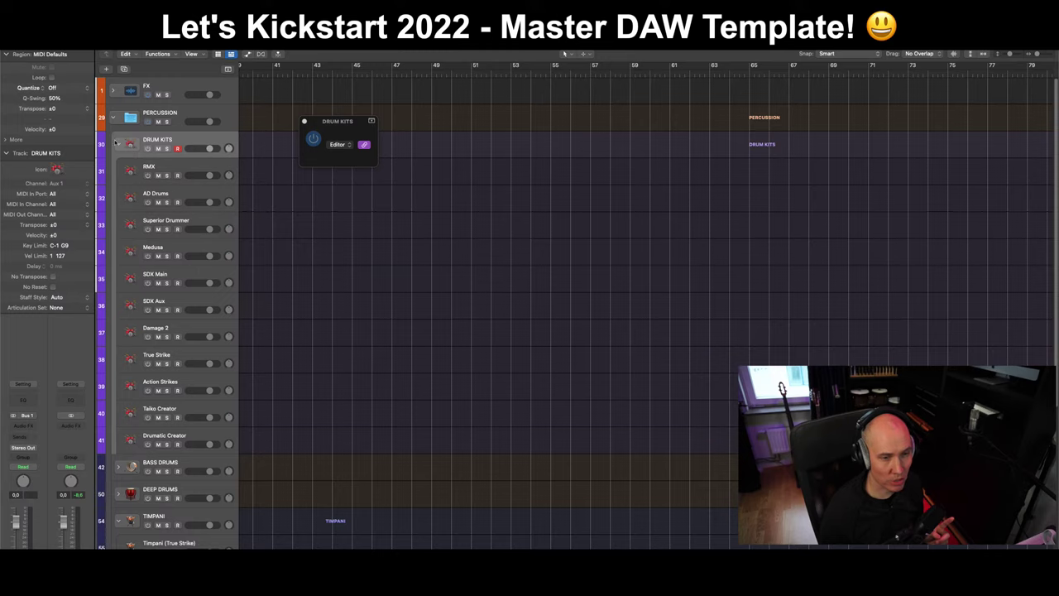
pyautogui.click(117, 143)
# Step: Step through the BASS DRUMS, DEEP DRUMS and TIMPANI stacks, leaving the TIMPANI stack collapsed
pyautogui.click(158, 171)
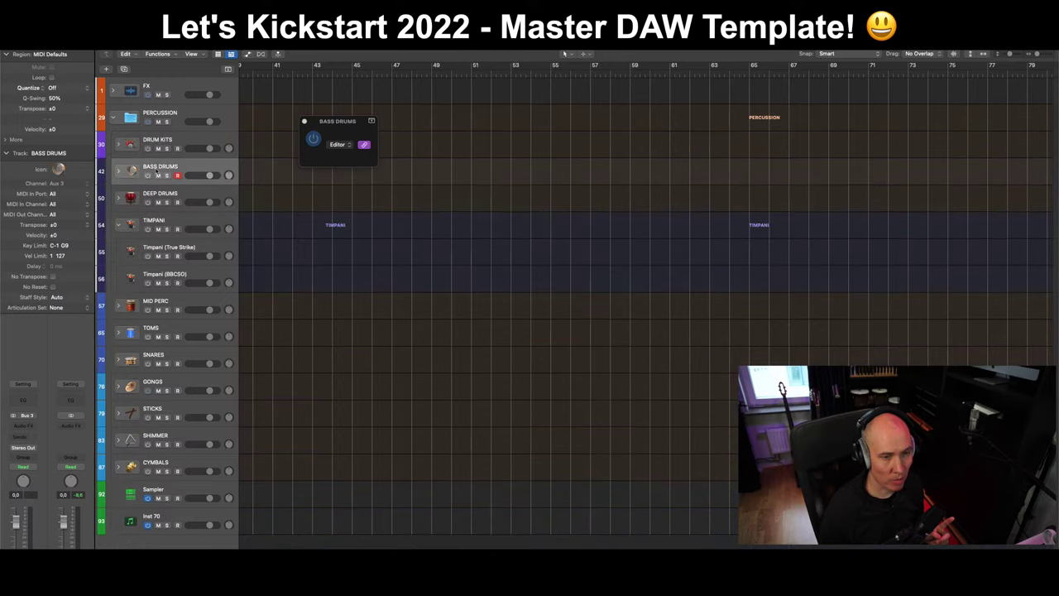
pyautogui.click(204, 199)
pyautogui.click(195, 224)
pyautogui.click(118, 225)
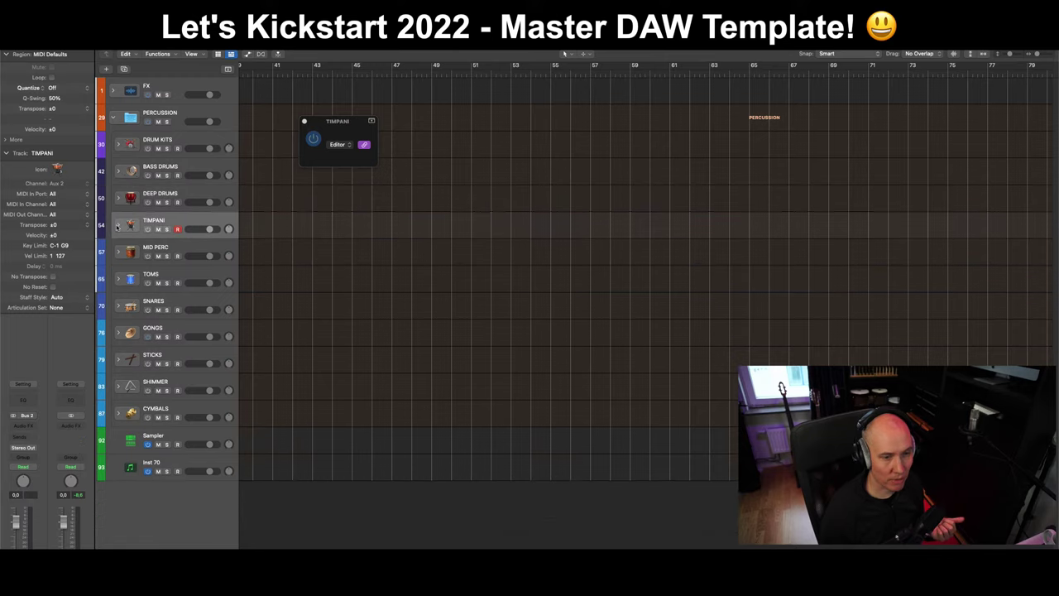
pyautogui.click(119, 226)
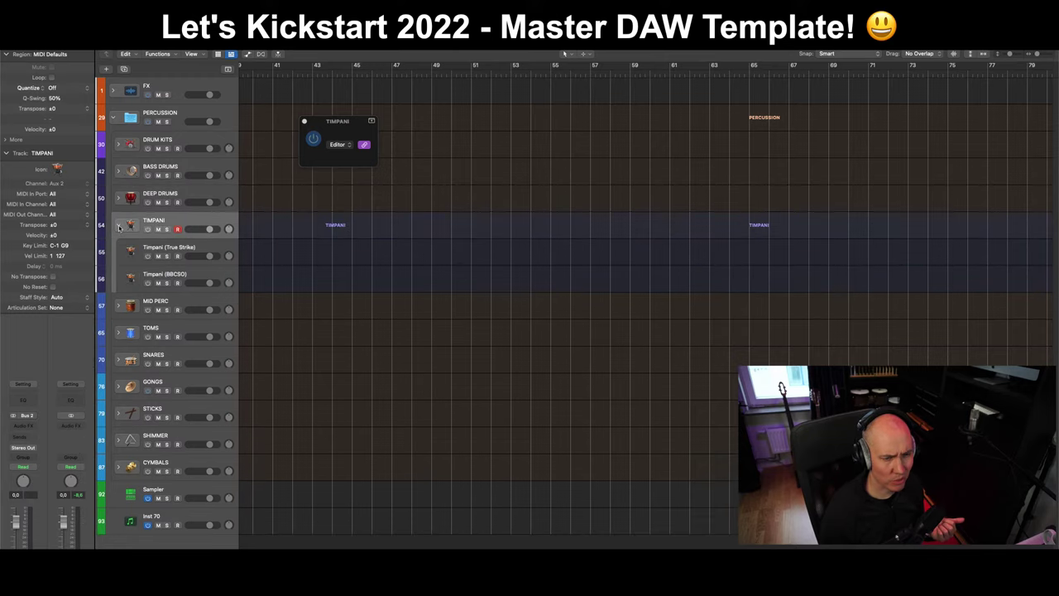
pyautogui.click(119, 225)
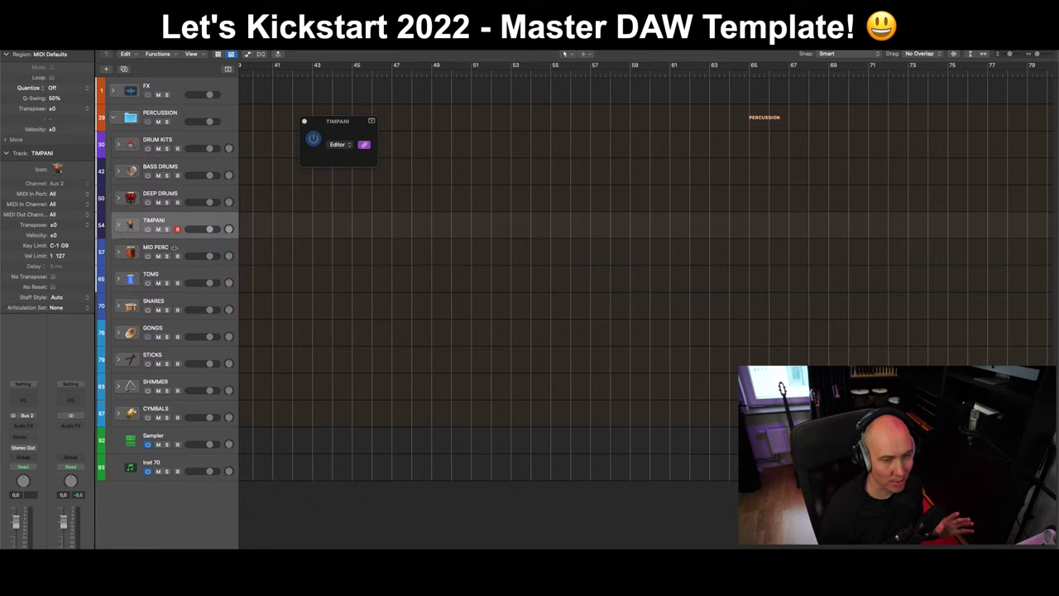
# Step: Review the tracks inside the MID PERC stack, and step through the remaining stacks from TOMS down to CYMBALS
pyautogui.click(196, 245)
pyautogui.click(120, 252)
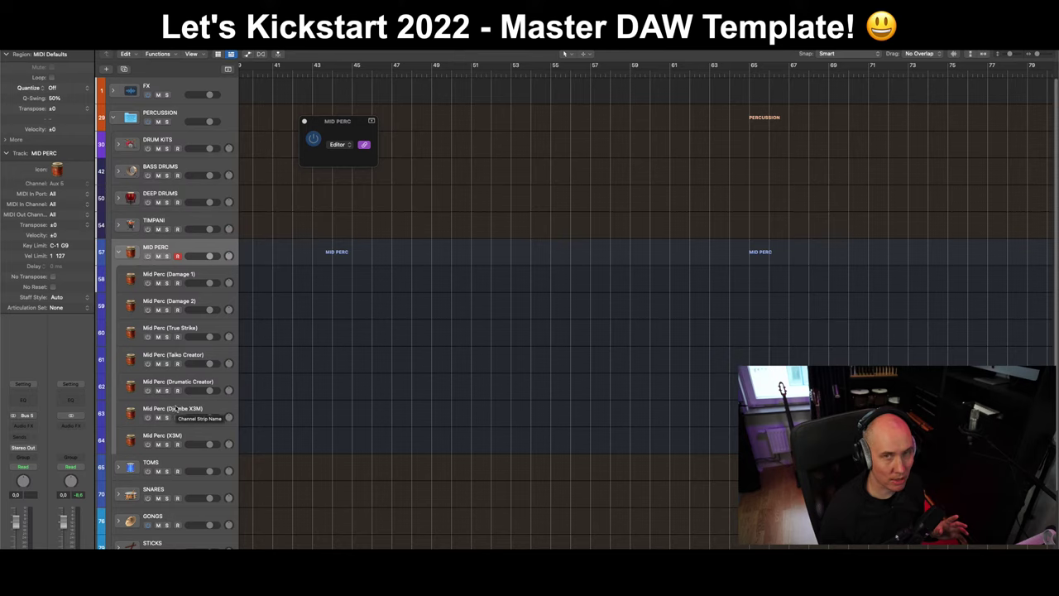
pyautogui.click(119, 252)
pyautogui.click(189, 276)
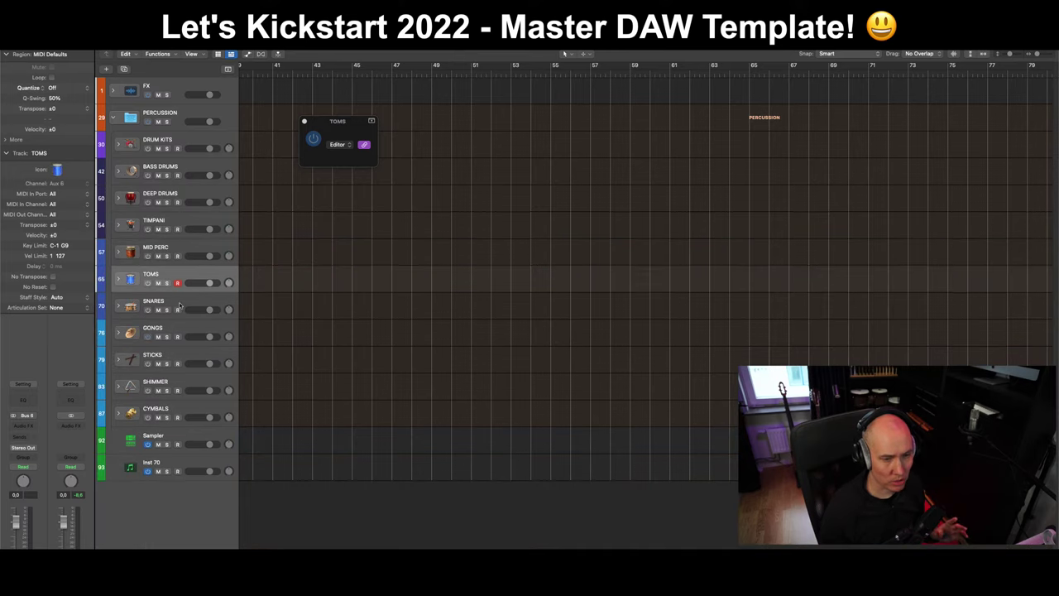
pyautogui.click(180, 308)
pyautogui.click(179, 328)
pyautogui.click(180, 355)
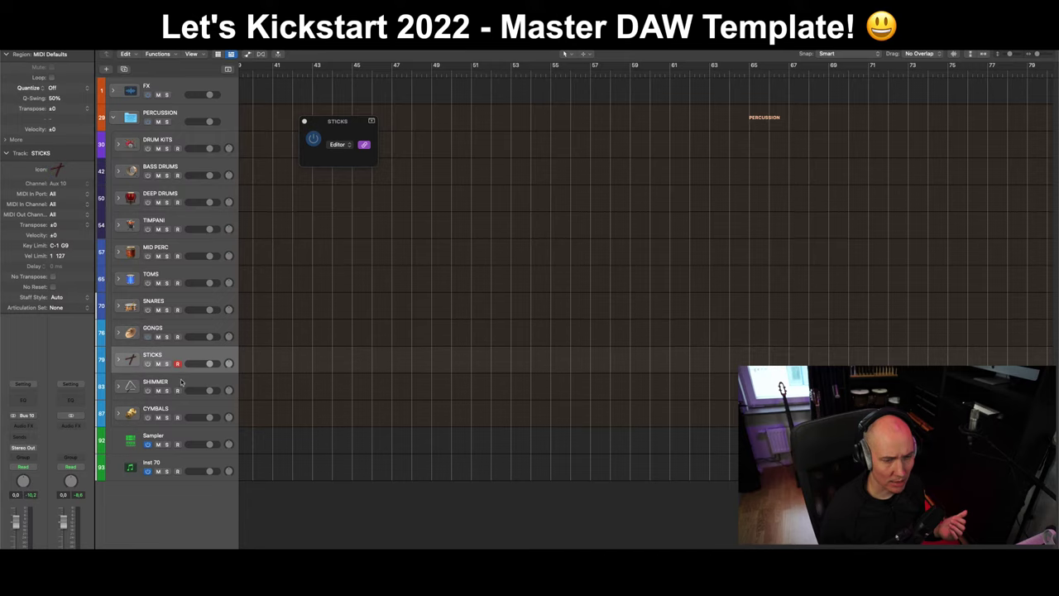
pyautogui.click(182, 381)
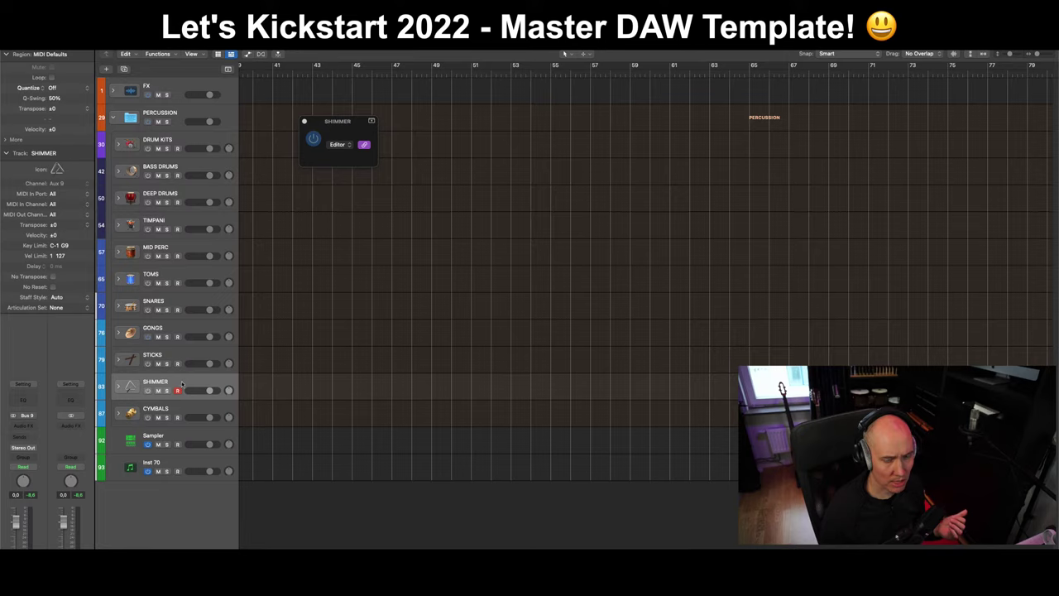
pyautogui.click(184, 409)
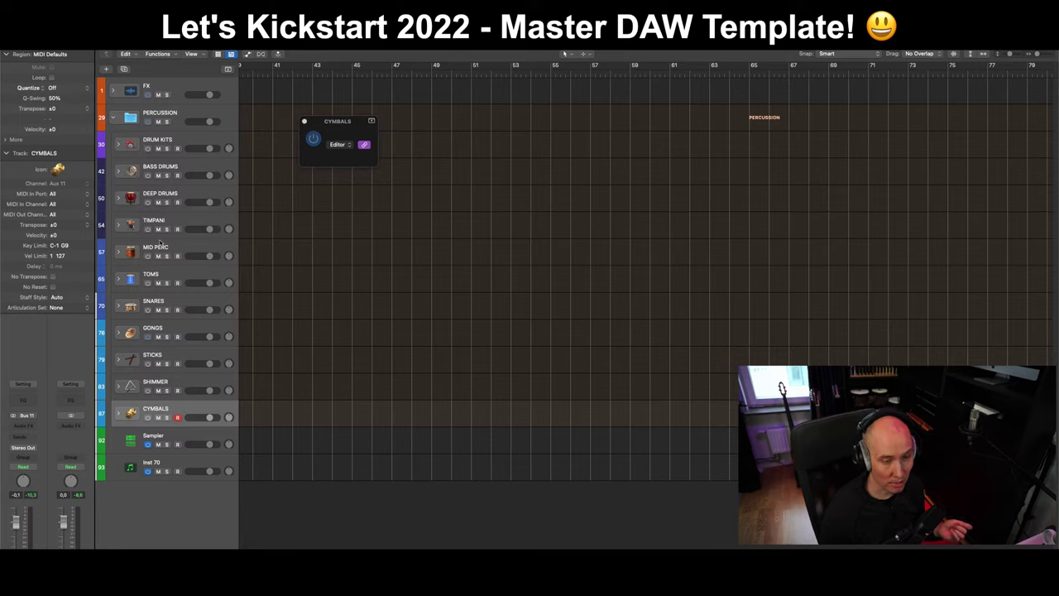
# Step: Collapse the PERCUSSION stack, and expand the FX stack to select its Sum 15 track
pyautogui.click(113, 118)
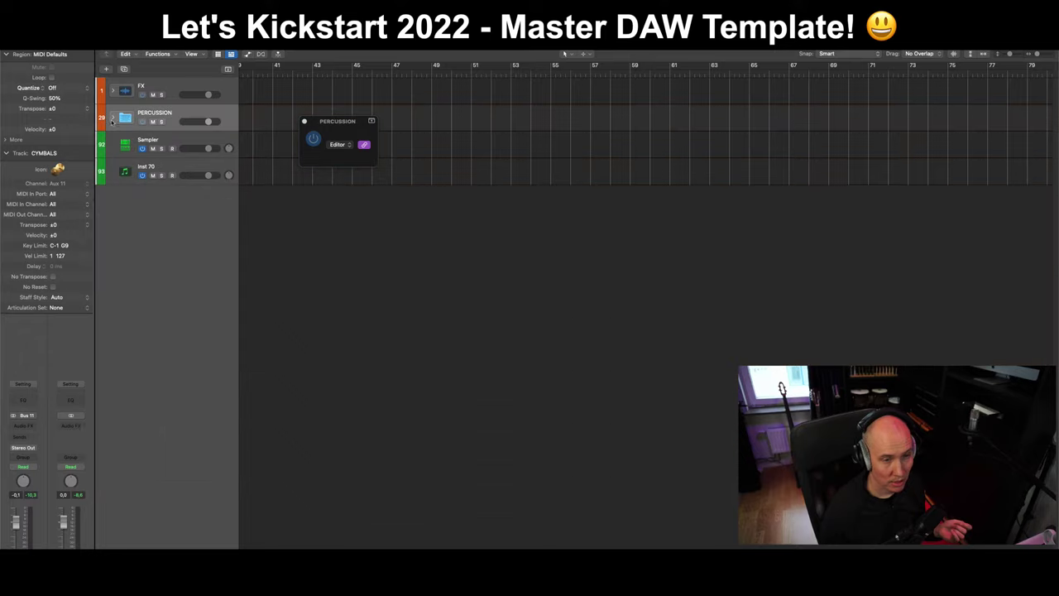
pyautogui.click(184, 93)
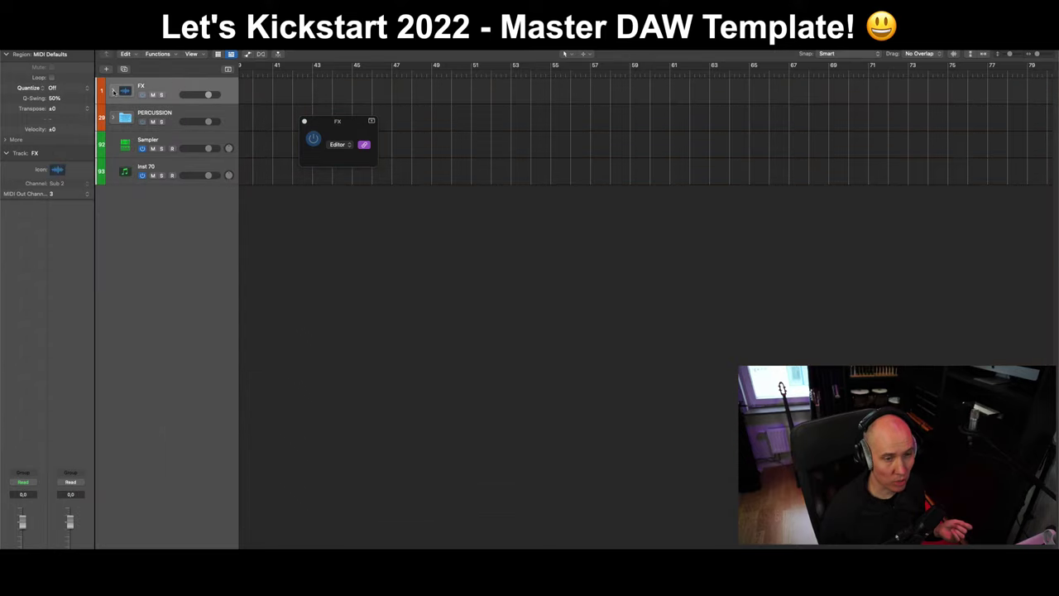
pyautogui.click(114, 92)
pyautogui.click(113, 92)
pyautogui.click(114, 92)
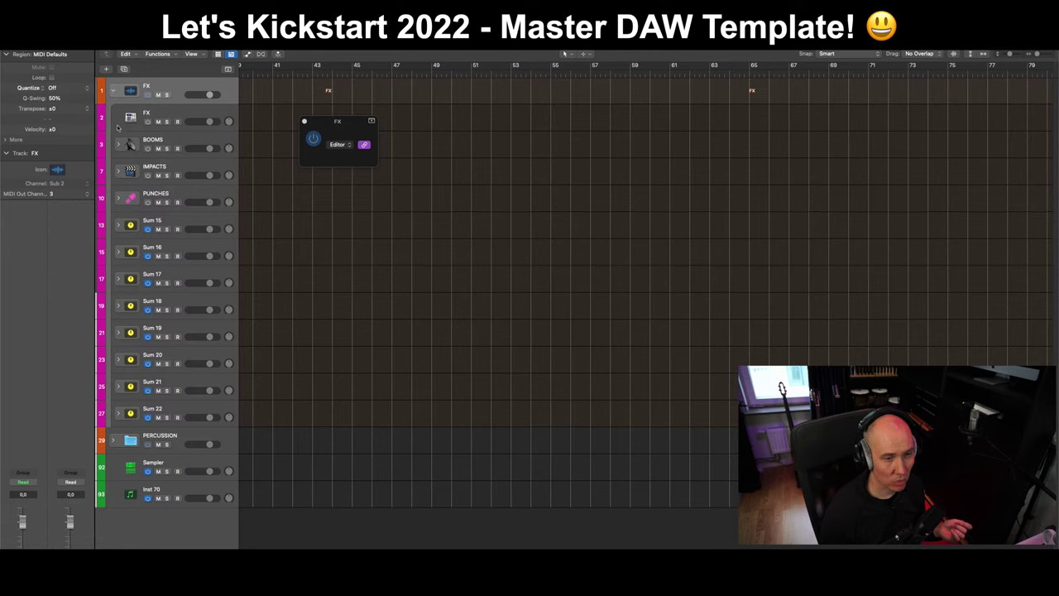
pyautogui.click(187, 224)
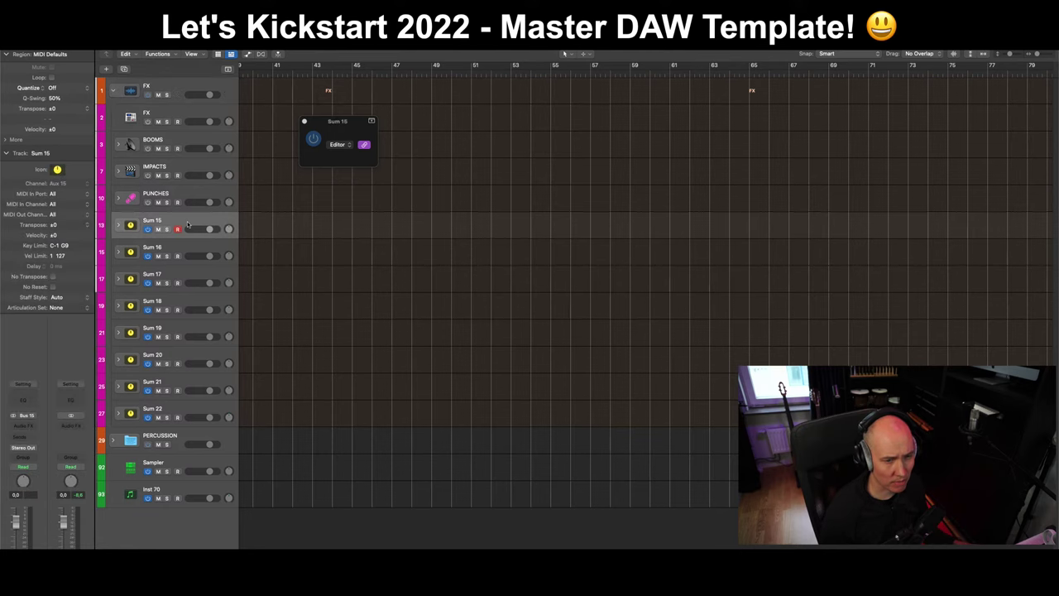
# Step: Step through the FX track and the BOOMS, IMPACTS and PUNCHES stacks inside the expanded FX stack
pyautogui.click(191, 143)
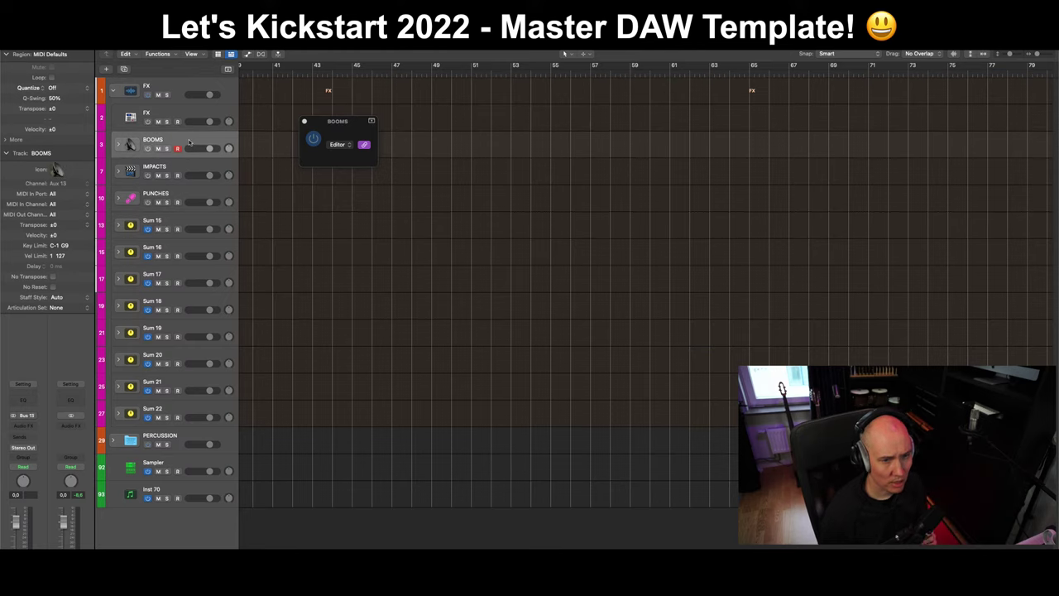
pyautogui.click(190, 117)
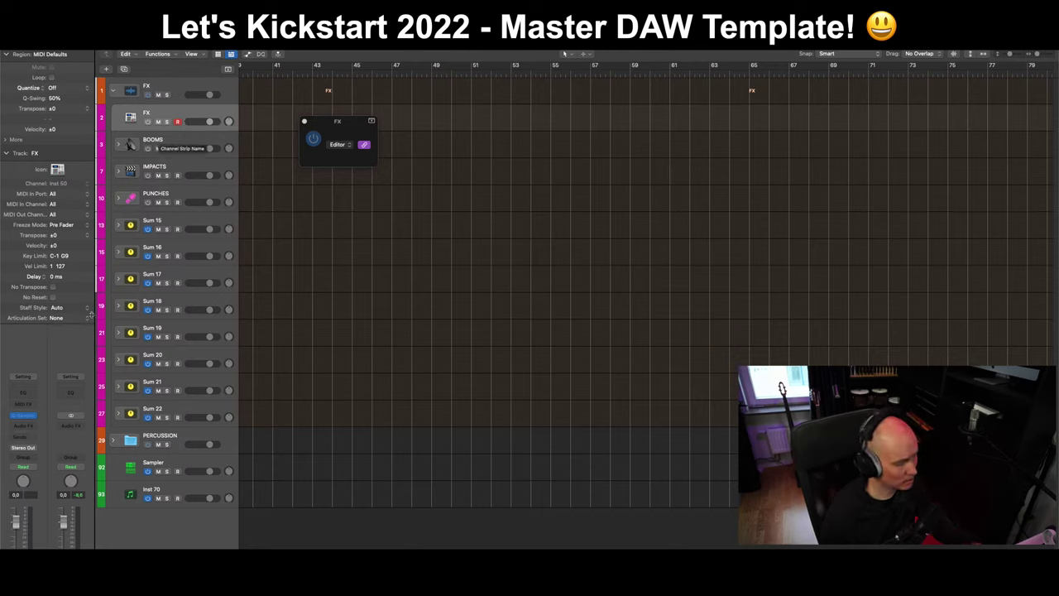
pyautogui.click(185, 145)
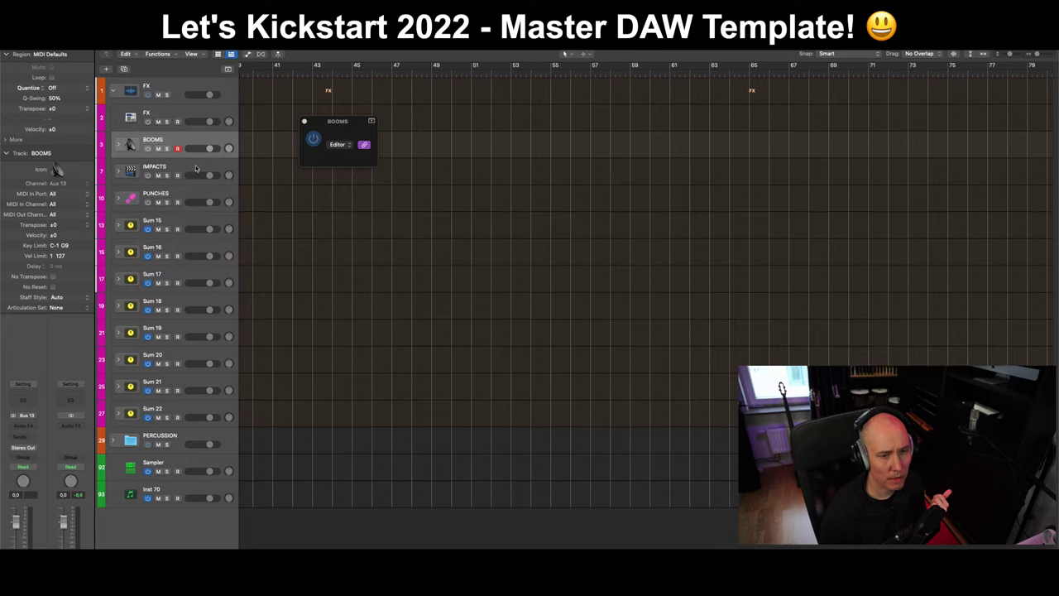
pyautogui.click(196, 169)
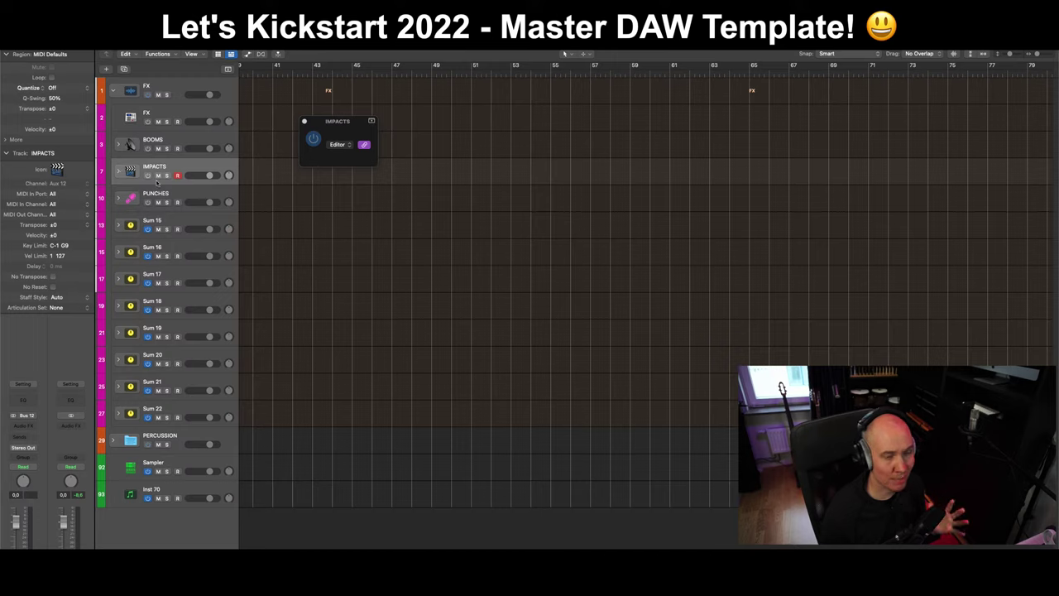
pyautogui.click(198, 196)
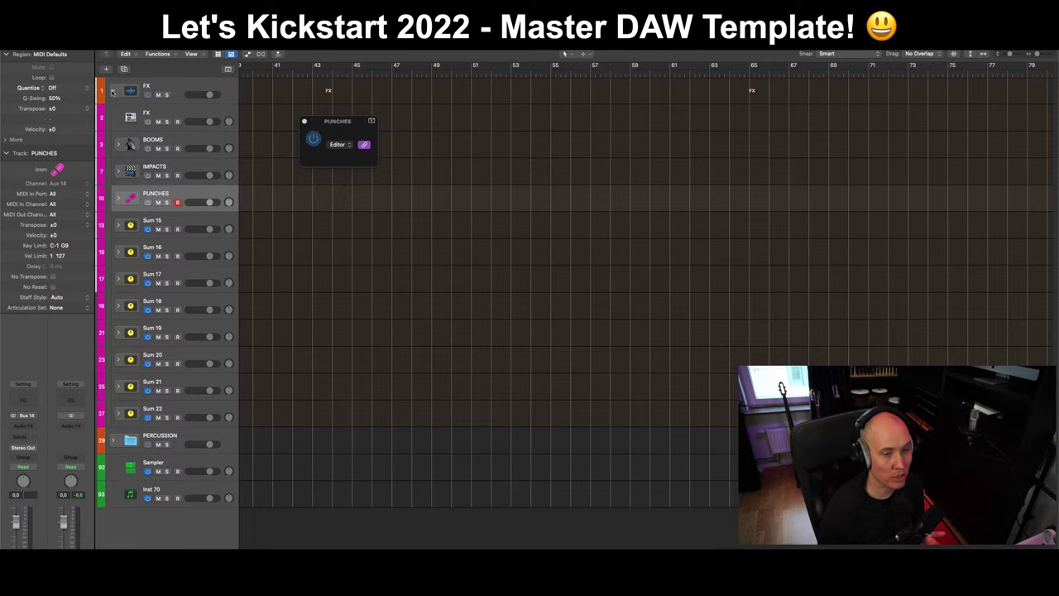
# Step: Collapse the FX stack and select the PERCUSSION stack
pyautogui.click(113, 93)
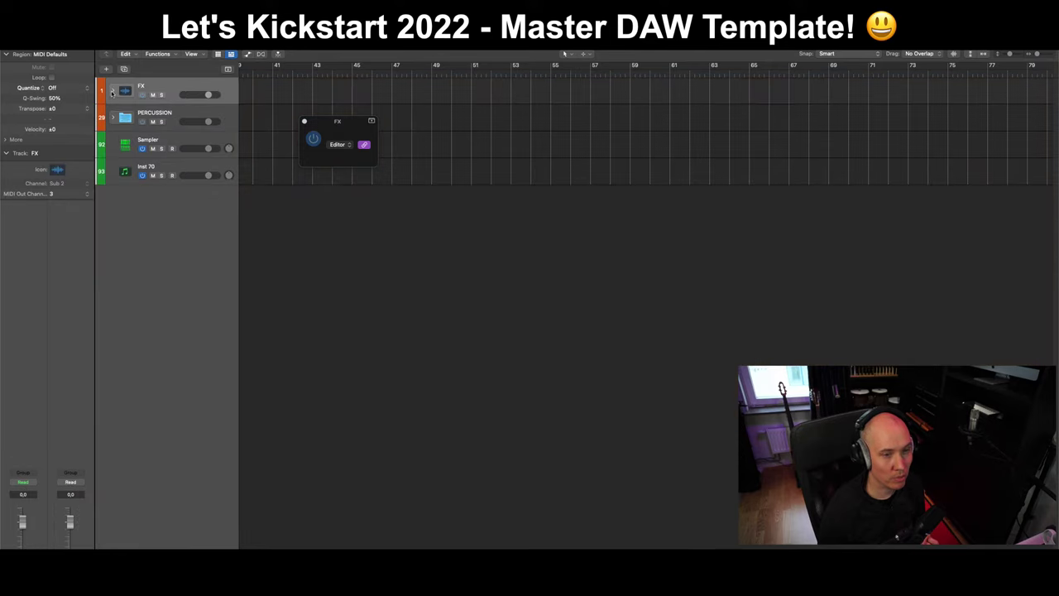
pyautogui.click(212, 111)
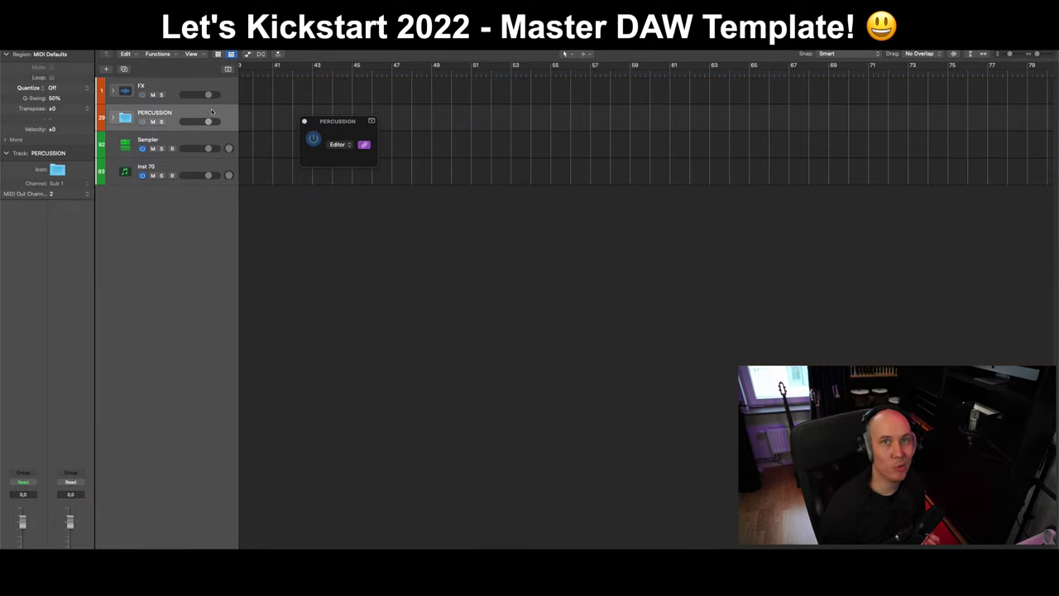